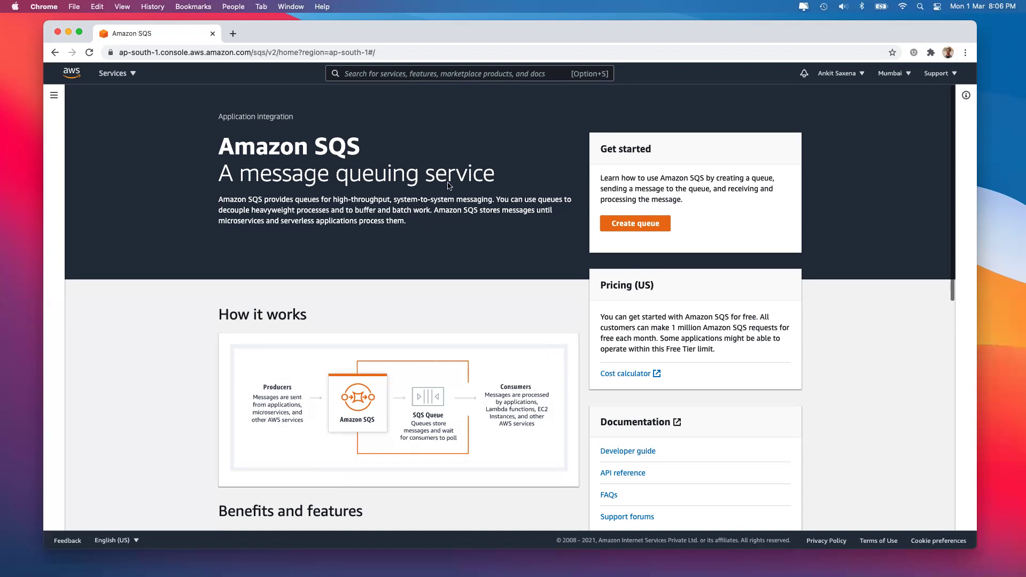
Start a new SQS queue from the pricing page
{"action": "left_click_drag", "start_coordinate": [672, 327], "coordinate": [762, 327]}
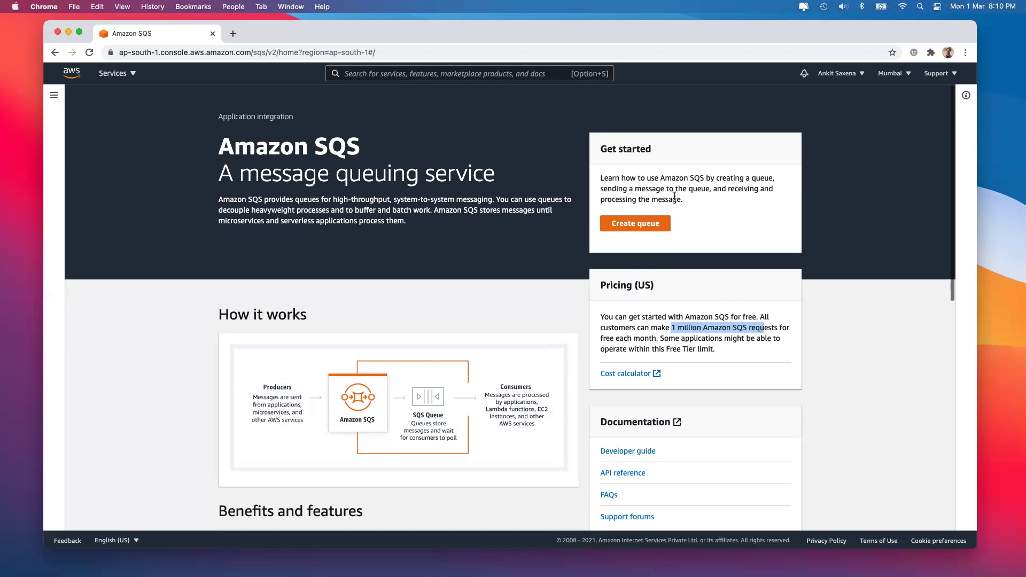
{"action": "left_click", "coordinate": [635, 214]}
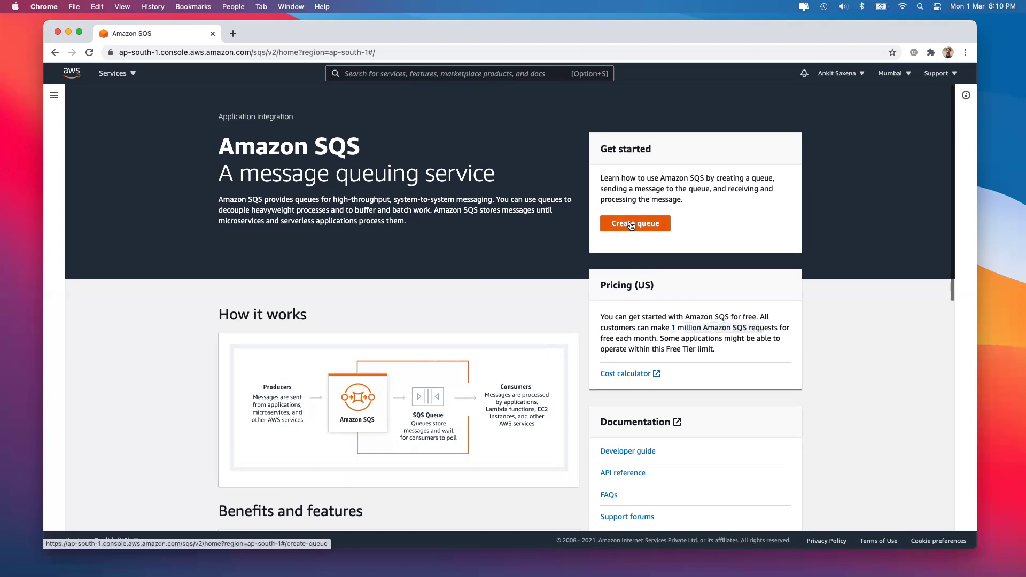
{"action": "left_click", "coordinate": [632, 225]}
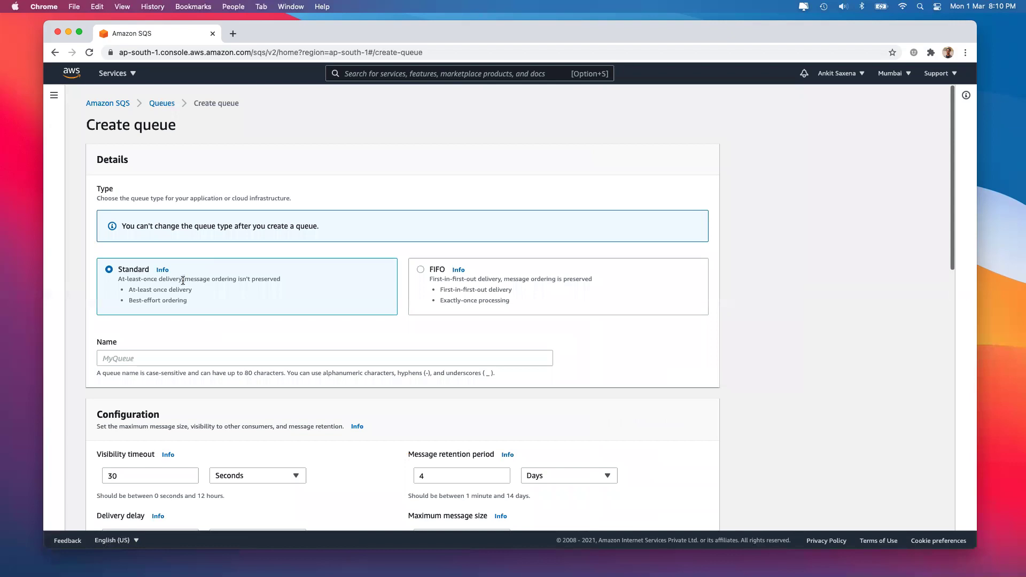
Compare the FIFO and Standard queue types, finally leaving Standard selected
{"action": "left_click", "coordinate": [432, 277]}
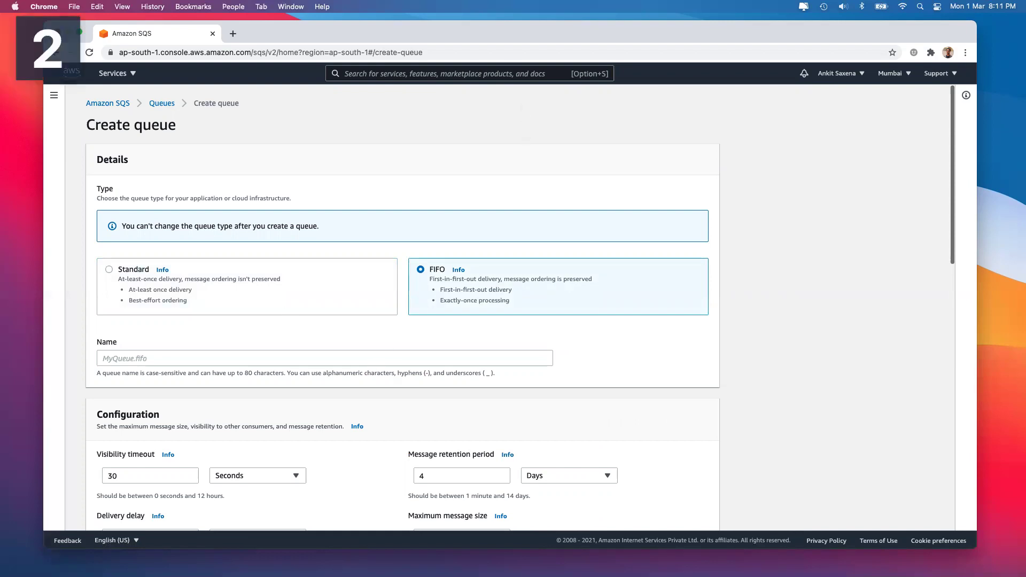
{"action": "left_click", "coordinate": [223, 303]}
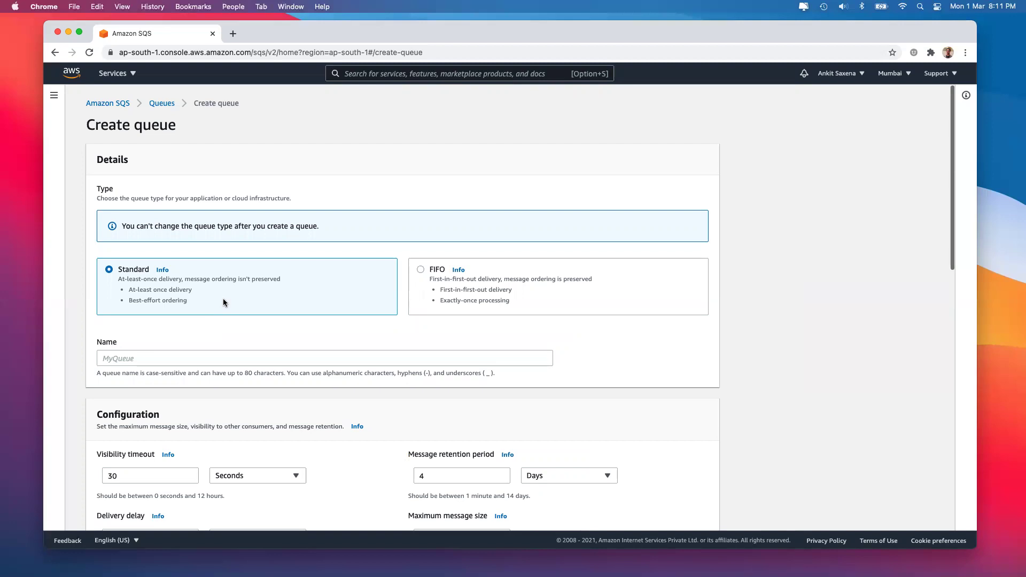
{"action": "left_click", "coordinate": [420, 269]}
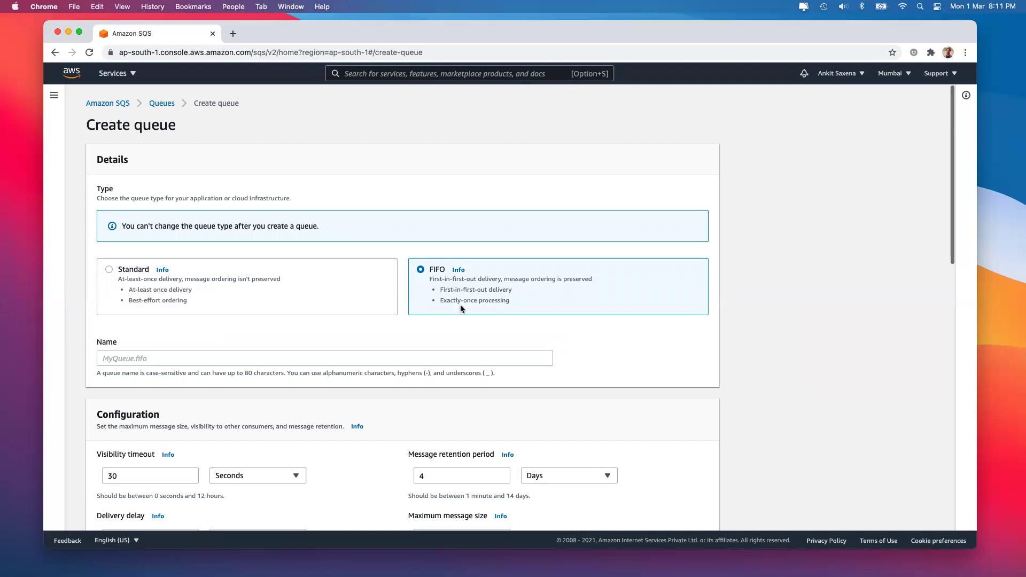
{"action": "left_click", "coordinate": [305, 304]}
{"action": "left_click", "coordinate": [447, 285]}
{"action": "left_click", "coordinate": [298, 277]}
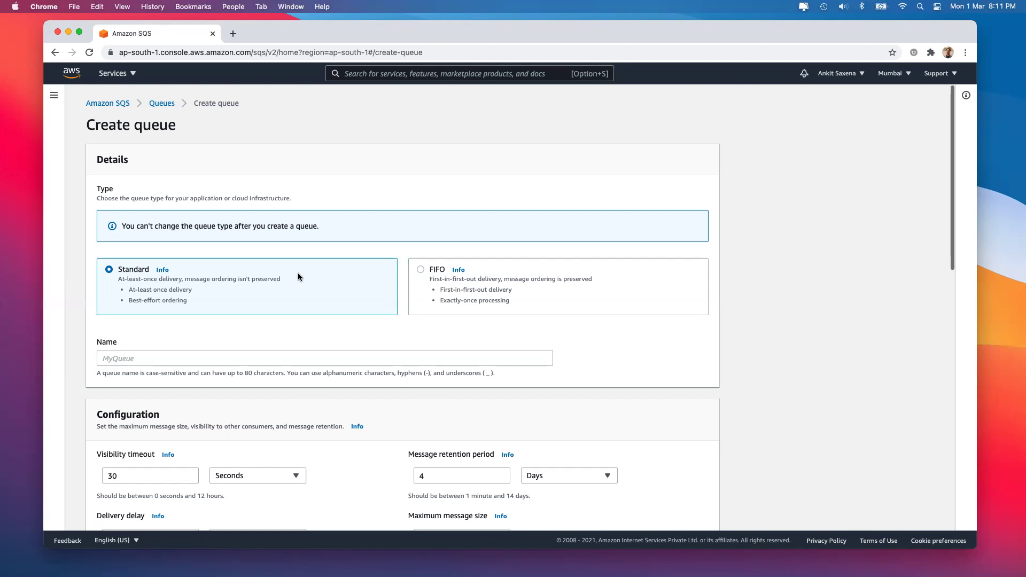
{"action": "left_click", "coordinate": [268, 362]}
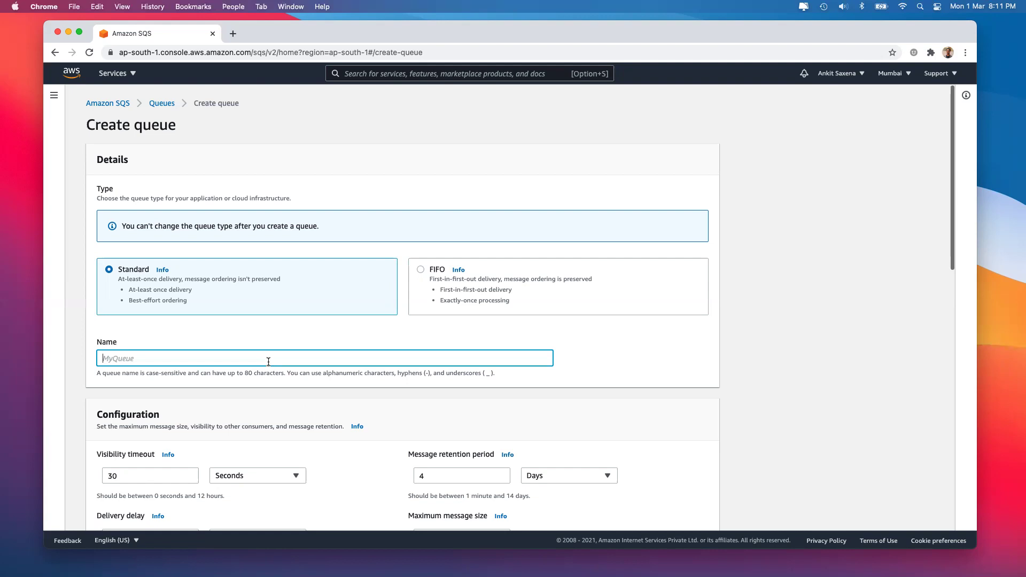
{"action": "left_click", "coordinate": [452, 290]}
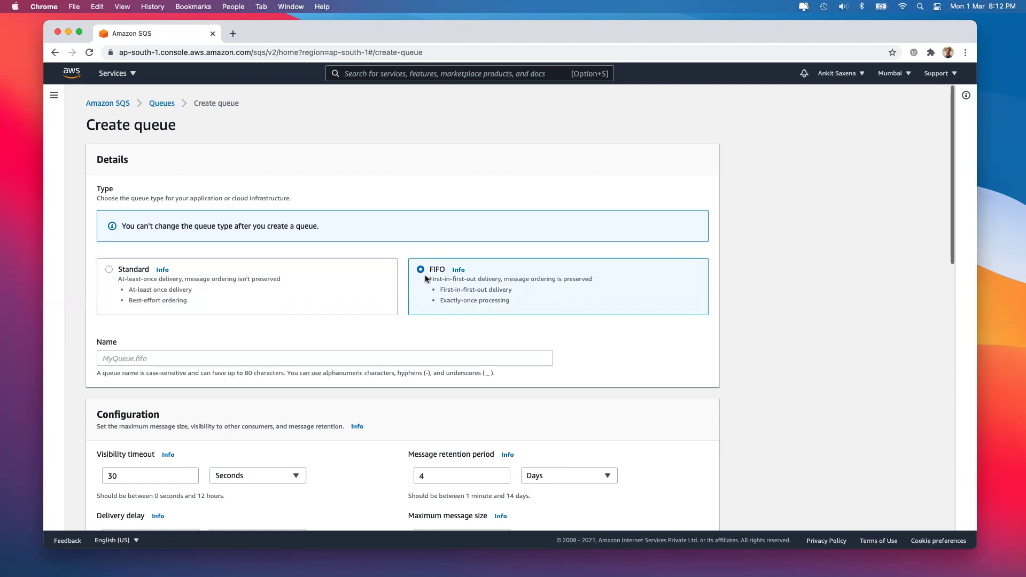
{"action": "left_click", "coordinate": [272, 289]}
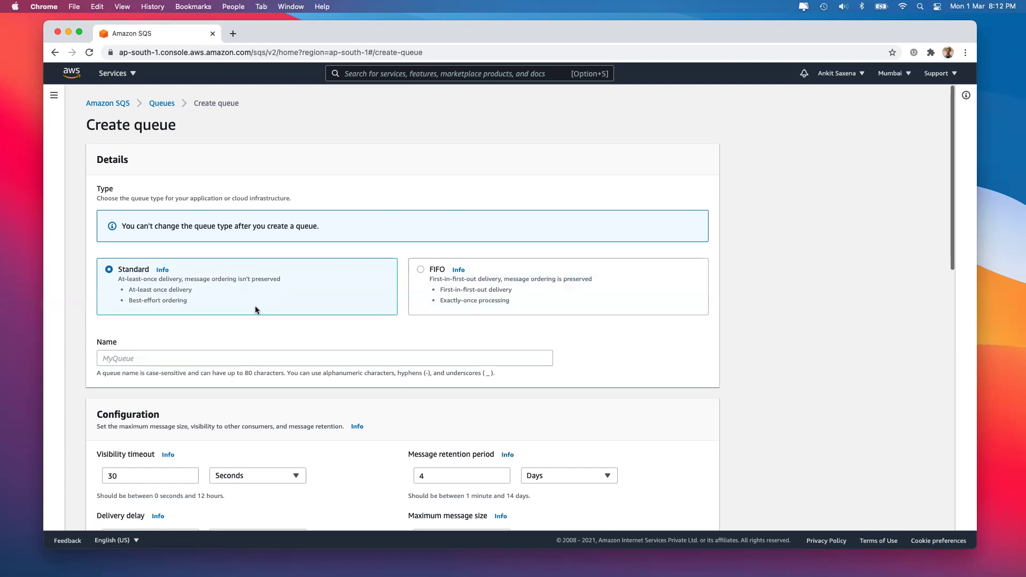
Name the queue queue1, keeping 30 s visibility timeout, 4-day retention and 256 KB maximum size
{"action": "left_click", "coordinate": [166, 359]}
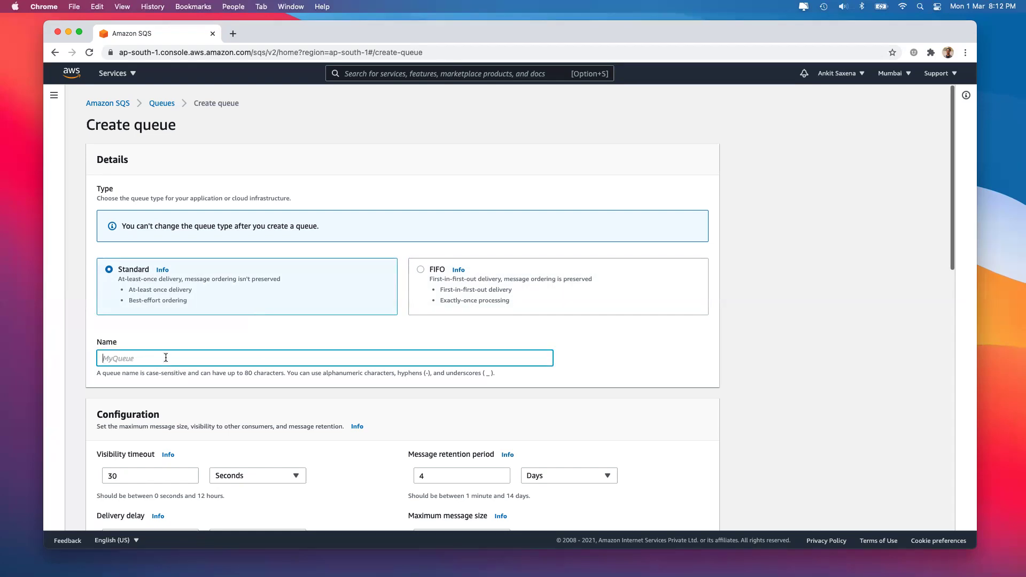
{"action": "type", "text": "queue1"}
{"action": "scroll", "coordinate": [205, 407], "scroll_direction": "down", "scroll_amount": 3}
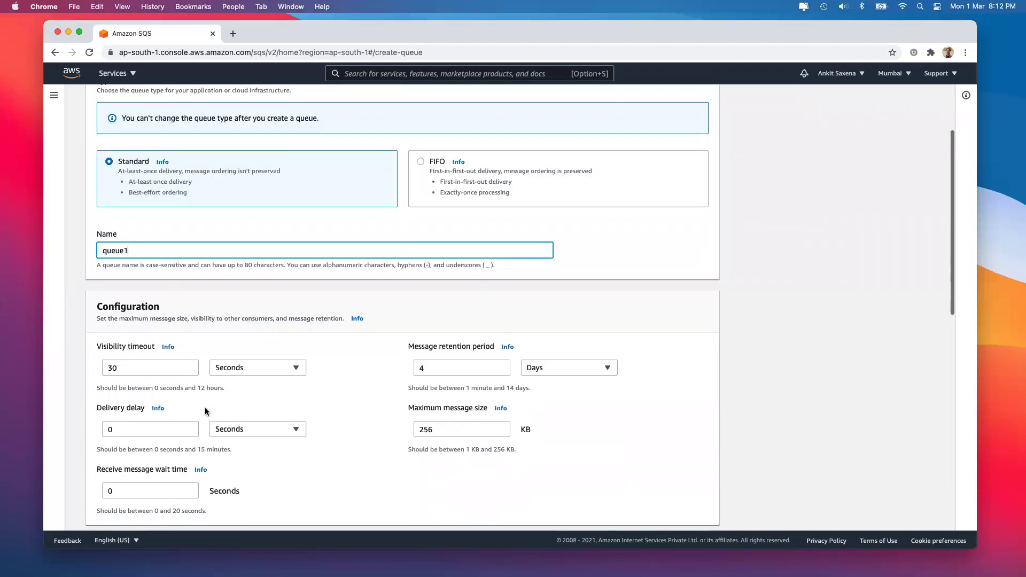
{"action": "scroll", "coordinate": [206, 412], "scroll_direction": "down", "scroll_amount": 1}
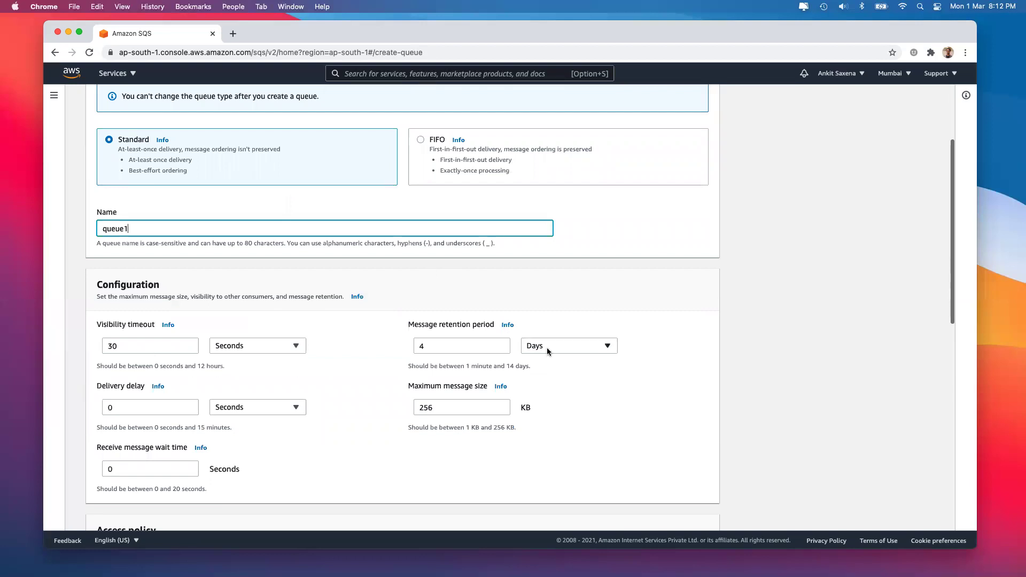
{"action": "left_click", "coordinate": [483, 350]}
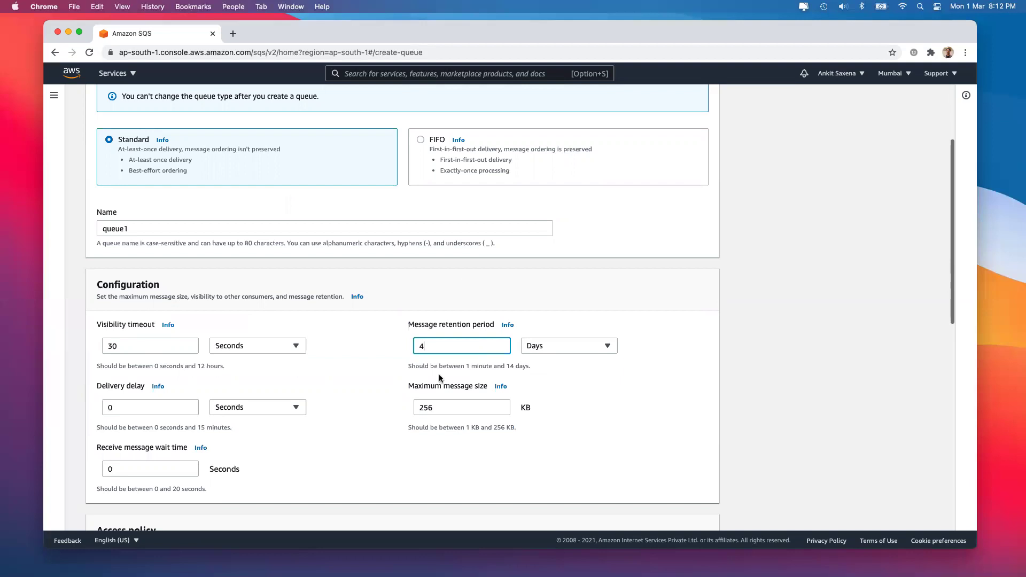
{"action": "scroll", "coordinate": [440, 377], "scroll_direction": "down", "scroll_amount": 1}
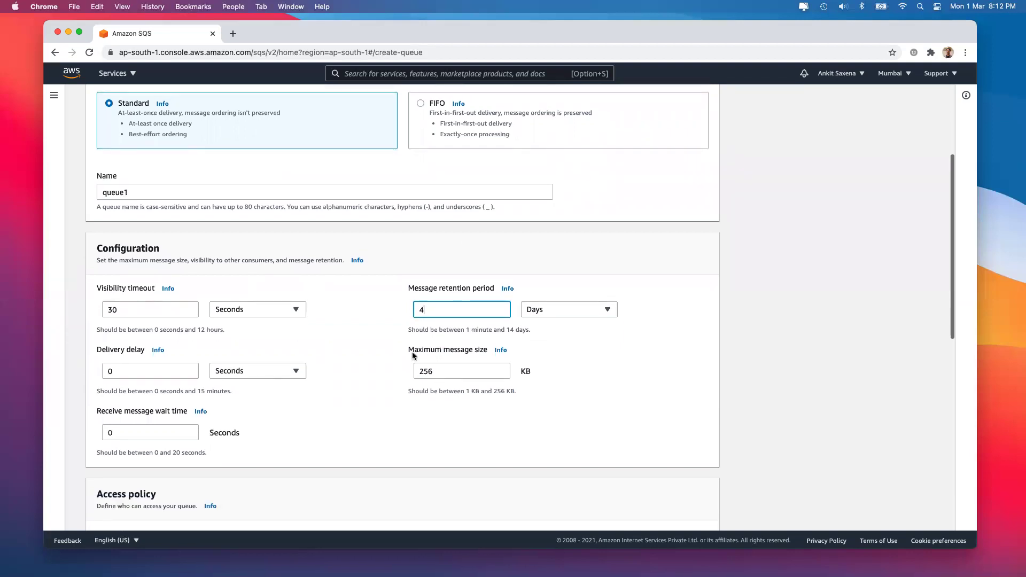
{"action": "left_click", "coordinate": [437, 371]}
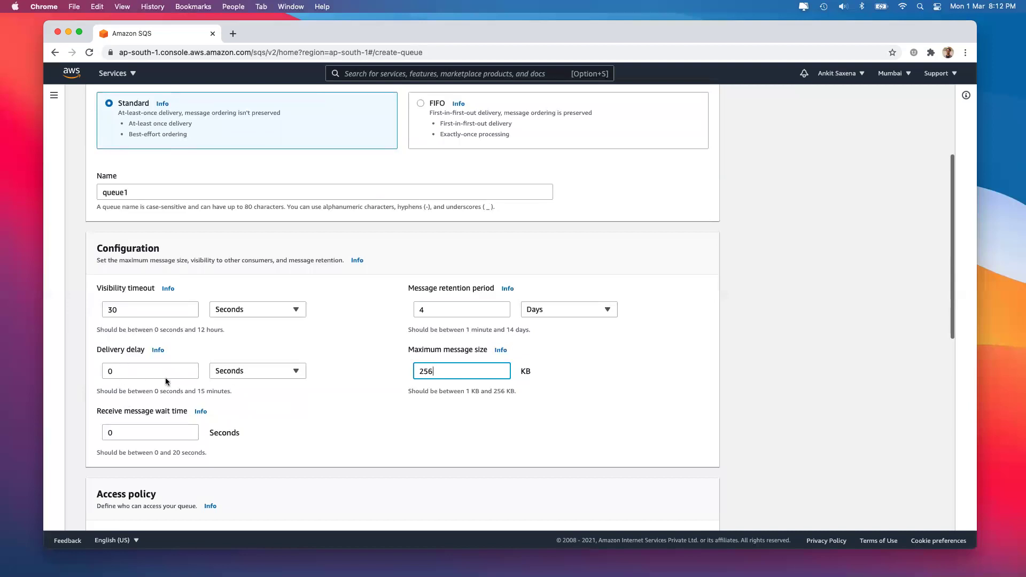
{"action": "left_click", "coordinate": [174, 390]}
Try the Advanced JSON access policy editor, then return to the Basic policy options
{"action": "scroll", "coordinate": [187, 432], "scroll_direction": "down", "scroll_amount": 5}
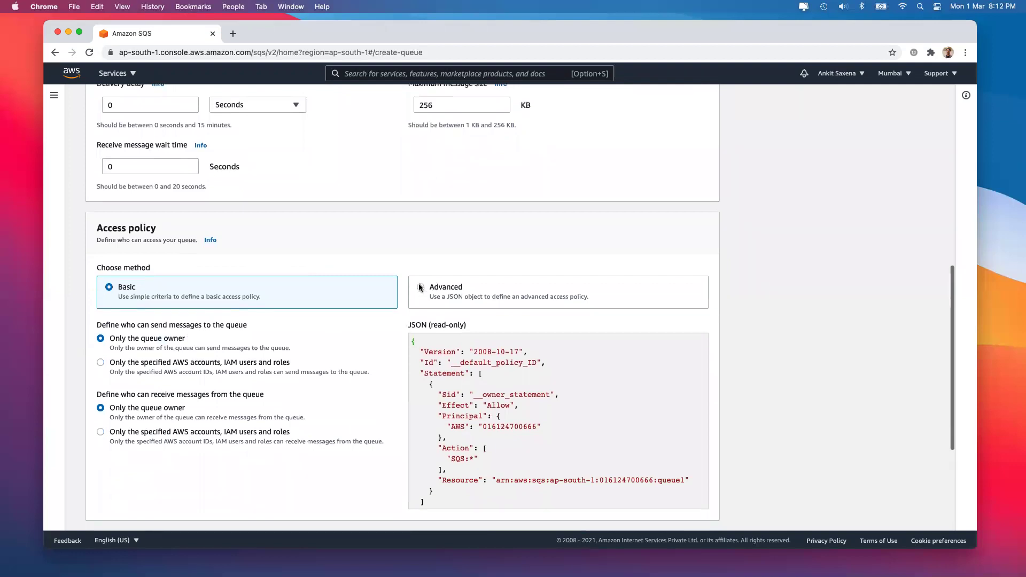
{"action": "left_click_drag", "start_coordinate": [118, 289], "coordinate": [136, 286]}
{"action": "left_click", "coordinate": [458, 289]}
{"action": "scroll", "coordinate": [286, 386], "scroll_direction": "down", "scroll_amount": 2}
{"action": "scroll", "coordinate": [285, 387], "scroll_direction": "up", "scroll_amount": 2}
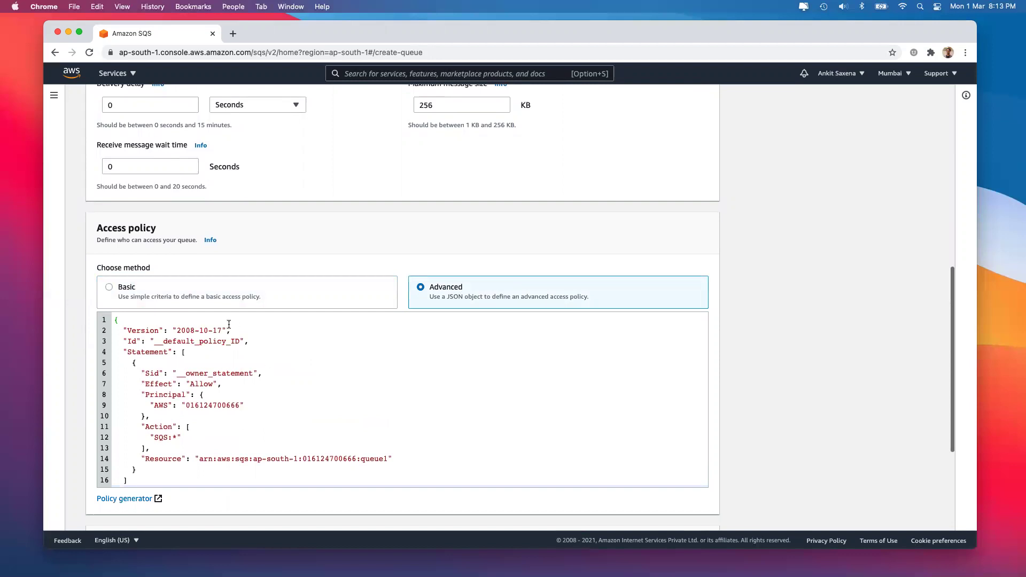
{"action": "left_click", "coordinate": [210, 301]}
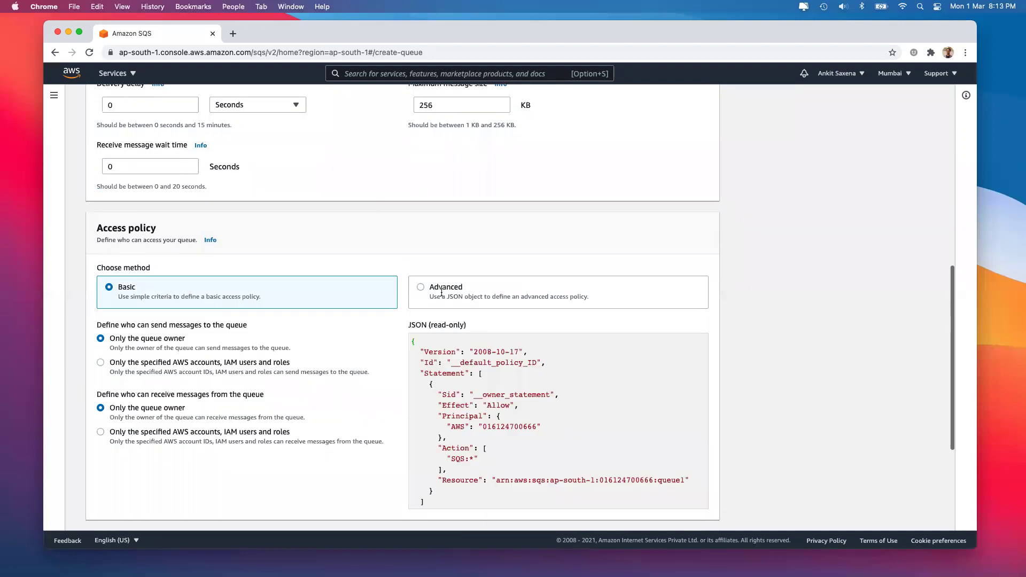
{"action": "left_click", "coordinate": [442, 292]}
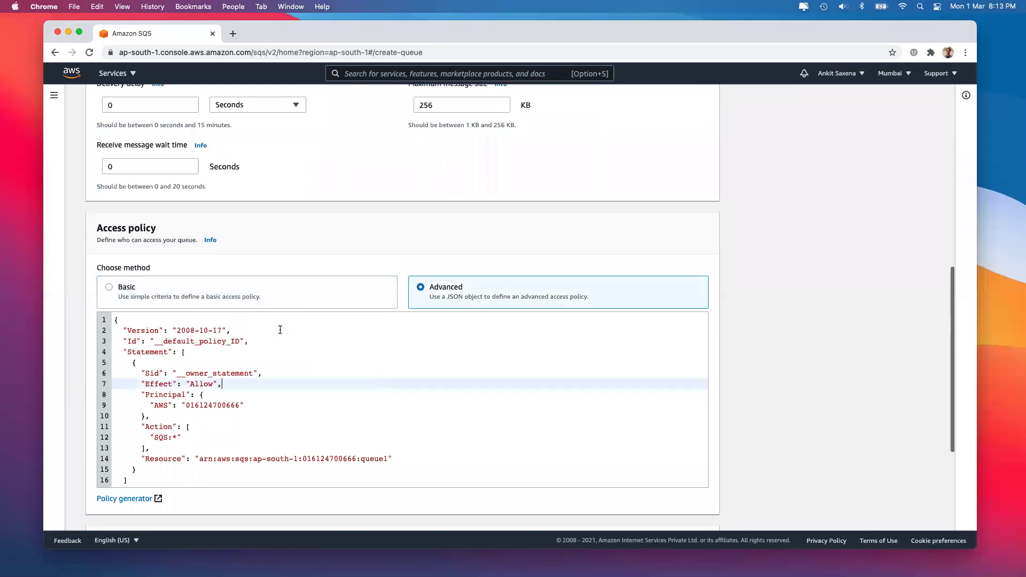
{"action": "left_click", "coordinate": [249, 300]}
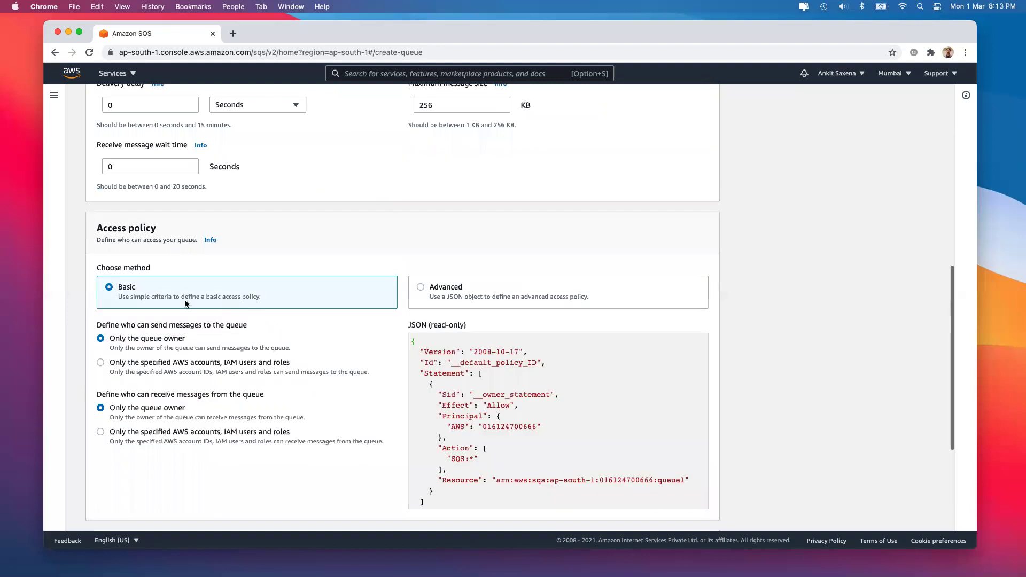
Try allowing specified accounts to send, then restrict sending back to only the queue owner
{"action": "left_click_drag", "start_coordinate": [110, 338], "coordinate": [315, 349]}
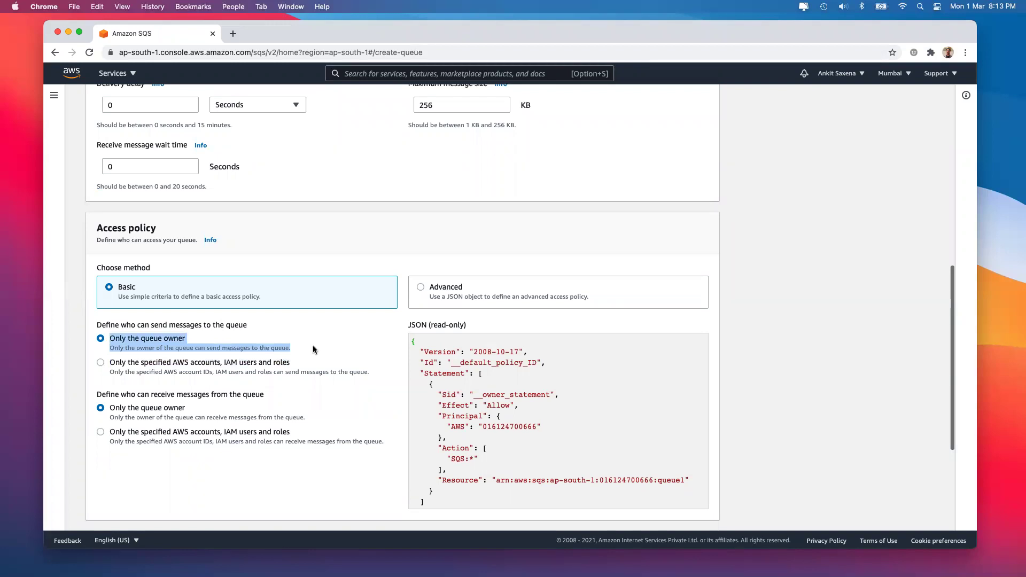
{"action": "left_click", "coordinate": [213, 366]}
{"action": "left_click", "coordinate": [197, 412]}
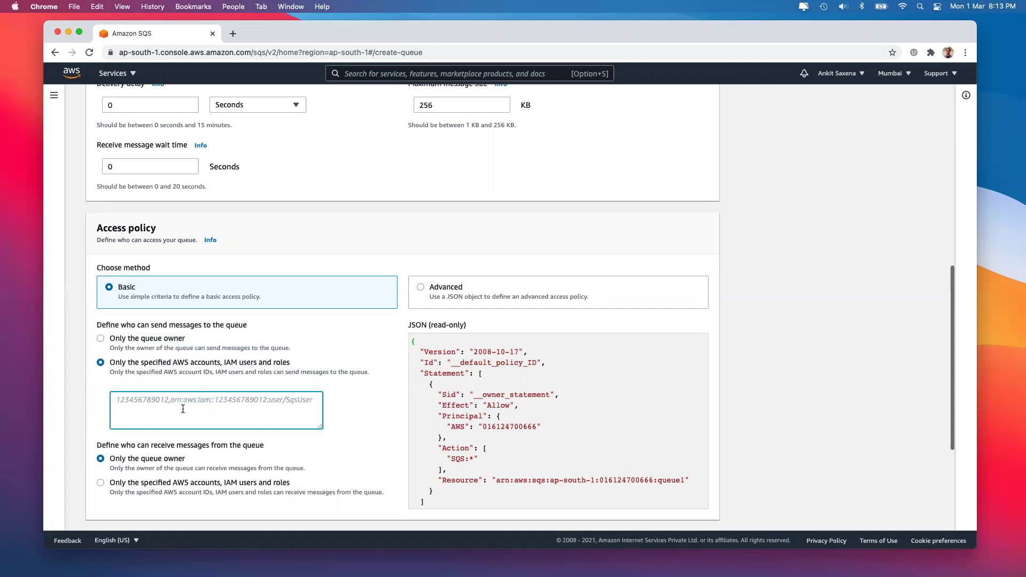
{"action": "left_click", "coordinate": [157, 341]}
{"action": "scroll", "coordinate": [217, 362], "scroll_direction": "down", "scroll_amount": 5}
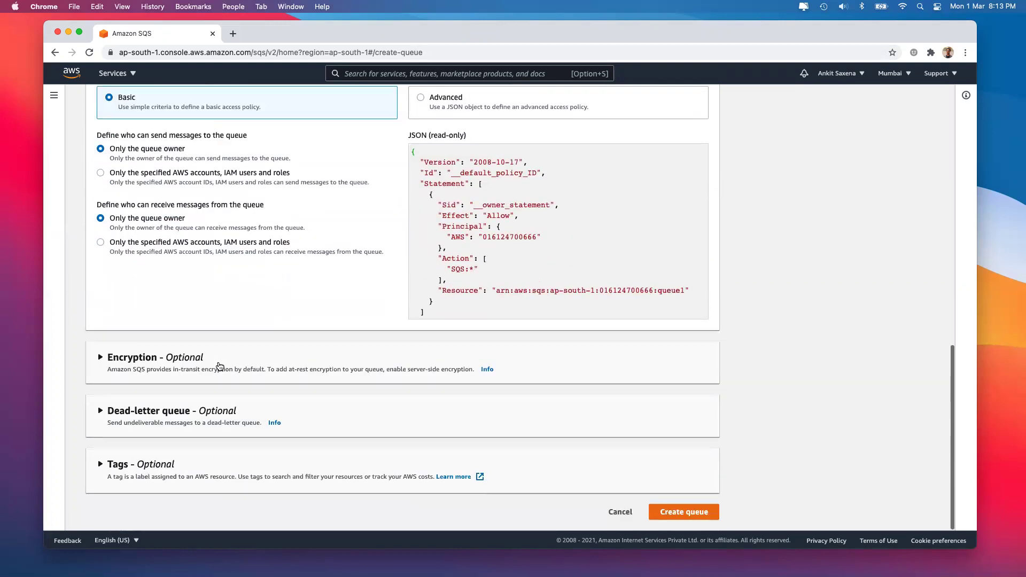
Disable server-side encryption and leave the dead-letter queue disabled
{"action": "left_click", "coordinate": [219, 367]}
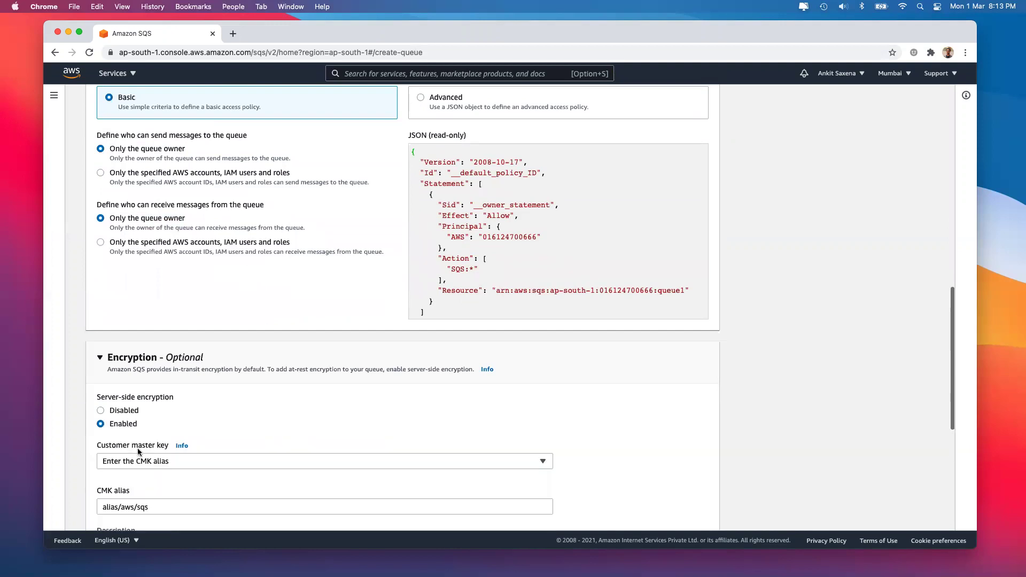
{"action": "left_click", "coordinate": [124, 411]}
{"action": "scroll", "coordinate": [133, 413], "scroll_direction": "down", "scroll_amount": 2}
{"action": "left_click", "coordinate": [138, 413]}
Recheck the 4-day message retention period value and its allowed range
{"action": "scroll", "coordinate": [260, 411], "scroll_direction": "up", "scroll_amount": 10}
{"action": "scroll", "coordinate": [320, 395], "scroll_direction": "up", "scroll_amount": 3}
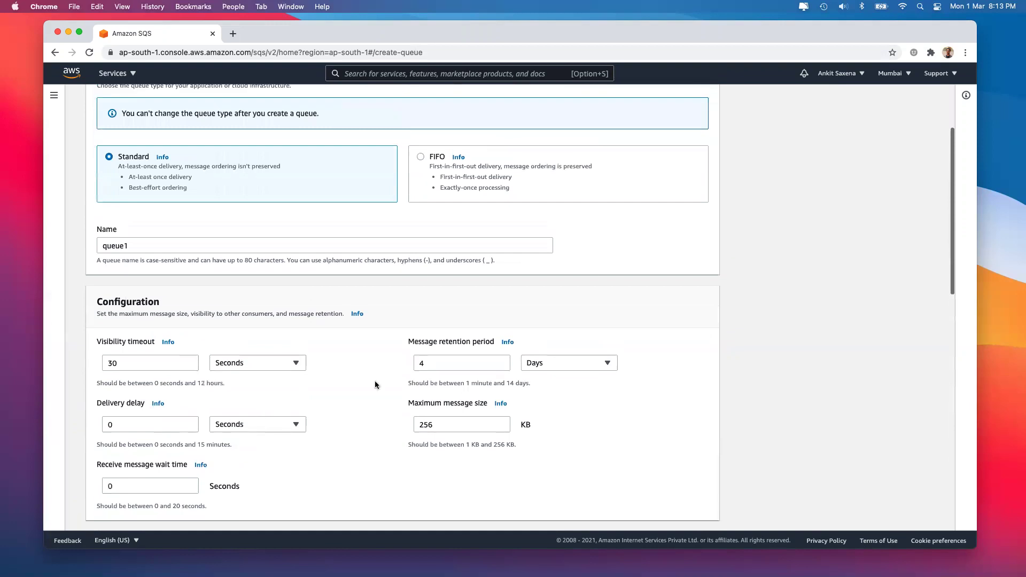
{"action": "left_click", "coordinate": [459, 366]}
{"action": "double_click", "coordinate": [444, 364]}
{"action": "left_click_drag", "start_coordinate": [514, 383], "coordinate": [538, 385]}
{"action": "scroll", "coordinate": [498, 386], "scroll_direction": "down", "scroll_amount": 15}
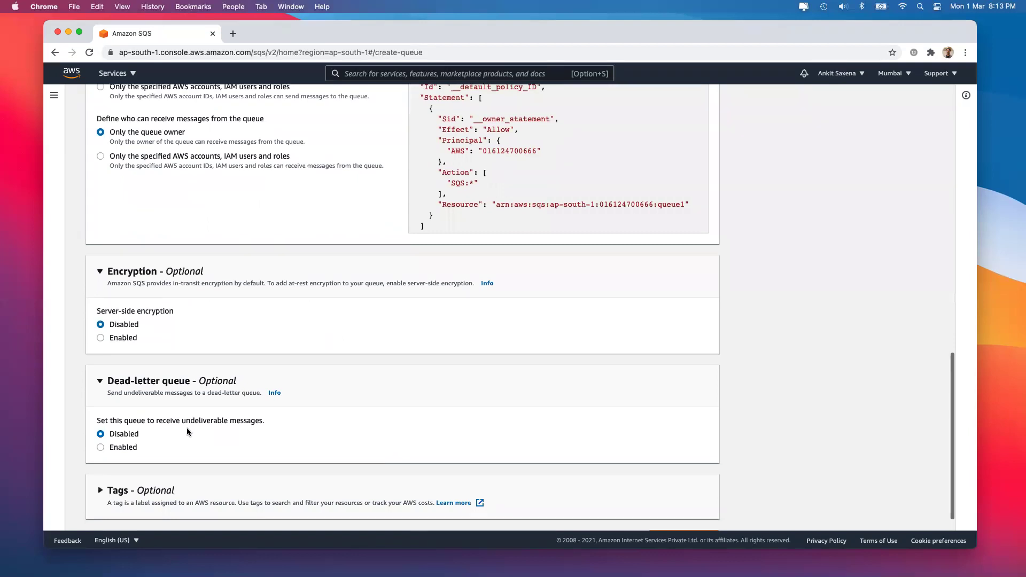
{"action": "scroll", "coordinate": [187, 430], "scroll_direction": "down", "scroll_amount": 1}
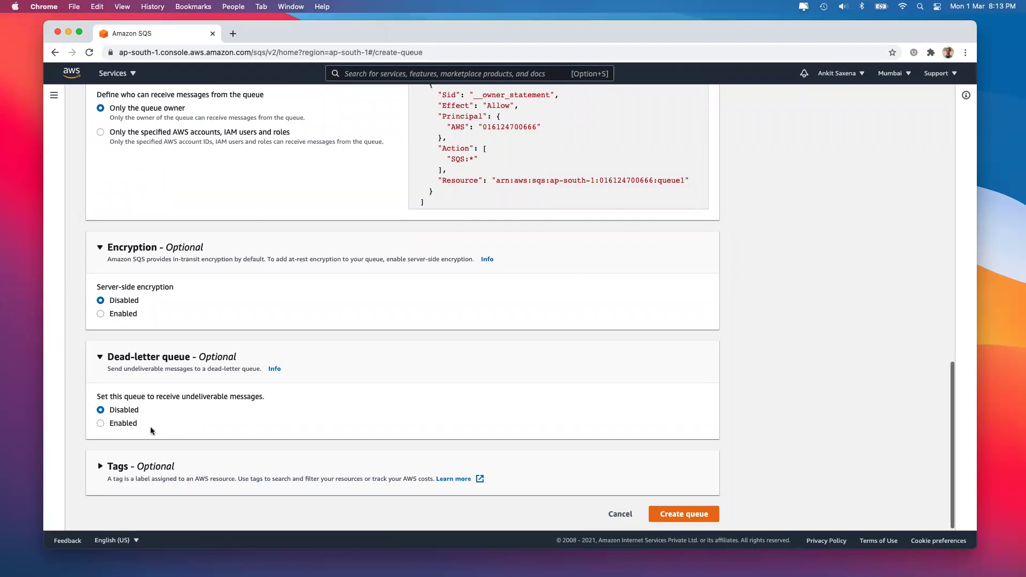
Add a CreatedBy tag whose value is the creator's name
{"action": "left_click", "coordinate": [159, 476]}
{"action": "scroll", "coordinate": [158, 470], "scroll_direction": "down", "scroll_amount": 3}
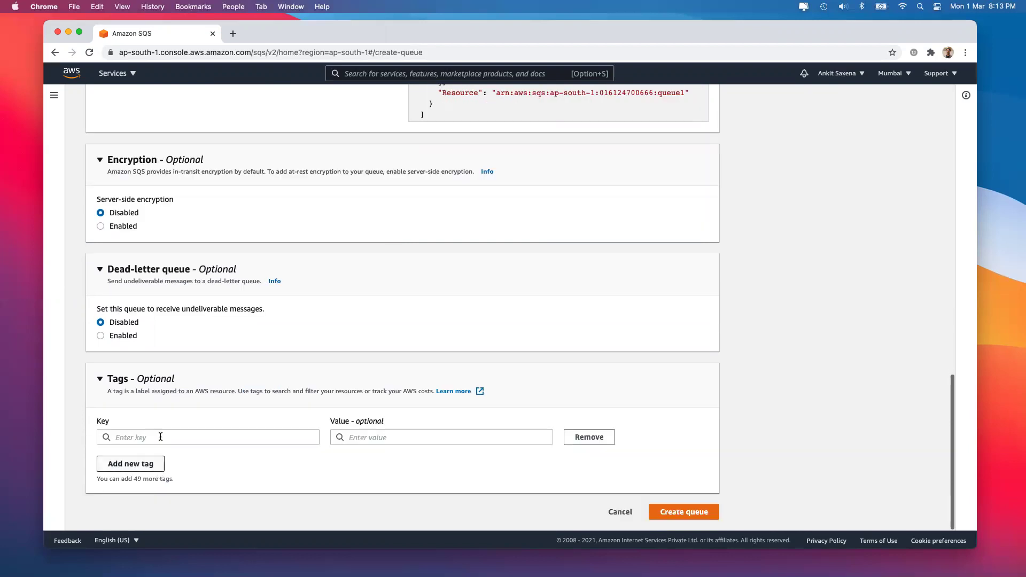
{"action": "left_click", "coordinate": [158, 438]}
{"action": "type", "text": "Name"}
{"action": "key", "text": "Tab"}
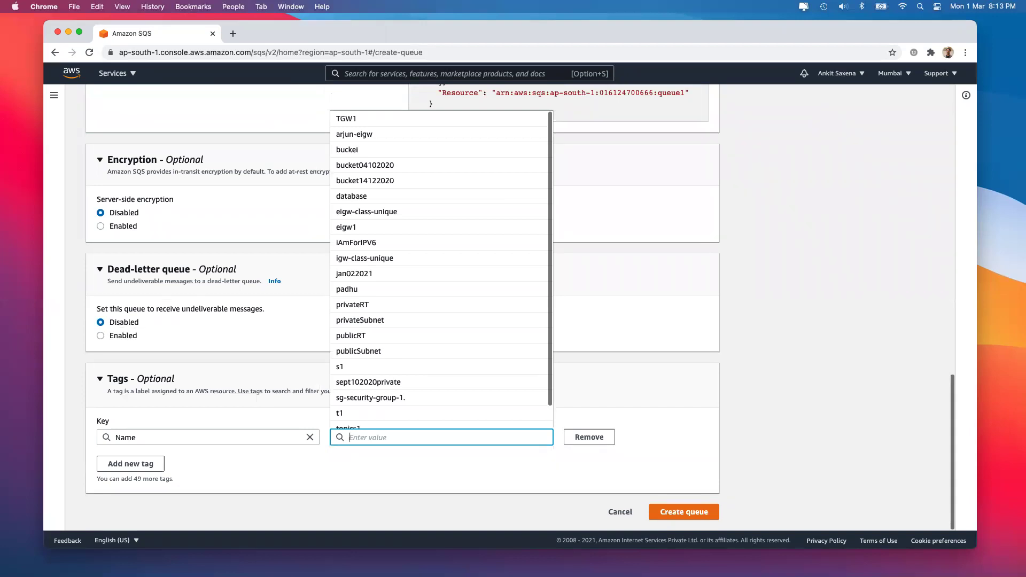
{"action": "left_click", "coordinate": [140, 441]}
{"action": "double_click", "coordinate": [140, 441]}
{"action": "type", "text": "Creat"}
{"action": "key", "text": "BackSpace"}
{"action": "key", "text": "BackSpace"}
{"action": "type", "text": "atedBy"}
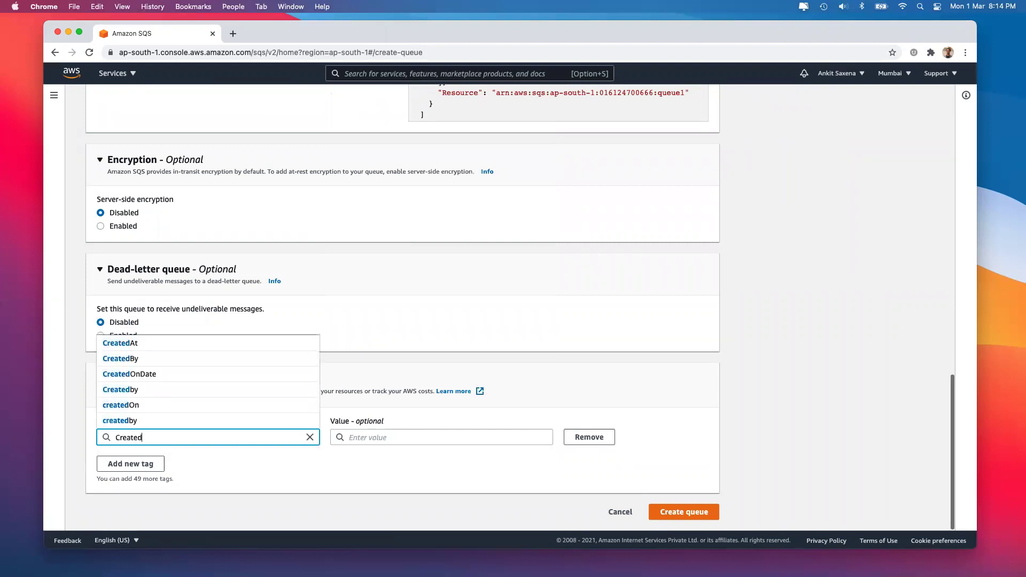
{"action": "key", "text": "Tab"}
{"action": "type", "text": "Ankit"}
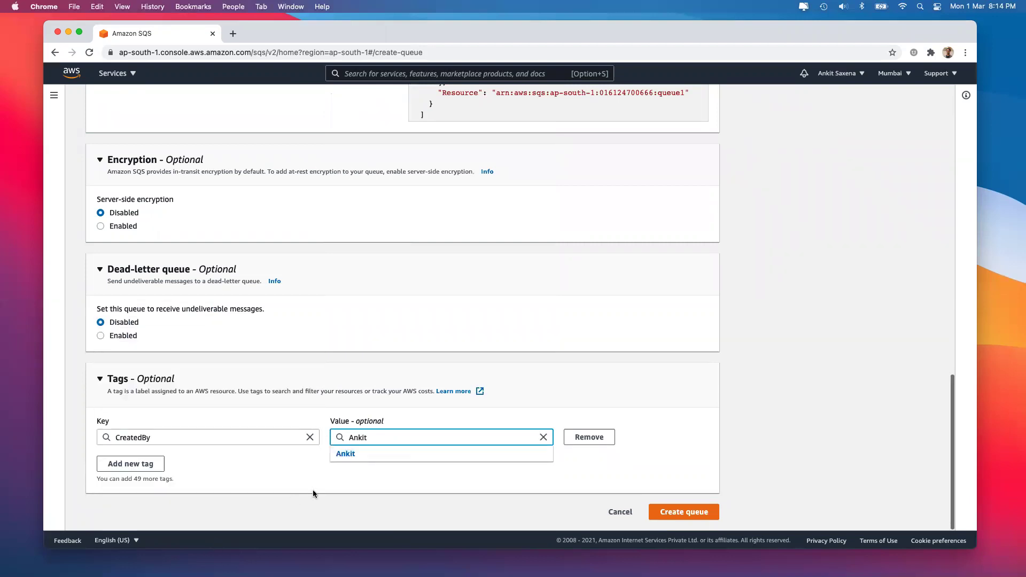
Add a second tag Machine with value backEndMachine
{"action": "left_click", "coordinate": [148, 464]}
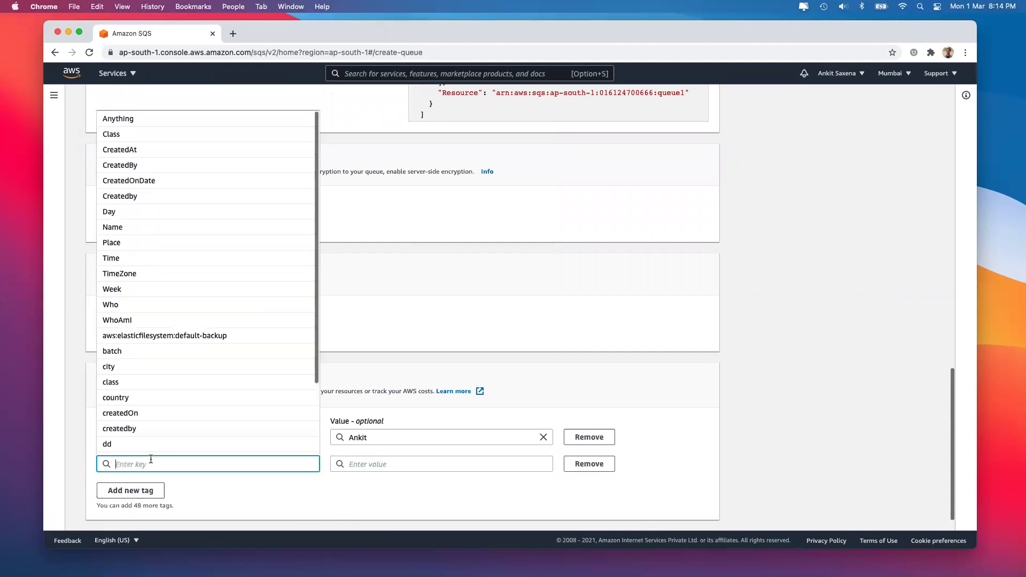
{"action": "type", "text": "Machine"}
{"action": "key", "text": "Tab"}
{"action": "type", "text": "vackEnd"}
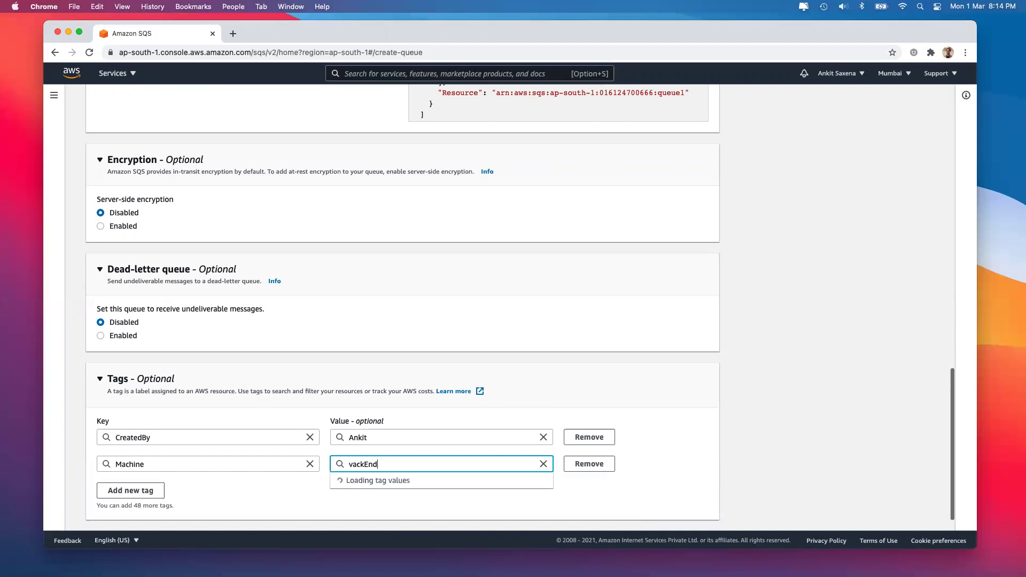
{"action": "key", "text": "super+Left"}
{"action": "key", "text": "Delete"}
{"action": "type", "text": "b"}
{"action": "key", "text": "super+Right"}
{"action": "type", "text": "Machine"}
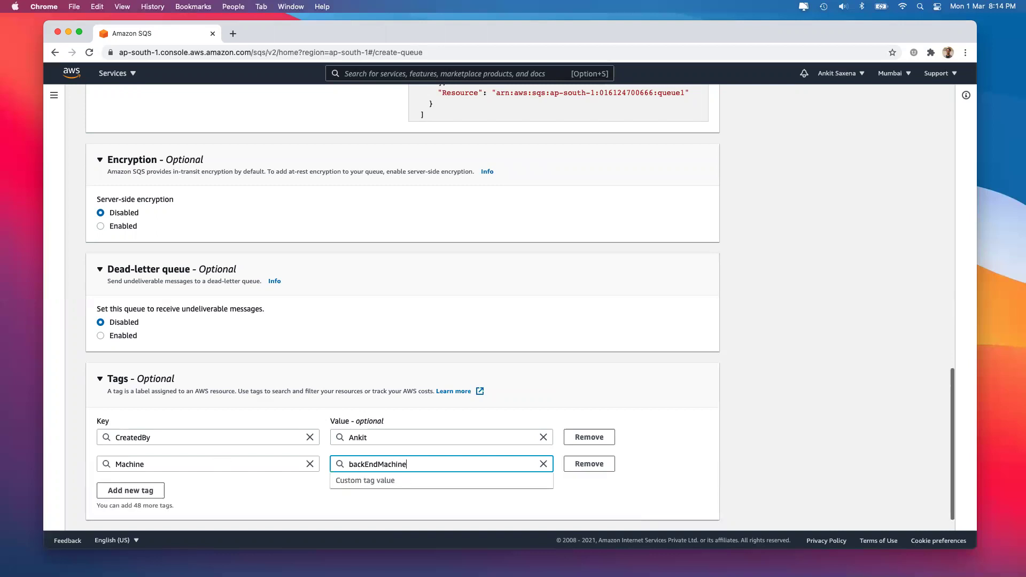
{"action": "left_click", "coordinate": [636, 489]}
{"action": "scroll", "coordinate": [636, 489], "scroll_direction": "down", "scroll_amount": 1}
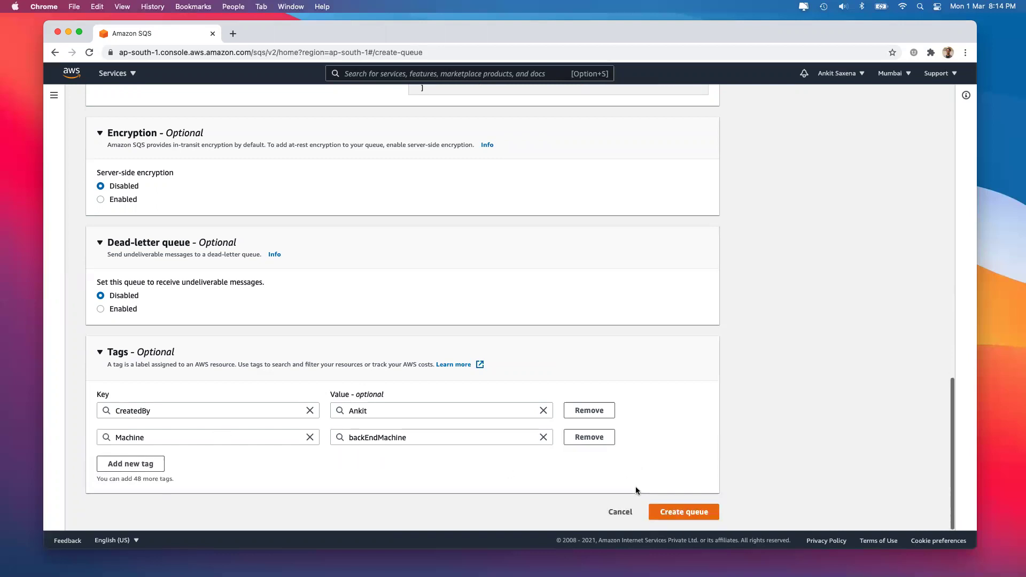
Create queue1 and select its queue URL in the Details panel
{"action": "left_click", "coordinate": [685, 512]}
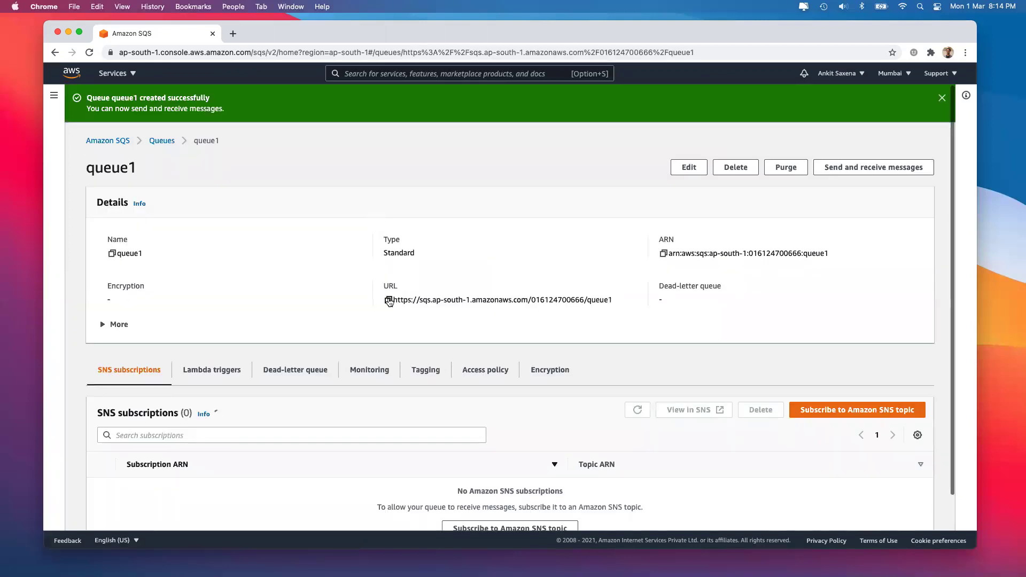
{"action": "left_click_drag", "start_coordinate": [394, 298], "coordinate": [632, 302]}
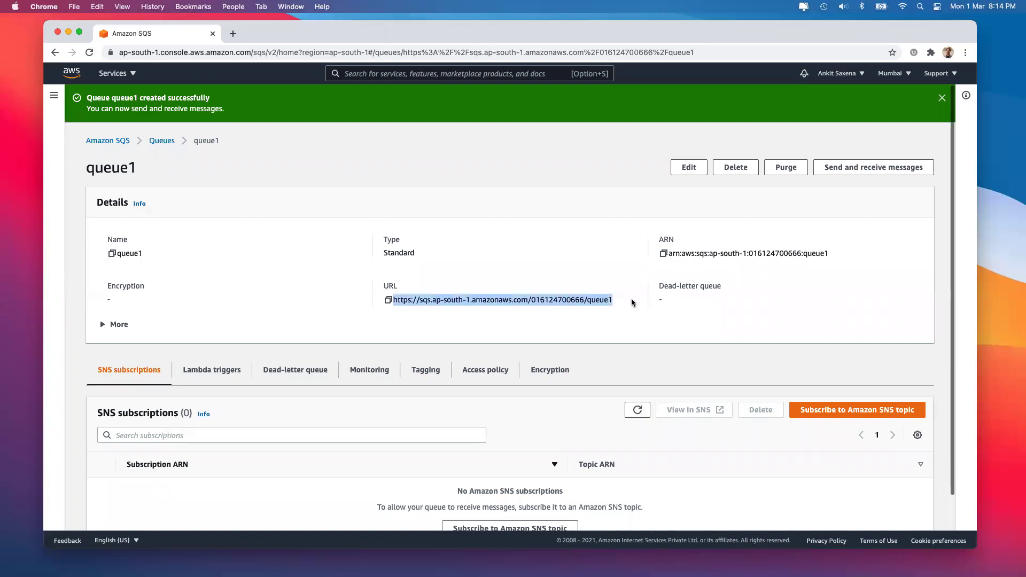
{"action": "left_click", "coordinate": [400, 297]}
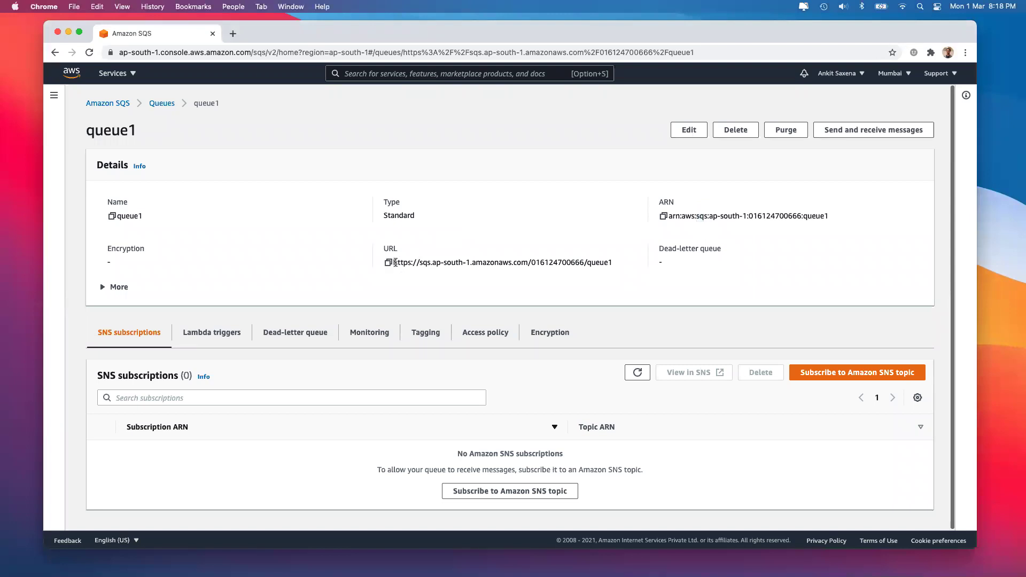
{"action": "left_click_drag", "start_coordinate": [395, 263], "coordinate": [611, 263]}
{"action": "left_click", "coordinate": [611, 263]}
Send a message with body 'Hi, i am Message 1' to queue1
{"action": "left_click", "coordinate": [838, 133]}
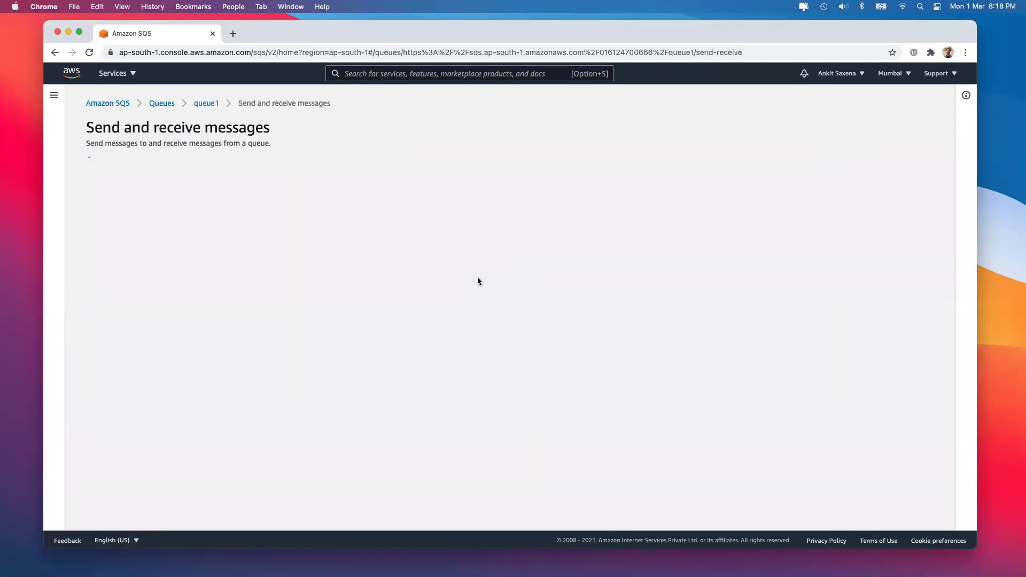
{"action": "scroll", "coordinate": [290, 296], "scroll_direction": "down", "scroll_amount": 2}
{"action": "left_click", "coordinate": [140, 183]}
{"action": "type", "text": "Hi,"}
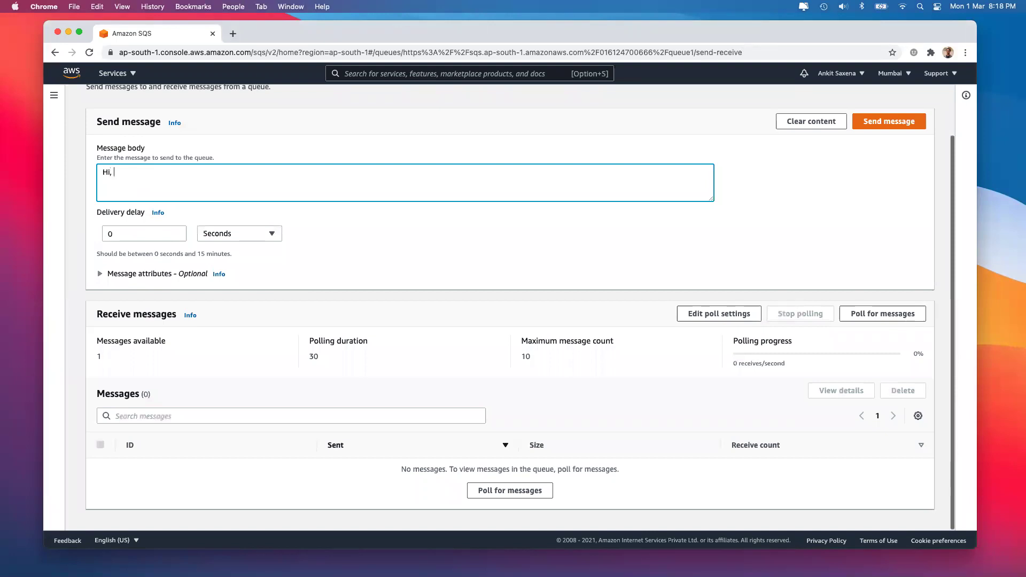
{"action": "type", "text": " i am Message 1"}
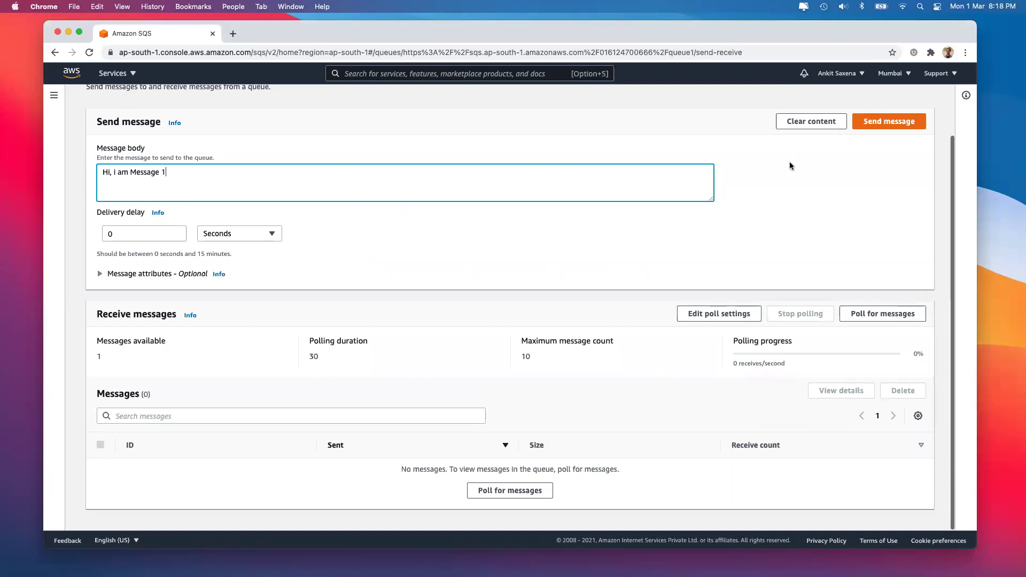
{"action": "left_click", "coordinate": [893, 123]}
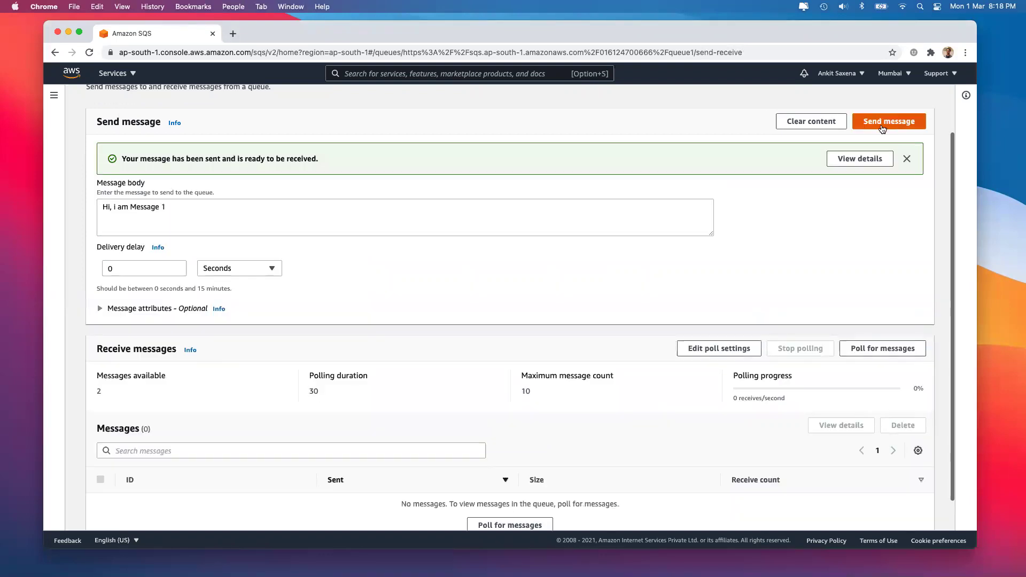
Dismiss the message-sent notice and poll queue1 for messages
{"action": "left_click", "coordinate": [908, 160]}
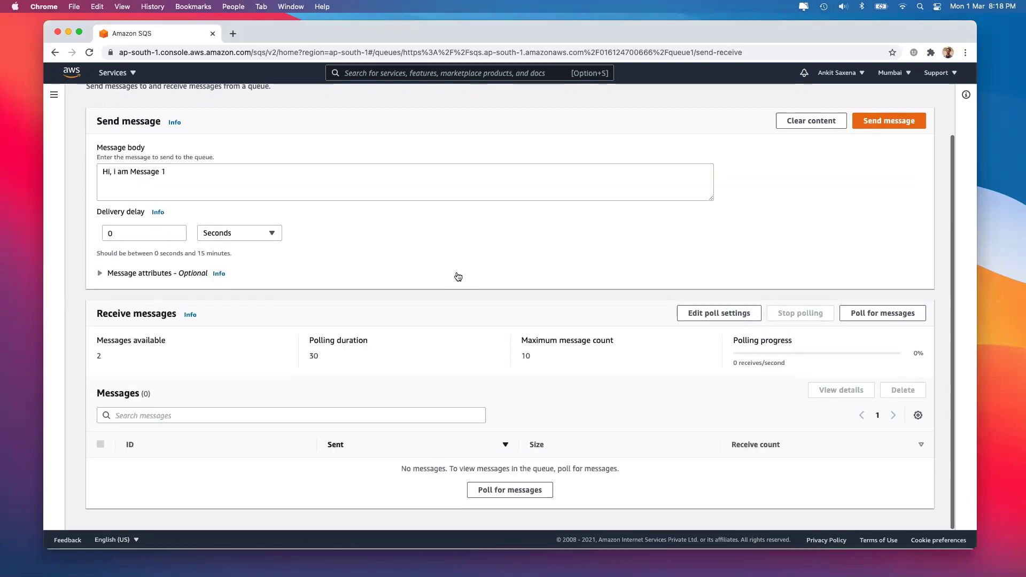
{"action": "double_click", "coordinate": [148, 354]}
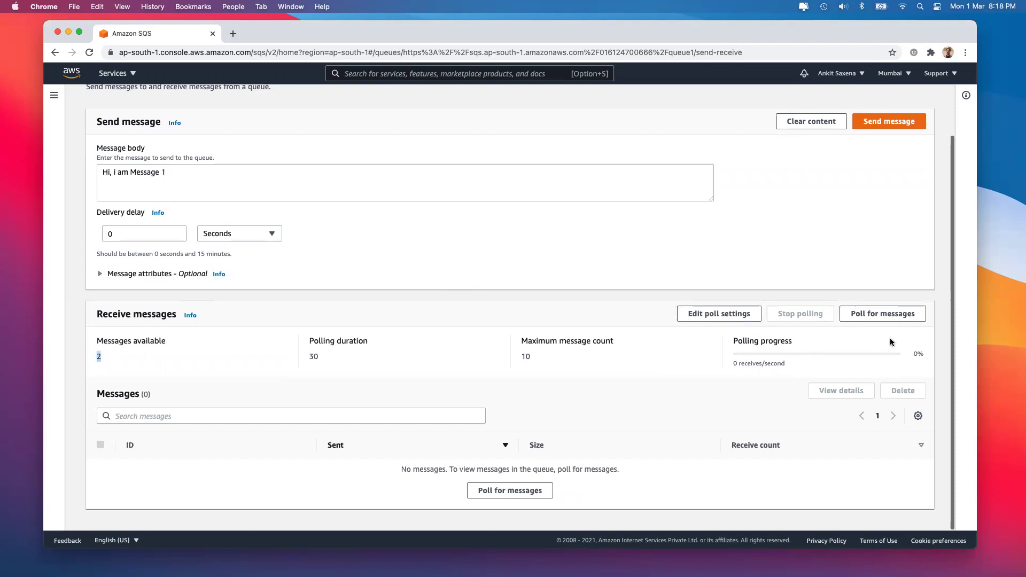
{"action": "left_click", "coordinate": [892, 312]}
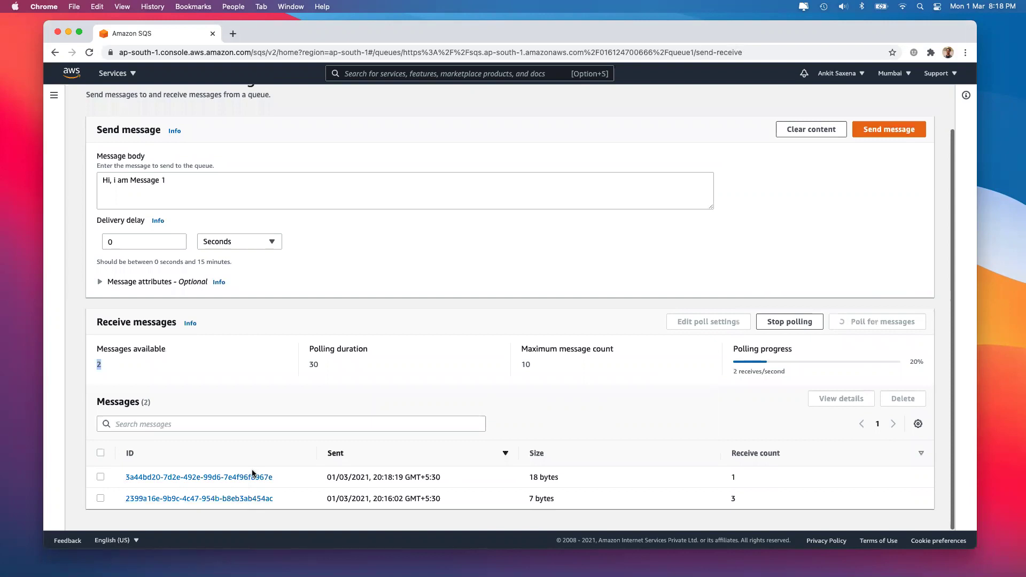
{"action": "left_click", "coordinate": [732, 477]}
{"action": "double_click", "coordinate": [731, 477]}
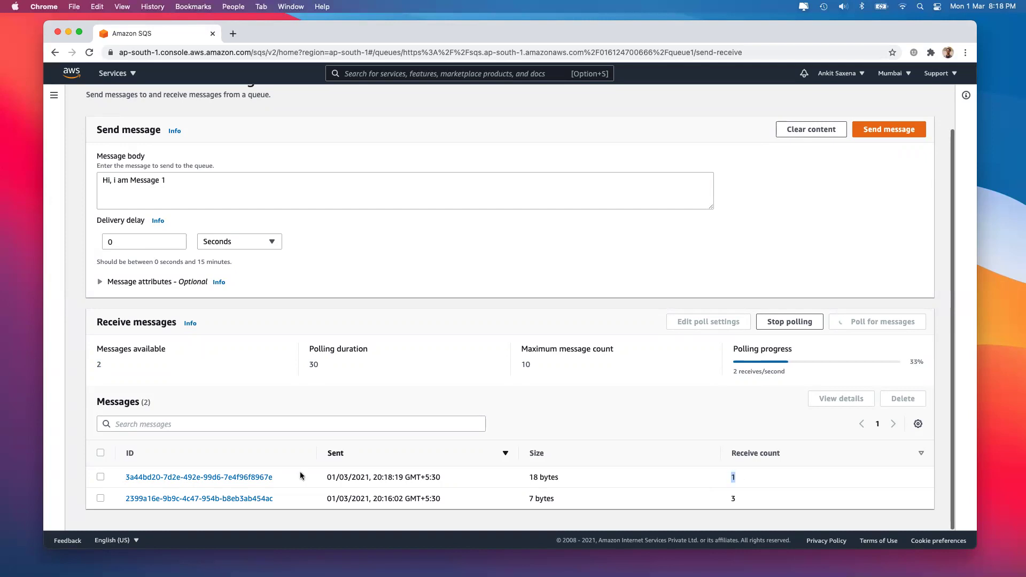
View the details of both received messages and check the polling duration
{"action": "left_click", "coordinate": [209, 478]}
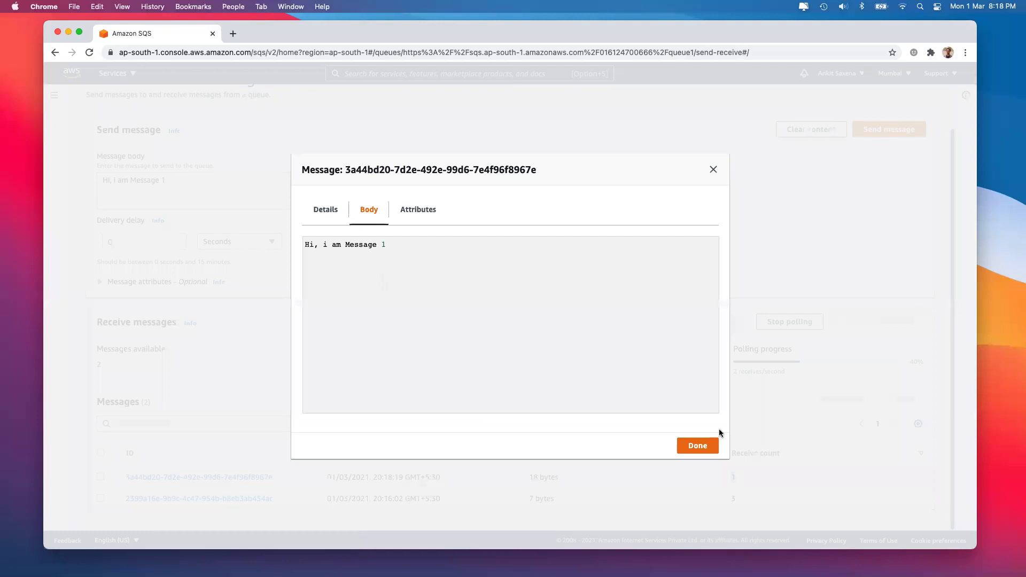
{"action": "left_click", "coordinate": [719, 447]}
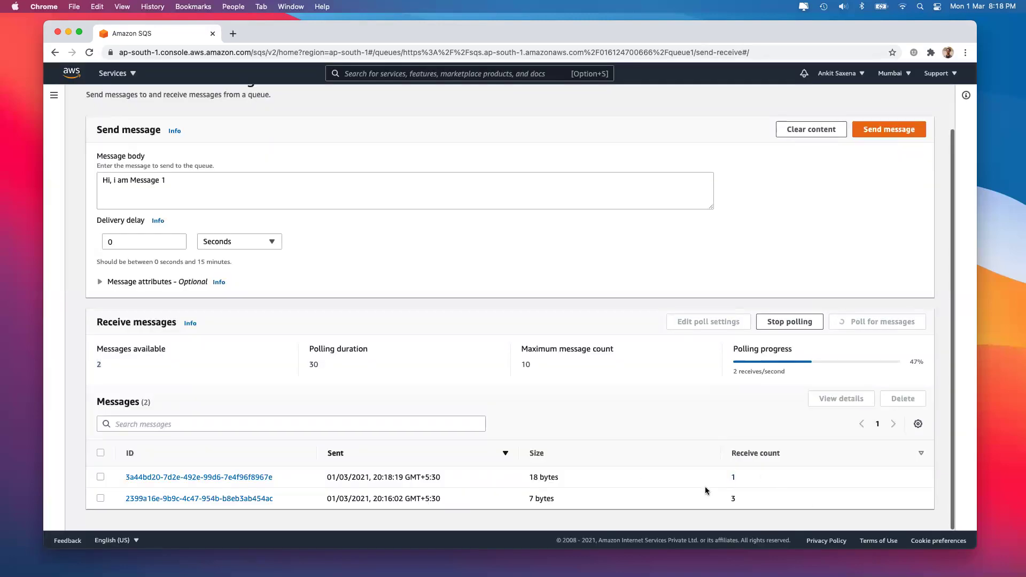
{"action": "left_click", "coordinate": [223, 499]}
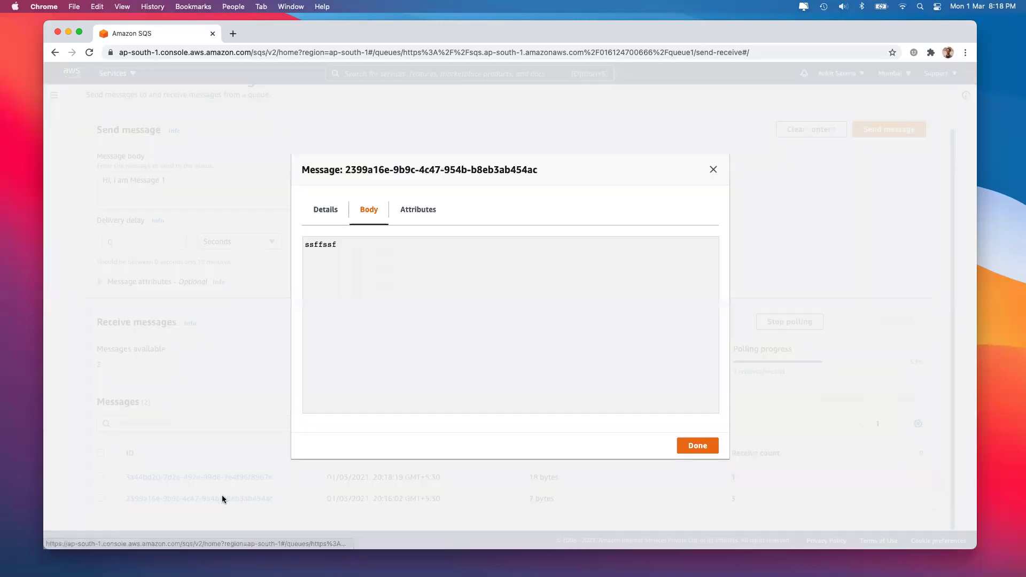
{"action": "left_click", "coordinate": [707, 449]}
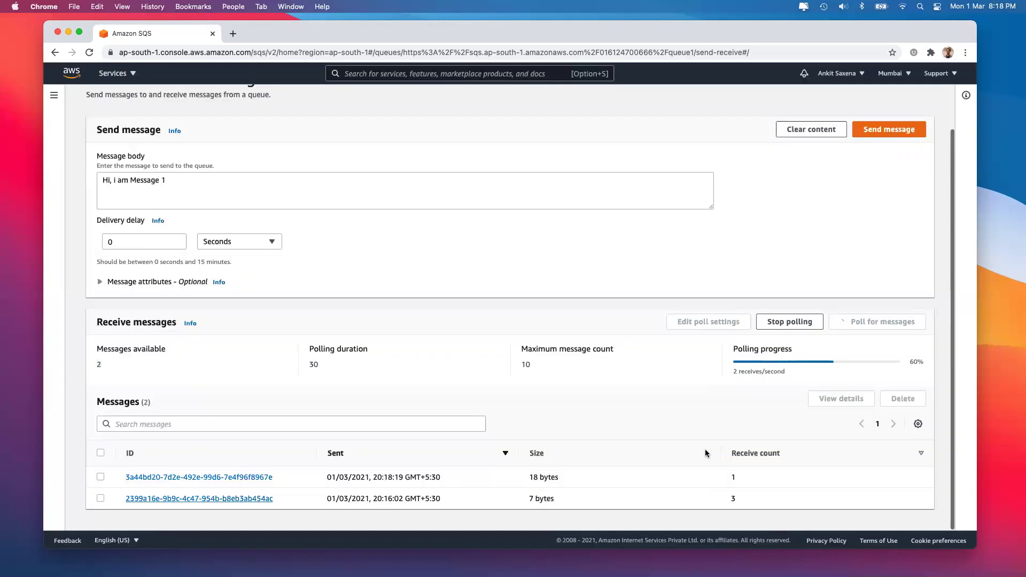
{"action": "scroll", "coordinate": [248, 180], "scroll_direction": "up", "scroll_amount": 2}
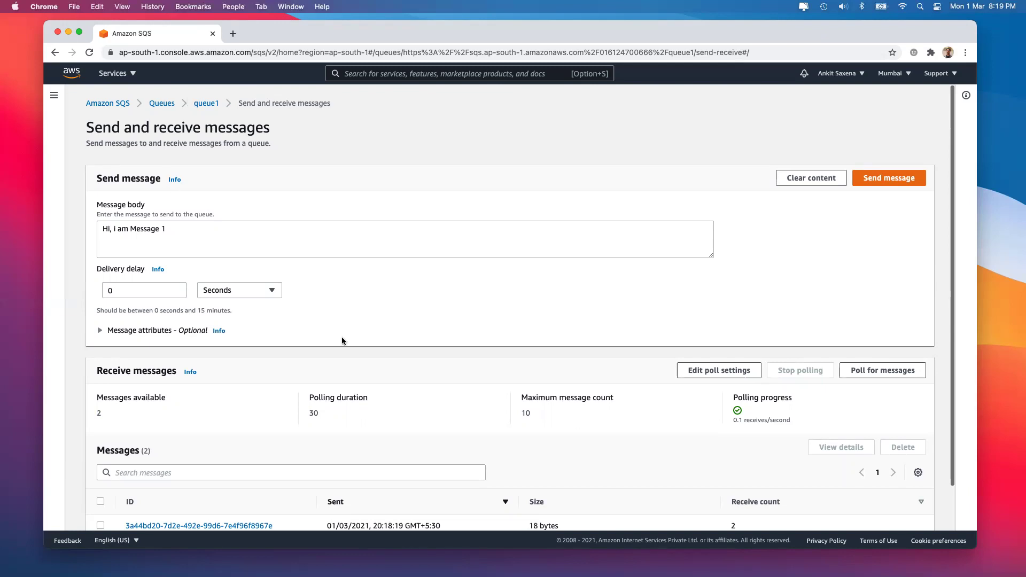
{"action": "scroll", "coordinate": [360, 399], "scroll_direction": "down", "scroll_amount": 2}
{"action": "left_click_drag", "start_coordinate": [307, 365], "coordinate": [315, 365]}
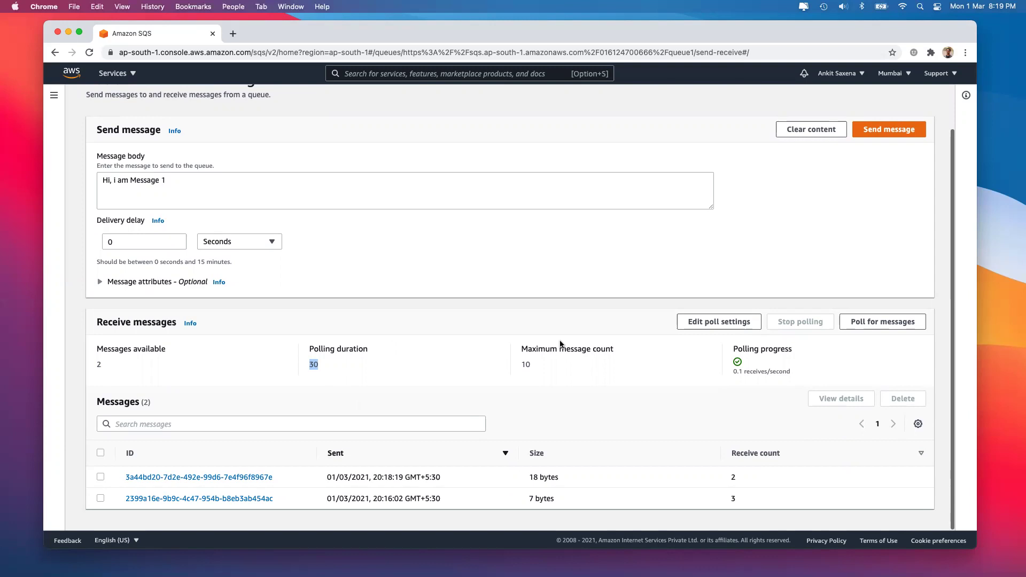
{"action": "scroll", "coordinate": [543, 260], "scroll_direction": "up", "scroll_amount": 2}
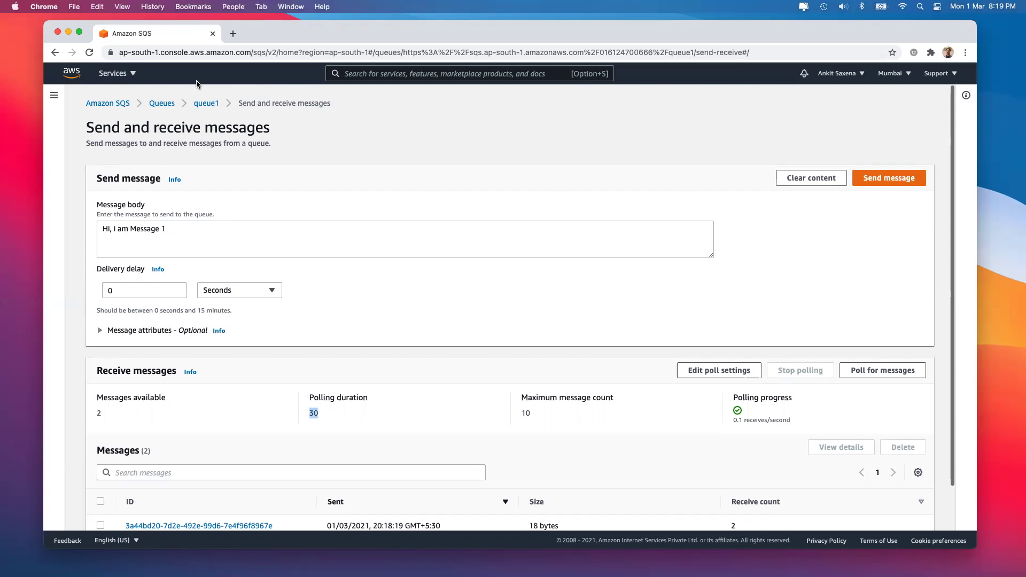
Open Lambda in a new tab and begin creating a function
{"action": "left_click", "coordinate": [104, 79]}
{"action": "scroll", "coordinate": [374, 264], "scroll_direction": "down", "scroll_amount": 3}
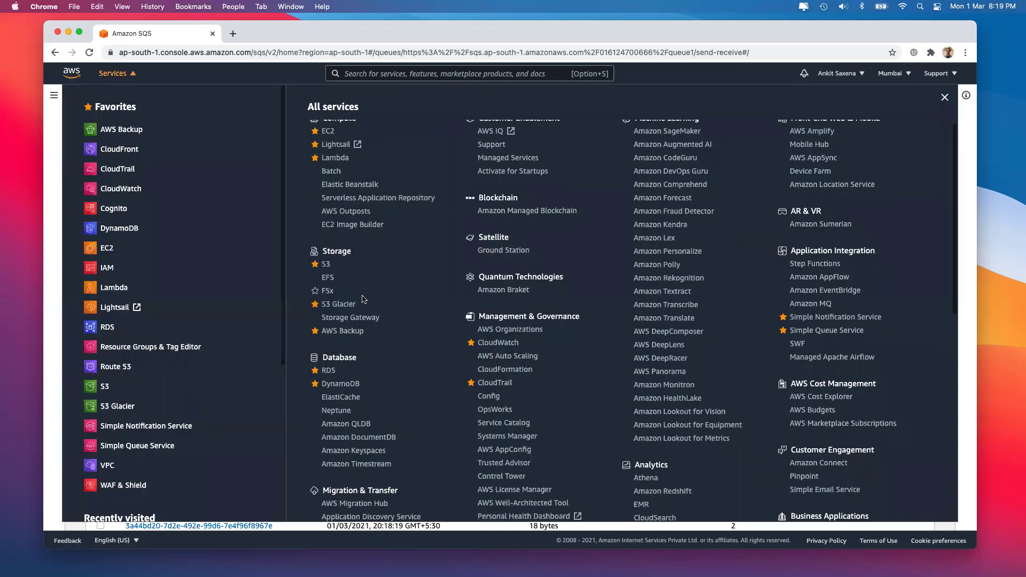
{"action": "scroll", "coordinate": [346, 321], "scroll_direction": "up", "scroll_amount": 2}
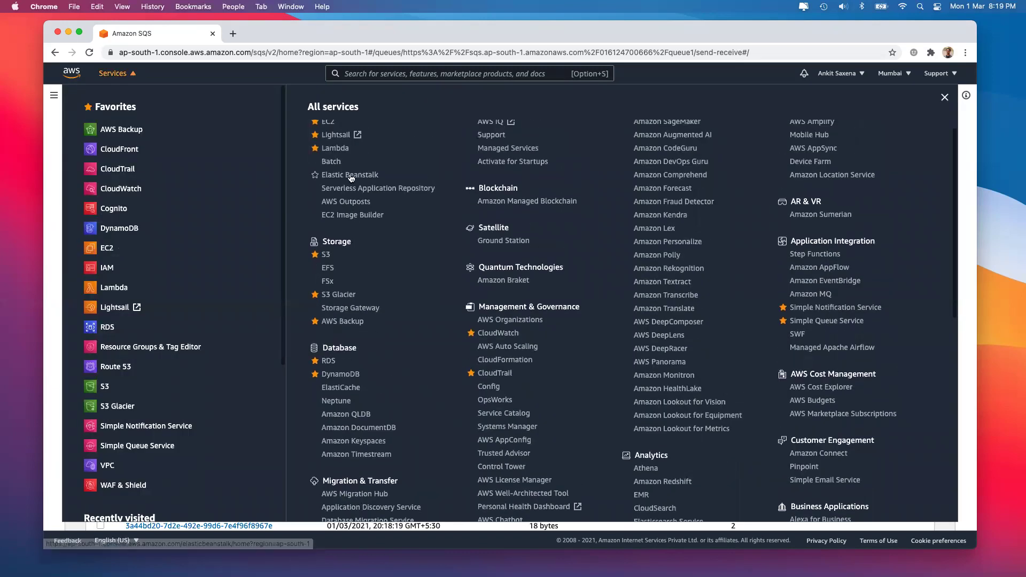
{"action": "right_click", "coordinate": [338, 150]}
{"action": "left_click", "coordinate": [364, 153]}
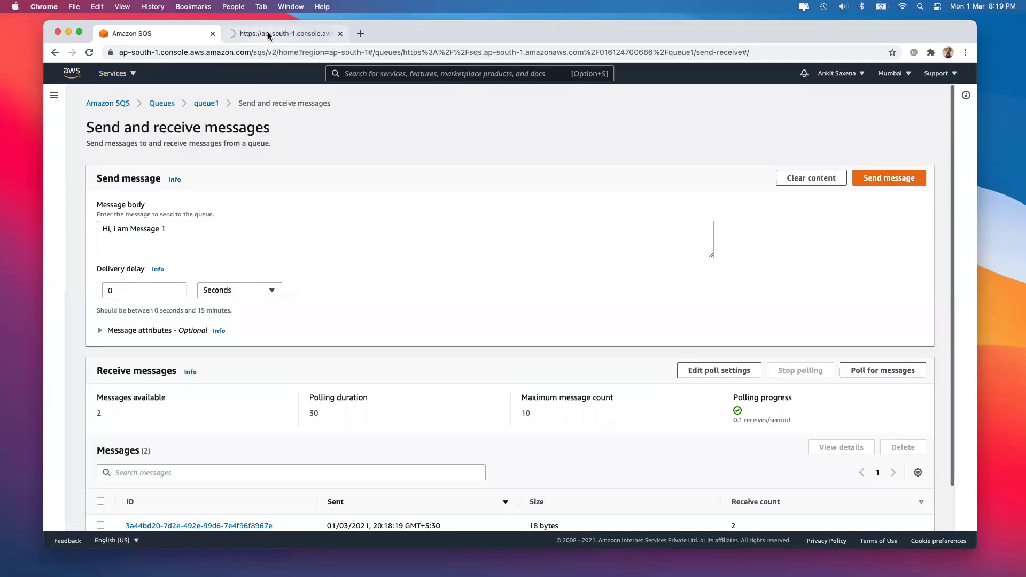
{"action": "left_click", "coordinate": [268, 33]}
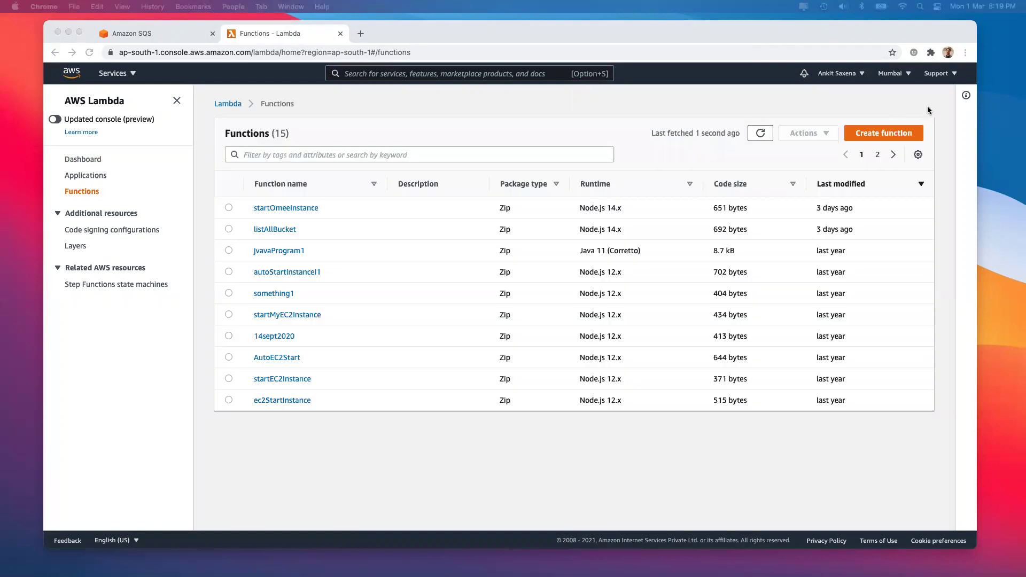
{"action": "left_click", "coordinate": [884, 135]}
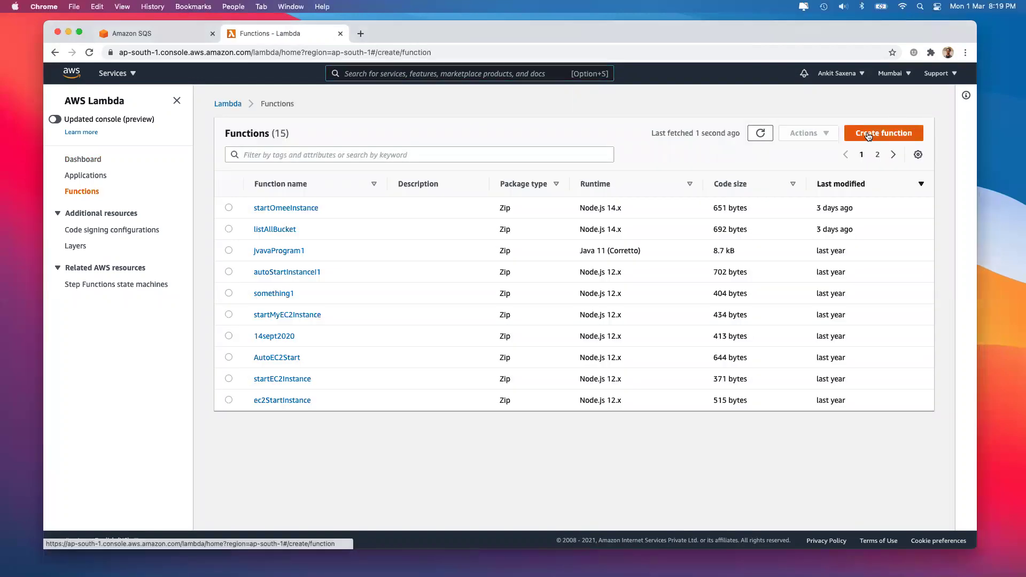
Search 'iam' from the SQS tab and open the IAM console in a new tab
{"action": "left_click", "coordinate": [152, 36]}
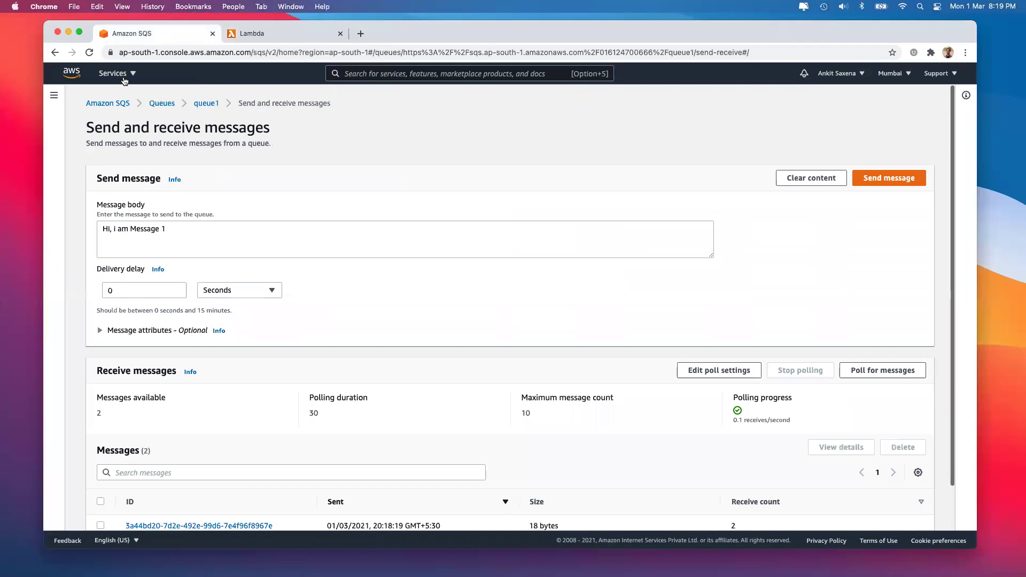
{"action": "left_click", "coordinate": [118, 75]}
{"action": "left_click", "coordinate": [360, 74]}
{"action": "type", "text": "iam"}
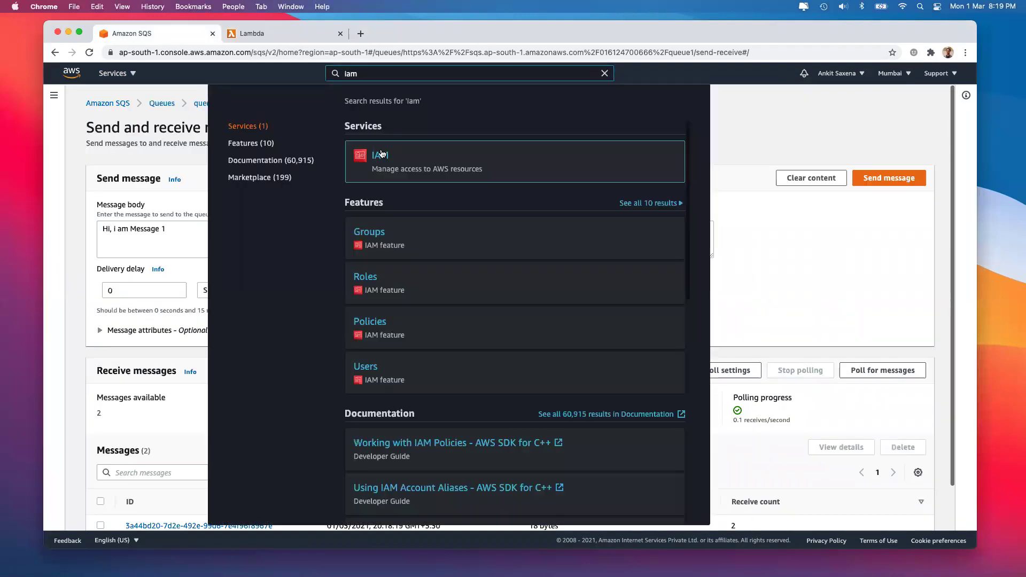
{"action": "right_click", "coordinate": [396, 155]}
{"action": "left_click", "coordinate": [396, 159]}
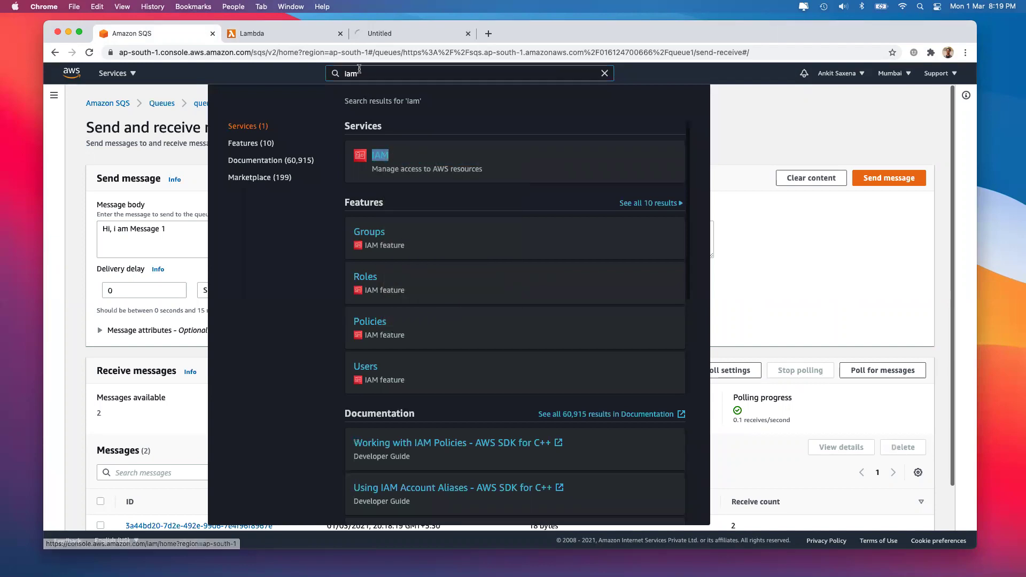
{"action": "left_click", "coordinate": [606, 73]}
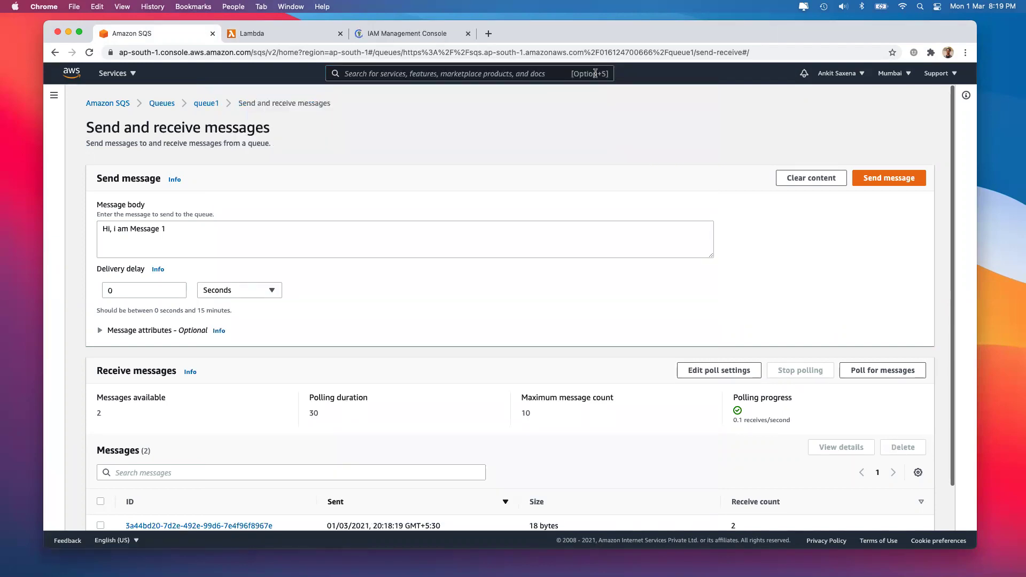
{"action": "left_click", "coordinate": [377, 30]}
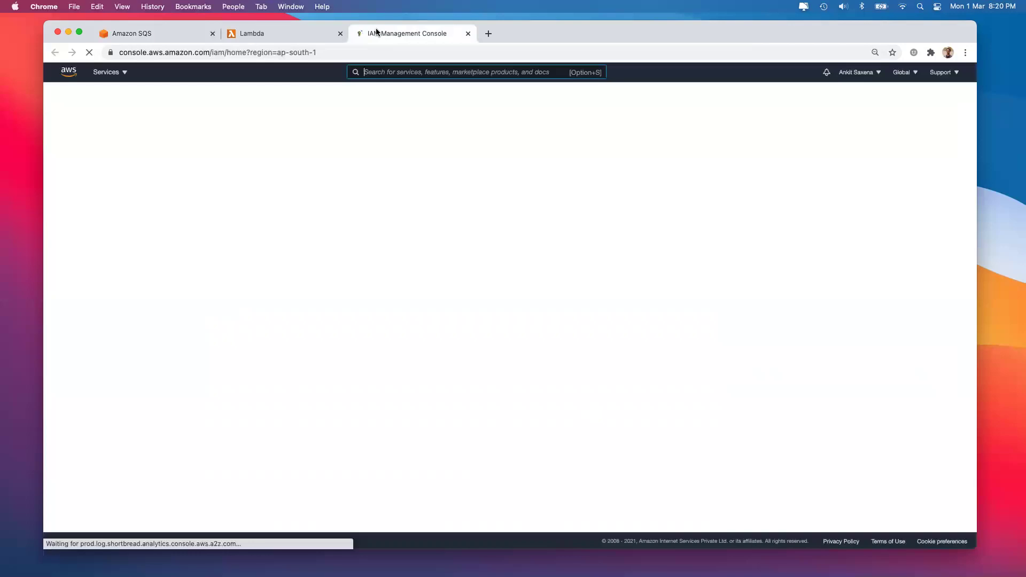
{"action": "left_click", "coordinate": [259, 32]}
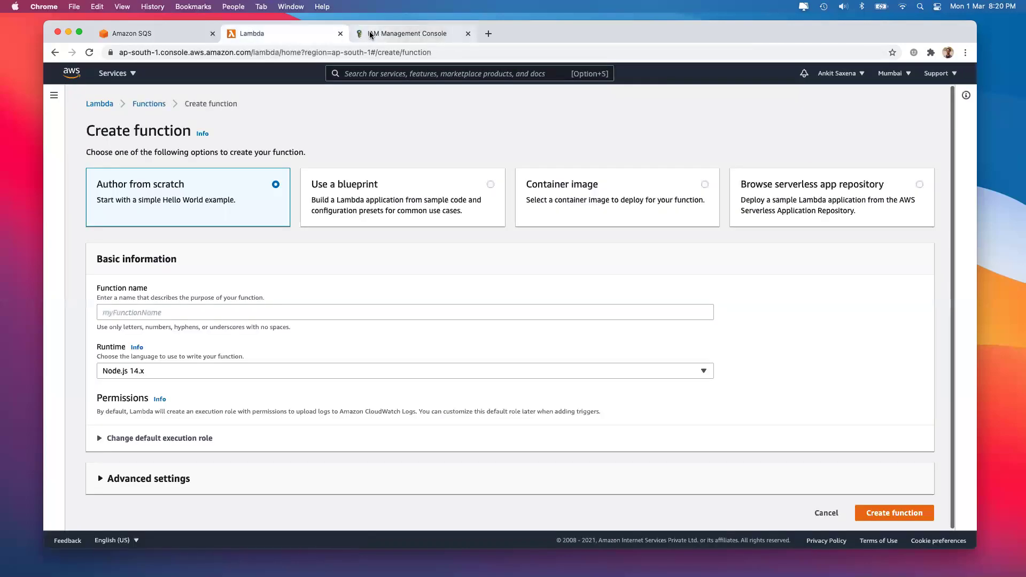
{"action": "left_click", "coordinate": [371, 34]}
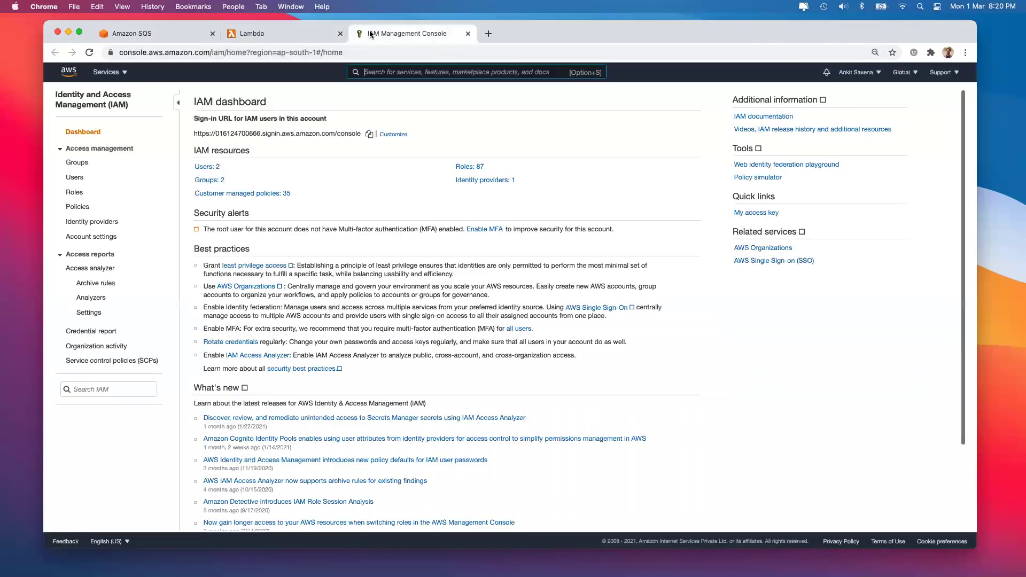
Start a new IAM role for Lambda with the AmazonSQSFullAccess policy attached
{"action": "left_click", "coordinate": [80, 193]}
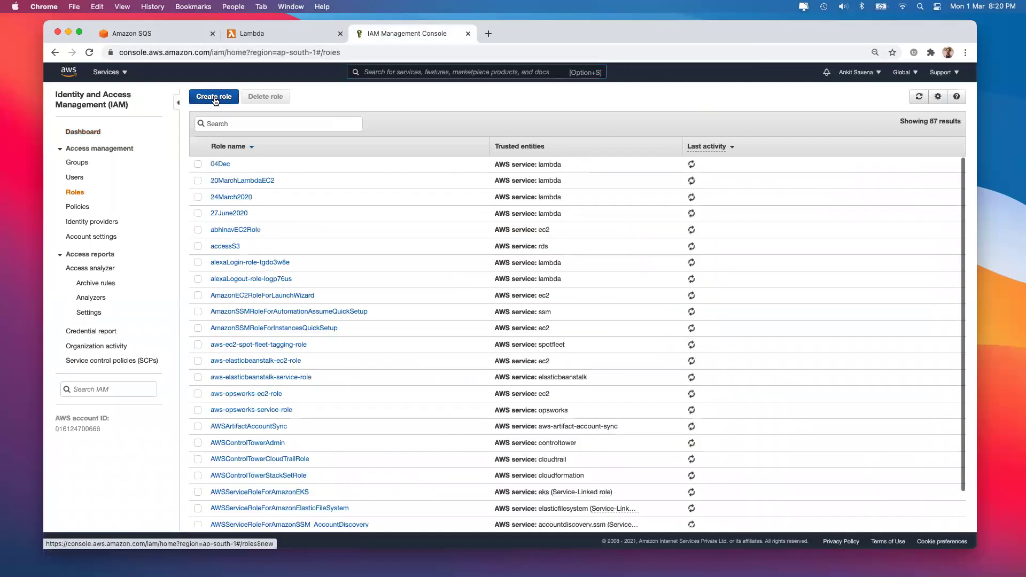
{"action": "left_click", "coordinate": [214, 98]}
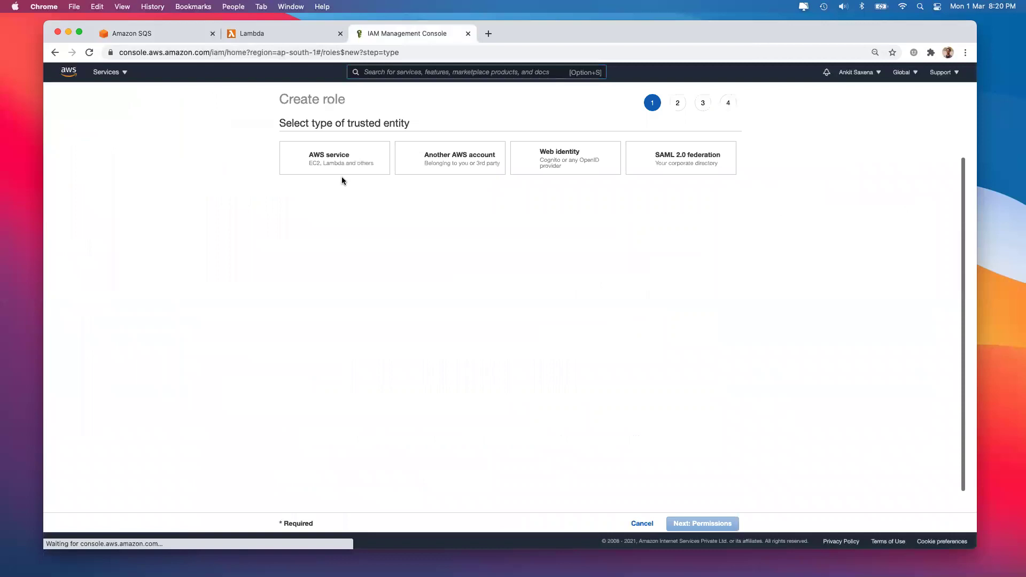
{"action": "left_click", "coordinate": [338, 272]}
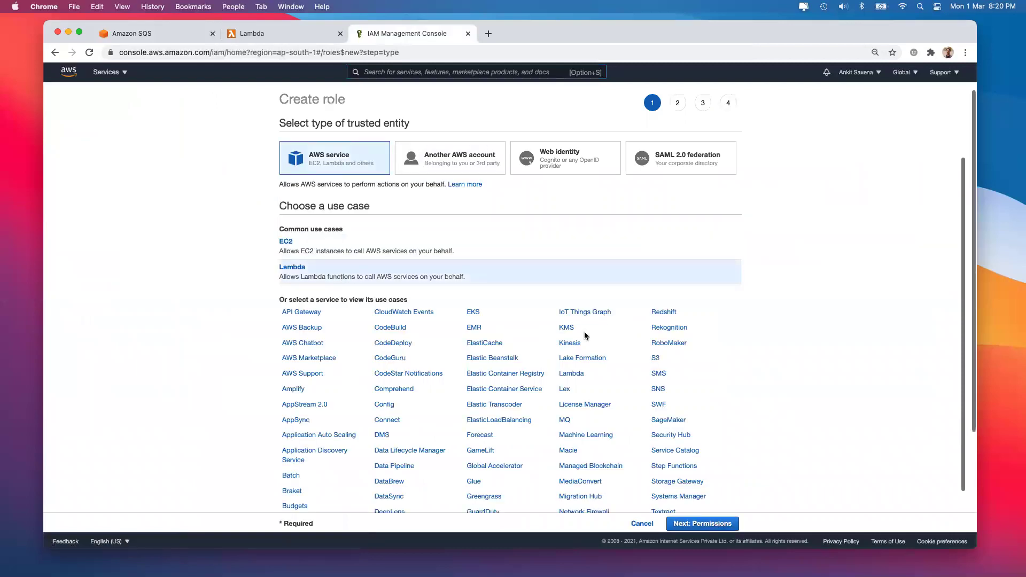
{"action": "scroll", "coordinate": [607, 354], "scroll_direction": "down", "scroll_amount": 2}
{"action": "scroll", "coordinate": [607, 354], "scroll_direction": "down", "scroll_amount": 1}
{"action": "left_click", "coordinate": [694, 524]}
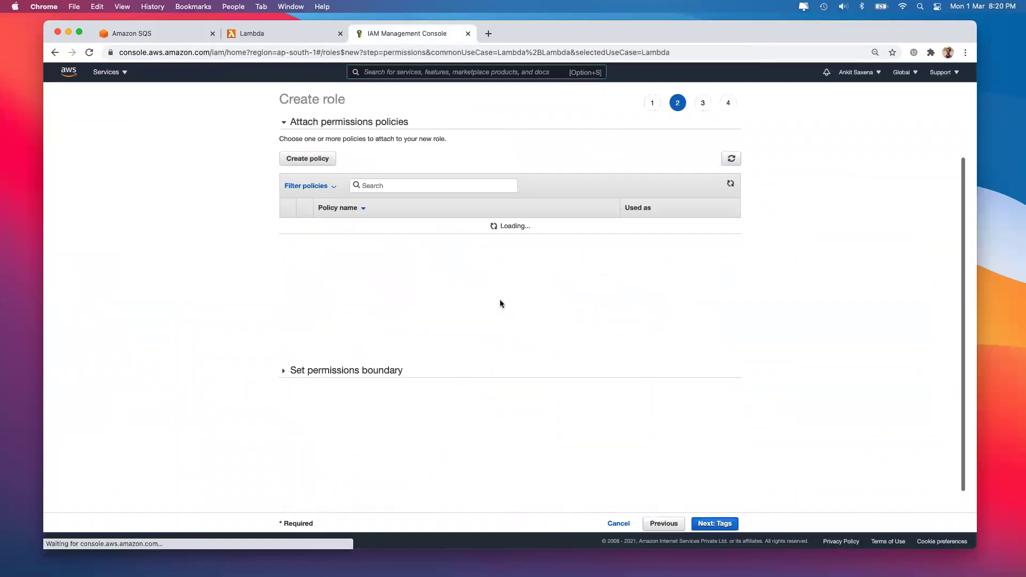
{"action": "left_click", "coordinate": [382, 185]}
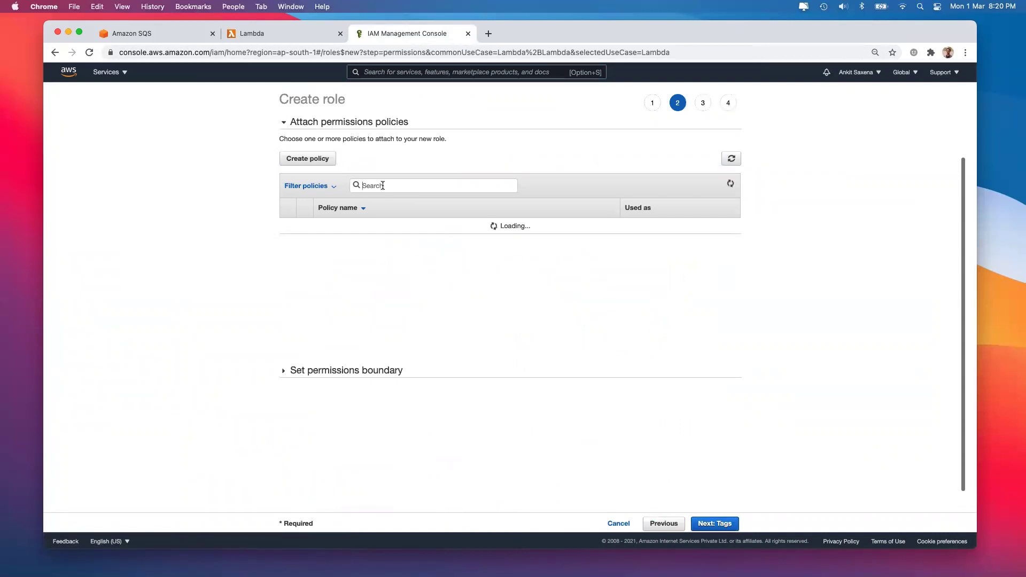
{"action": "type", "text": "sqs"}
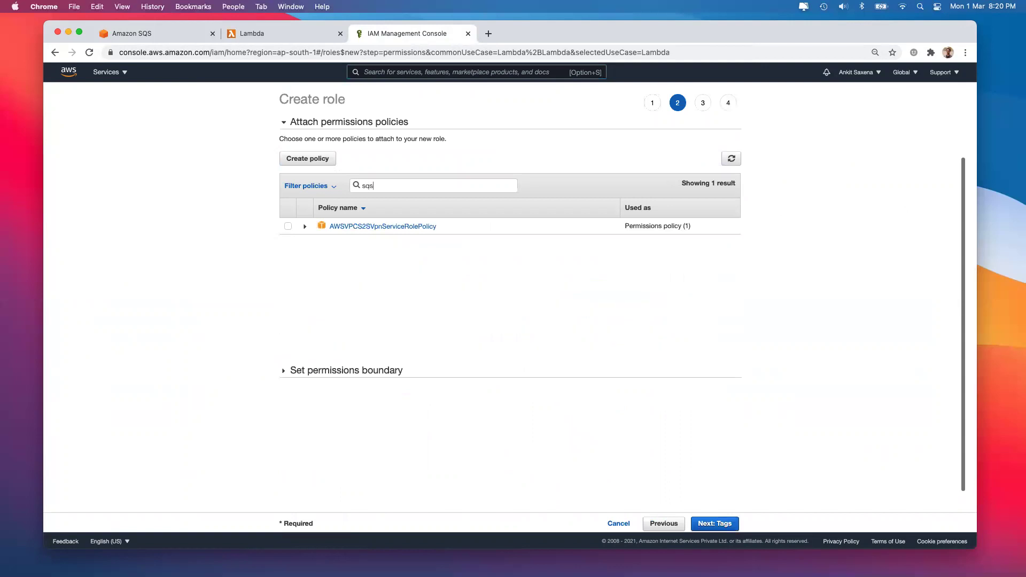
{"action": "left_click", "coordinate": [289, 226]}
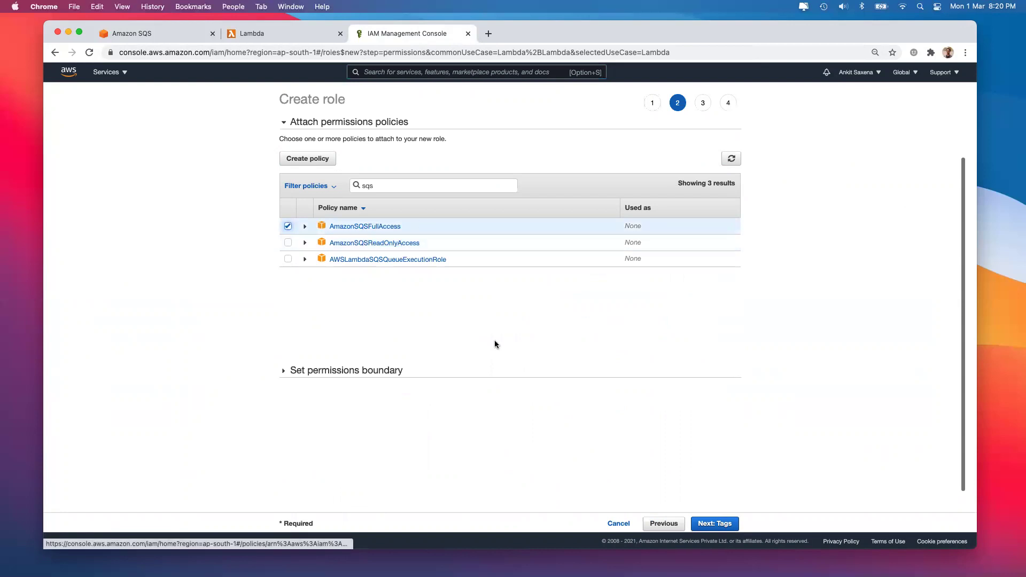
Name the role lambdaAccessSQS, describe it 'Lambda can access SQS', and create it
{"action": "left_click", "coordinate": [715, 524]}
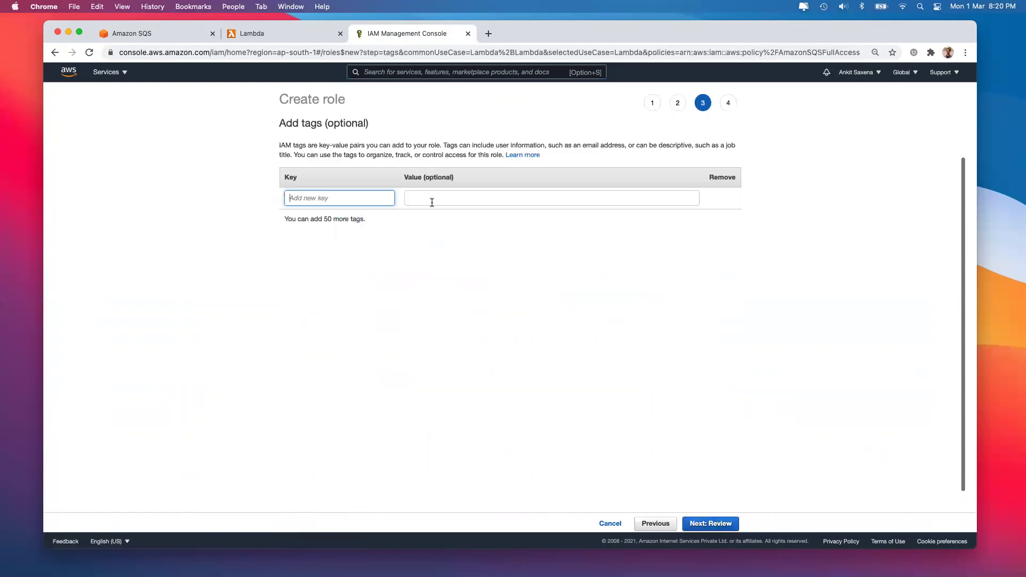
{"action": "left_click", "coordinate": [711, 524]}
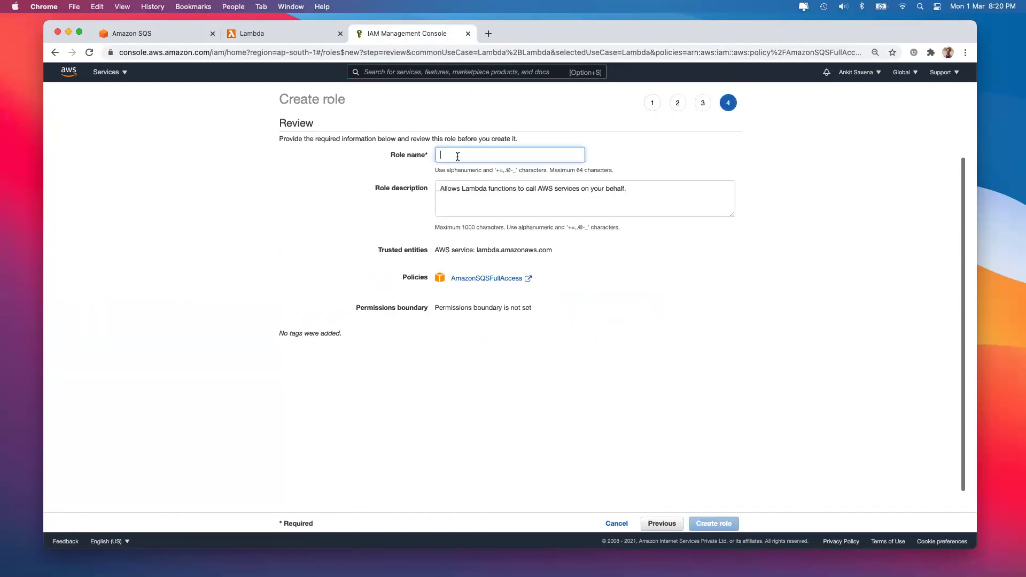
{"action": "type", "text": "lambdaAccessSQS"}
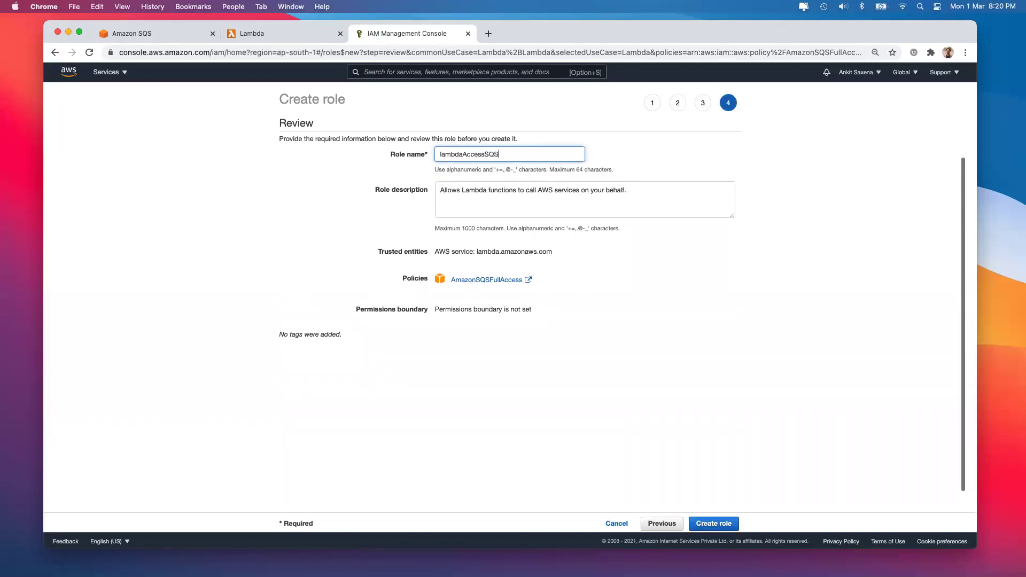
{"action": "left_click", "coordinate": [478, 205]}
{"action": "key", "text": "super+a"}
{"action": "type", "text": "Lam"}
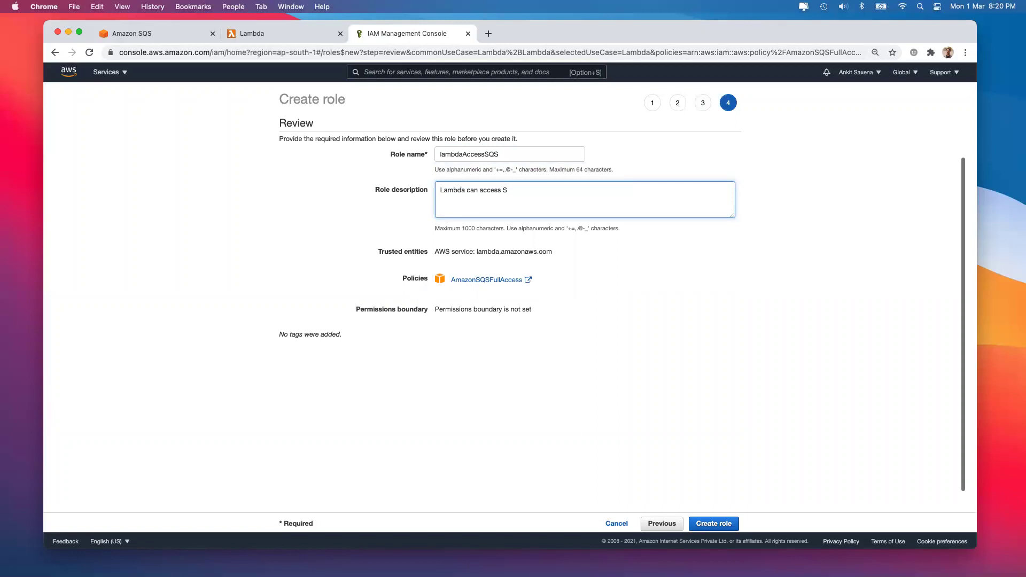
{"action": "left_click", "coordinate": [713, 523]}
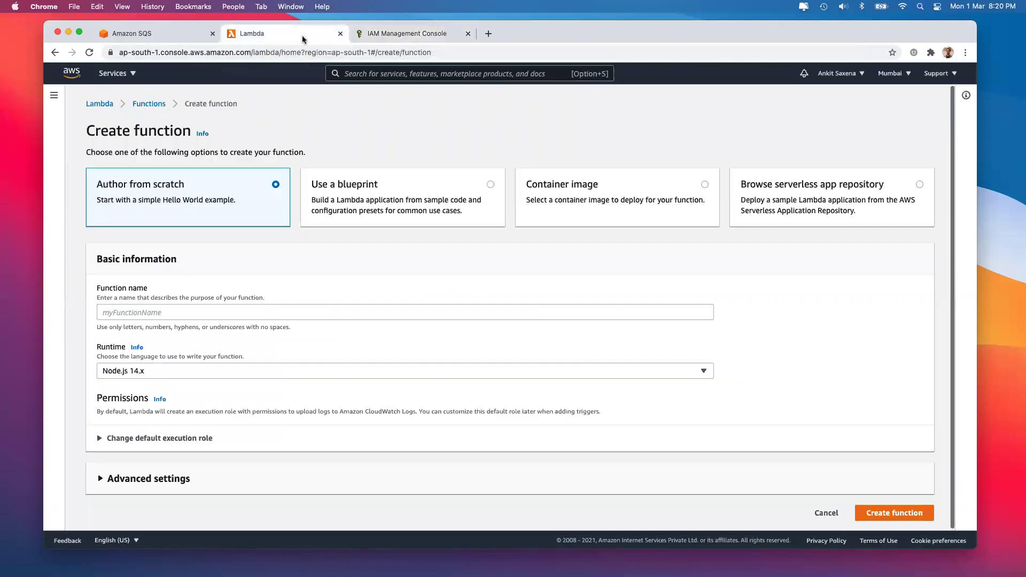
{"action": "left_click", "coordinate": [303, 39]}
Name the new function sendSQSMessage and confirm the lambdaAccessSQS role exists
{"action": "left_click", "coordinate": [176, 309]}
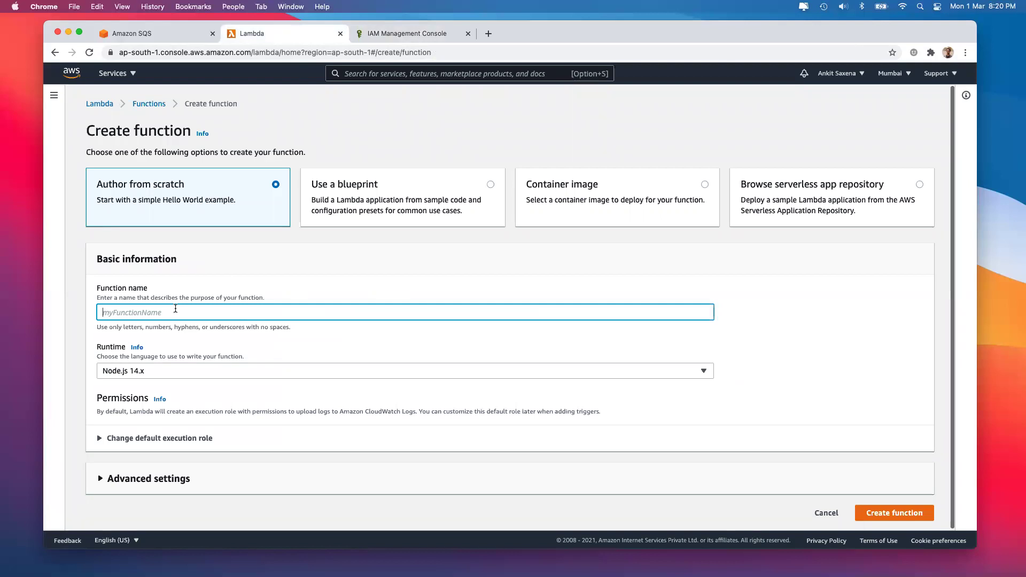
{"action": "type", "text": "sendSQSMessage"}
{"action": "scroll", "coordinate": [152, 411], "scroll_direction": "down", "scroll_amount": 1}
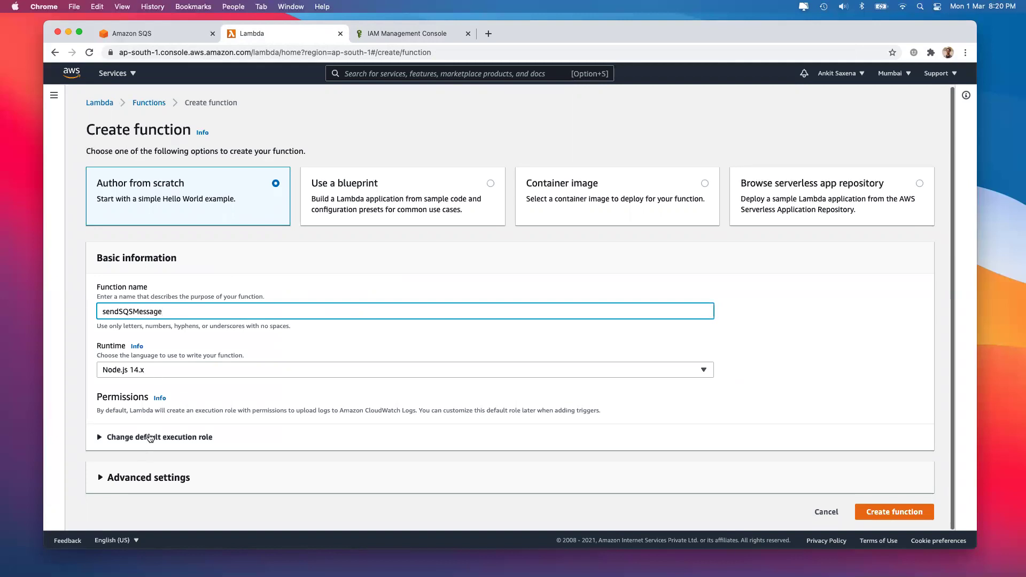
{"action": "left_click", "coordinate": [404, 34]}
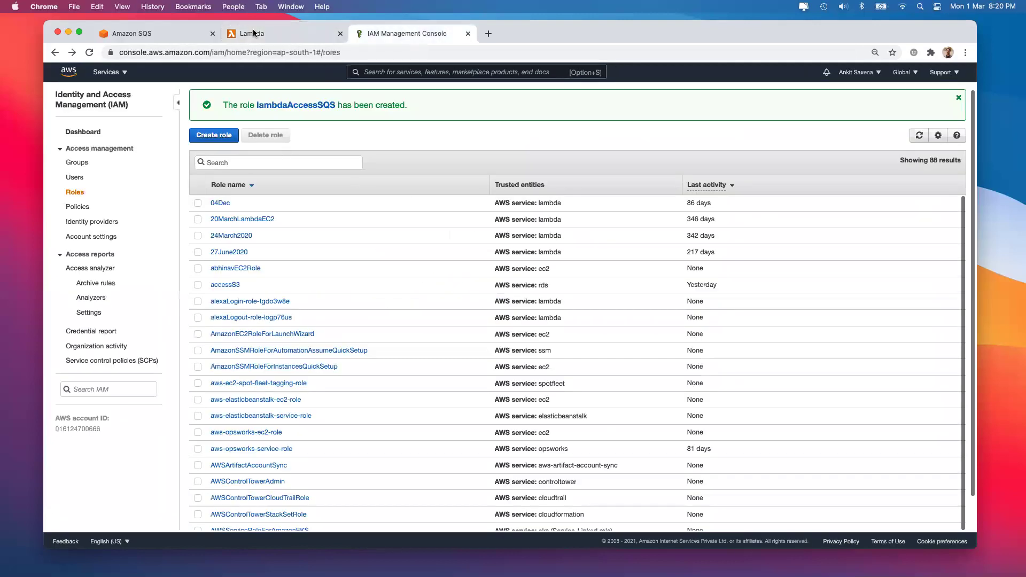
{"action": "left_click", "coordinate": [273, 35]}
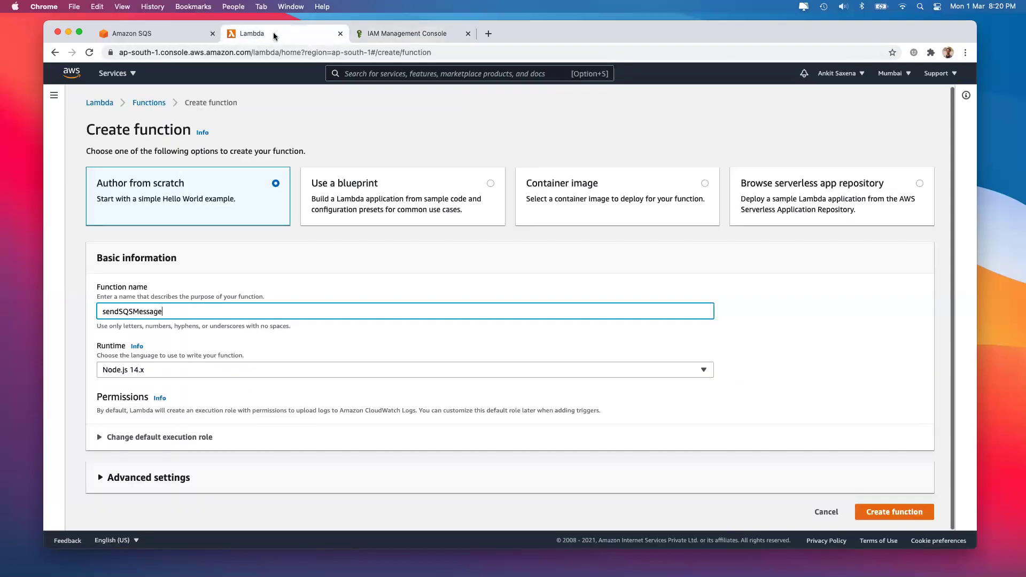
Assign the existing lambdaAccessSQS role as the execution role and create the function
{"action": "left_click", "coordinate": [184, 438]}
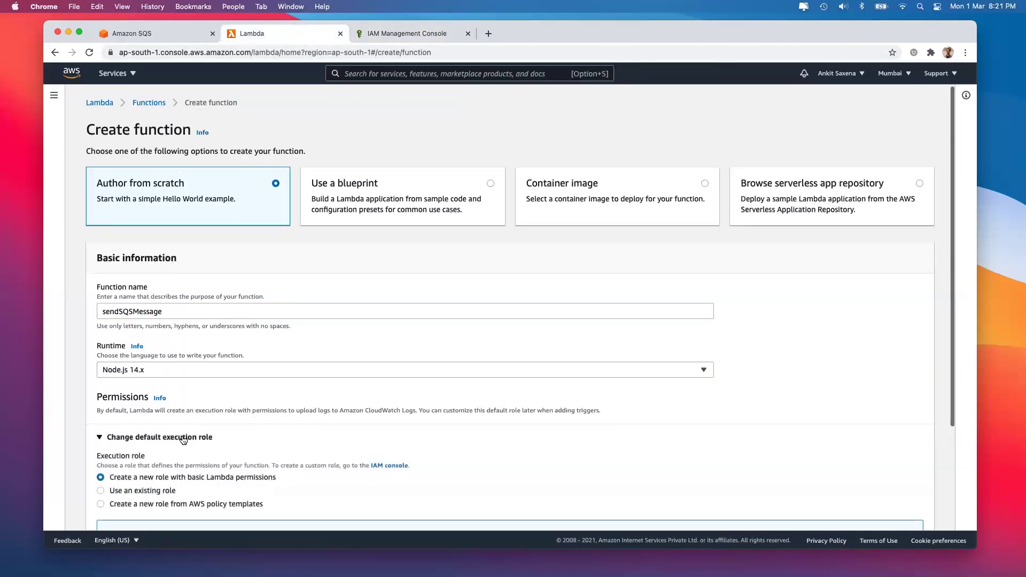
{"action": "scroll", "coordinate": [161, 417], "scroll_direction": "down", "scroll_amount": 5}
{"action": "left_click", "coordinate": [124, 361]}
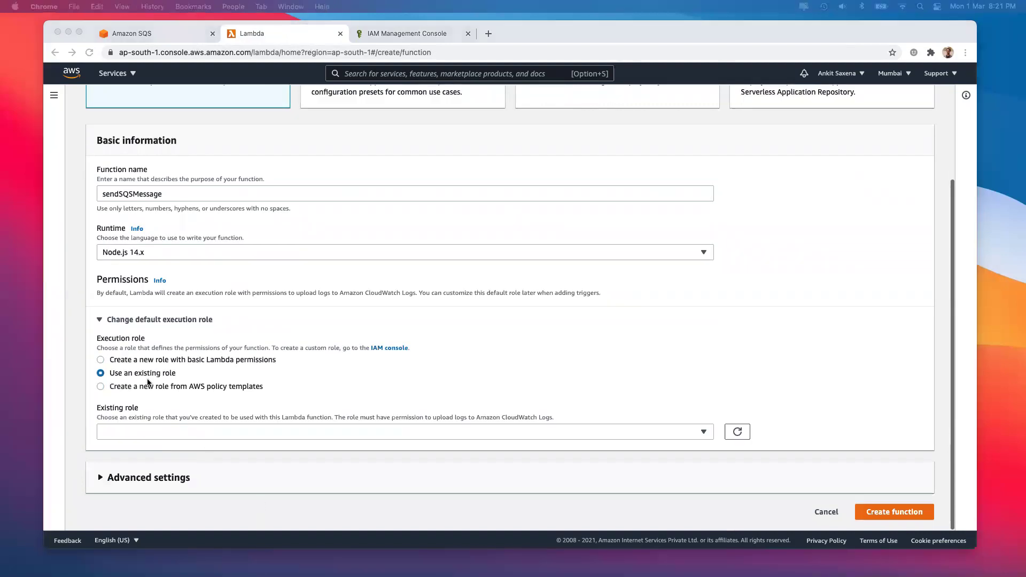
{"action": "left_click", "coordinate": [152, 436]}
{"action": "left_click", "coordinate": [160, 434]}
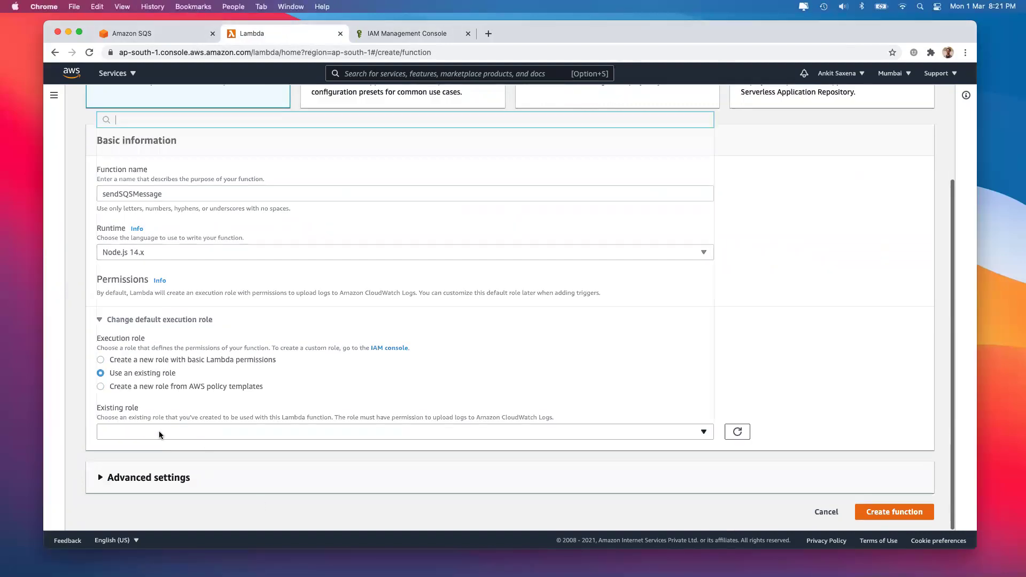
{"action": "type", "text": "lam"}
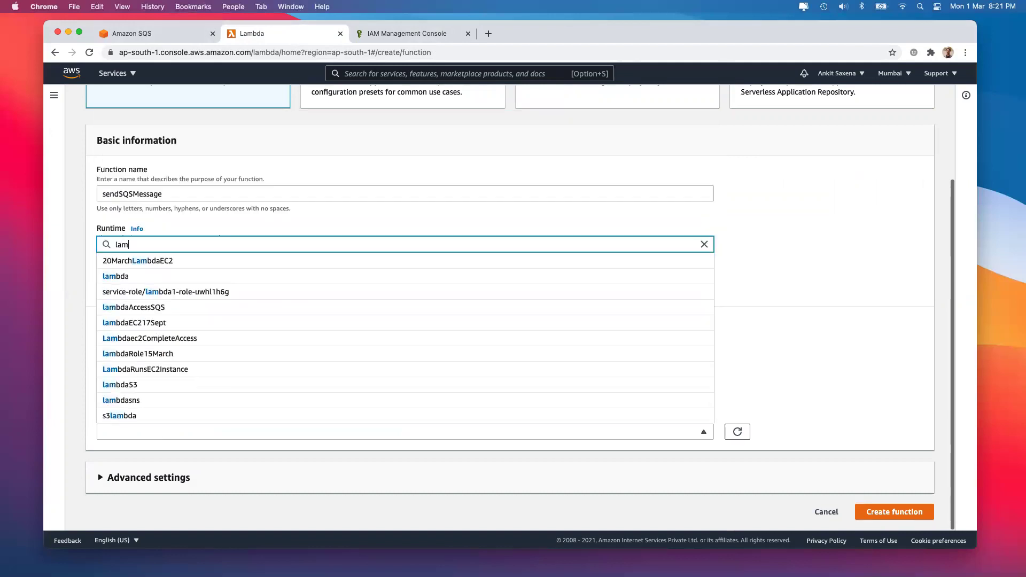
{"action": "type", "text": "bda"}
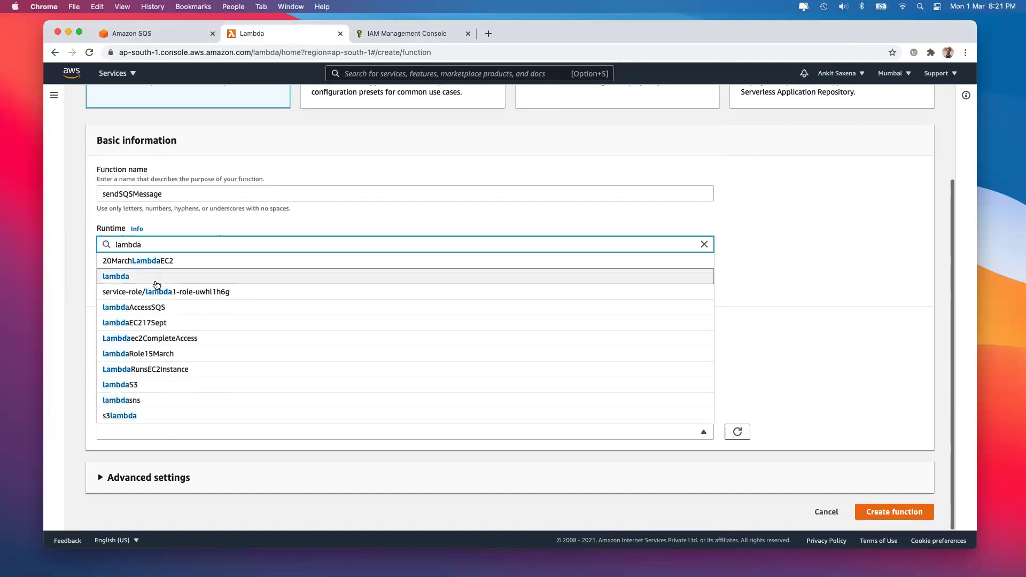
{"action": "left_click", "coordinate": [164, 309]}
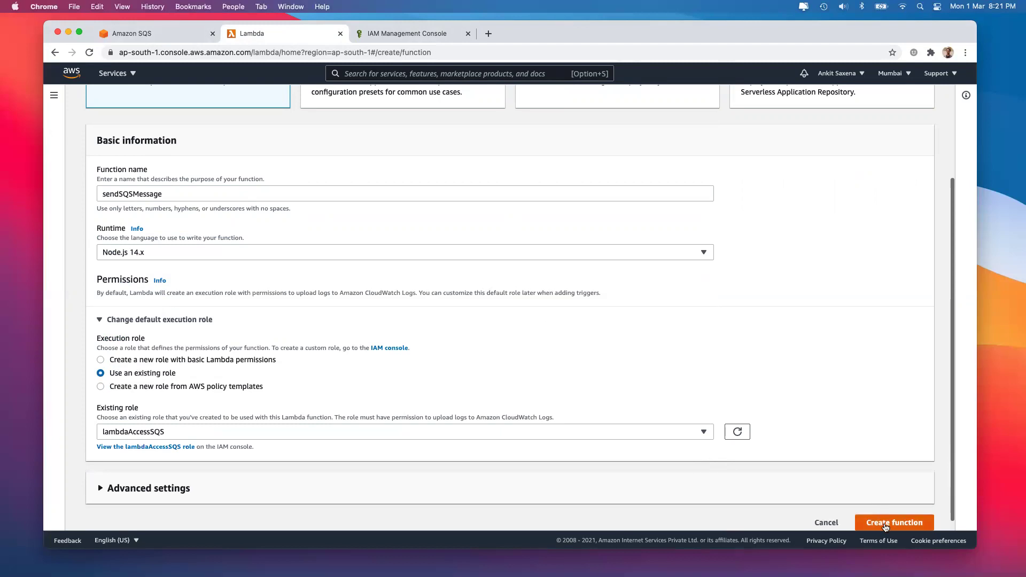
{"action": "left_click", "coordinate": [886, 525]}
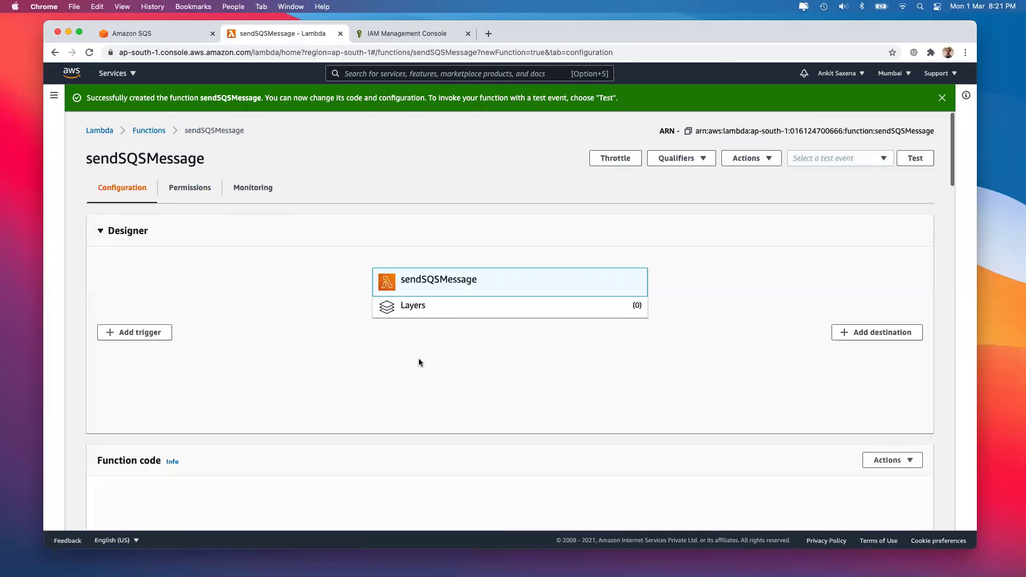
Clear all starter code from index.js in the full-screen editor, then open a new browser tab
{"action": "scroll", "coordinate": [419, 358], "scroll_direction": "down", "scroll_amount": 4}
{"action": "scroll", "coordinate": [614, 386], "scroll_direction": "down", "scroll_amount": 3}
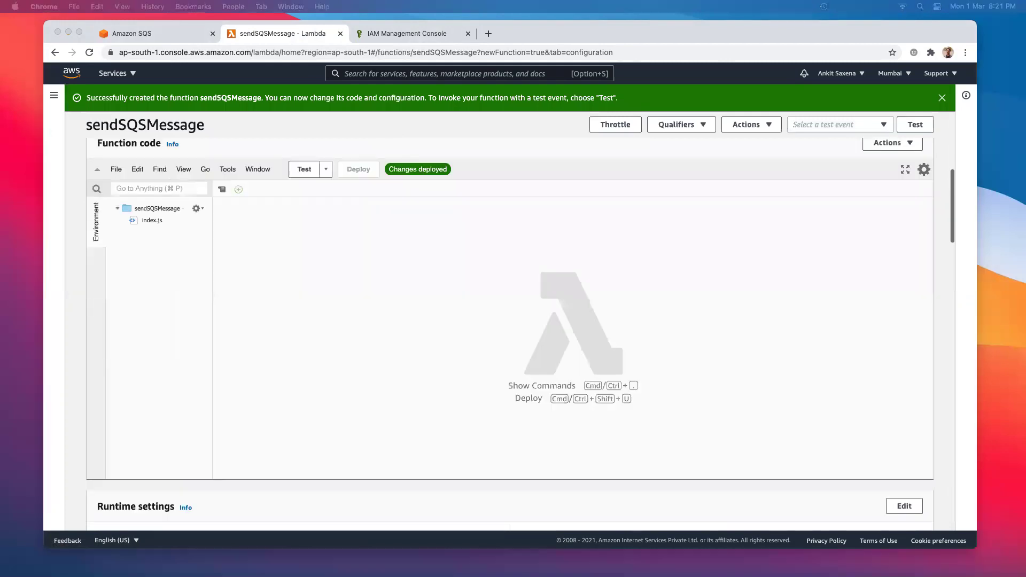
{"action": "left_click", "coordinate": [292, 225]}
{"action": "left_click", "coordinate": [905, 169]}
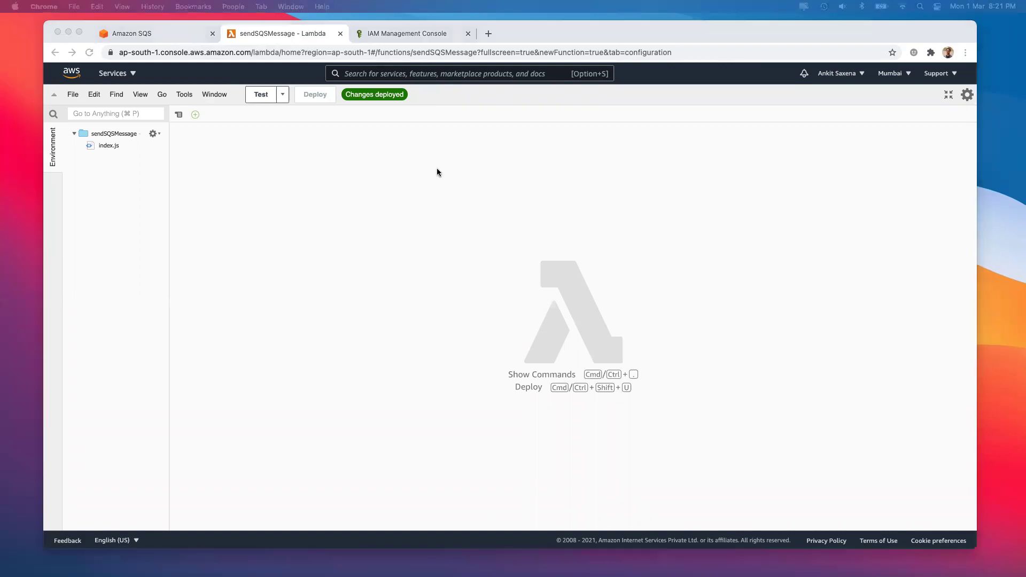
{"action": "double_click", "coordinate": [108, 145]}
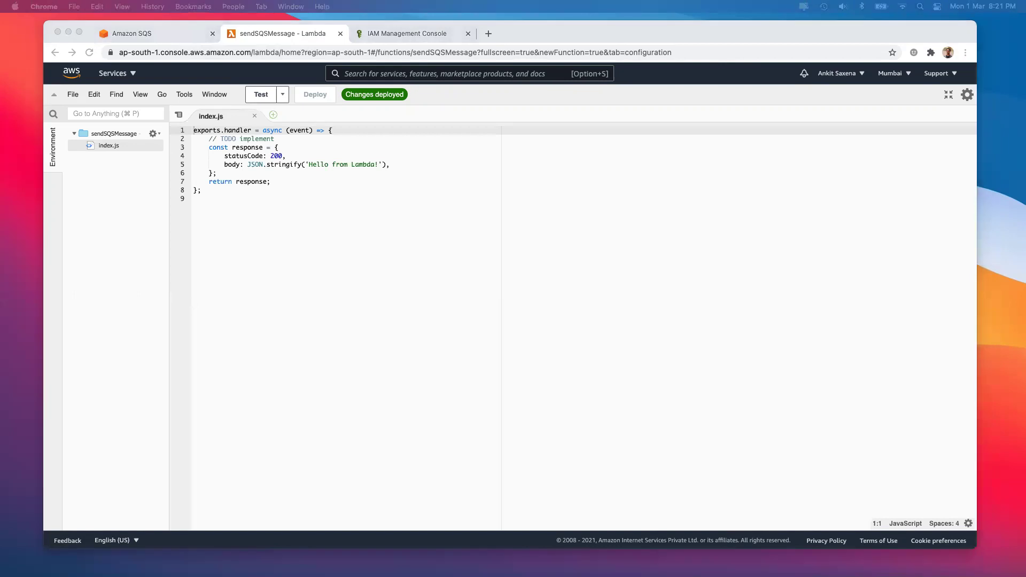
{"action": "left_click", "coordinate": [217, 204]}
{"action": "left_click_drag", "start_coordinate": [217, 203], "coordinate": [178, 120]}
{"action": "key", "text": "BackSpace"}
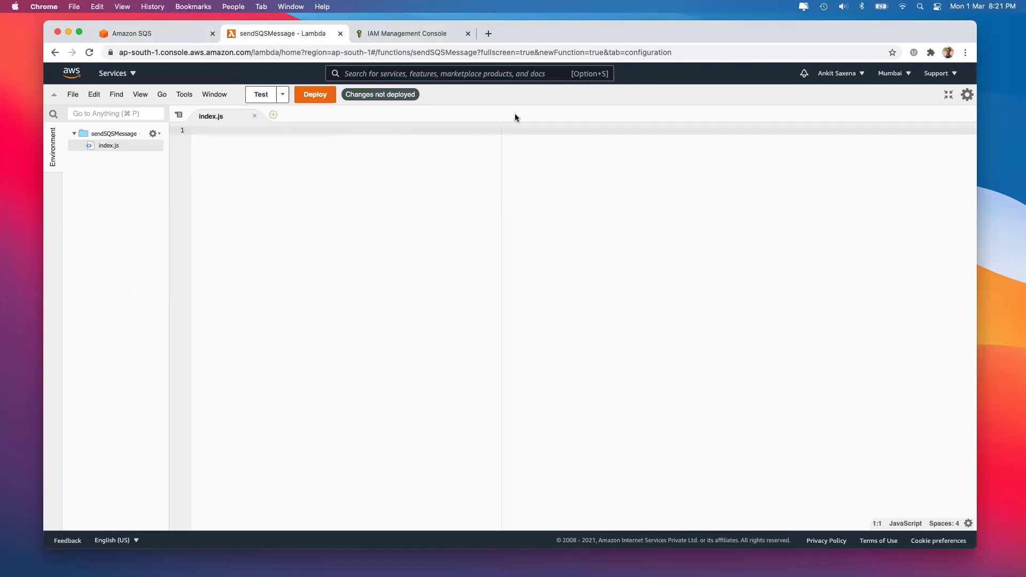
{"action": "left_click", "coordinate": [487, 33]}
Search the web for 'sqs sdk' and open the AWS.SQS SDK documentation result
{"action": "type", "text": "lam"}
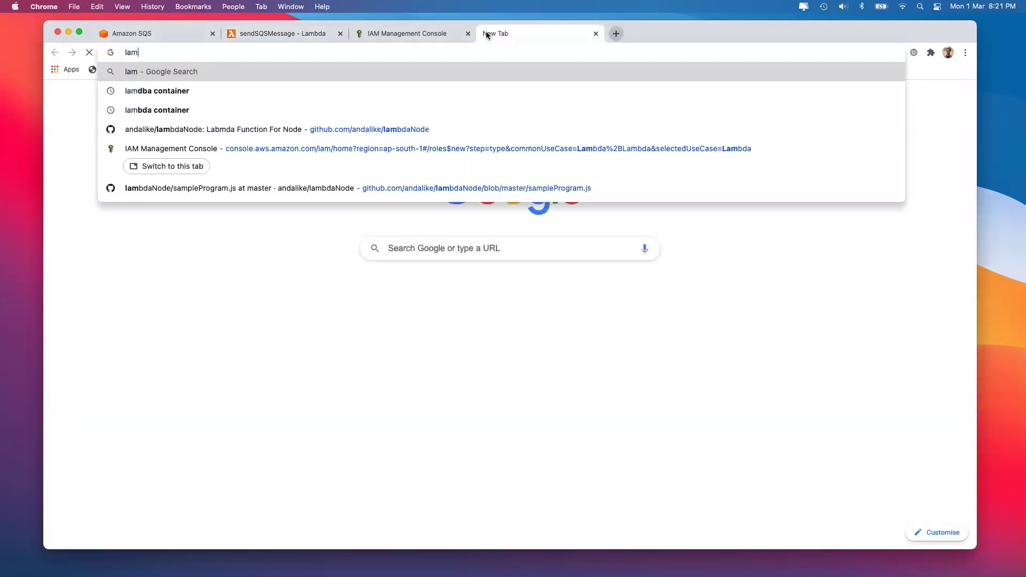
{"action": "type", "text": "dba sdk"}
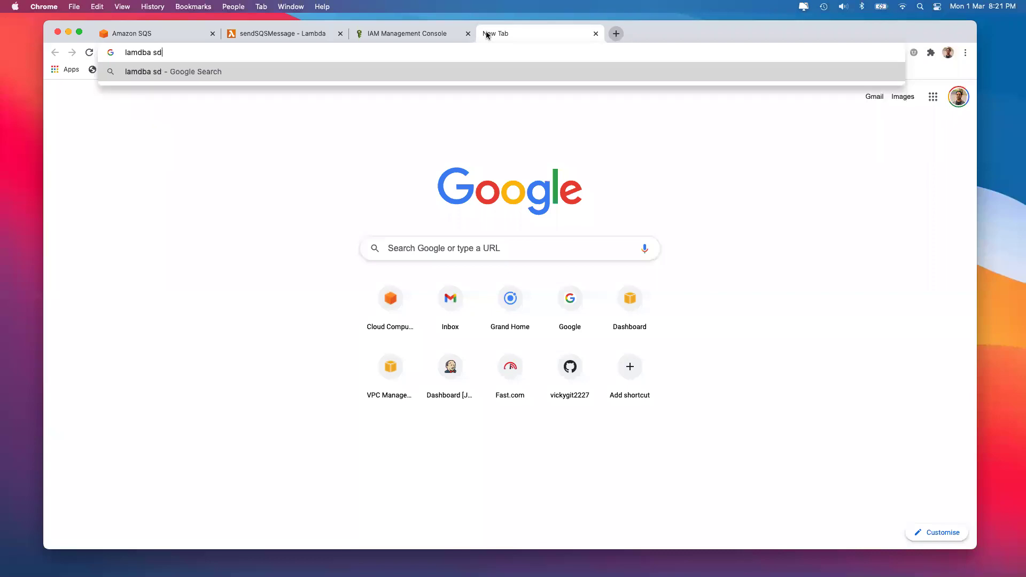
{"action": "key", "text": "Return"}
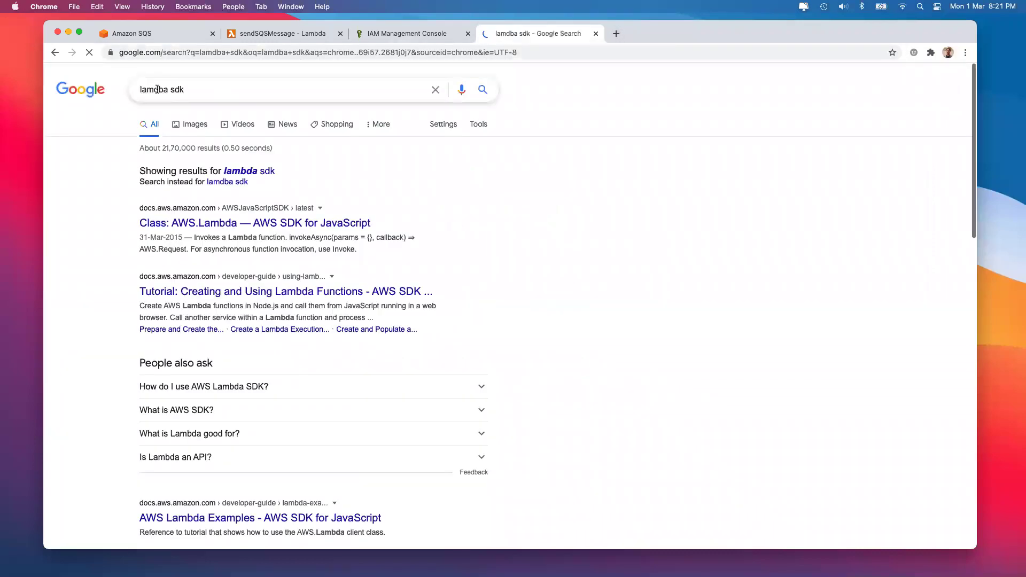
{"action": "double_click", "coordinate": [157, 89]}
{"action": "type", "text": "sqs"}
{"action": "key", "text": "Return"}
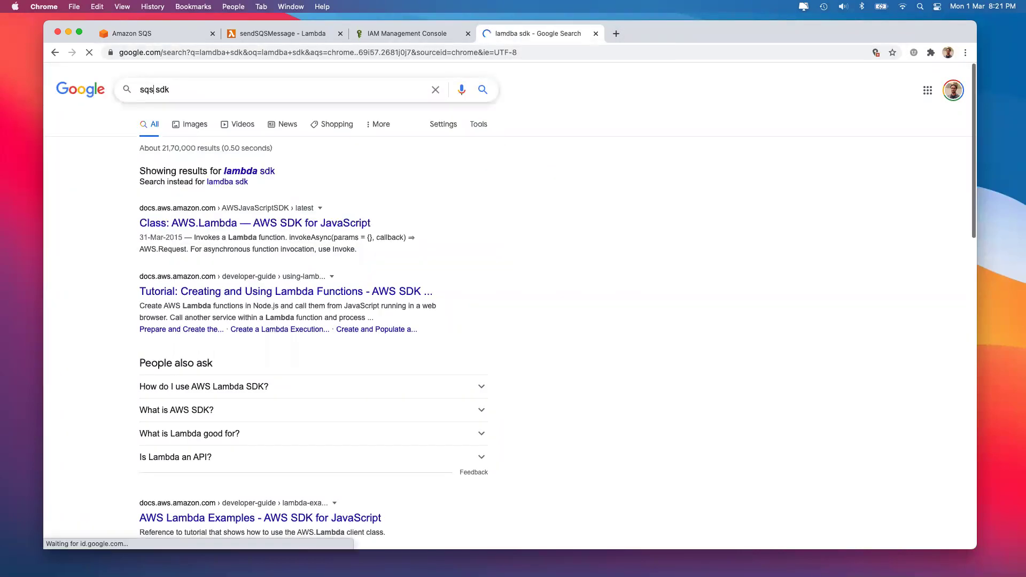
{"action": "left_click", "coordinate": [190, 184]}
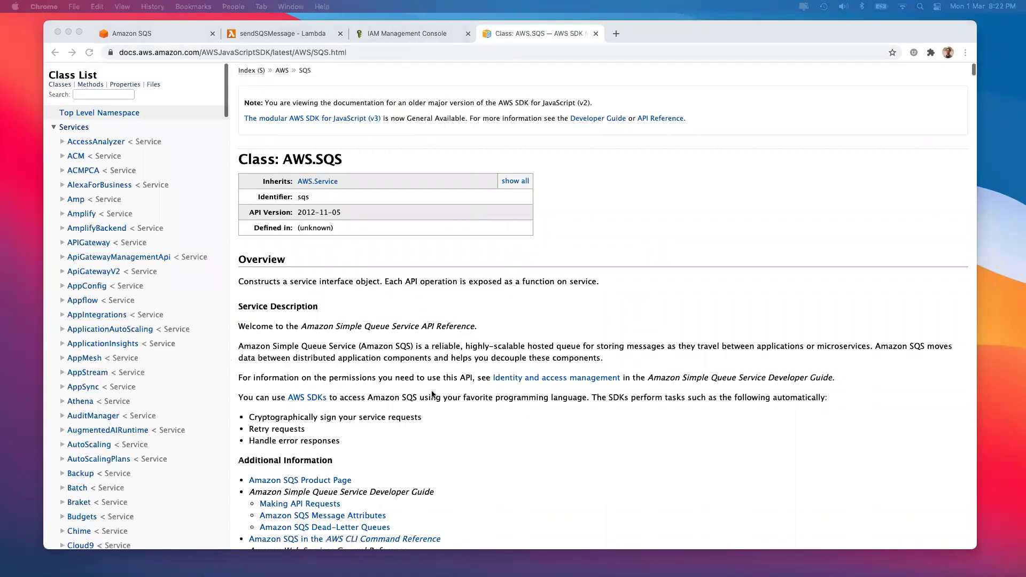
Go to the sendMessage method in the Method Summary and view its example code
{"action": "scroll", "coordinate": [433, 394], "scroll_direction": "down", "scroll_amount": 5}
{"action": "scroll", "coordinate": [433, 395], "scroll_direction": "down", "scroll_amount": 15}
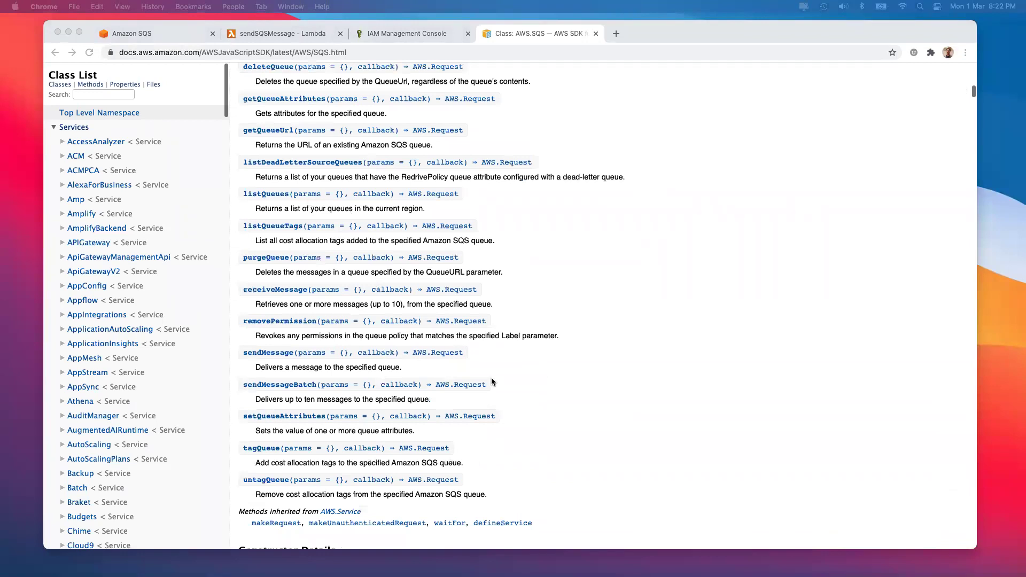
{"action": "left_click", "coordinate": [648, 305]}
{"action": "scroll", "coordinate": [322, 400], "scroll_direction": "down", "scroll_amount": 2}
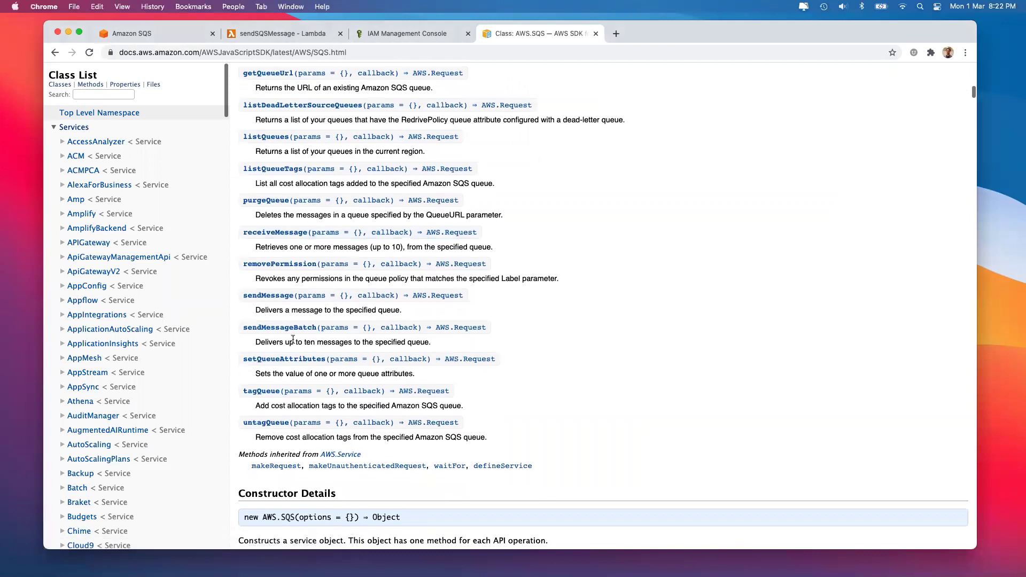
{"action": "left_click", "coordinate": [274, 297]}
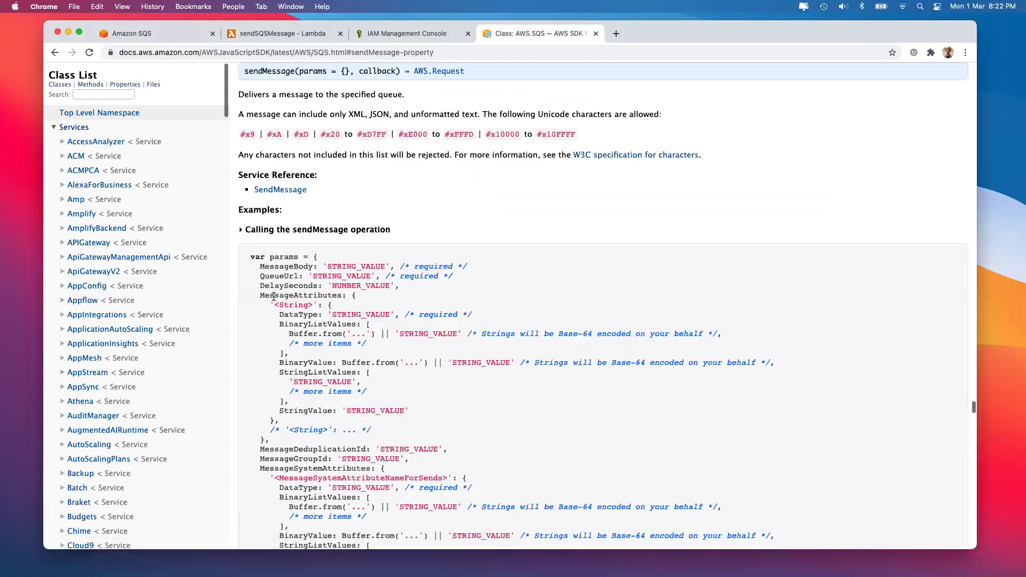
{"action": "scroll", "coordinate": [325, 177], "scroll_direction": "down", "scroll_amount": 5}
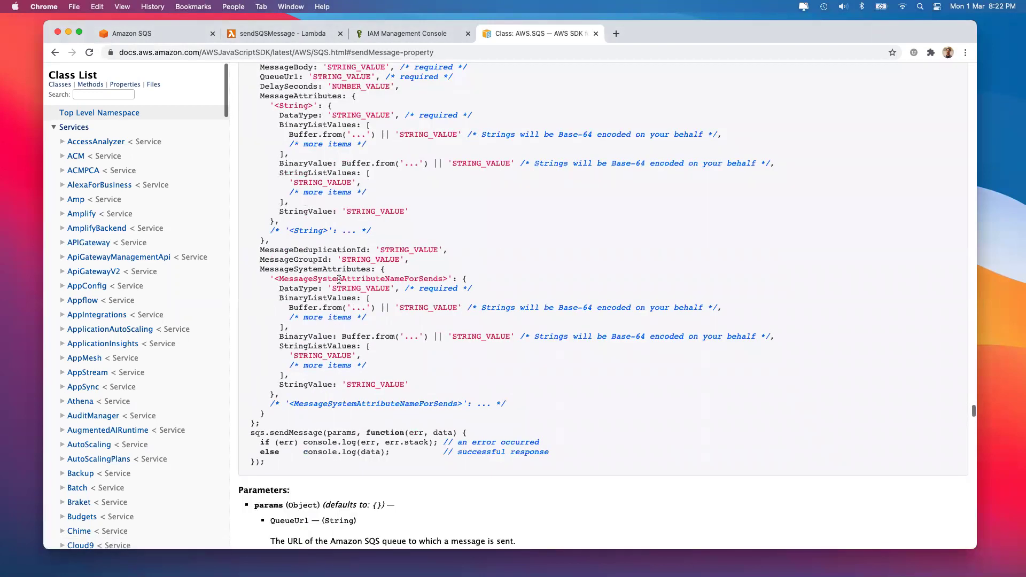
{"action": "scroll", "coordinate": [339, 279], "scroll_direction": "up", "scroll_amount": 2}
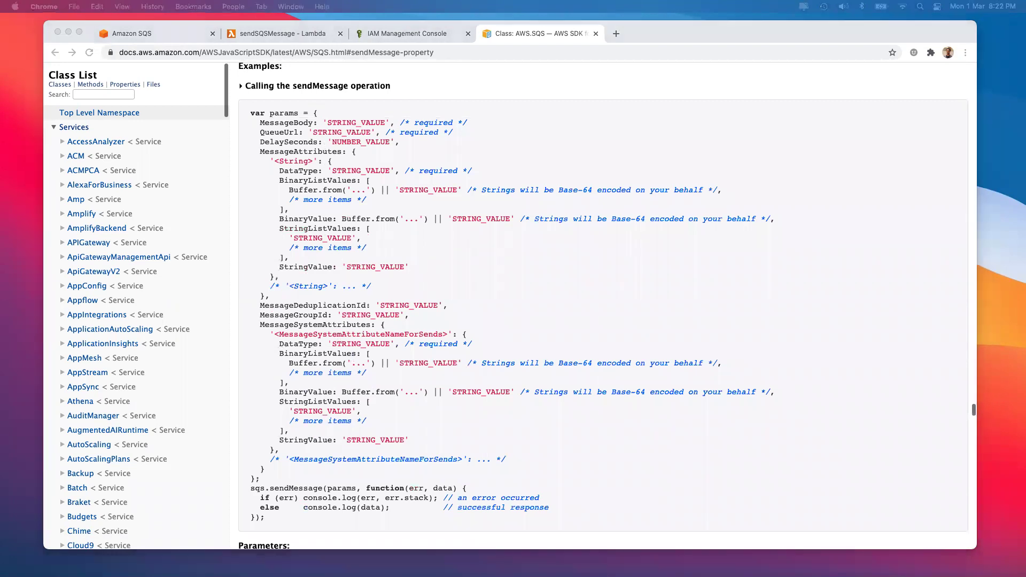
Write the aws-sdk require, the ap-south-1 region config, and the module.export.handler line in index.js
{"action": "left_click", "coordinate": [259, 31]}
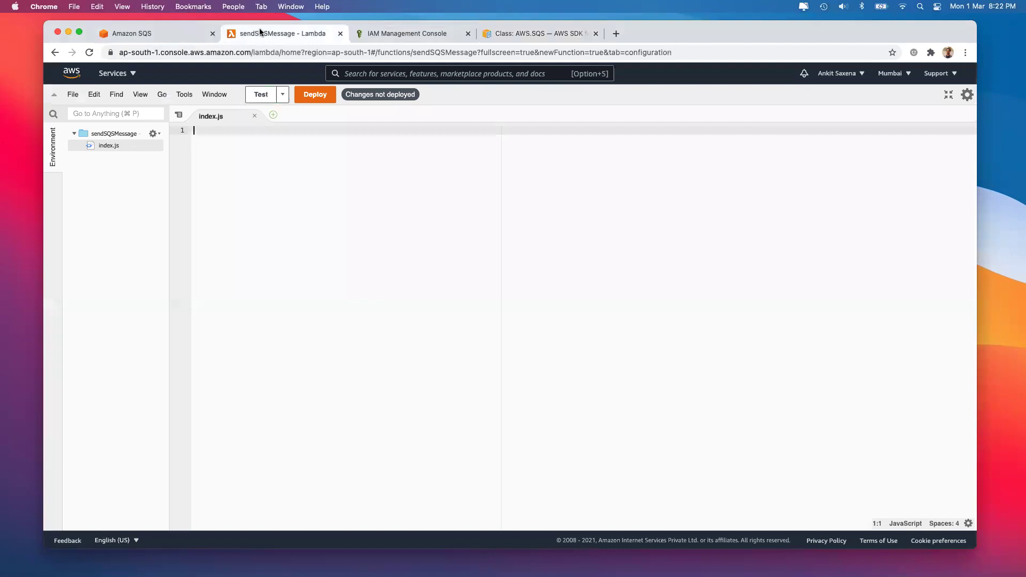
{"action": "type", "text": "var AWS = req"}
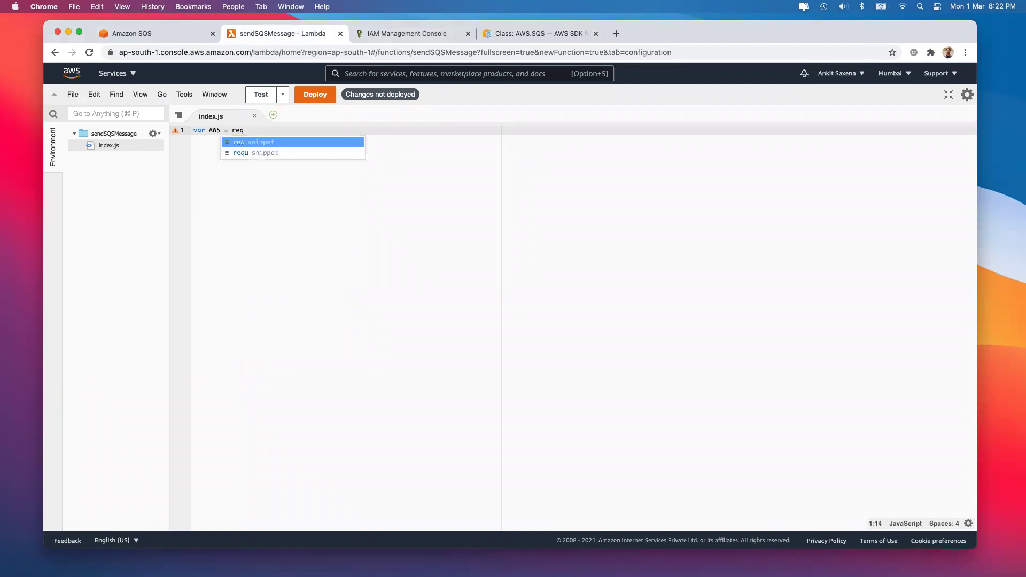
{"action": "type", "text": "uire('aws-sdk');"}
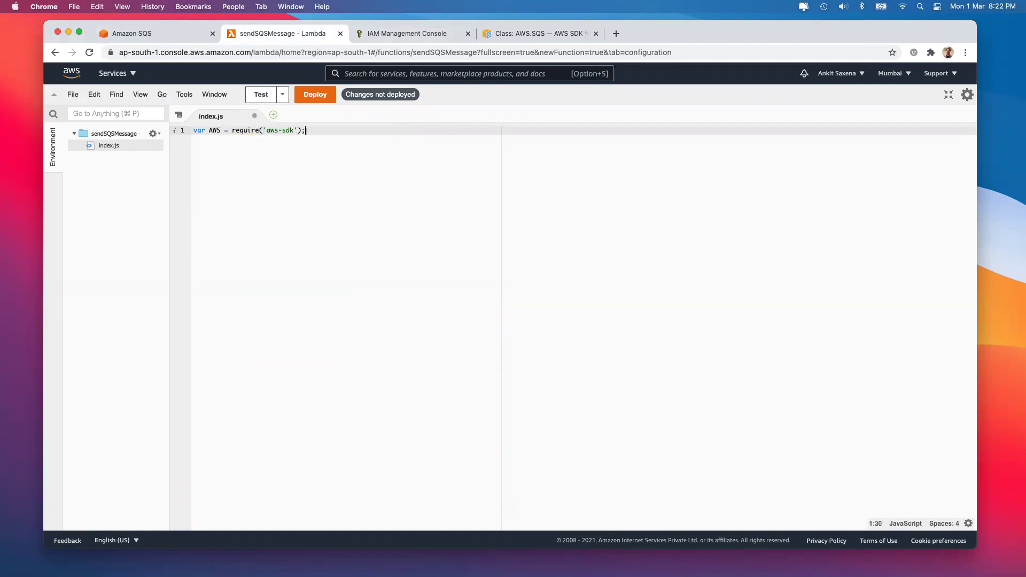
{"action": "key", "text": "Return"}
{"action": "type", "text": "AWS"}
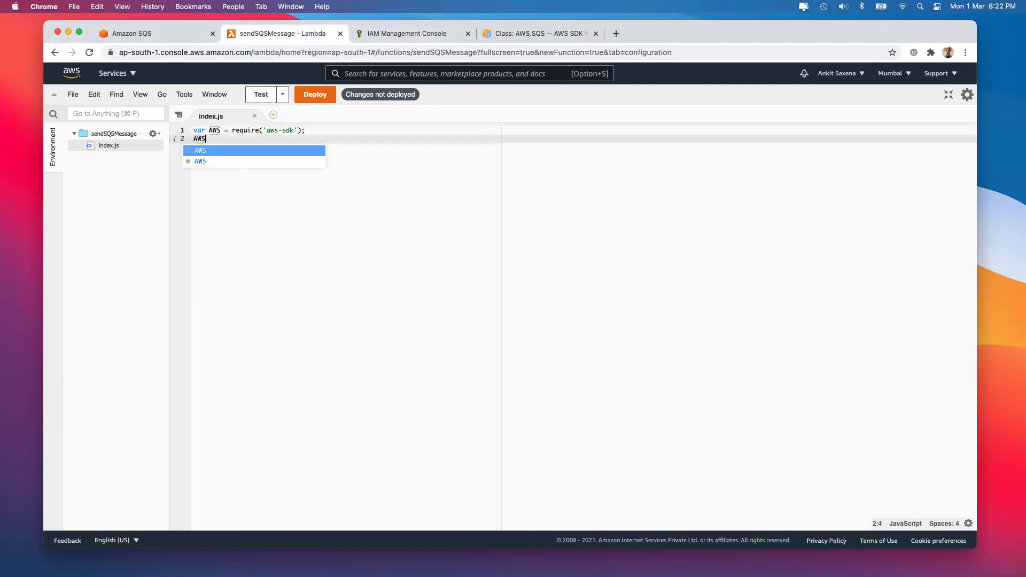
{"action": "type", "text": ".config."}
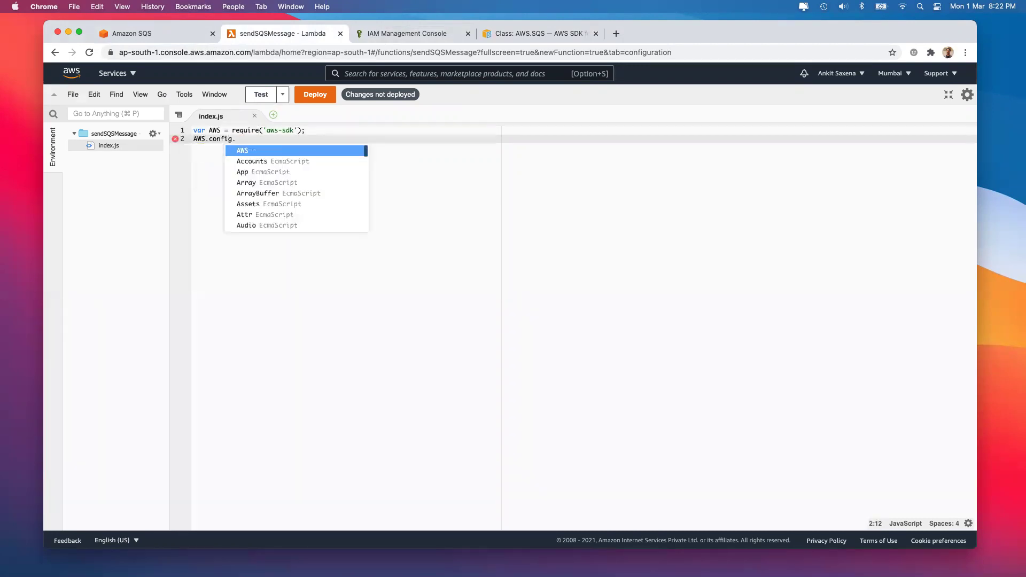
{"action": "type", "text": "updo"}
{"action": "type", "text": "({"}
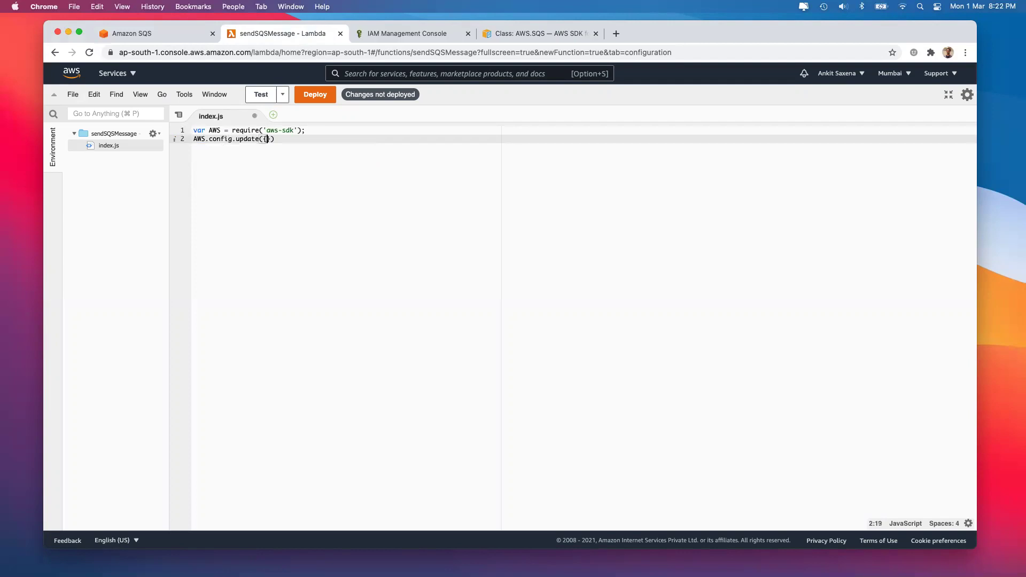
{"action": "type", "text": "region"}
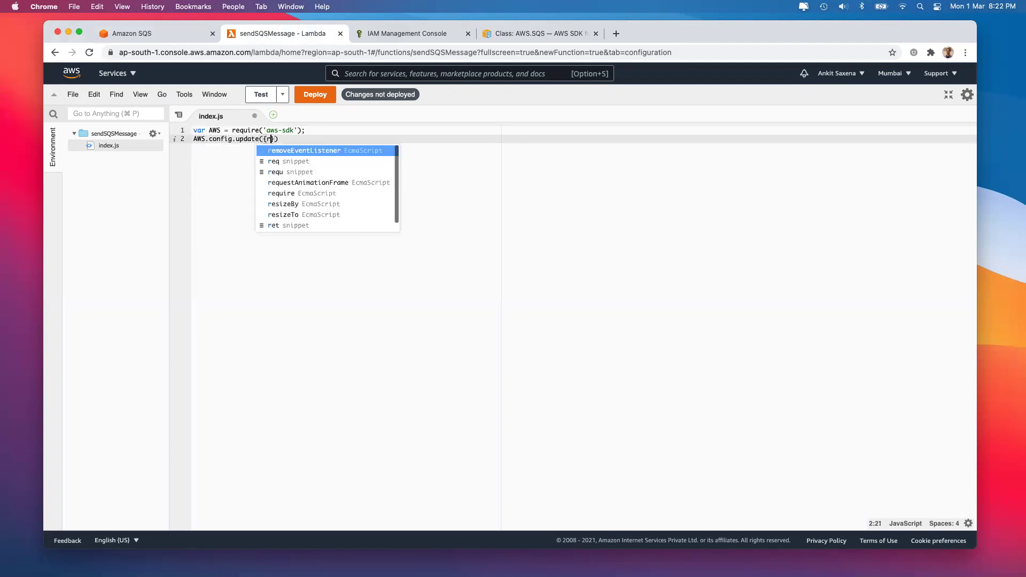
{"action": "type", "text": ":'"}
{"action": "type", "text": "ap-south"}
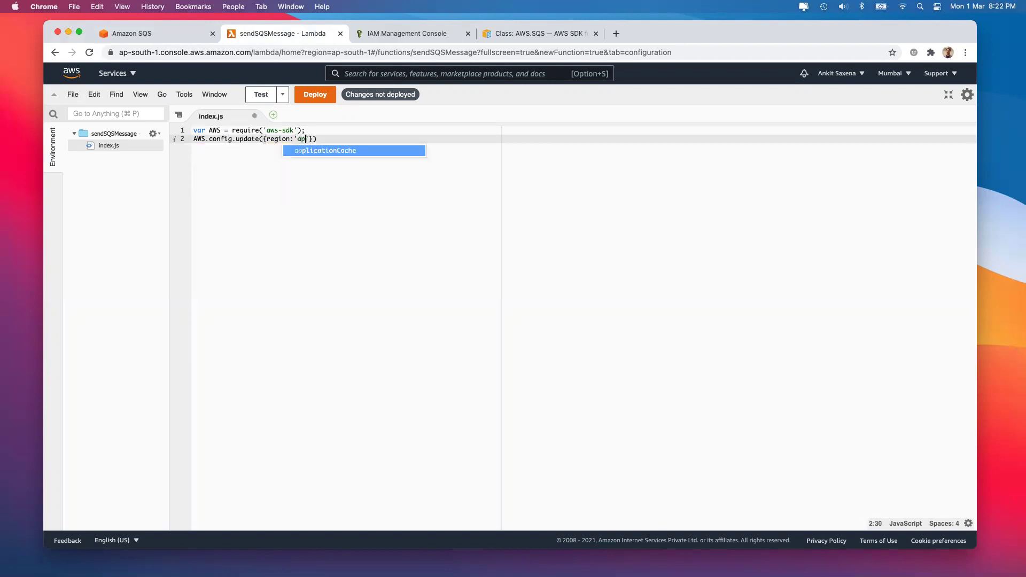
{"action": "type", "text": "-1"}
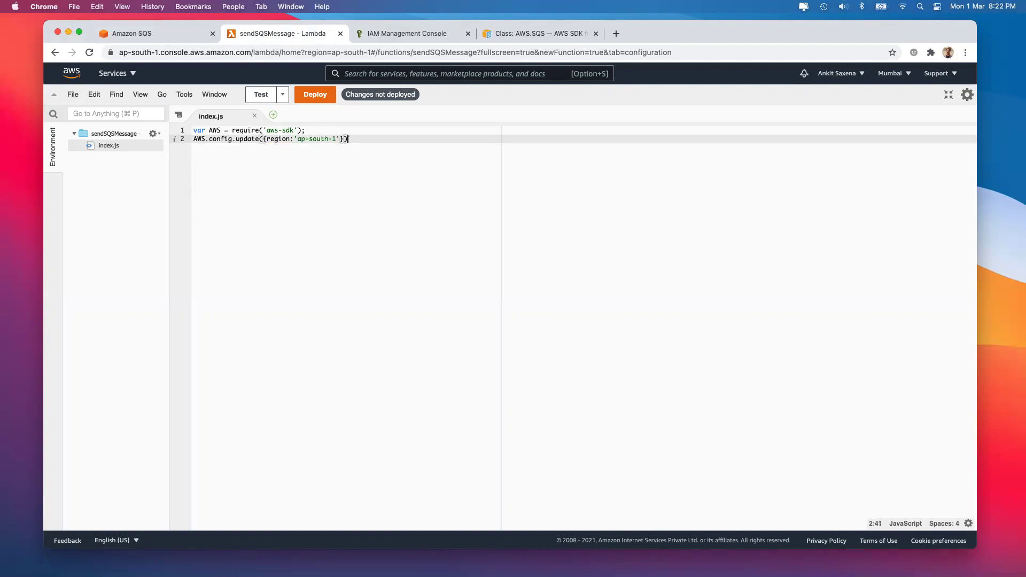
{"action": "type", "text": ";"}
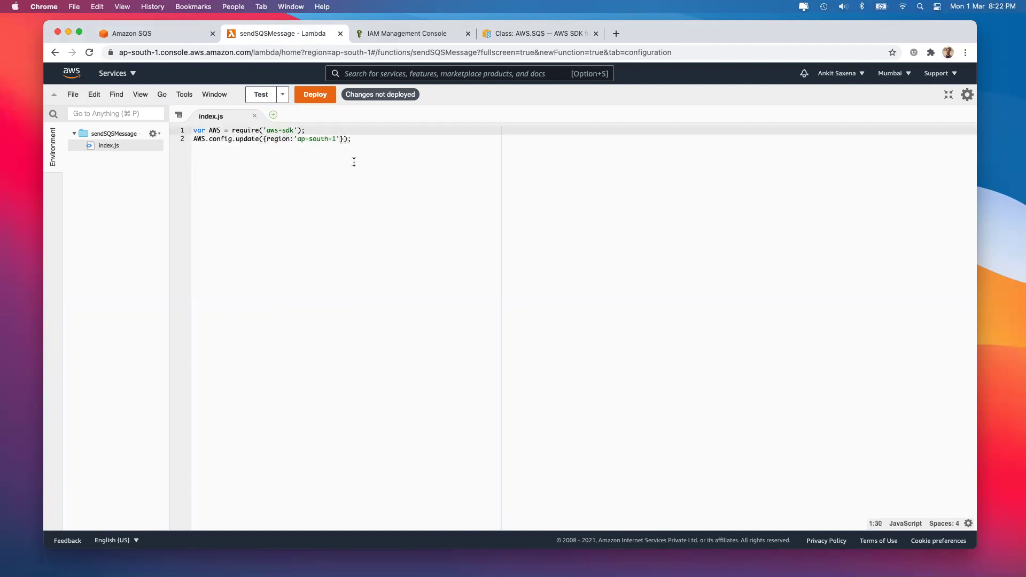
{"action": "key", "text": "Return"}
{"action": "key", "text": "Return"}
{"action": "key", "text": "Return"}
{"action": "key", "text": "Return"}
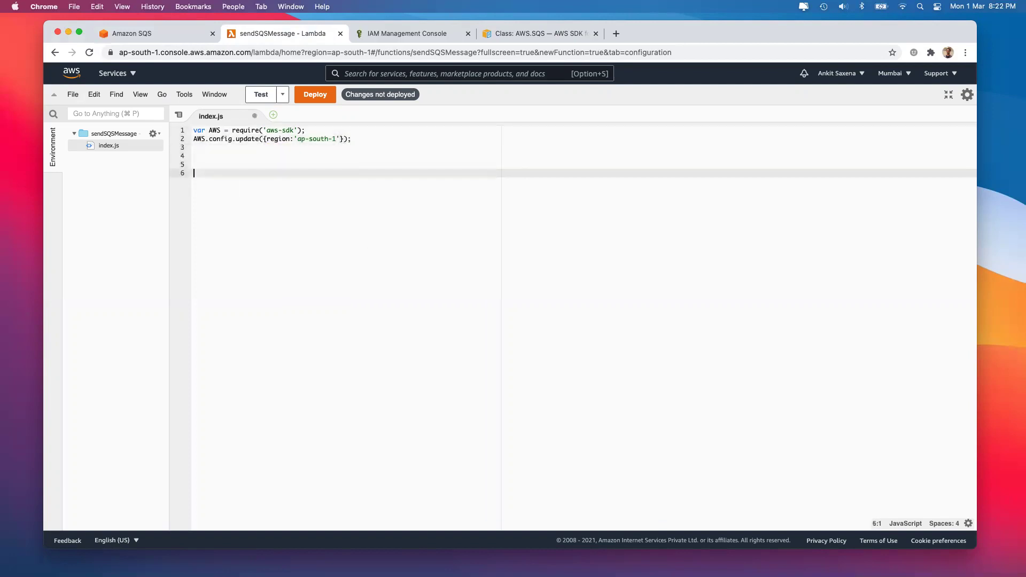
{"action": "type", "text": "module.export."}
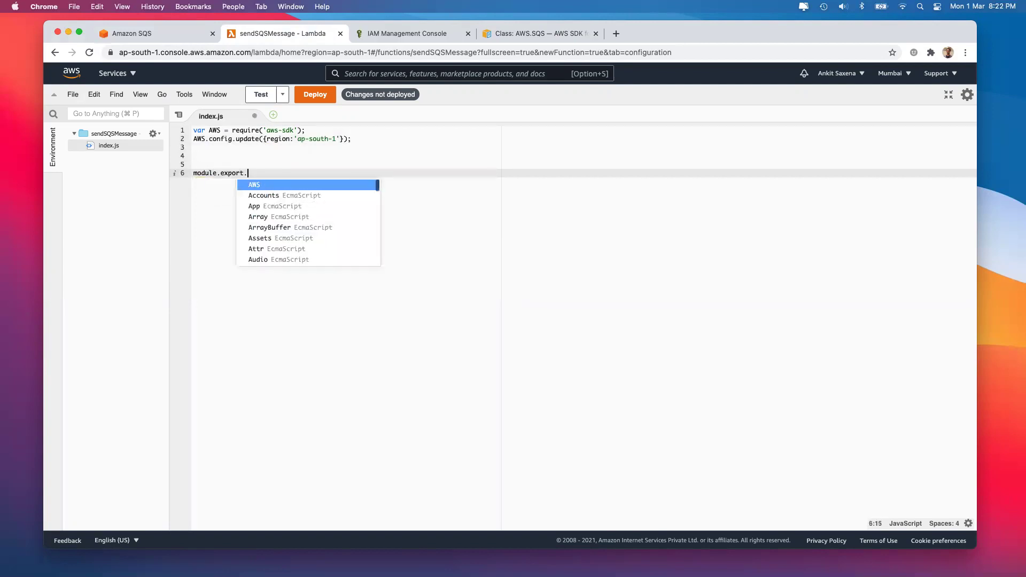
{"action": "type", "text": "handler="}
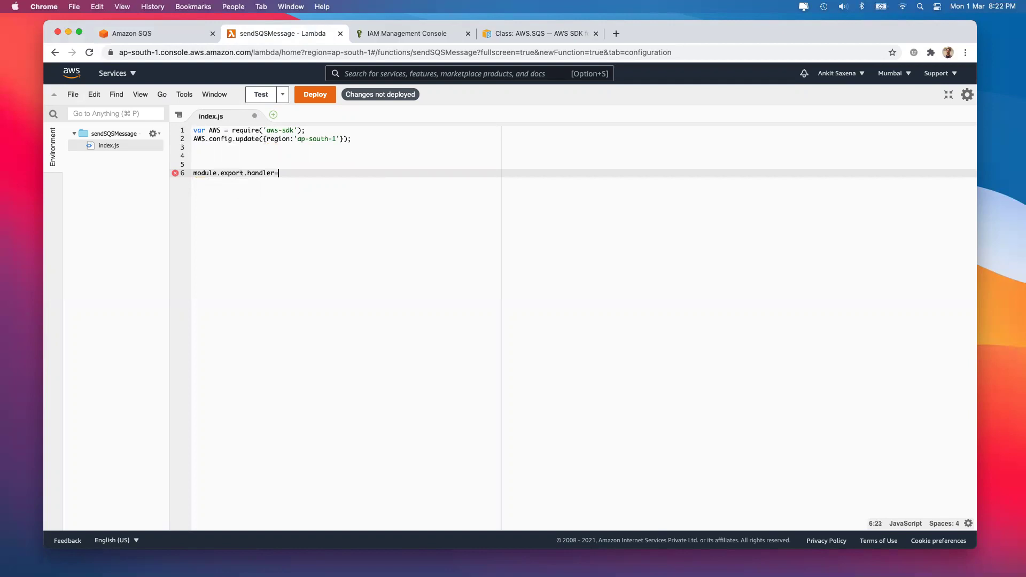
{"action": "type", "text": " sendMess"}
Add an empty sendMessage function above the export, finish the export with a semicolon, and save
{"action": "left_click", "coordinate": [223, 162]}
{"action": "key", "text": "Up"}
{"action": "key", "text": "Return"}
{"action": "type", "text": "function sendMessage(){"}
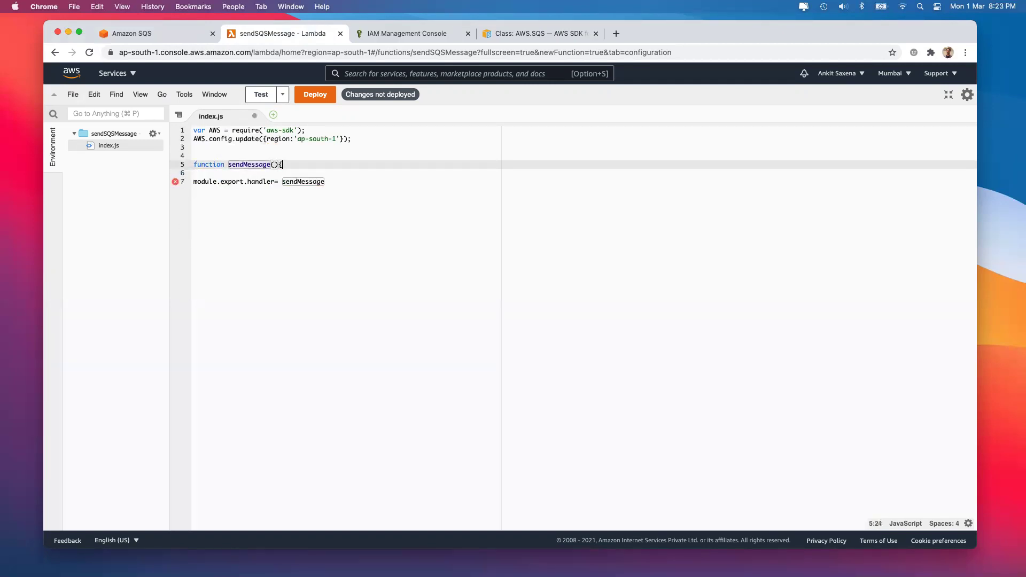
{"action": "key", "text": "Return"}
{"action": "left_click", "coordinate": [351, 200]}
{"action": "type", "text": ";"}
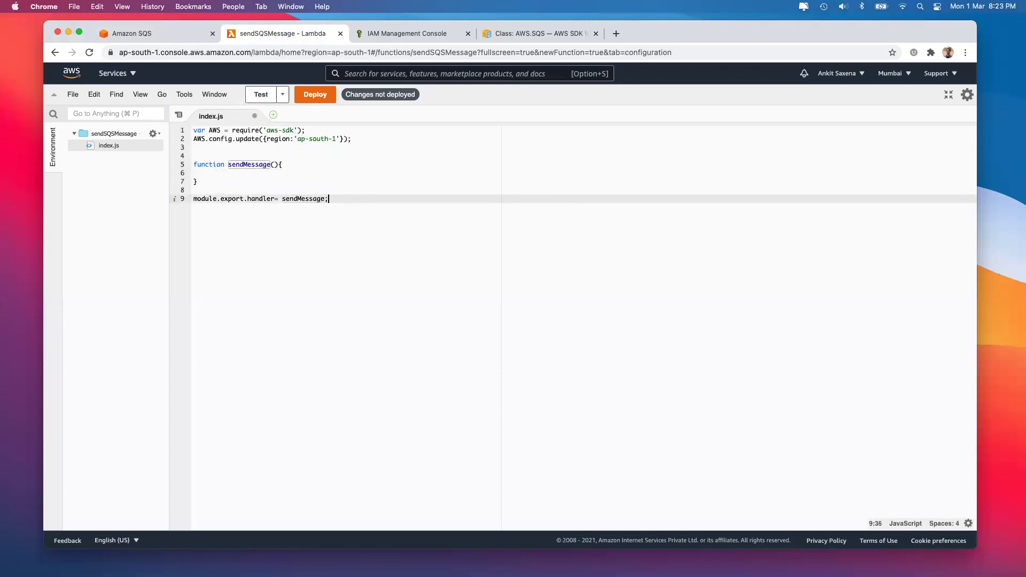
{"action": "left_click", "coordinate": [212, 174]}
{"action": "key", "text": "super+s"}
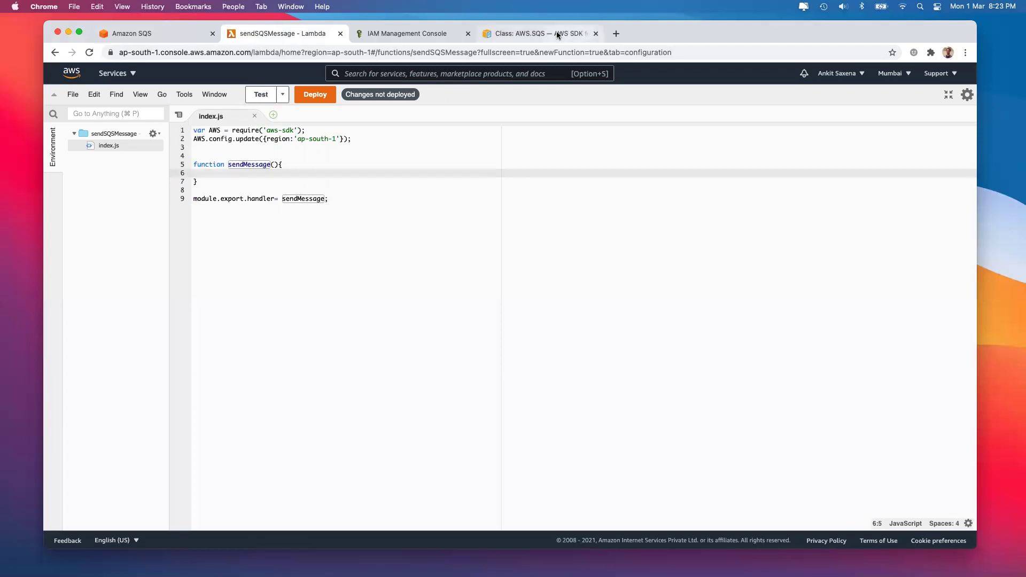
Copy var sqs = new AWS.SQS(); from the docs and paste it on line 3 of index.js
{"action": "left_click", "coordinate": [556, 34]}
{"action": "scroll", "coordinate": [531, 223], "scroll_direction": "up", "scroll_amount": 1}
{"action": "scroll", "coordinate": [556, 213], "scroll_direction": "down", "scroll_amount": 15}
{"action": "scroll", "coordinate": [579, 209], "scroll_direction": "up", "scroll_amount": 1}
{"action": "left_click_drag", "start_coordinate": [969, 169], "coordinate": [950, 38]}
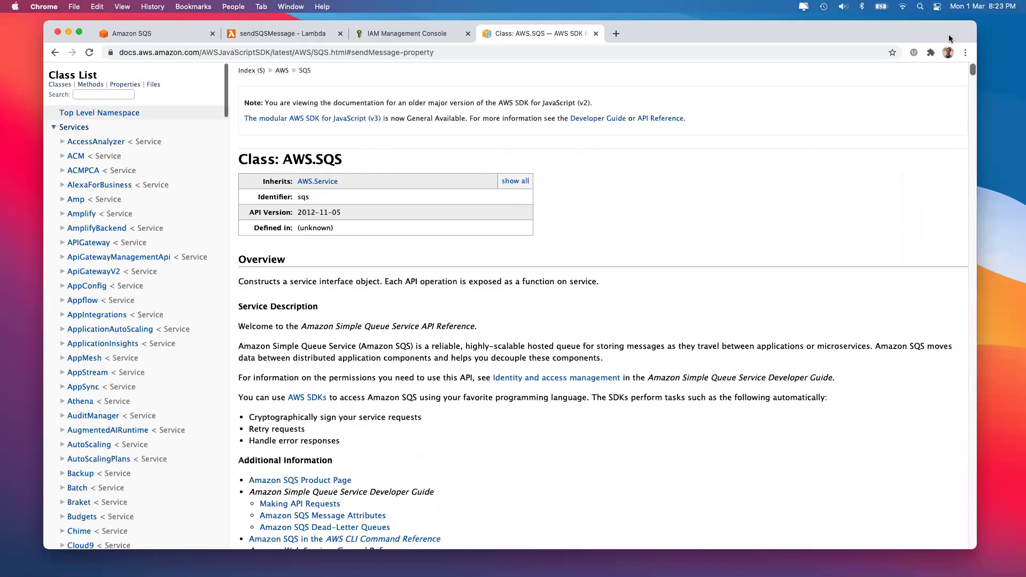
{"action": "scroll", "coordinate": [531, 209], "scroll_direction": "down", "scroll_amount": 9}
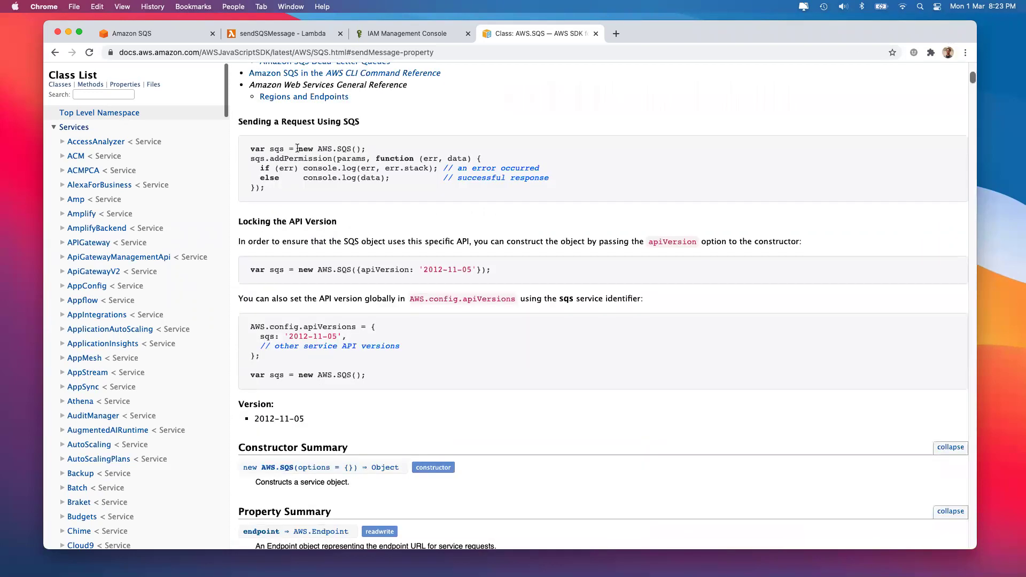
{"action": "triple_click", "coordinate": [297, 148]}
{"action": "key", "text": "super+c"}
{"action": "left_click", "coordinate": [395, 33]}
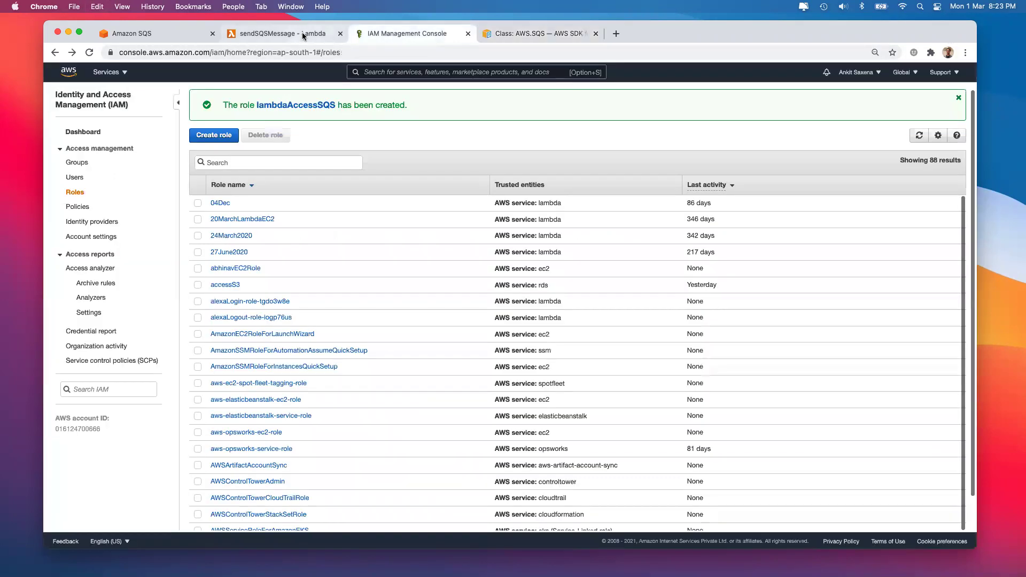
{"action": "left_click", "coordinate": [303, 32]}
{"action": "left_click", "coordinate": [202, 147]}
{"action": "key", "text": "super+v"}
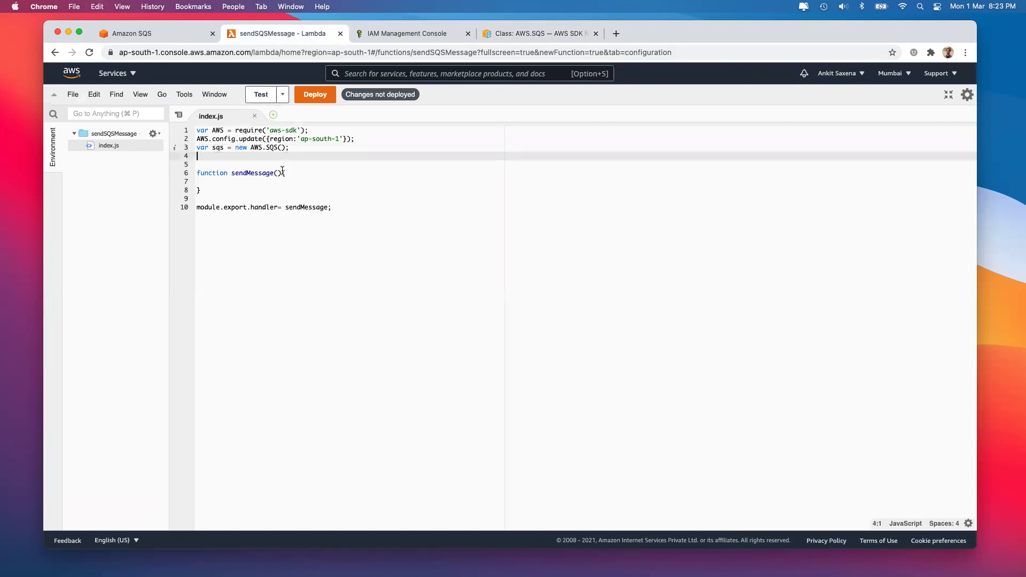
Select the whole sendMessage example code in the docs and return to the function code
{"action": "left_click", "coordinate": [257, 182]}
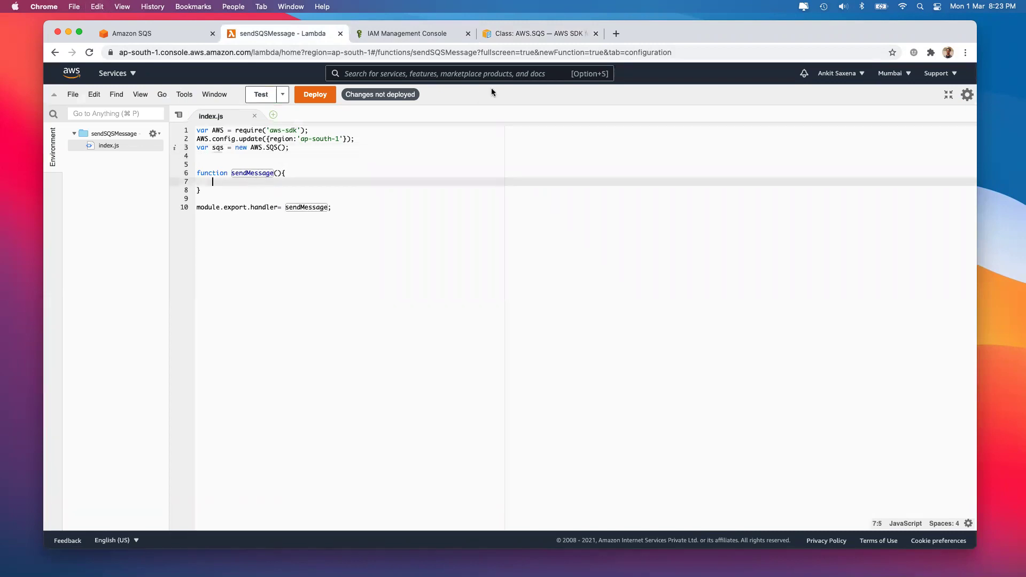
{"action": "left_click", "coordinate": [524, 31]}
{"action": "scroll", "coordinate": [413, 274], "scroll_direction": "down", "scroll_amount": 15}
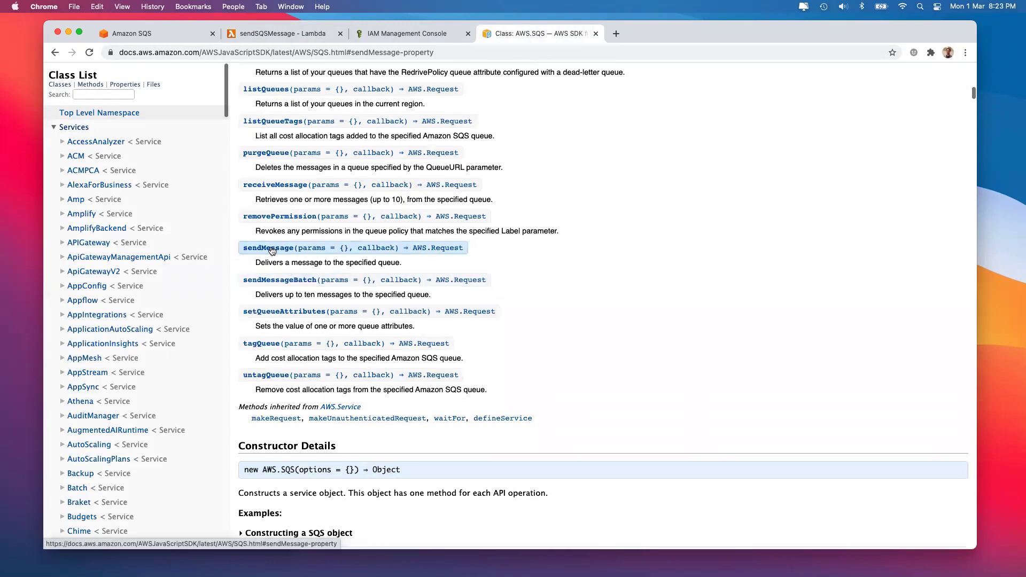
{"action": "left_click", "coordinate": [272, 248]}
{"action": "scroll", "coordinate": [252, 113], "scroll_direction": "down", "scroll_amount": 4}
{"action": "left_click_drag", "start_coordinate": [251, 113], "coordinate": [297, 533]}
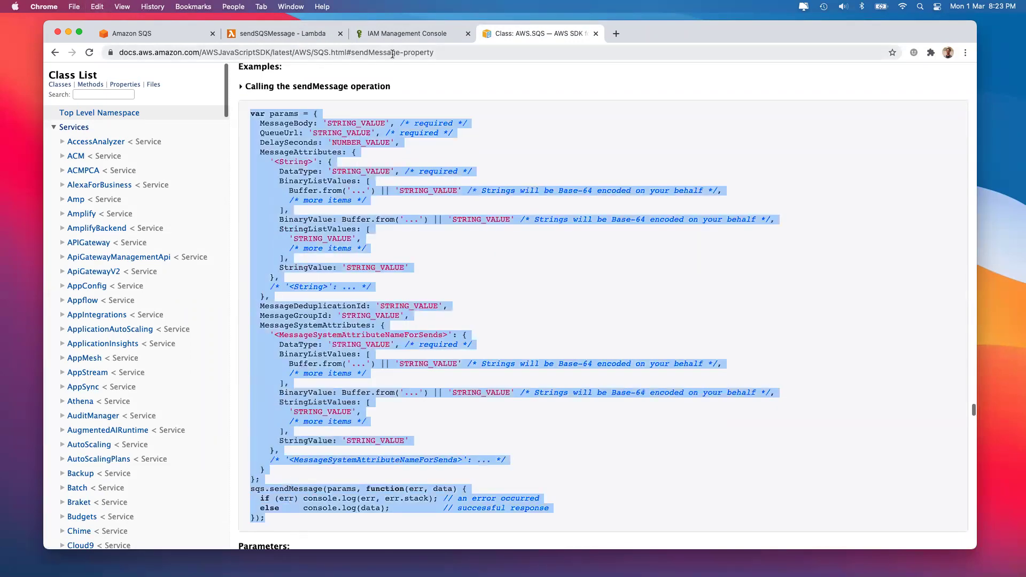
{"action": "left_click", "coordinate": [382, 32]}
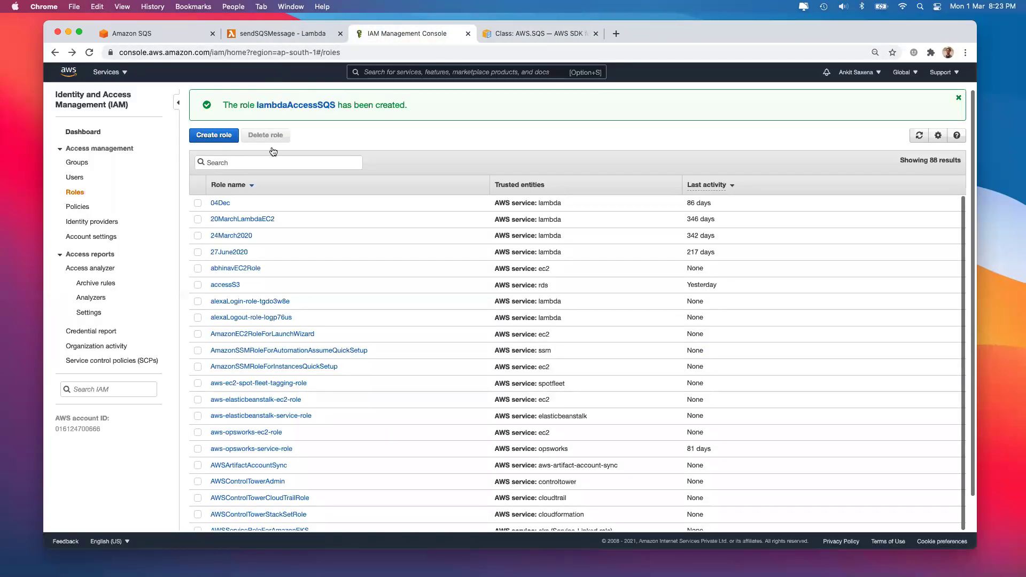
{"action": "left_click", "coordinate": [244, 32]}
Paste the sendMessage example into the function and fold its MessageAttributes and MessageSystemAttributes blocks
{"action": "key", "text": "super+v"}
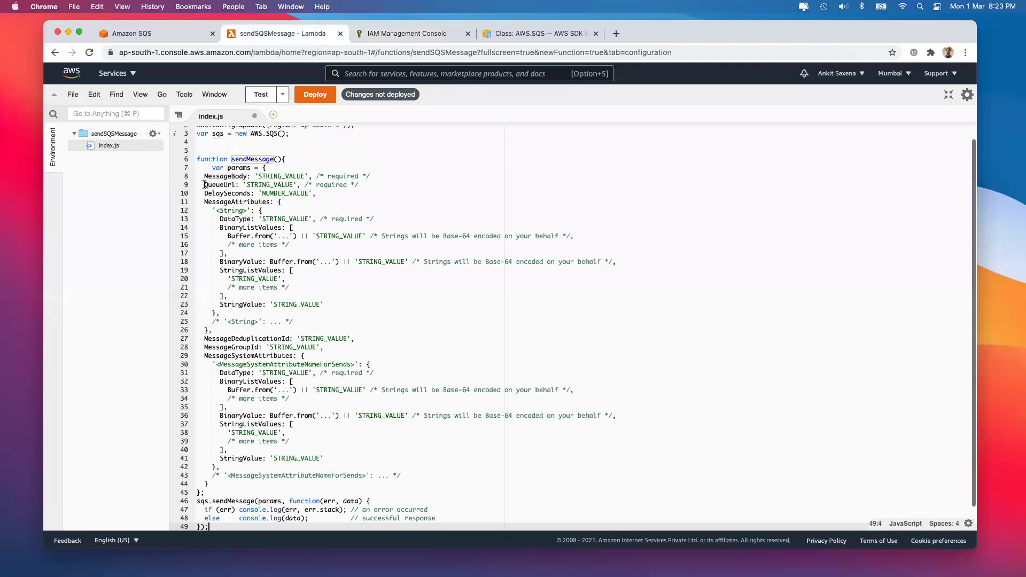
{"action": "scroll", "coordinate": [300, 268], "scroll_direction": "down", "scroll_amount": 3}
{"action": "scroll", "coordinate": [300, 268], "scroll_direction": "up", "scroll_amount": 3}
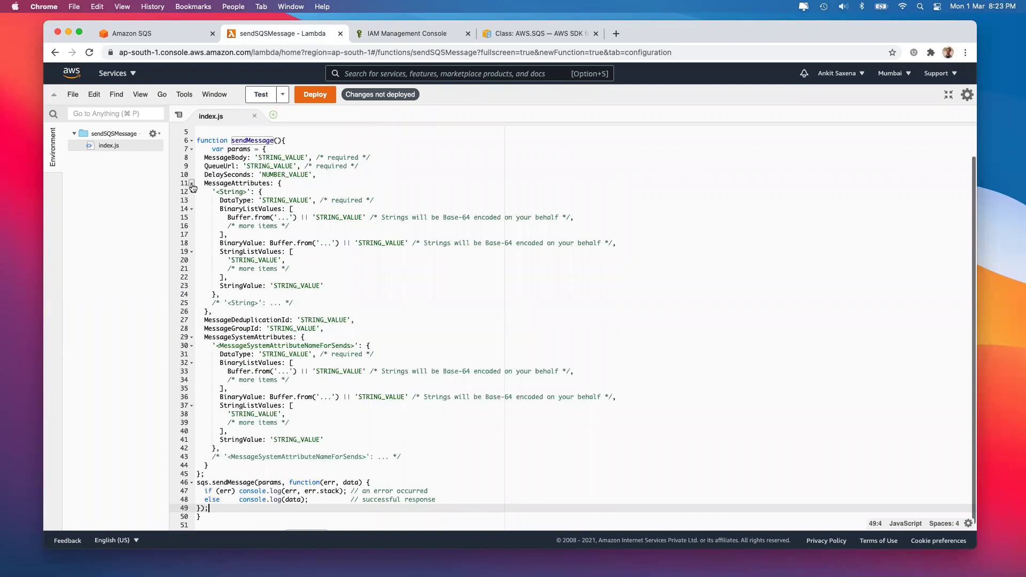
{"action": "left_click", "coordinate": [192, 183]}
{"action": "left_click_drag", "start_coordinate": [317, 200], "coordinate": [335, 208]}
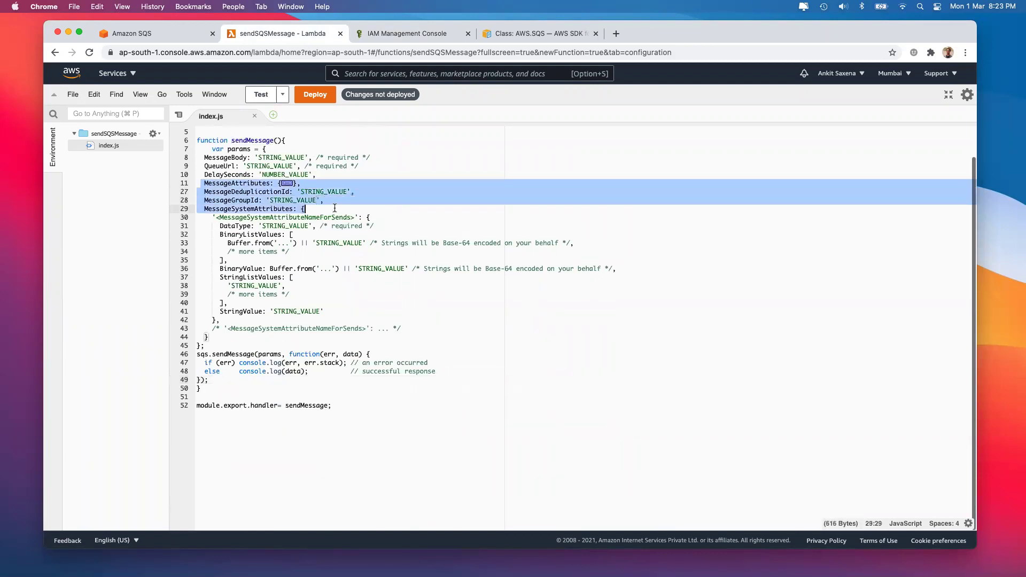
{"action": "left_click", "coordinate": [193, 209]}
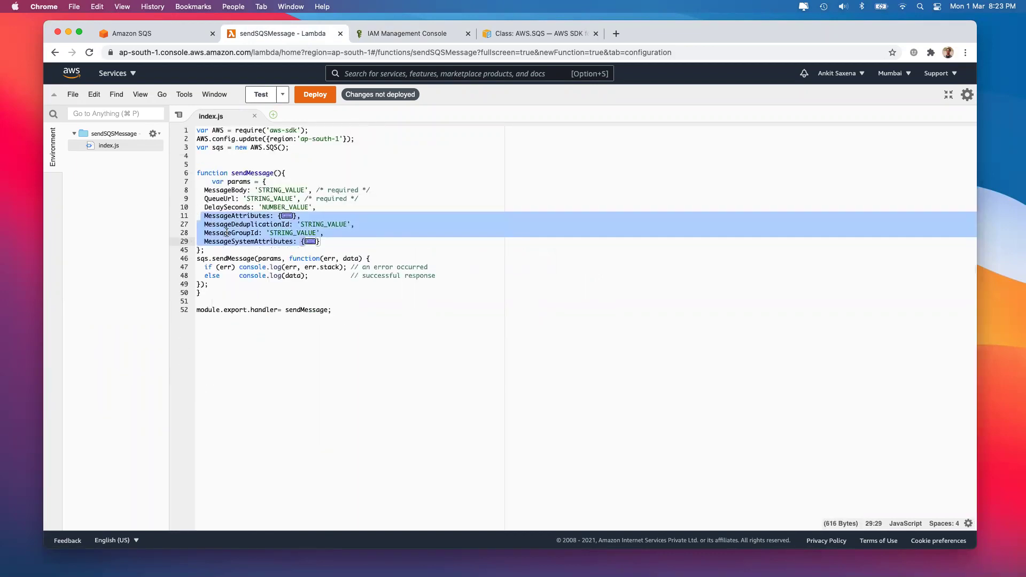
{"action": "left_click", "coordinate": [293, 242]}
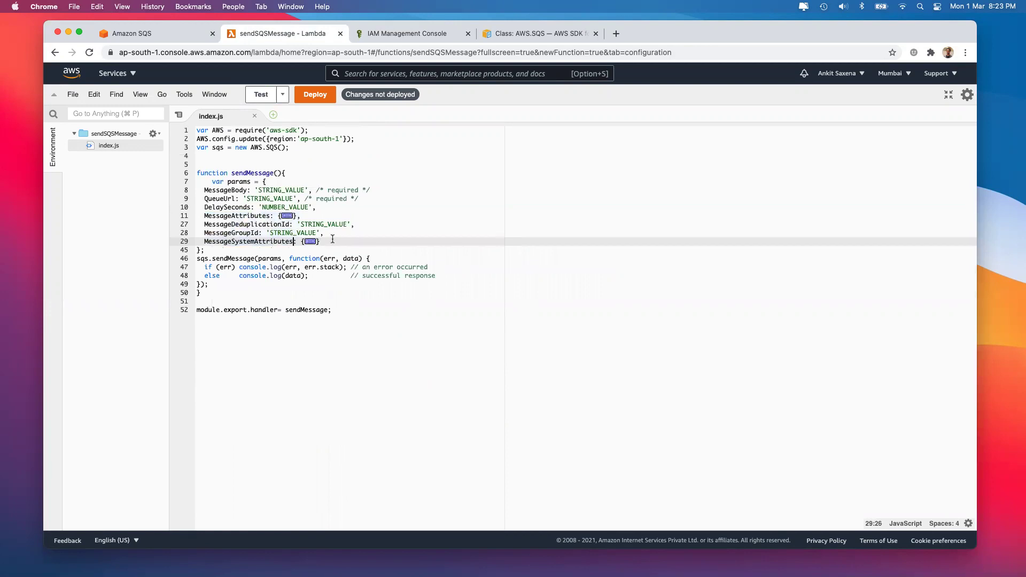
Delete the optional fields after QueueUrl, keeping only MessageBody and QueueUrl
{"action": "left_click_drag", "start_coordinate": [320, 241], "coordinate": [182, 210]}
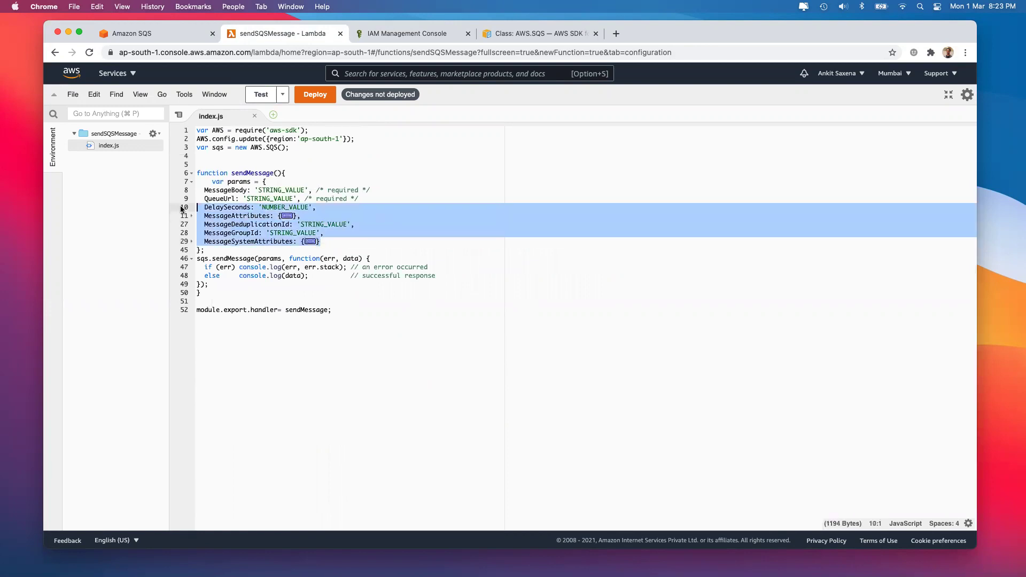
{"action": "left_click", "coordinate": [321, 217]}
{"action": "left_click_drag", "start_coordinate": [319, 188], "coordinate": [289, 201]}
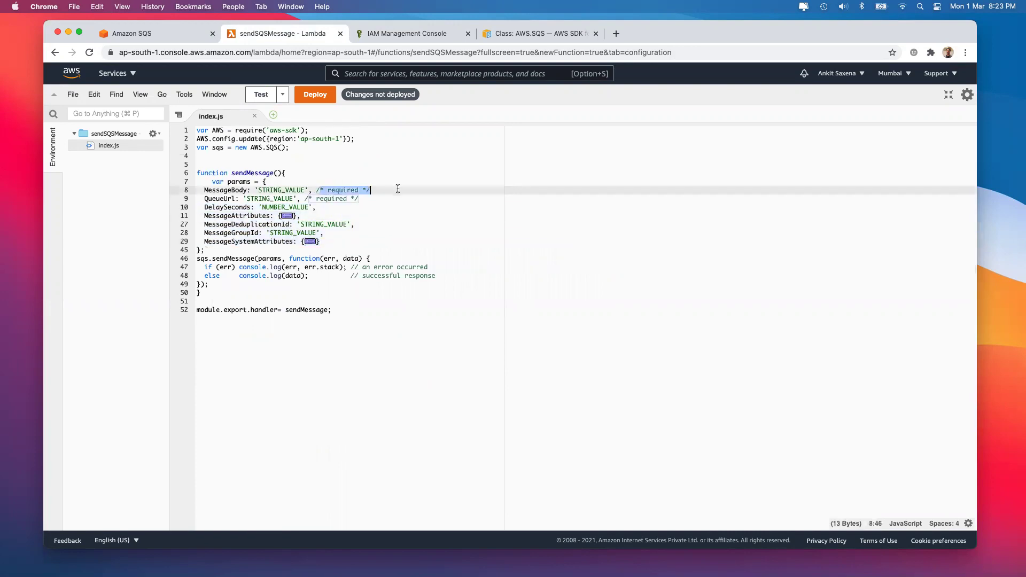
{"action": "left_click_drag", "start_coordinate": [362, 199], "coordinate": [317, 207]}
{"action": "left_click", "coordinate": [381, 250], "text": "shift"}
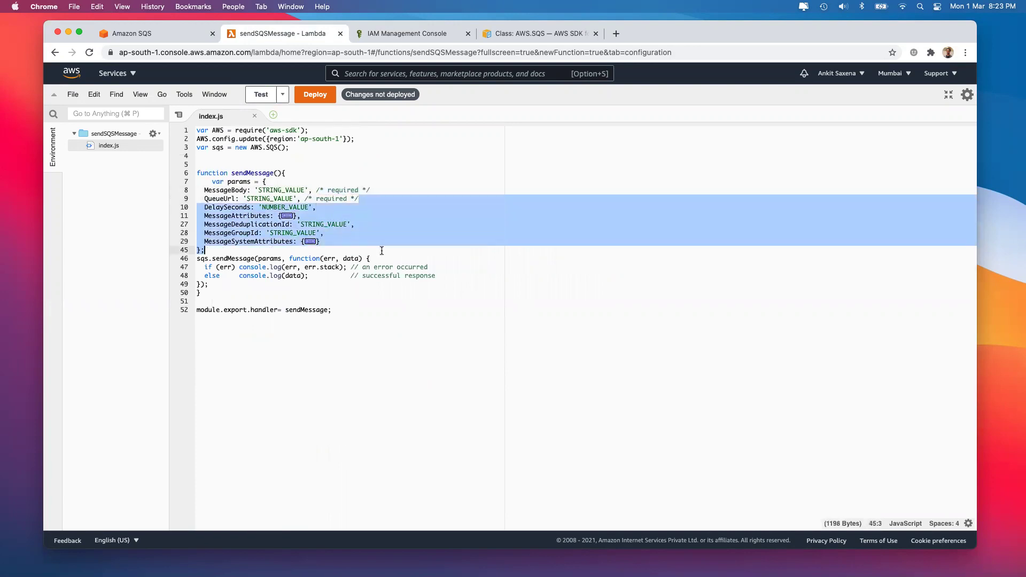
{"action": "left_click", "coordinate": [379, 241], "text": "shift"}
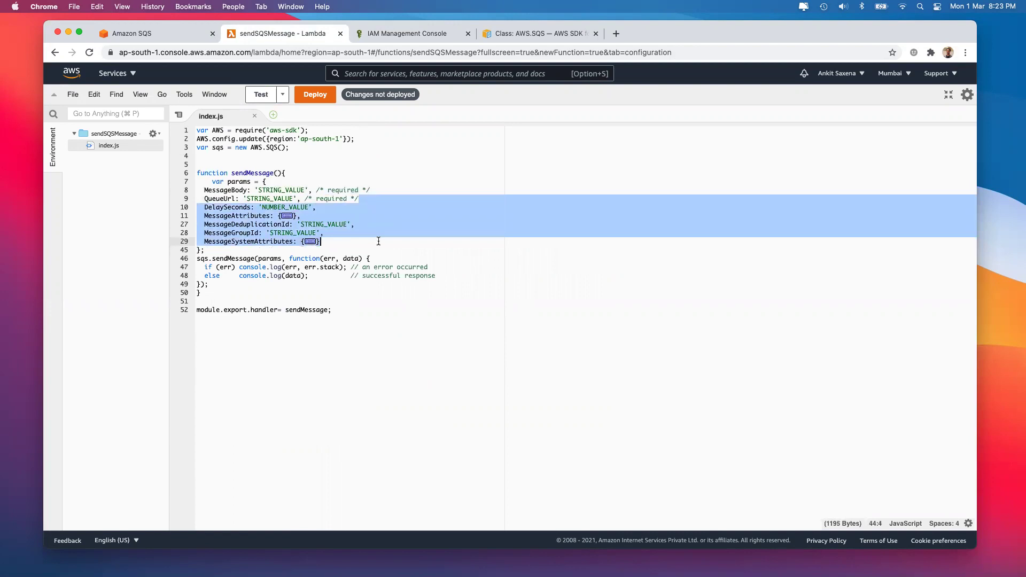
{"action": "key", "text": "BackSpace"}
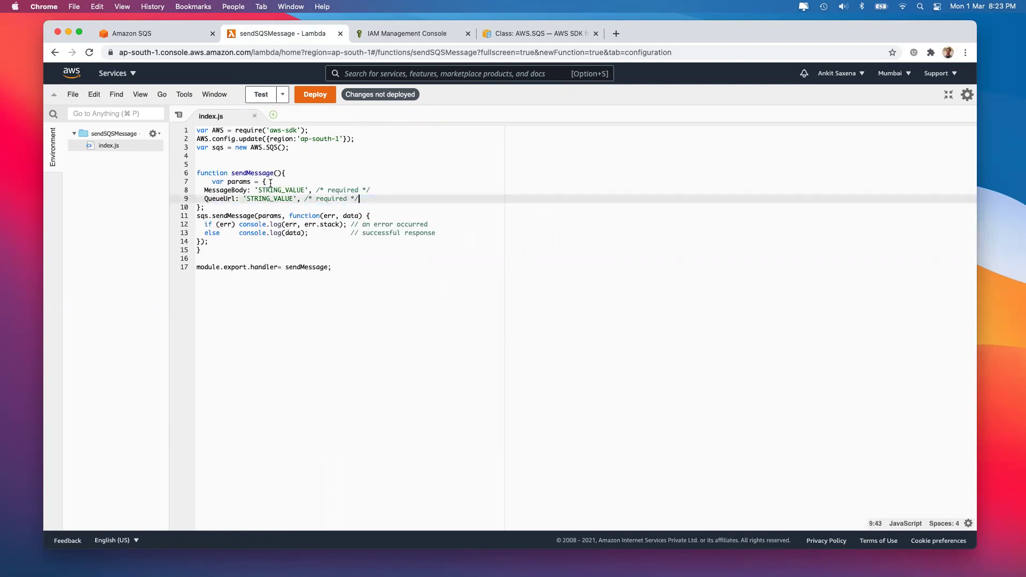
Set the MessageBody value to 'Sending Message From Lambda'
{"action": "left_click_drag", "start_coordinate": [258, 191], "coordinate": [304, 190]}
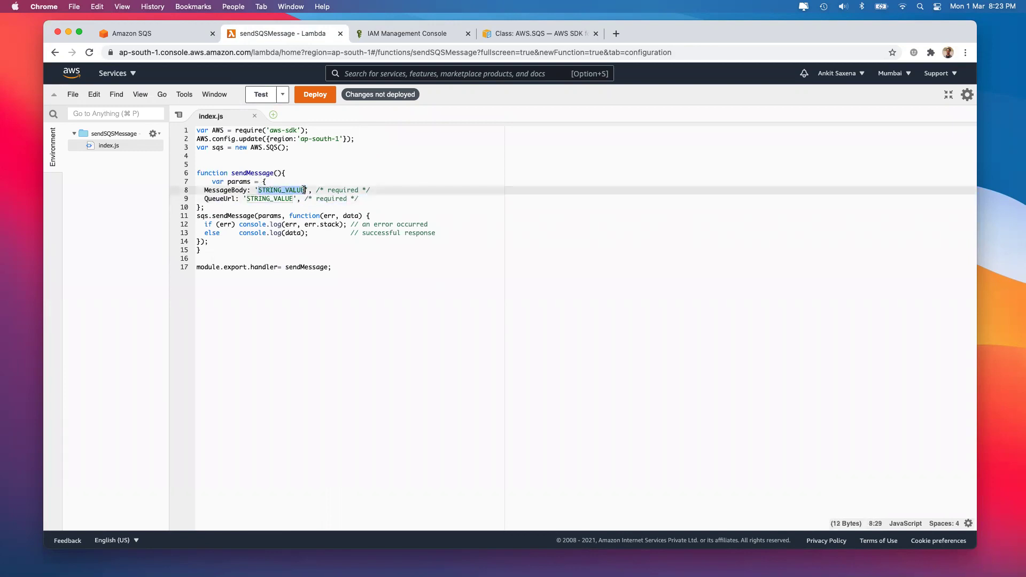
{"action": "type", "text": "Sending Messa"}
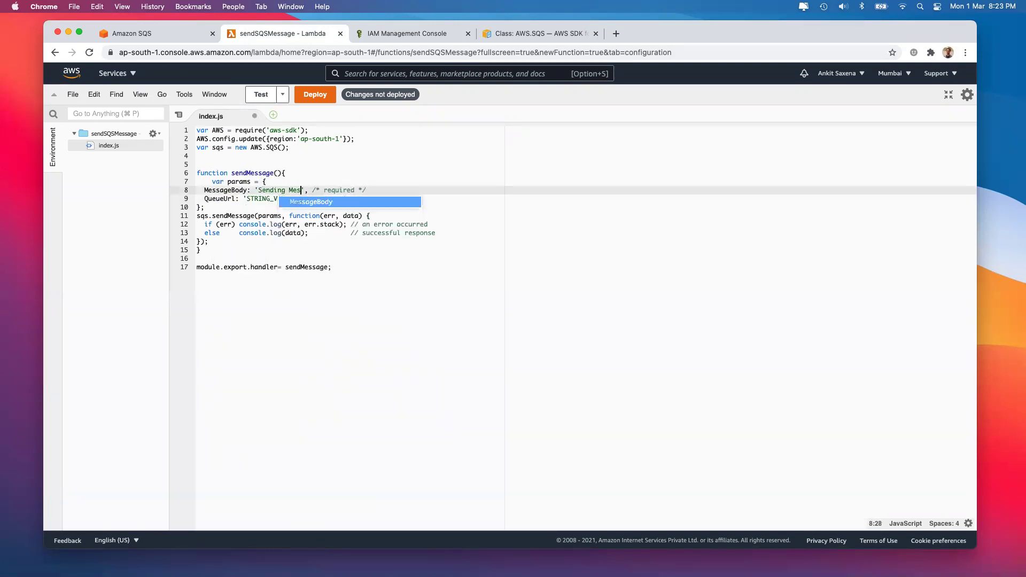
{"action": "type", "text": "ge Fr"}
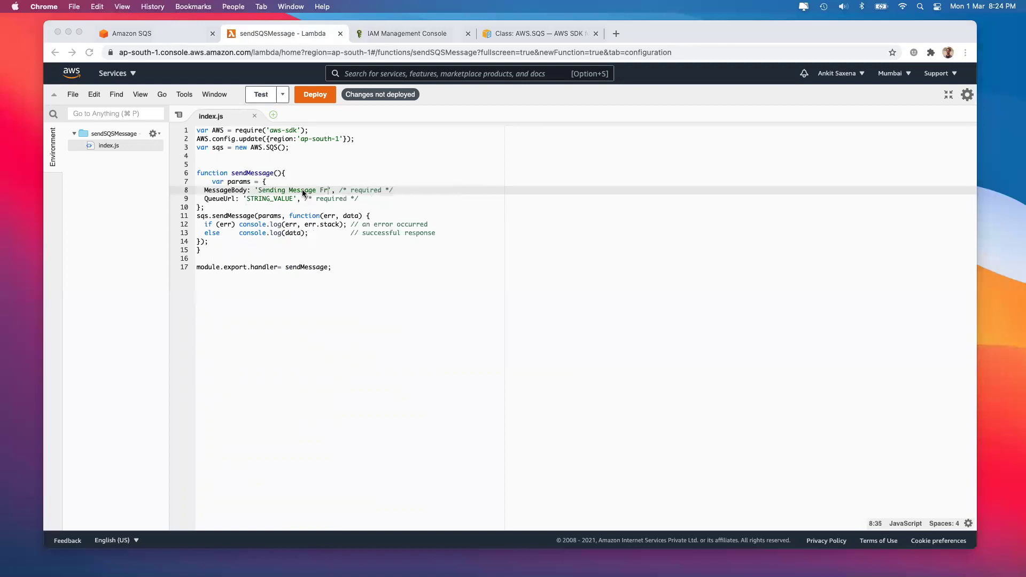
{"action": "type", "text": "om"}
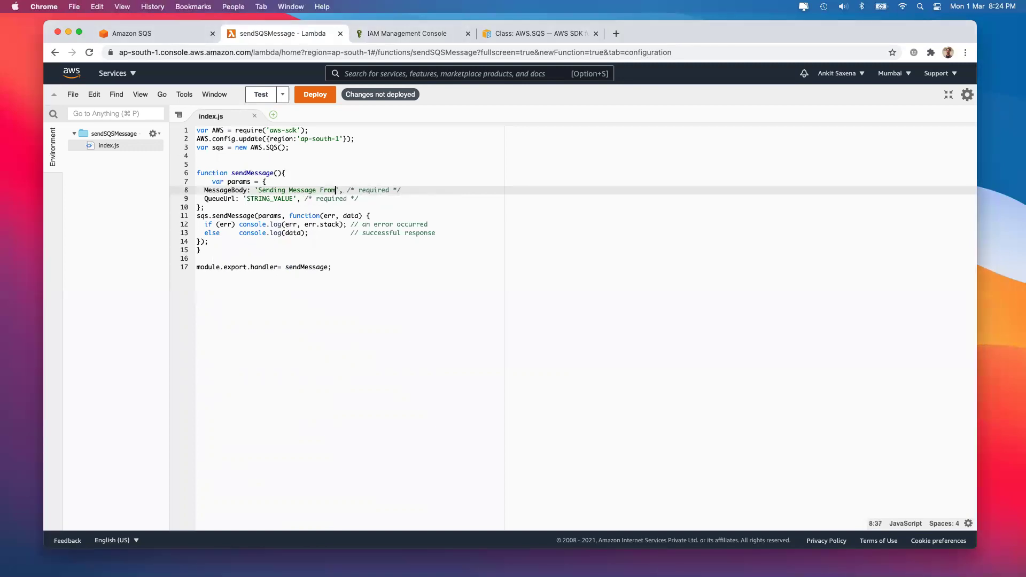
{"action": "type", "text": " Lambda"}
{"action": "left_click", "coordinate": [263, 199]}
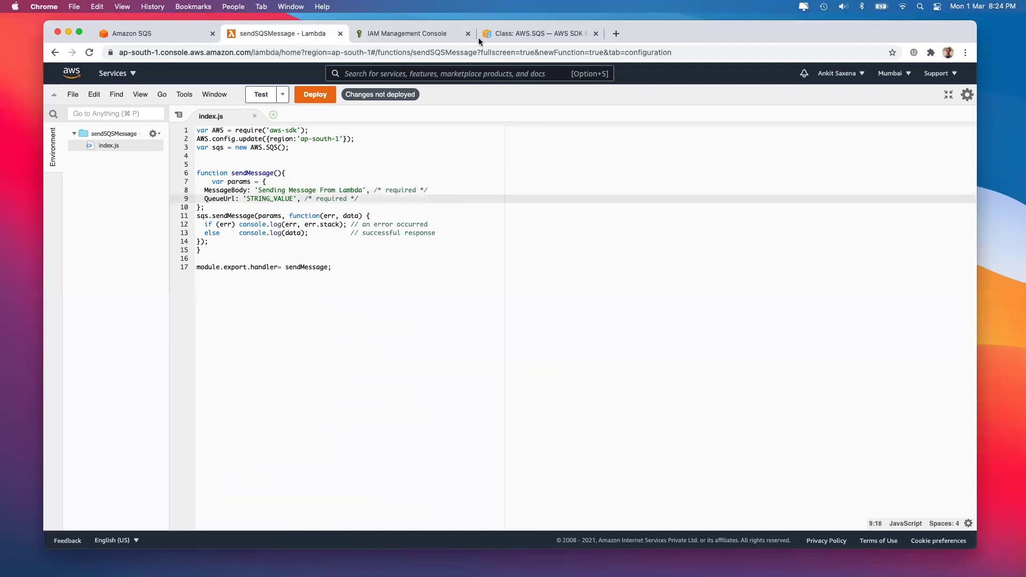
Copy queue1's URL from the SQS console and paste it over the QueueUrl placeholder on line 9
{"action": "left_click", "coordinate": [158, 34]}
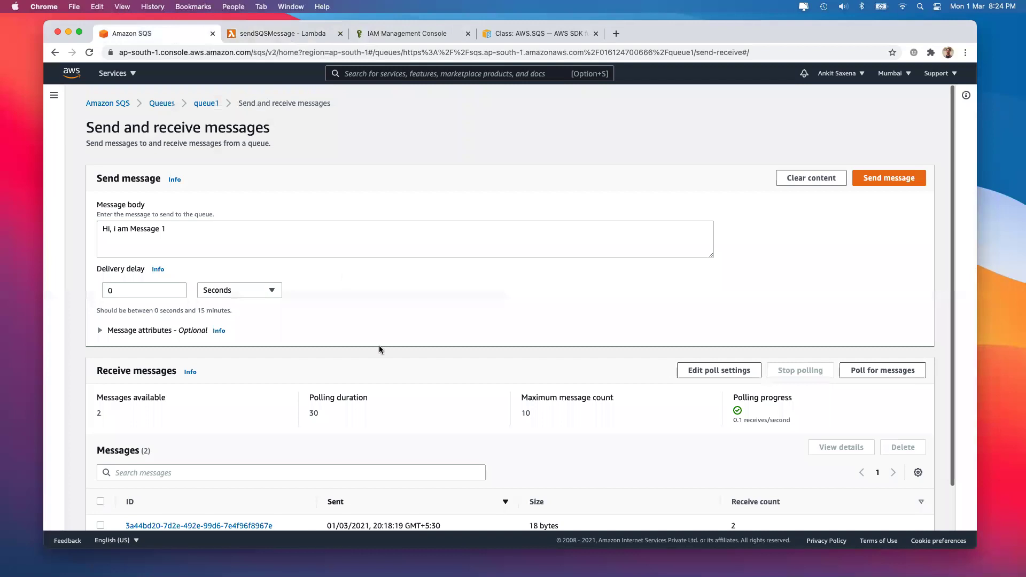
{"action": "scroll", "coordinate": [379, 349], "scroll_direction": "down", "scroll_amount": 2}
{"action": "scroll", "coordinate": [380, 349], "scroll_direction": "up", "scroll_amount": 2}
{"action": "left_click", "coordinate": [198, 104]}
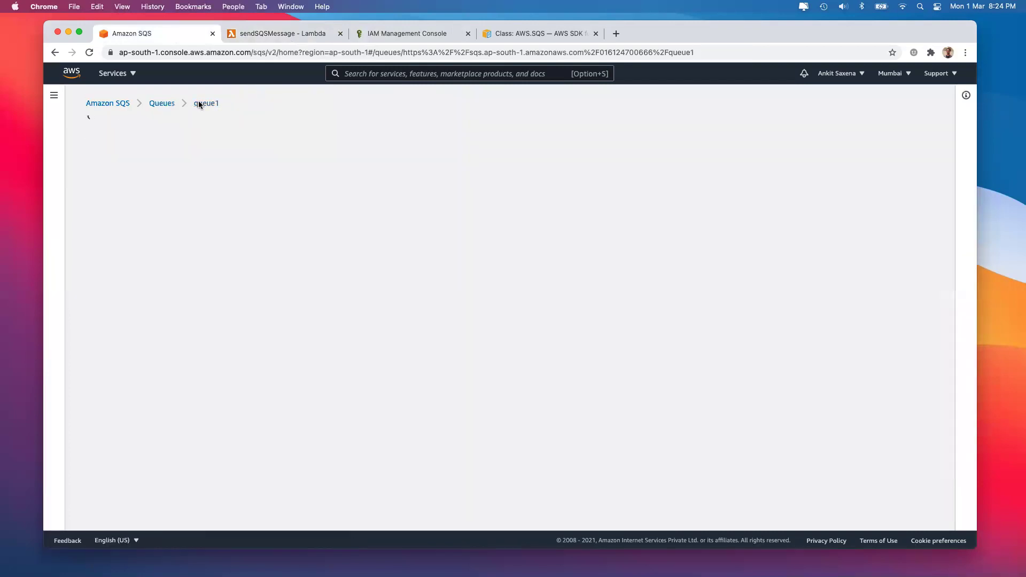
{"action": "left_click", "coordinate": [388, 262]}
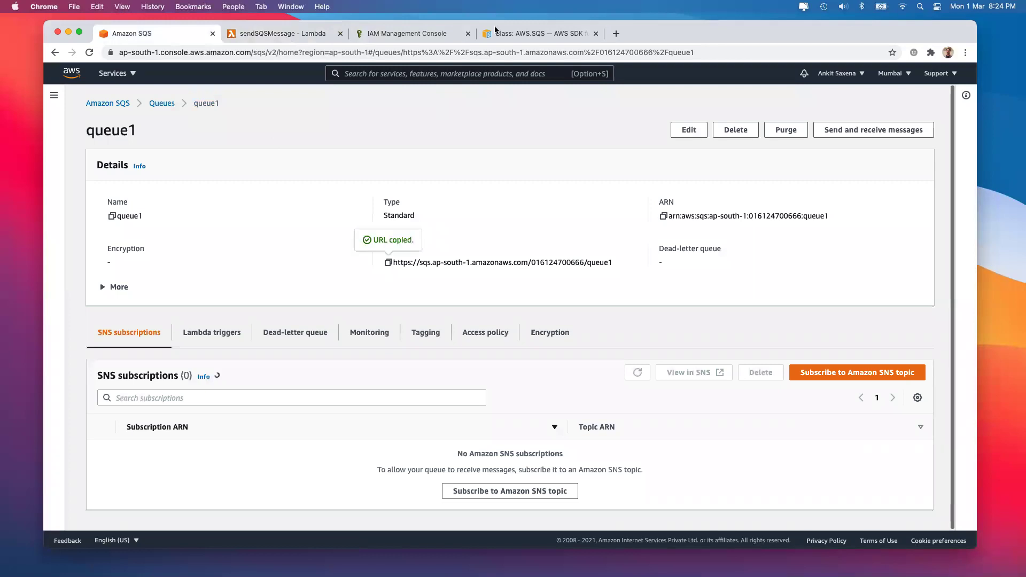
{"action": "left_click", "coordinate": [500, 32]}
{"action": "left_click", "coordinate": [282, 33]}
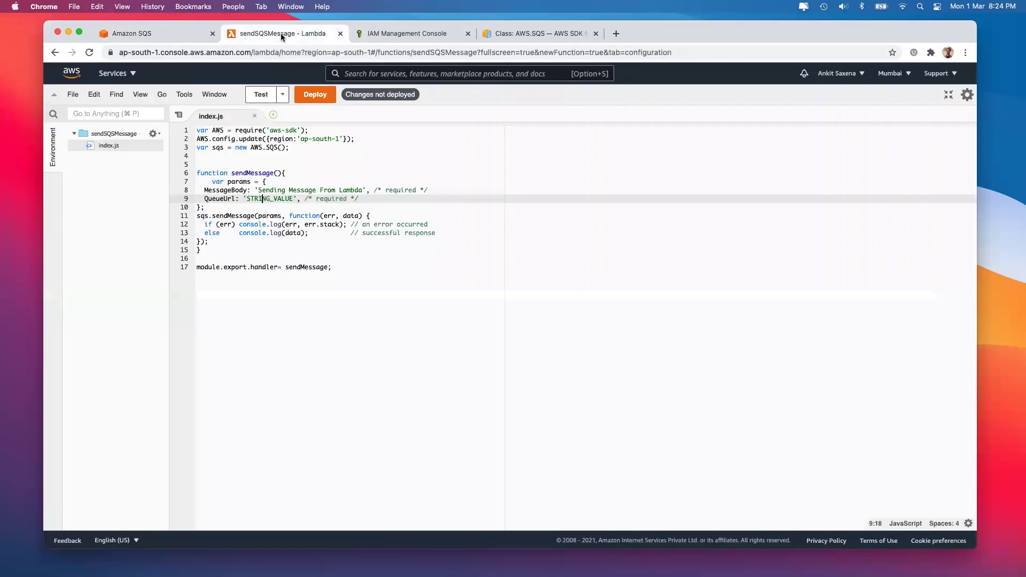
{"action": "left_click_drag", "start_coordinate": [247, 198], "coordinate": [294, 198]}
{"action": "key", "text": "super+v"}
{"action": "left_click", "coordinate": [240, 224]}
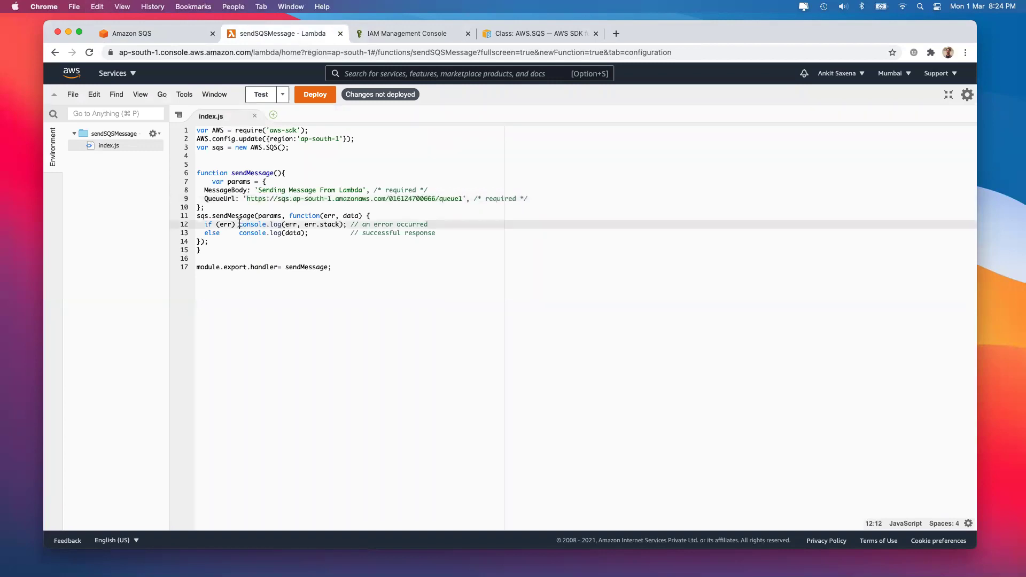
Wrap the if and else branches of the callback in curly braces
{"action": "type", "text": "{"}
{"action": "key", "text": "Return"}
{"action": "left_click", "coordinate": [430, 233]}
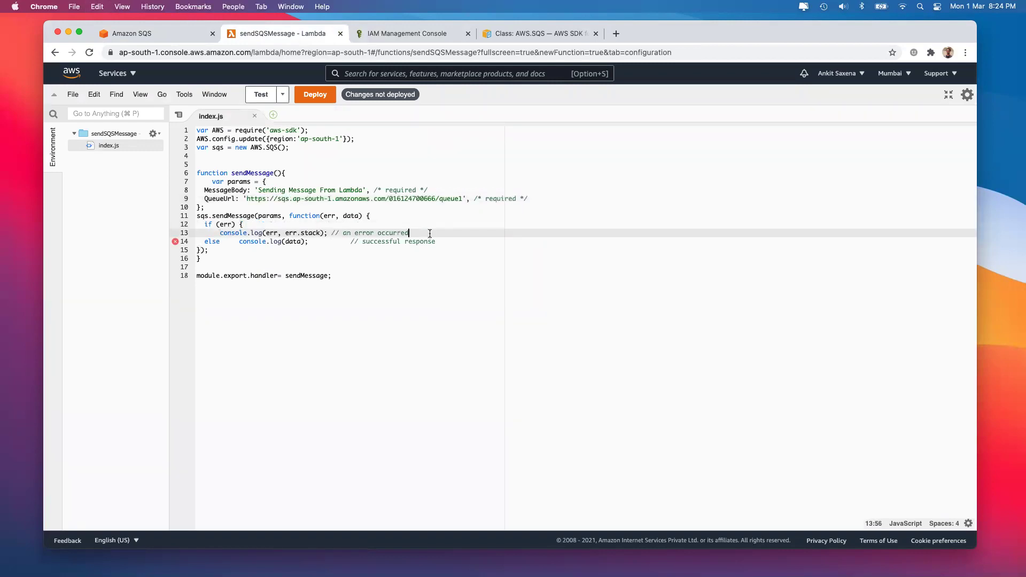
{"action": "key", "text": "Return"}
{"action": "type", "text": "}"}
{"action": "left_click", "coordinate": [228, 250]}
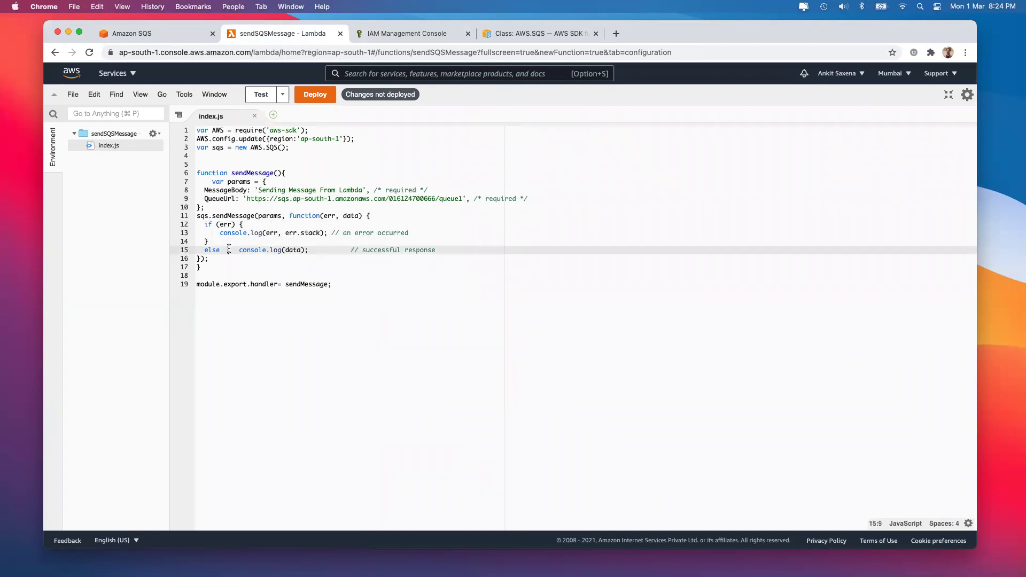
{"action": "type", "text": "{"}
{"action": "key", "text": "Return"}
{"action": "left_click", "coordinate": [429, 260]}
{"action": "key", "text": "Return"}
{"action": "type", "text": "}"}
Add console.log("Message Sent") above the data log in the success branch
{"action": "double_click", "coordinate": [273, 259]}
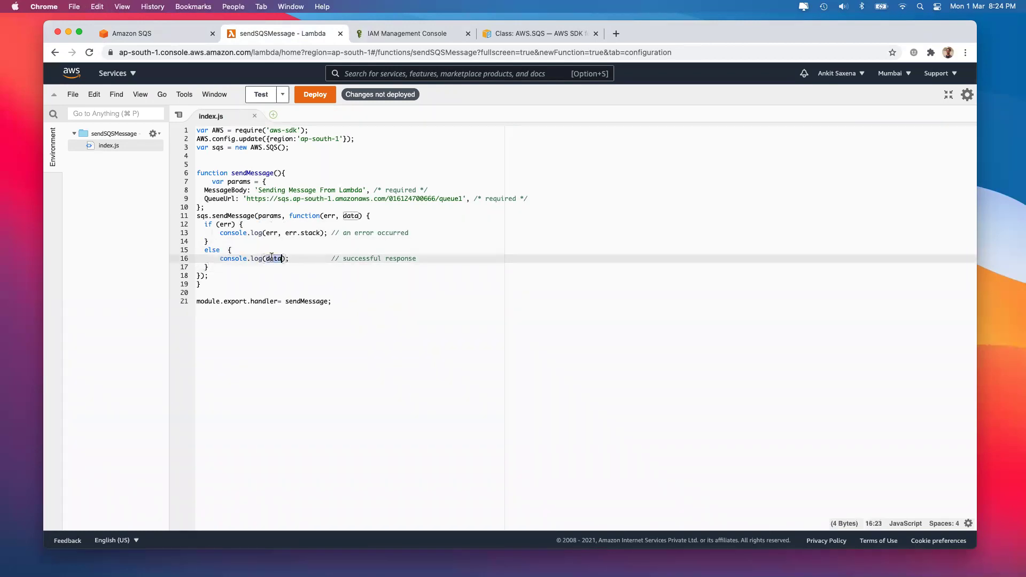
{"action": "left_click", "coordinate": [282, 259]}
{"action": "left_click_drag", "start_coordinate": [219, 258], "coordinate": [297, 259]}
{"action": "key", "text": "super+c"}
{"action": "left_click", "coordinate": [260, 251]}
{"action": "key", "text": "Return"}
{"action": "key", "text": "super+v"}
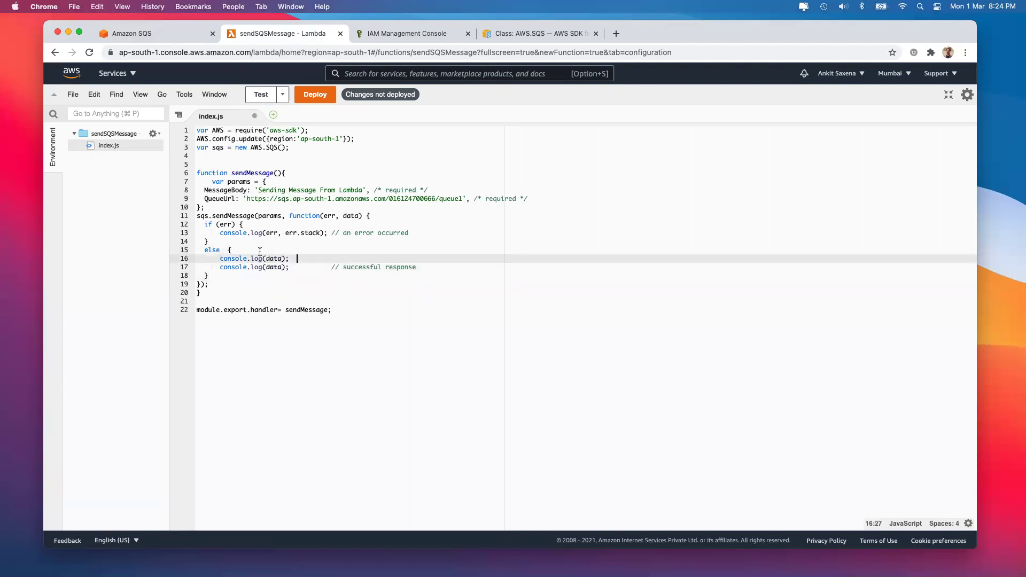
{"action": "double_click", "coordinate": [274, 258]}
{"action": "type", "text": ":M"}
{"action": "type", "text": "es"}
{"action": "key", "text": "BackSpace"}
{"action": "key", "text": "BackSpace"}
{"action": "key", "text": "BackSpace"}
{"action": "key", "text": "BackSpace"}
{"action": "type", "text": "\"Message Sent\""}
{"action": "key", "text": "End"}
Log "Error in Sending Message" in the error branch and deploy the code
{"action": "left_click", "coordinate": [255, 224]}
{"action": "key", "text": "Return"}
{"action": "type", "text": "console.log"}
{"action": "type", "text": "(\"Error in Se"}
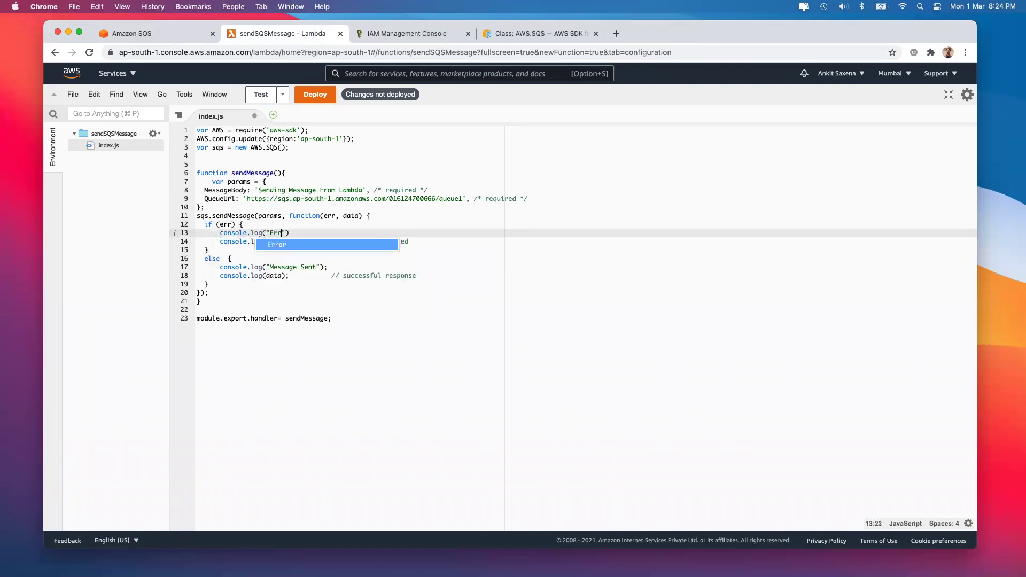
{"action": "type", "text": "nding "}
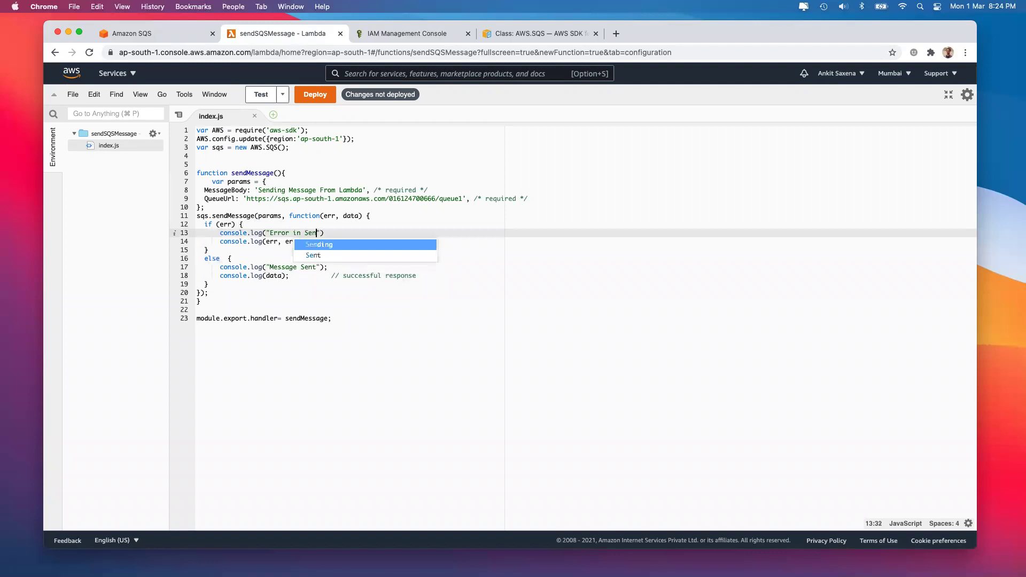
{"action": "type", "text": "Message"}
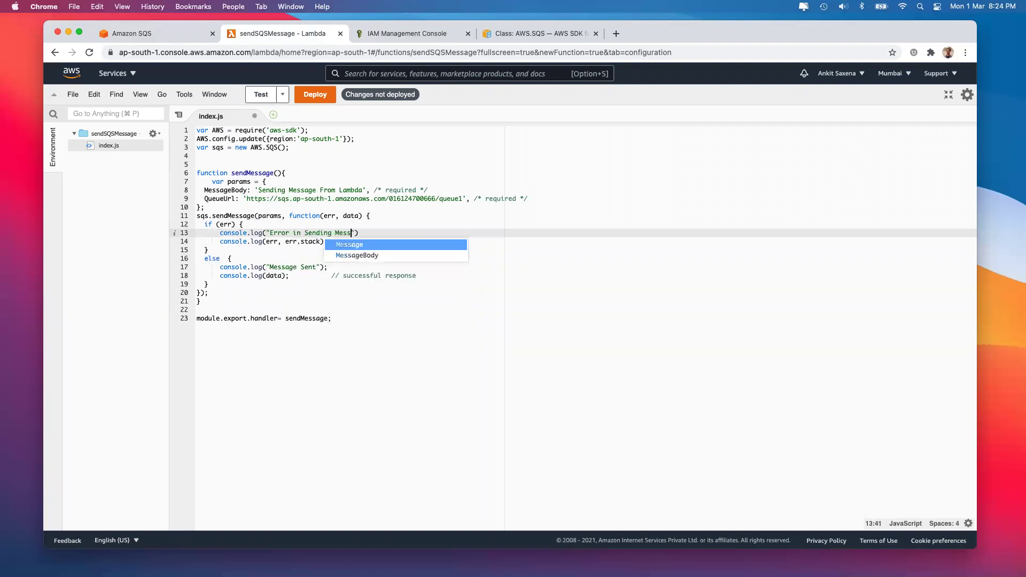
{"action": "type", "text": "\")"}
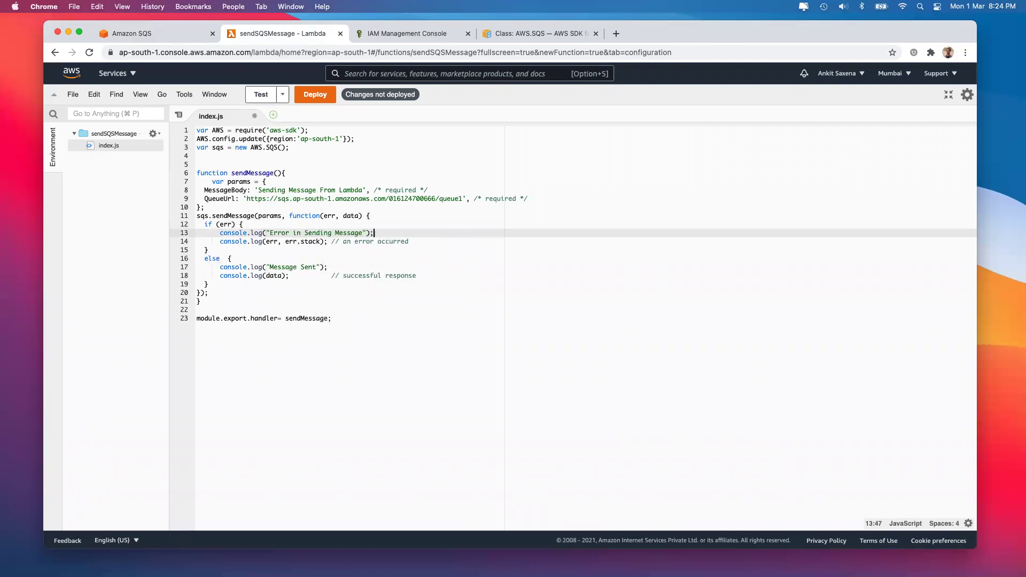
{"action": "left_click", "coordinate": [246, 316]}
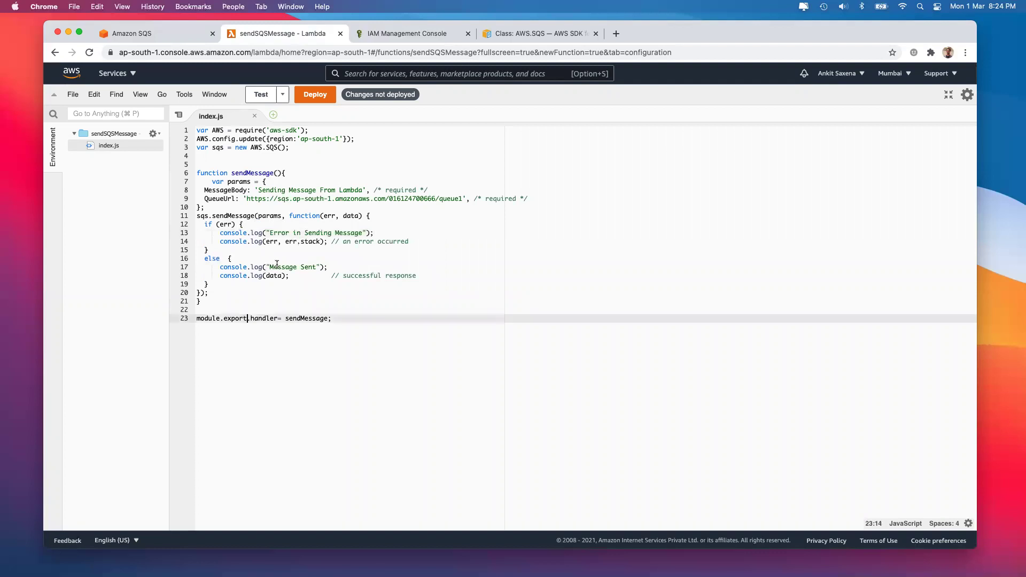
{"action": "left_click", "coordinate": [319, 95]}
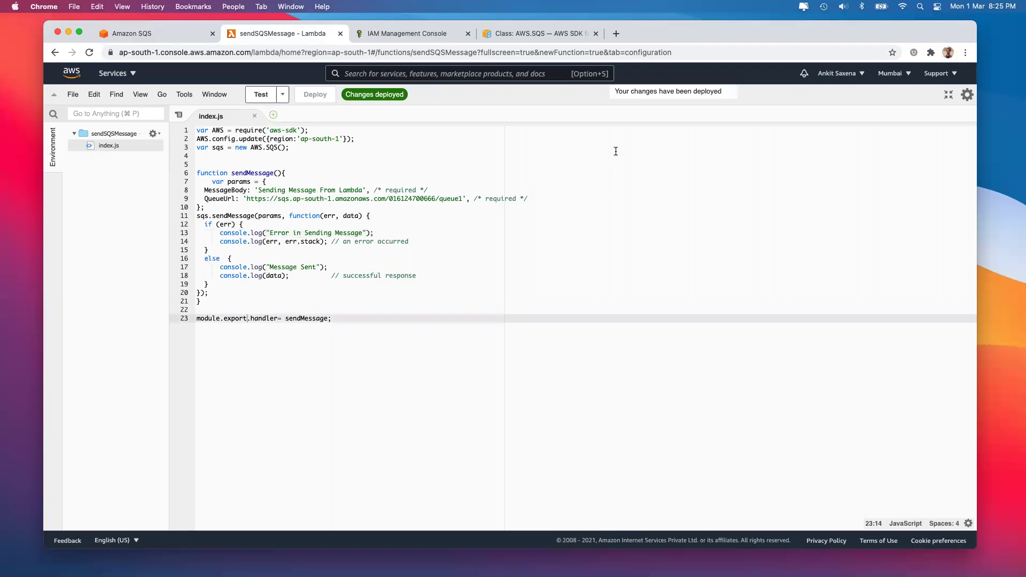
Create a test event named test1
{"action": "left_click", "coordinate": [949, 98]}
{"action": "left_click", "coordinate": [915, 159]}
{"action": "left_click", "coordinate": [339, 257]}
{"action": "type", "text": "test1"}
{"action": "scroll", "coordinate": [368, 308], "scroll_direction": "down", "scroll_amount": 2}
{"action": "left_click", "coordinate": [696, 504]}
Run the test and check the log: task timed out after 3.07 seconds (3067.55 ms)
{"action": "left_click", "coordinate": [911, 159]}
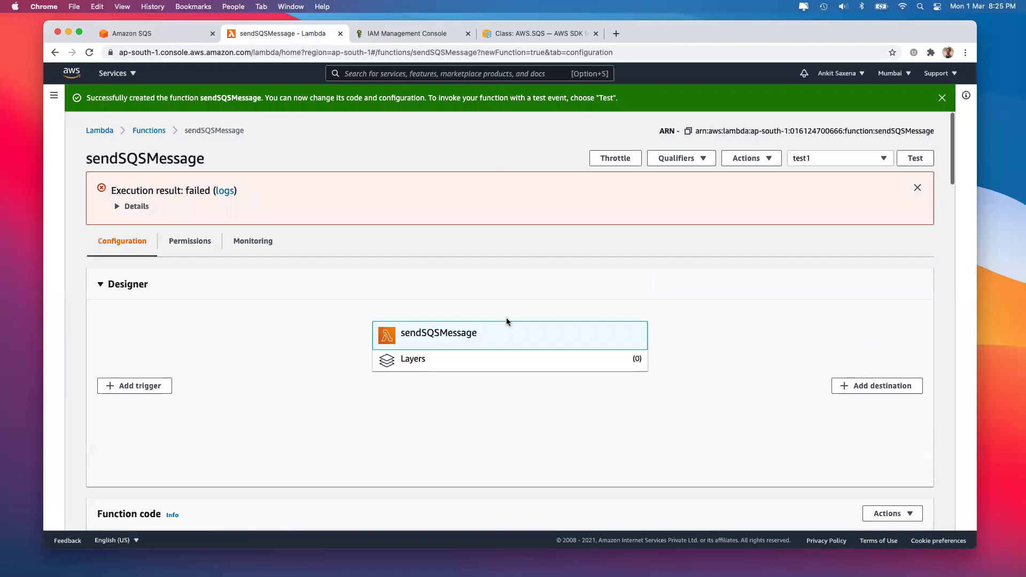
{"action": "scroll", "coordinate": [507, 321], "scroll_direction": "down", "scroll_amount": 6}
{"action": "left_click", "coordinate": [592, 321]}
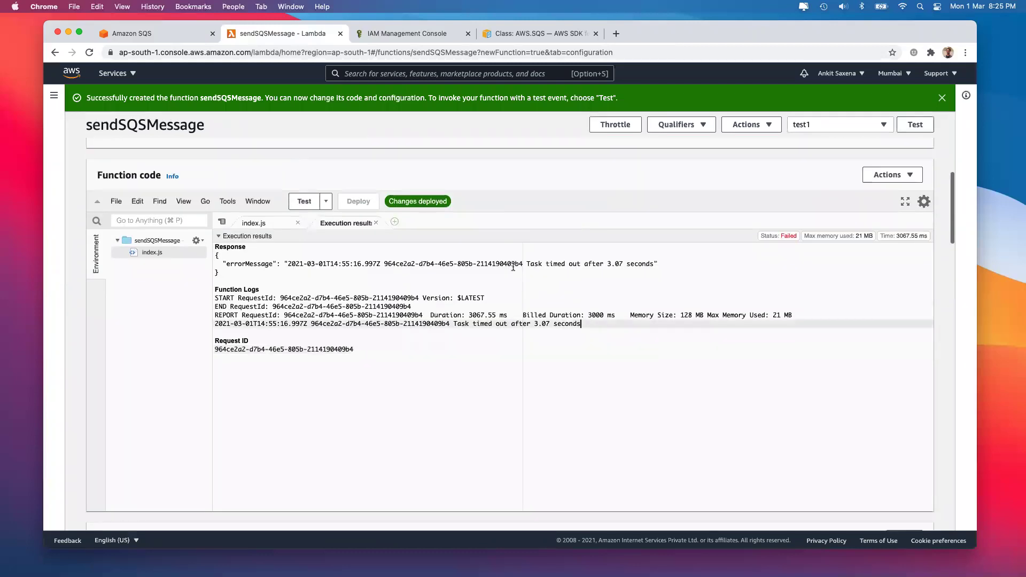
{"action": "left_click_drag", "start_coordinate": [527, 263], "coordinate": [654, 262]}
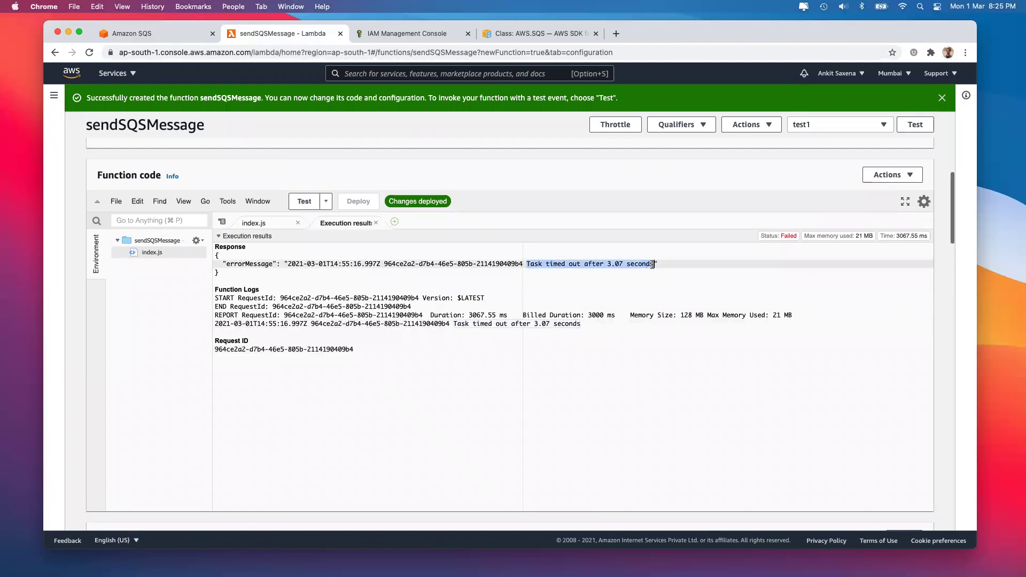
{"action": "left_click", "coordinate": [570, 304]}
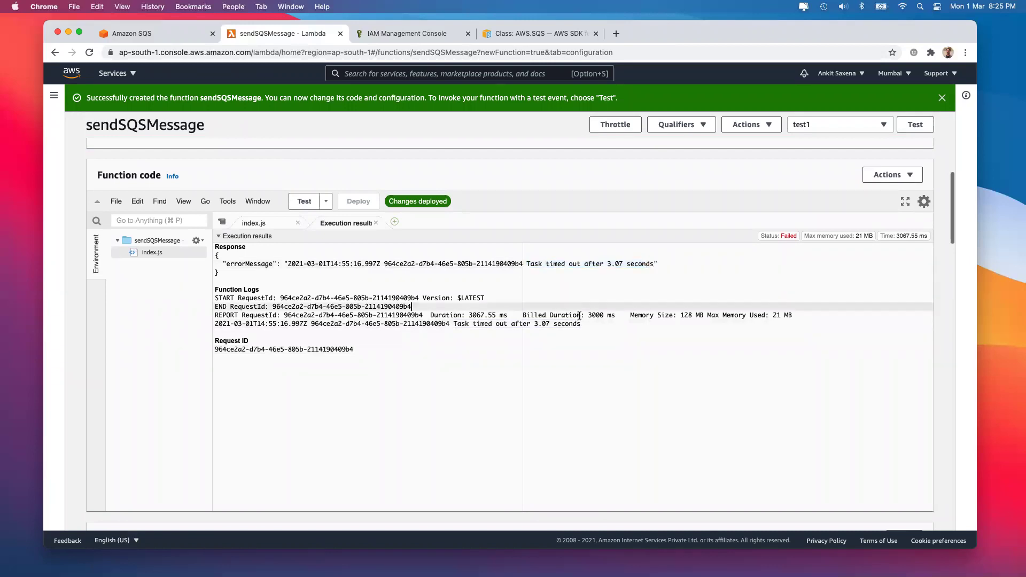
{"action": "left_click_drag", "start_coordinate": [468, 315], "coordinate": [508, 316]}
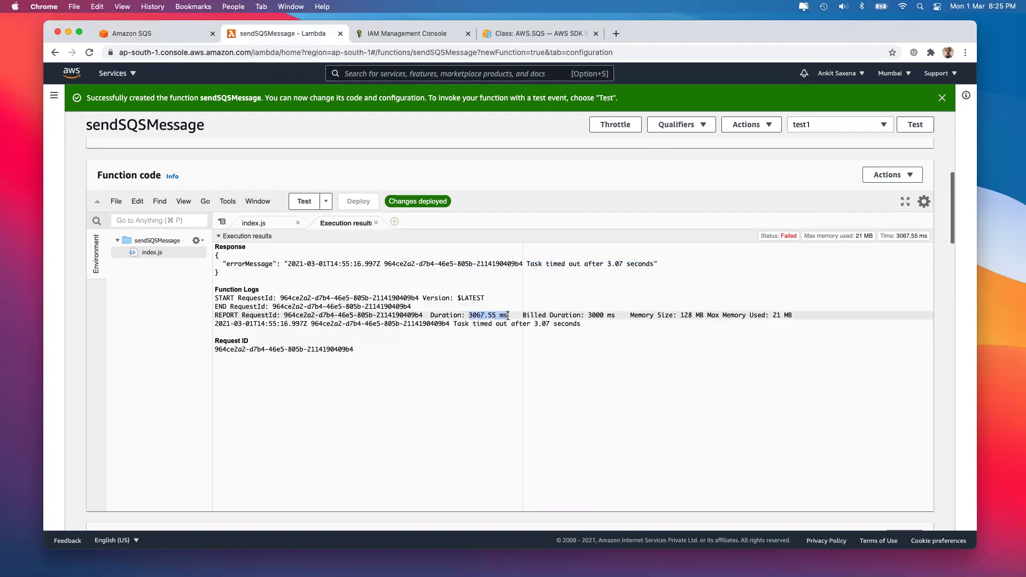
Change the Lambda timeout from 3 to 0 min 30 sec, save it, and rerun the test
{"action": "scroll", "coordinate": [508, 315], "scroll_direction": "down", "scroll_amount": 15}
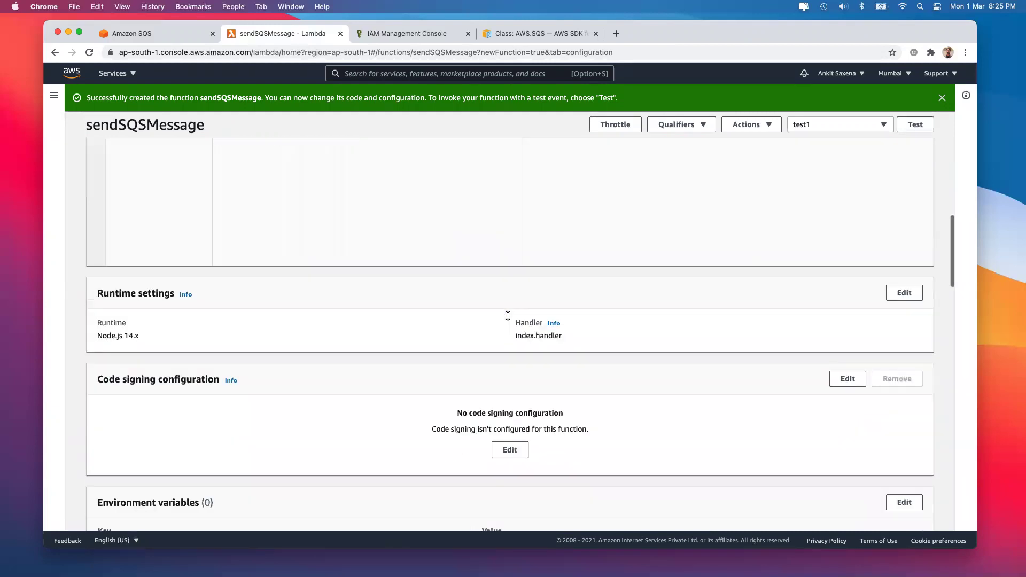
{"action": "scroll", "coordinate": [508, 315], "scroll_direction": "up", "scroll_amount": 5}
{"action": "scroll", "coordinate": [508, 315], "scroll_direction": "down", "scroll_amount": 8}
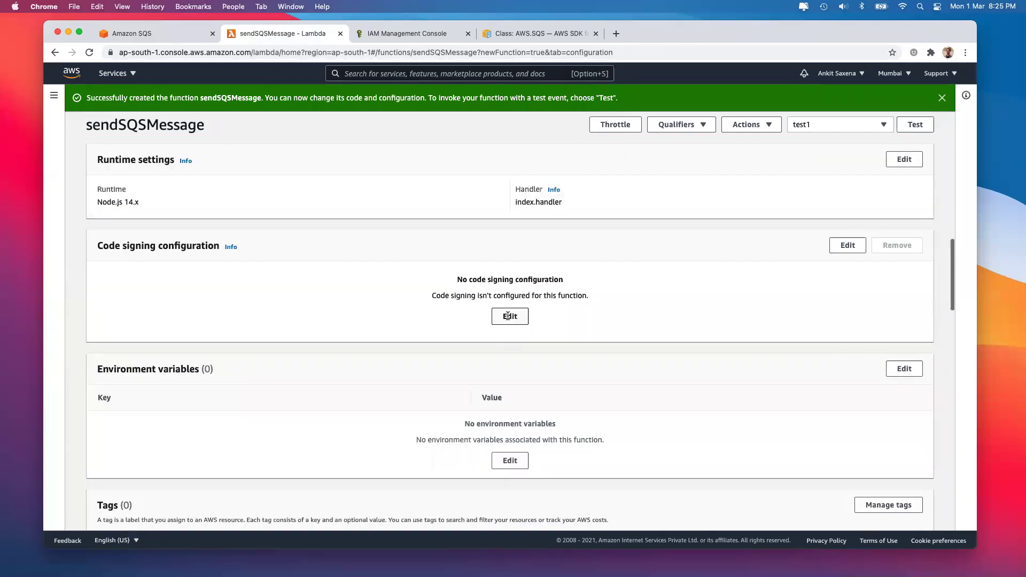
{"action": "scroll", "coordinate": [508, 315], "scroll_direction": "down", "scroll_amount": 1}
{"action": "left_click", "coordinate": [473, 240]}
{"action": "left_click", "coordinate": [180, 310]}
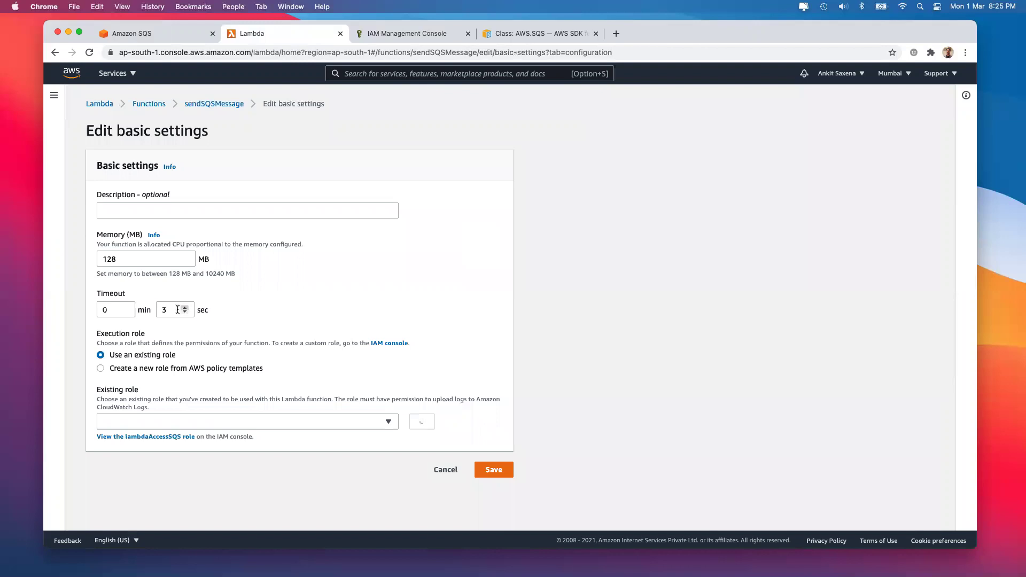
{"action": "type", "text": "0"}
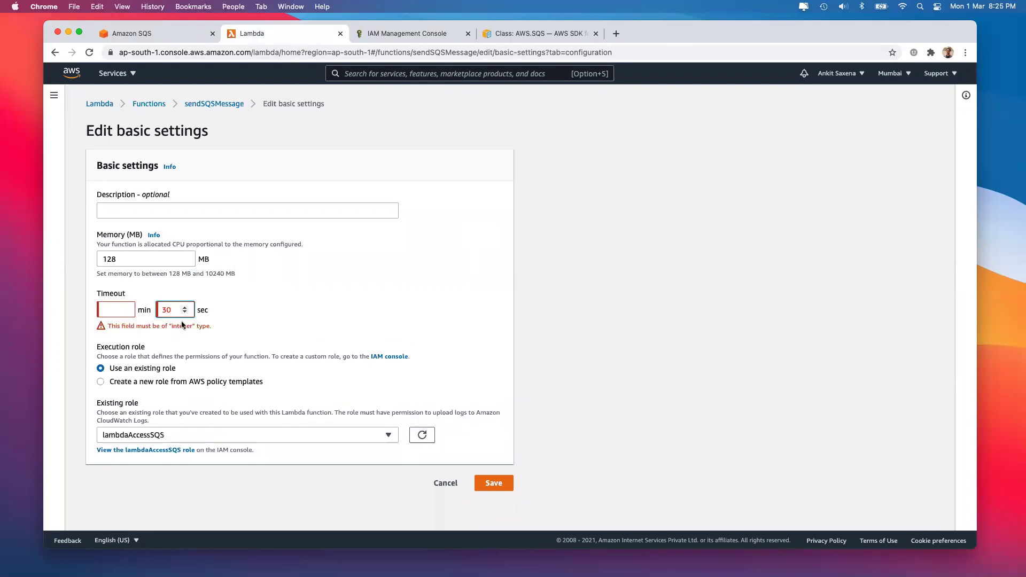
{"action": "left_click", "coordinate": [110, 310]}
{"action": "type", "text": "0"}
{"action": "left_click", "coordinate": [490, 470]}
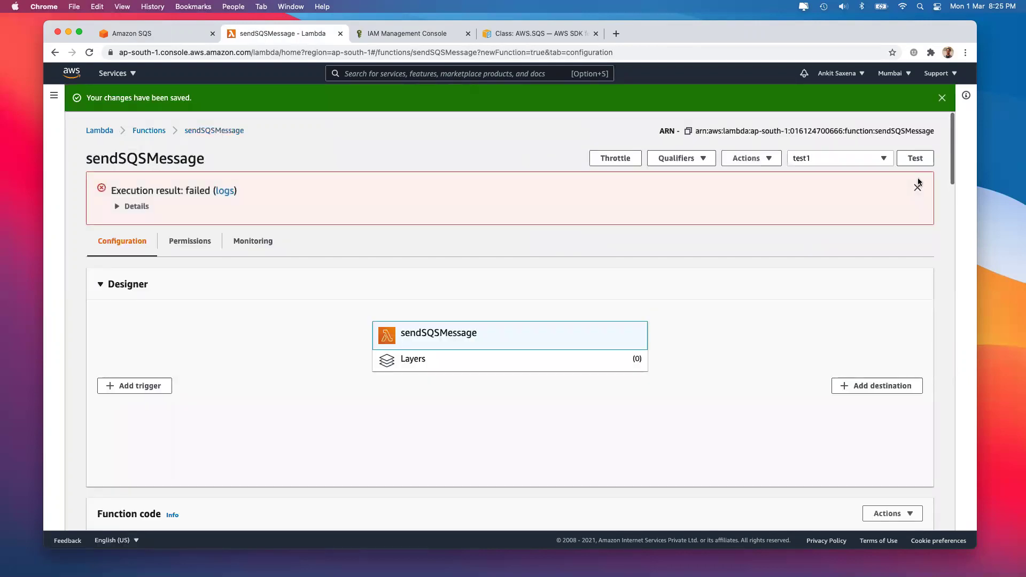
{"action": "left_click", "coordinate": [917, 186]}
{"action": "left_click", "coordinate": [914, 159]}
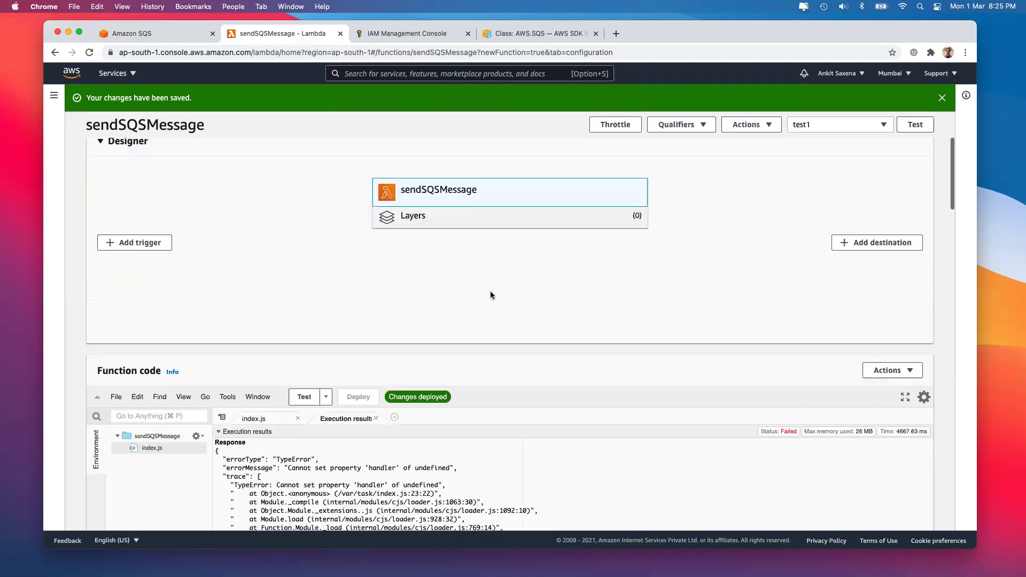
Read the 'Cannot set property handler of undefined' trace, then switch back to index.js
{"action": "left_click", "coordinate": [327, 293]}
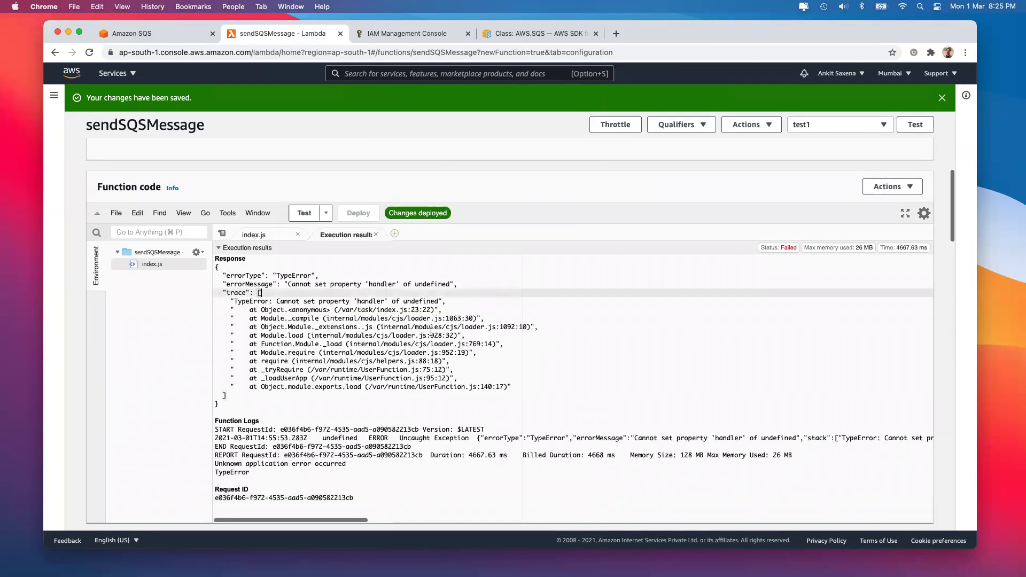
{"action": "scroll", "coordinate": [788, 436], "scroll_direction": "right", "scroll_amount": 2}
{"action": "scroll", "coordinate": [787, 435], "scroll_direction": "right", "scroll_amount": 10}
{"action": "scroll", "coordinate": [788, 435], "scroll_direction": "right", "scroll_amount": 15}
{"action": "scroll", "coordinate": [788, 435], "scroll_direction": "right", "scroll_amount": 4}
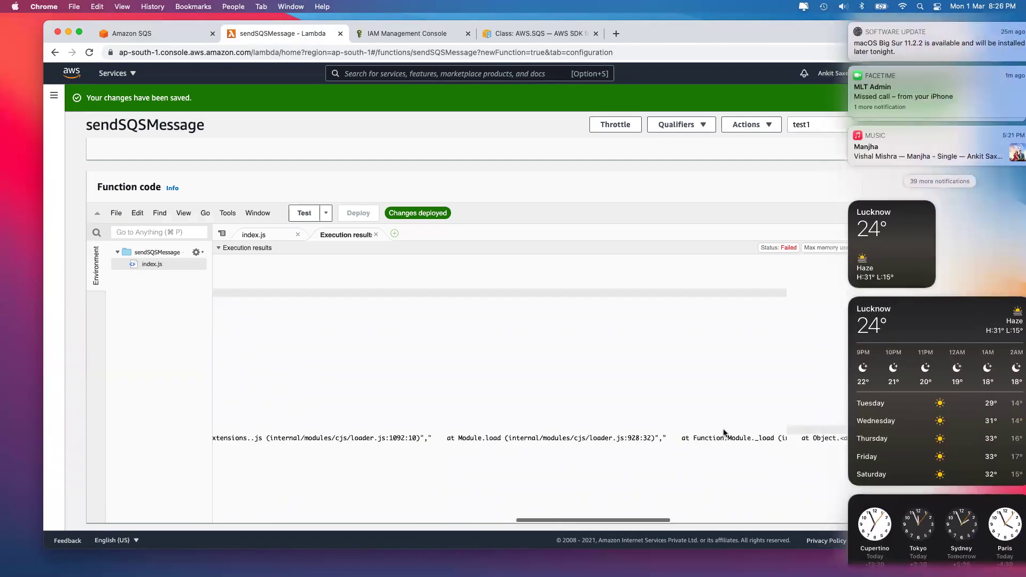
{"action": "scroll", "coordinate": [724, 433], "scroll_direction": "left", "scroll_amount": 15}
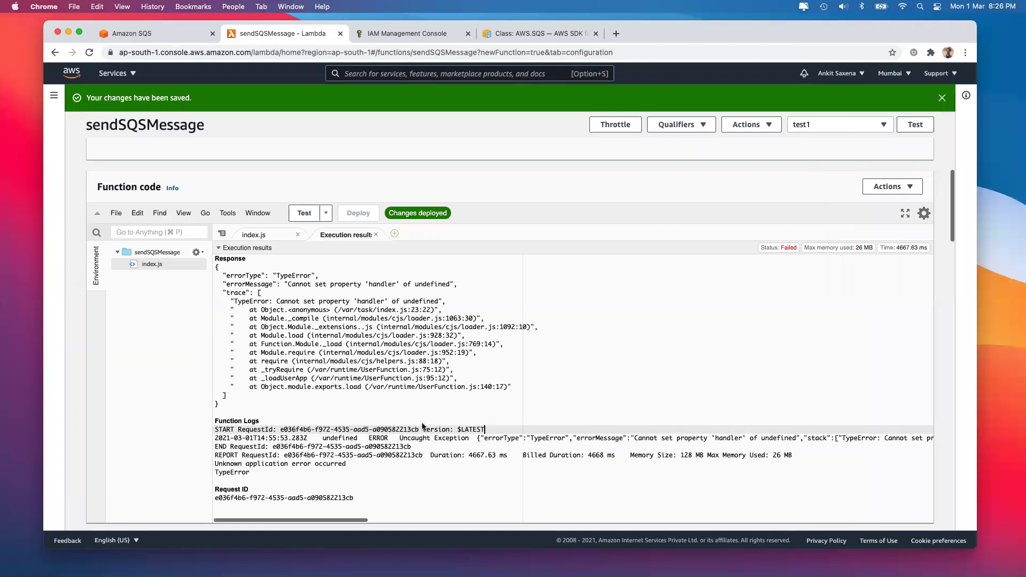
{"action": "scroll", "coordinate": [422, 428], "scroll_direction": "up", "scroll_amount": 1}
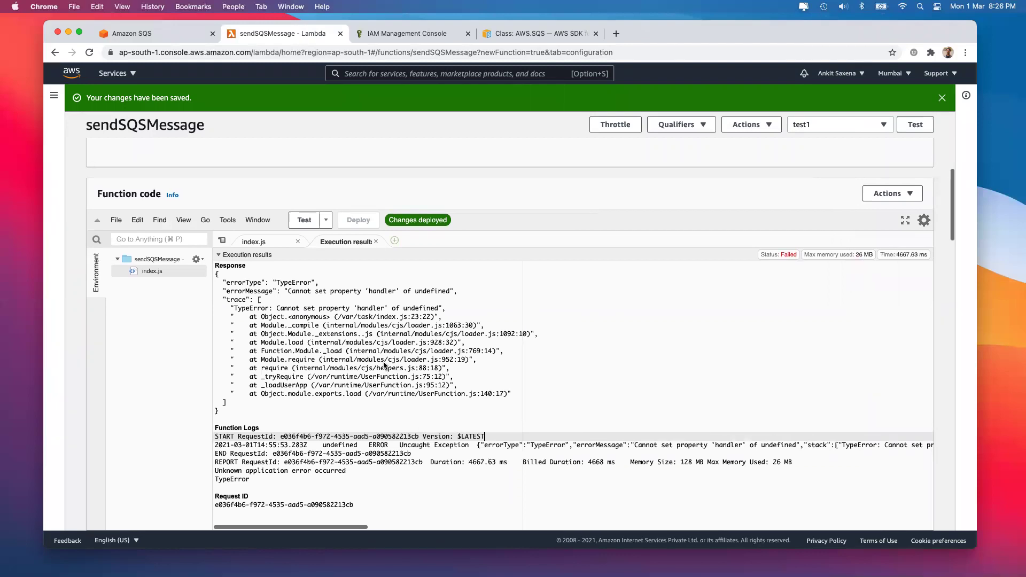
{"action": "scroll", "coordinate": [373, 340], "scroll_direction": "up", "scroll_amount": 10}
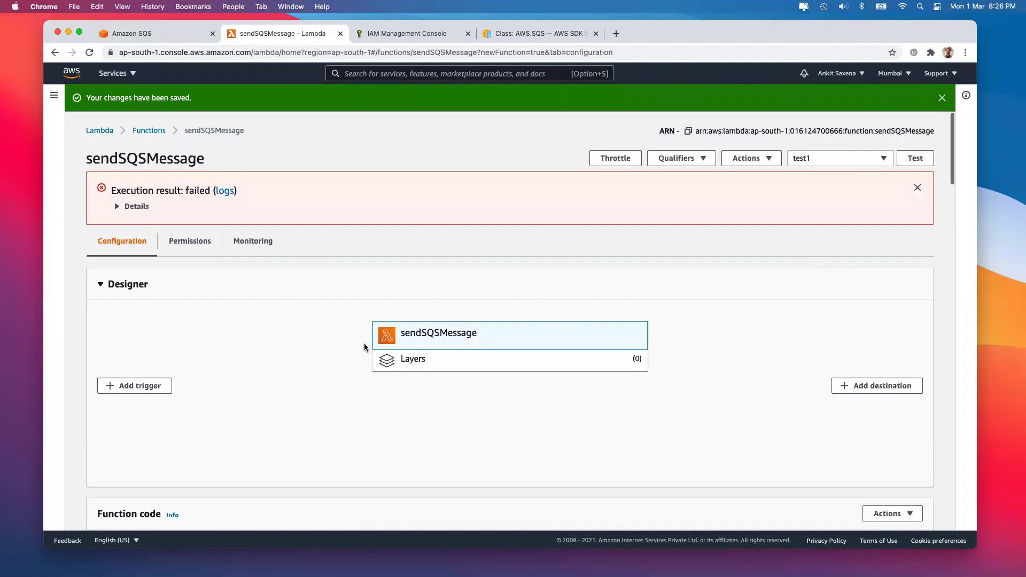
{"action": "scroll", "coordinate": [366, 347], "scroll_direction": "down", "scroll_amount": 18}
{"action": "scroll", "coordinate": [364, 343], "scroll_direction": "up", "scroll_amount": 7}
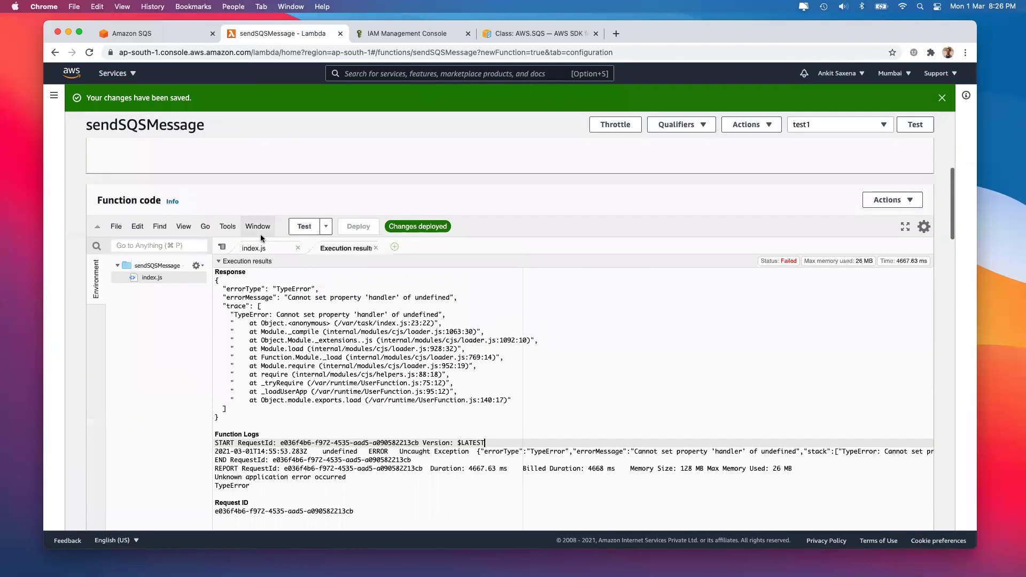
{"action": "left_click", "coordinate": [259, 249]}
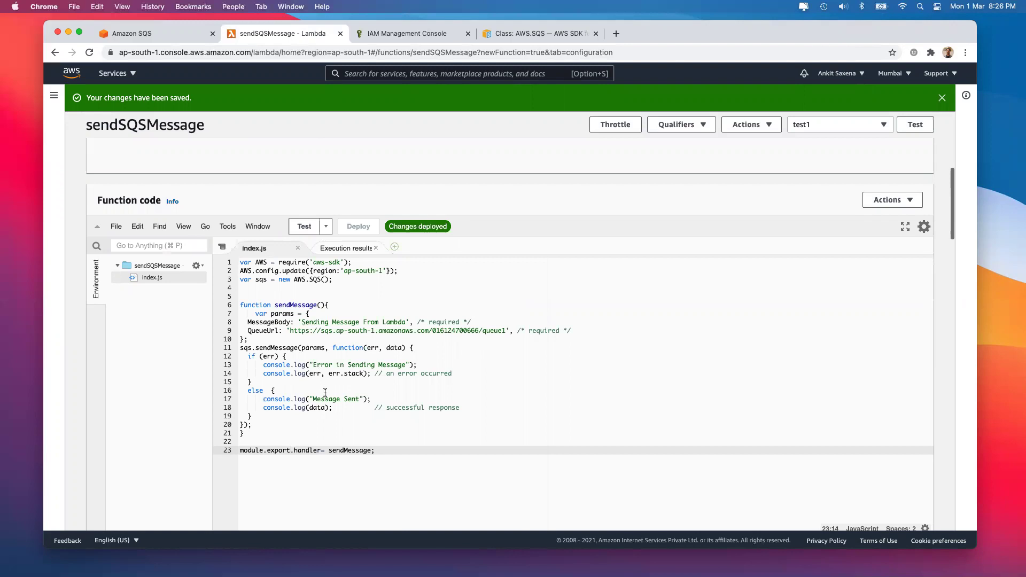
Add console.log("Sending Message") at the start of sendMessage and deploy
{"action": "left_click", "coordinate": [329, 305]}
{"action": "key", "text": "Return"}
{"action": "type", "text": "console.log(\"S"}
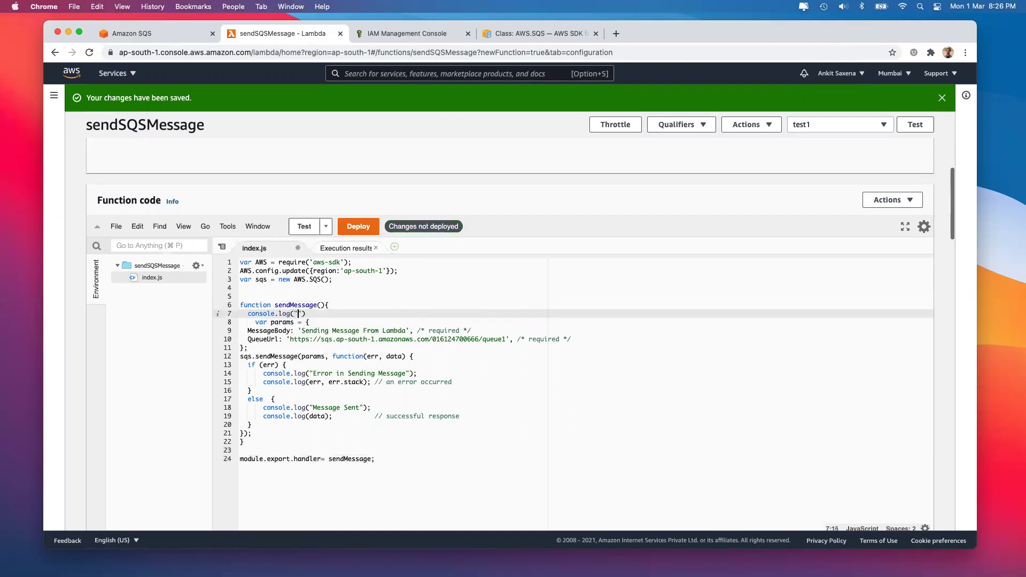
{"action": "type", "text": "ending Message\")"}
{"action": "left_click", "coordinate": [366, 222]}
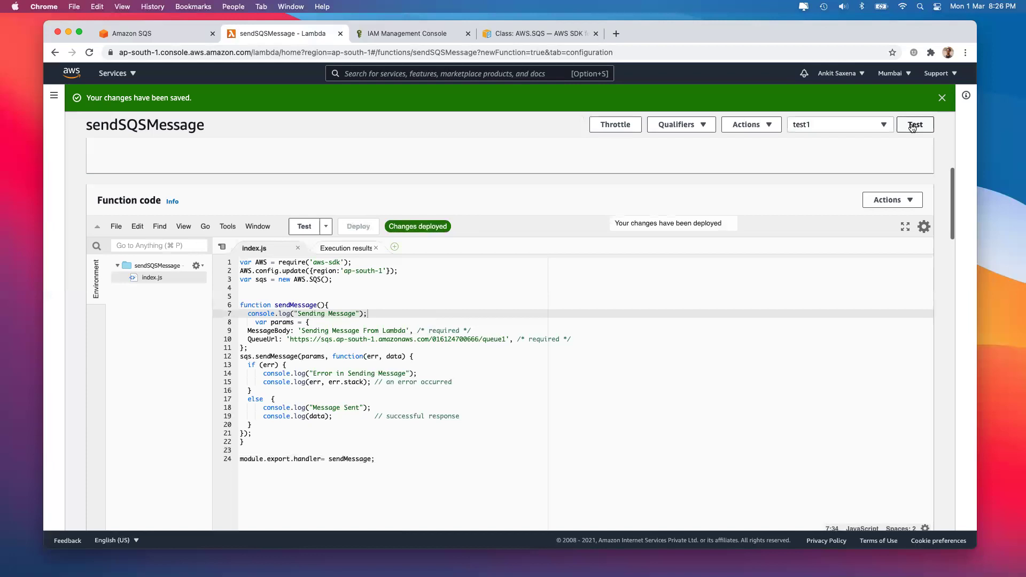
Run the test, review the repeated handler TypeError, and return to index.js
{"action": "left_click", "coordinate": [914, 125]}
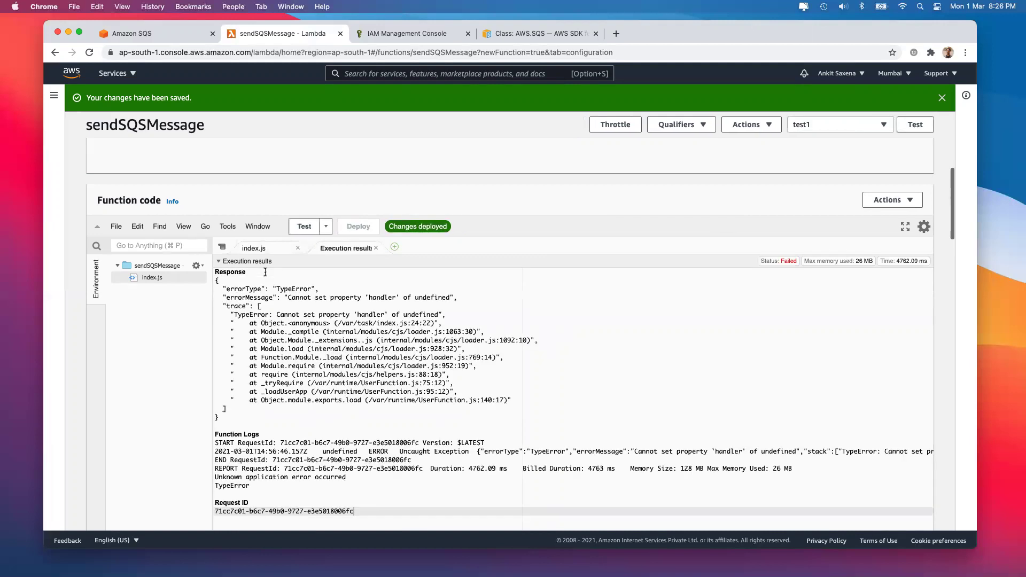
{"action": "scroll", "coordinate": [370, 401], "scroll_direction": "up", "scroll_amount": 1}
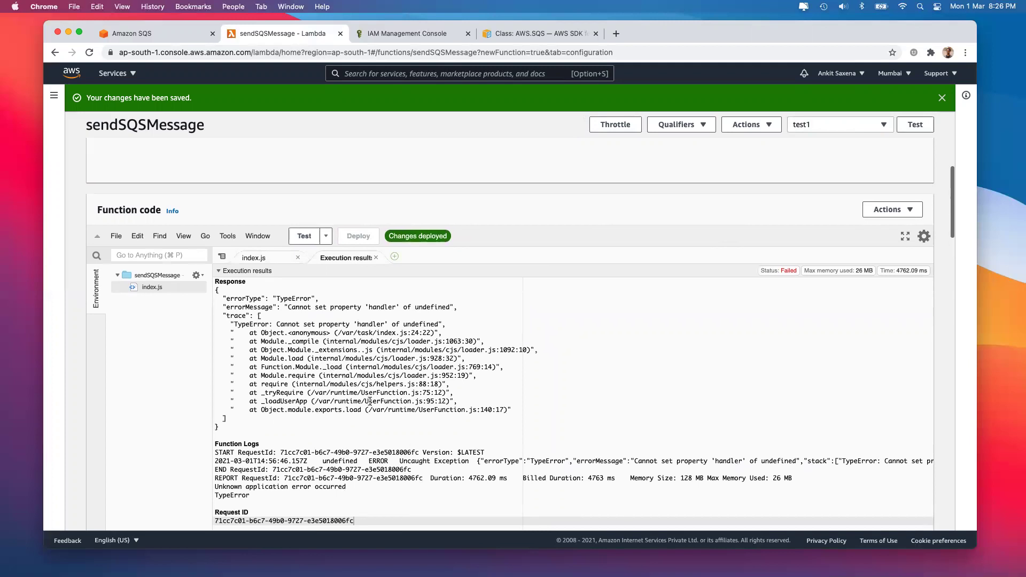
{"action": "scroll", "coordinate": [370, 401], "scroll_direction": "down", "scroll_amount": 2}
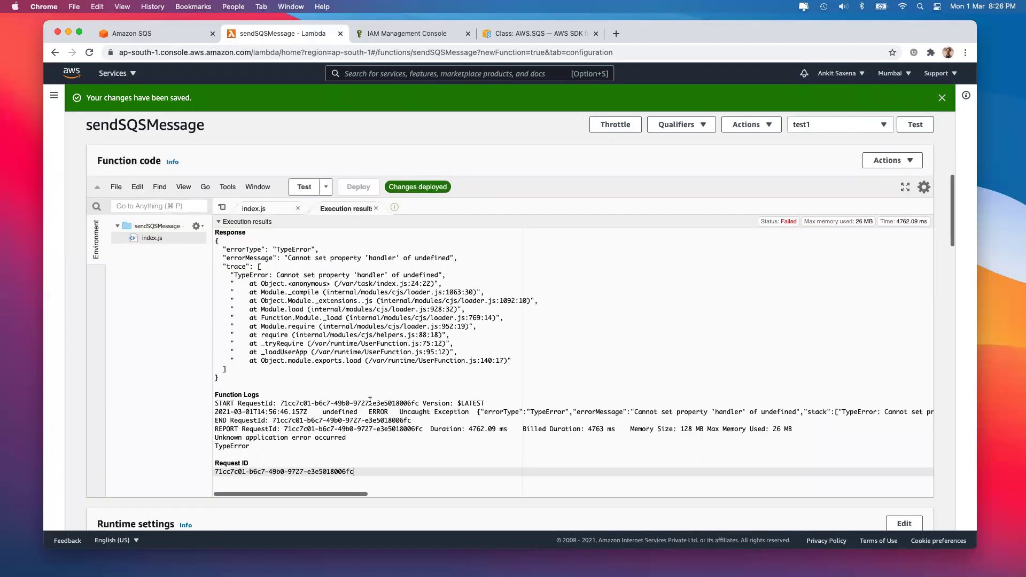
{"action": "scroll", "coordinate": [370, 401], "scroll_direction": "down", "scroll_amount": 1}
{"action": "scroll", "coordinate": [370, 401], "scroll_direction": "up", "scroll_amount": 2}
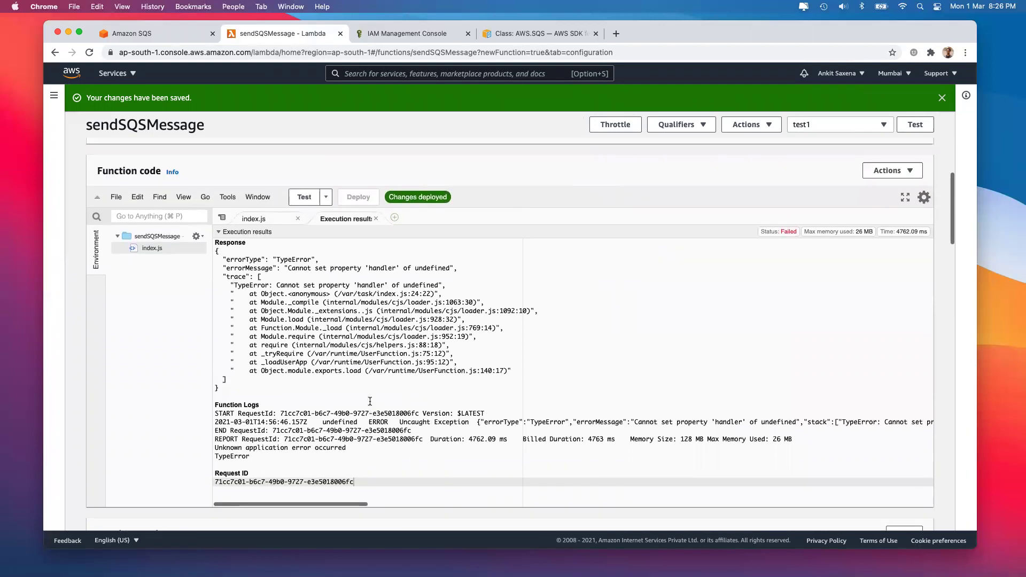
{"action": "left_click", "coordinate": [262, 219]}
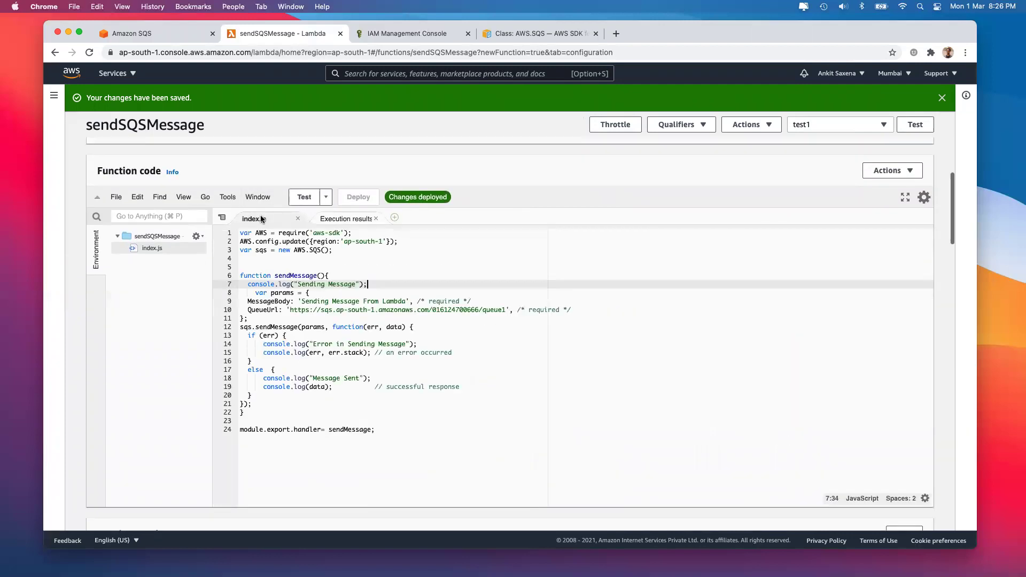
Correct the last line's module.export to module.exports.handler = sendMessage
{"action": "double_click", "coordinate": [293, 276]}
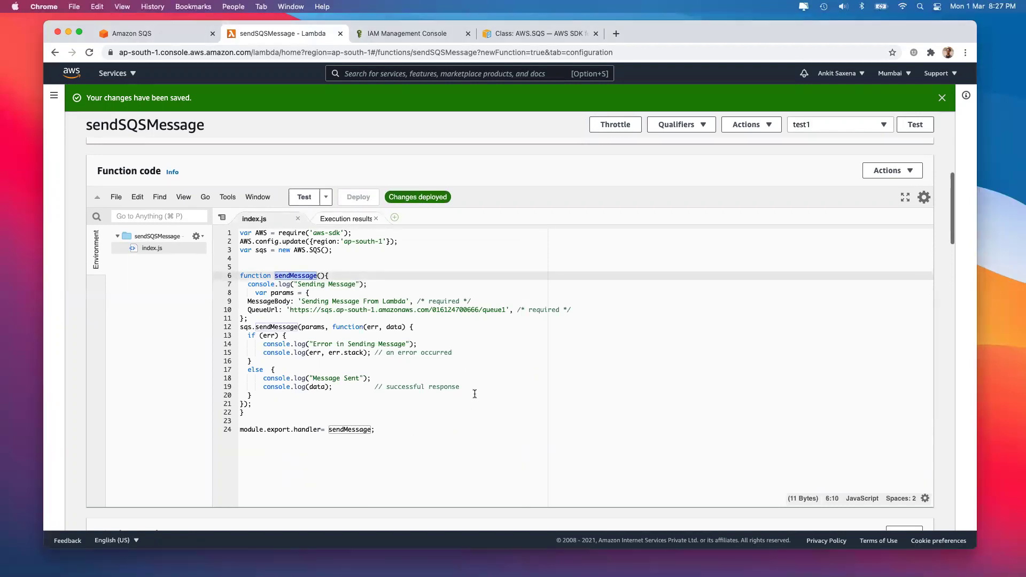
{"action": "scroll", "coordinate": [474, 394], "scroll_direction": "down", "scroll_amount": 3}
{"action": "scroll", "coordinate": [438, 281], "scroll_direction": "up", "scroll_amount": 2}
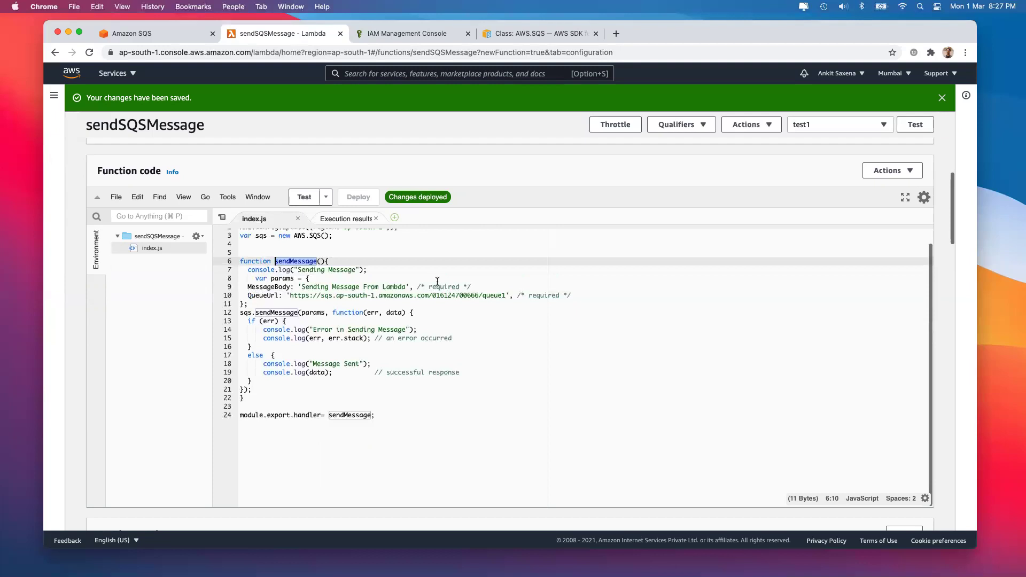
{"action": "left_click", "coordinate": [291, 416]}
{"action": "type", "text": "s"}
{"action": "left_click", "coordinate": [776, 397]}
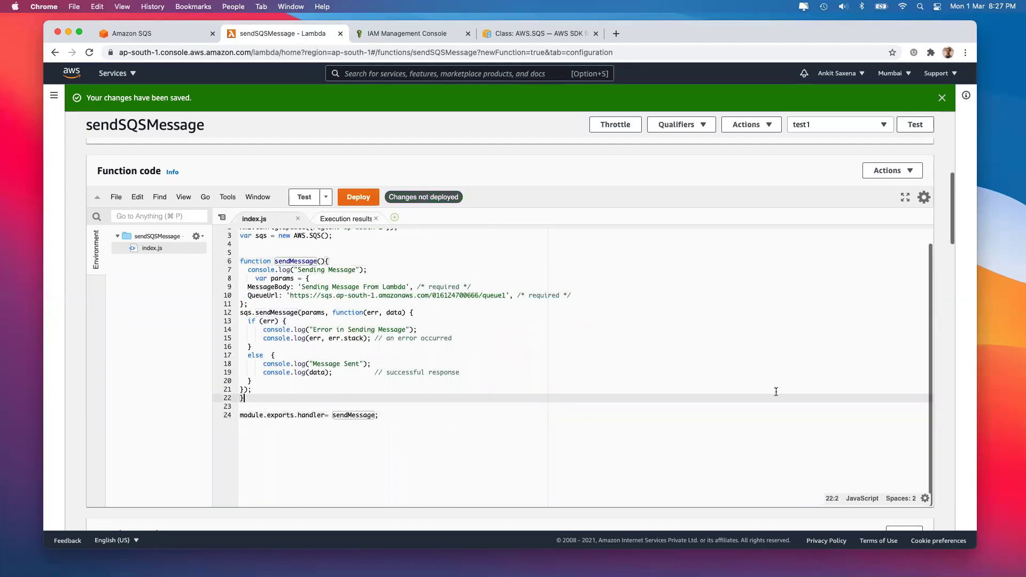
Deploy the fix and run the test, which succeeds logging Message Sent
{"action": "left_click", "coordinate": [358, 197]}
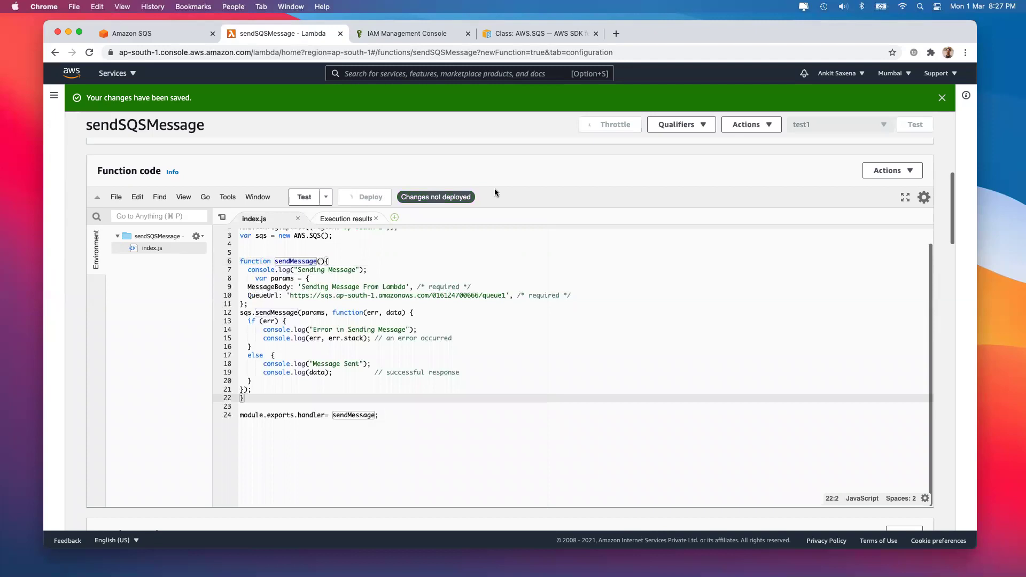
{"action": "left_click", "coordinate": [915, 124]}
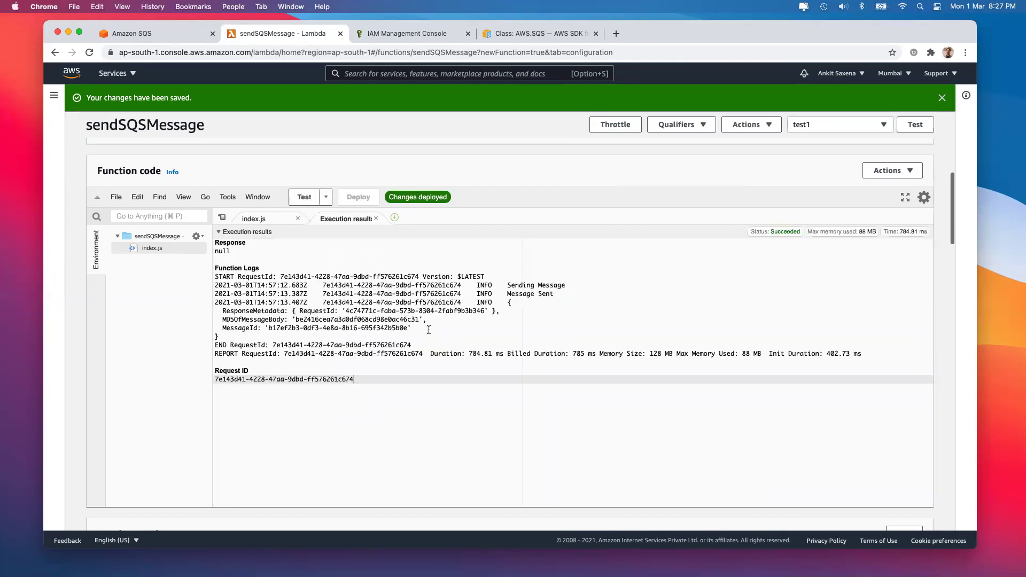
{"action": "scroll", "coordinate": [429, 329], "scroll_direction": "up", "scroll_amount": 2}
{"action": "scroll", "coordinate": [318, 346], "scroll_direction": "up", "scroll_amount": 4}
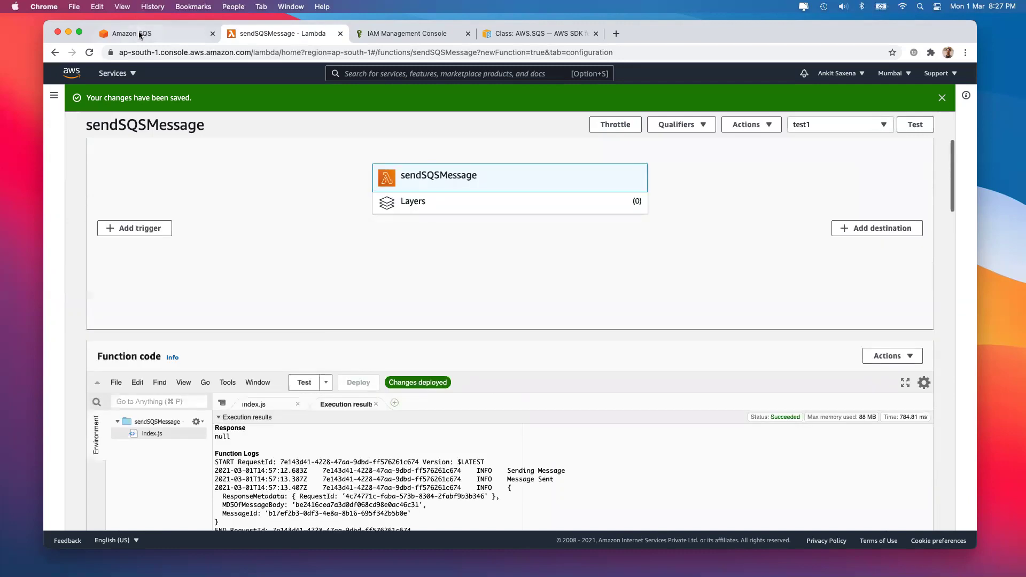
Open queue1's Send and receive messages page and poll for messages
{"action": "left_click", "coordinate": [139, 35]}
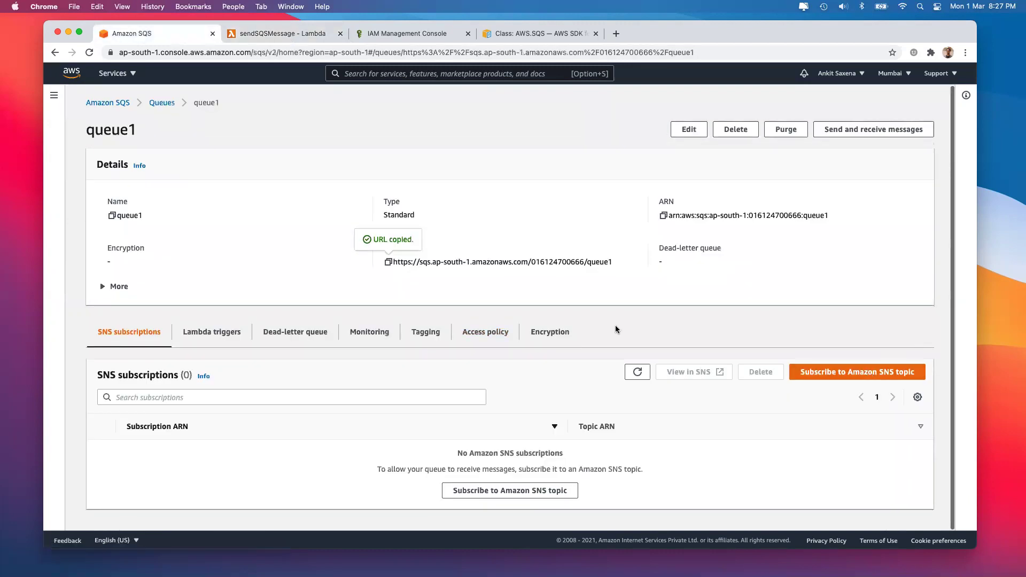
{"action": "left_click", "coordinate": [830, 129]}
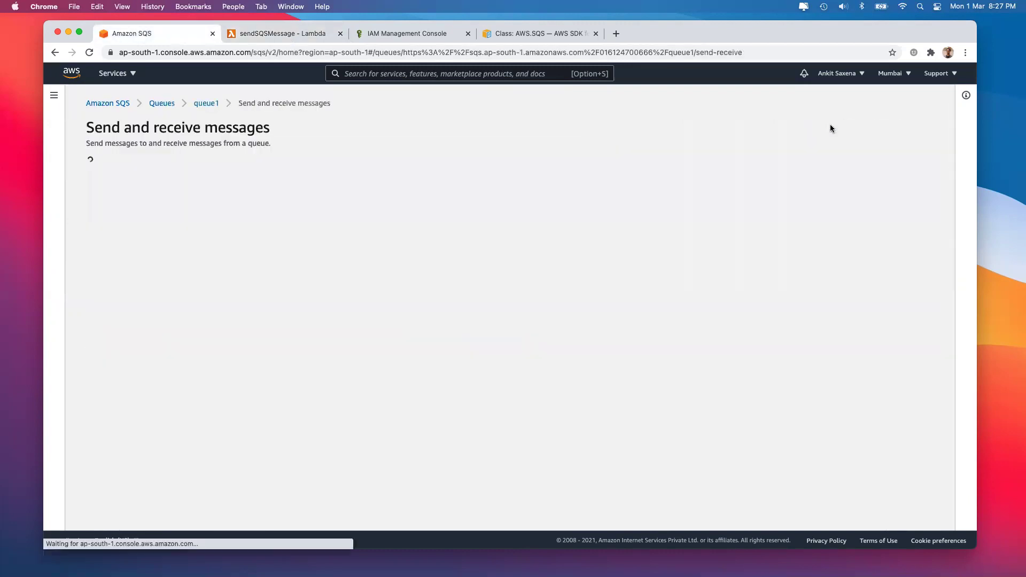
{"action": "scroll", "coordinate": [662, 365], "scroll_direction": "down", "scroll_amount": 2}
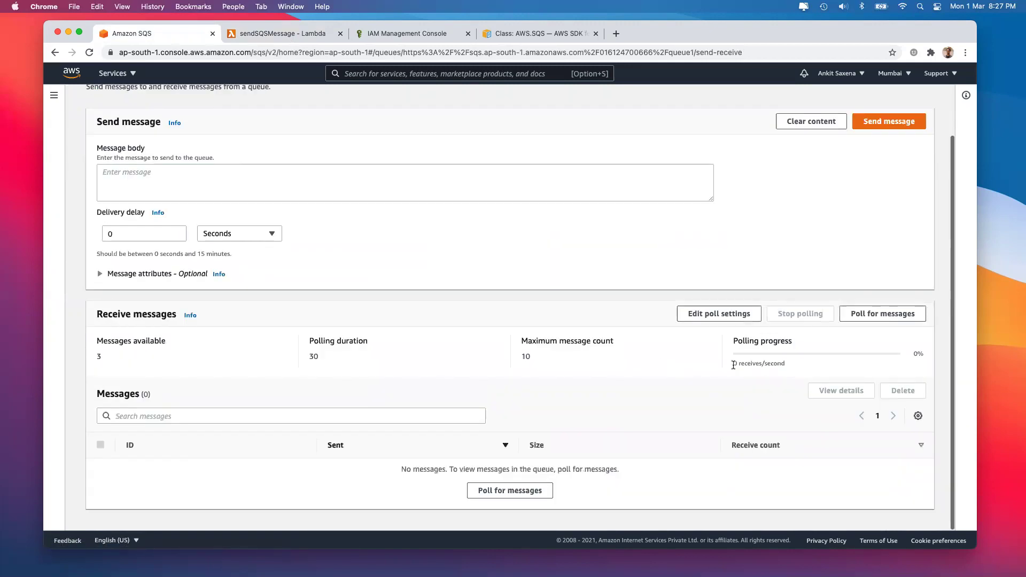
{"action": "left_click", "coordinate": [881, 313]}
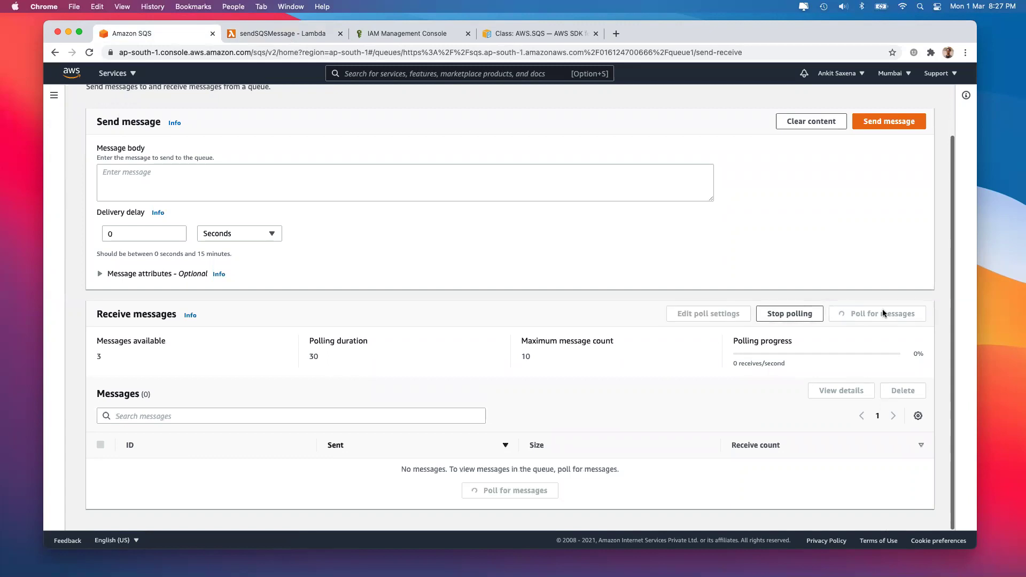
{"action": "scroll", "coordinate": [431, 389], "scroll_direction": "up", "scroll_amount": 1}
{"action": "scroll", "coordinate": [171, 511], "scroll_direction": "down", "scroll_amount": 1}
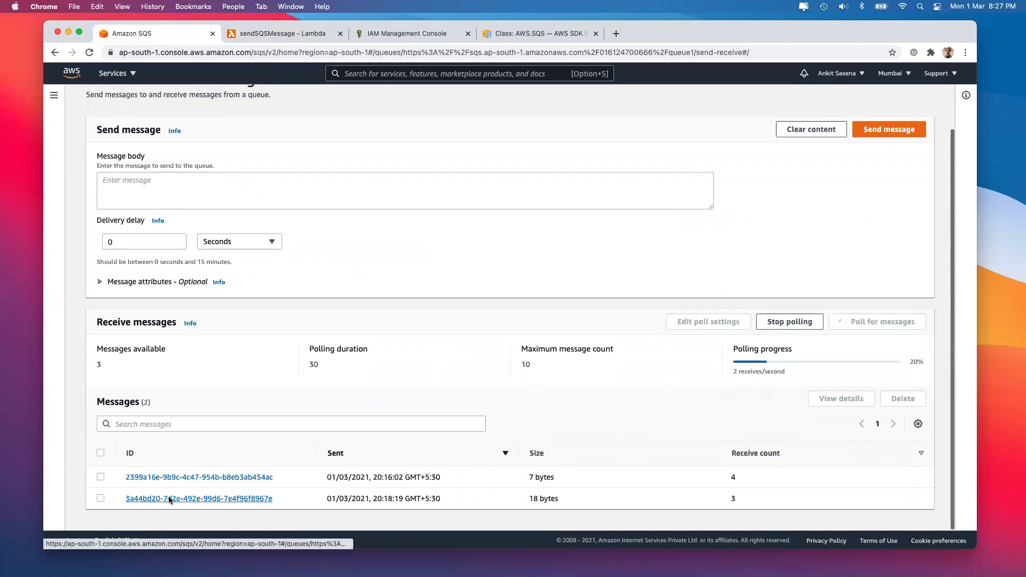
Check the three messages' bodies, finding 'Sending Message From Lambda', then return to Lambda
{"action": "left_click", "coordinate": [167, 497]}
{"action": "key", "text": "Escape"}
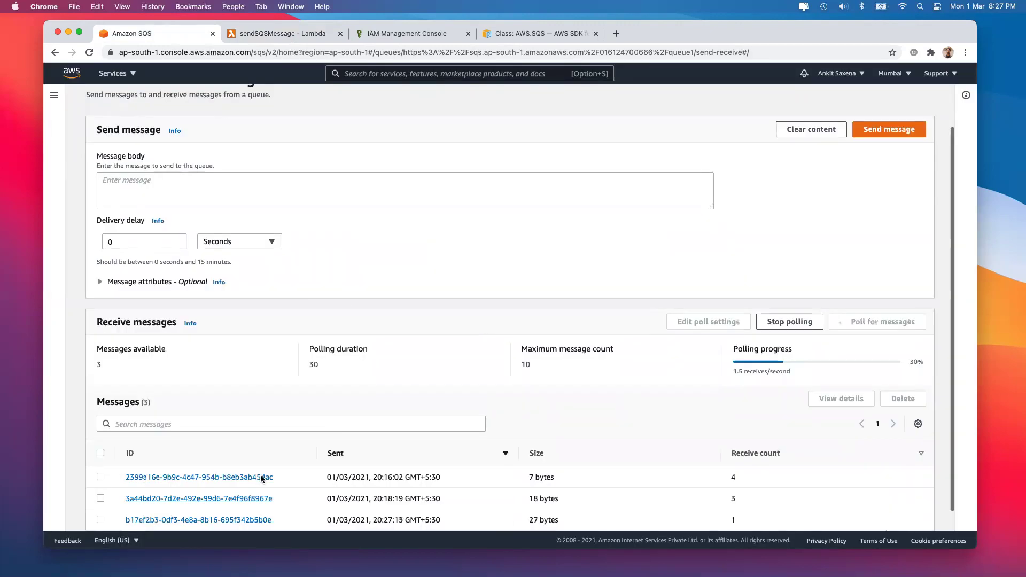
{"action": "left_click", "coordinate": [261, 477]}
{"action": "key", "text": "Escape"}
{"action": "scroll", "coordinate": [256, 417], "scroll_direction": "down", "scroll_amount": 1}
{"action": "left_click", "coordinate": [243, 499]}
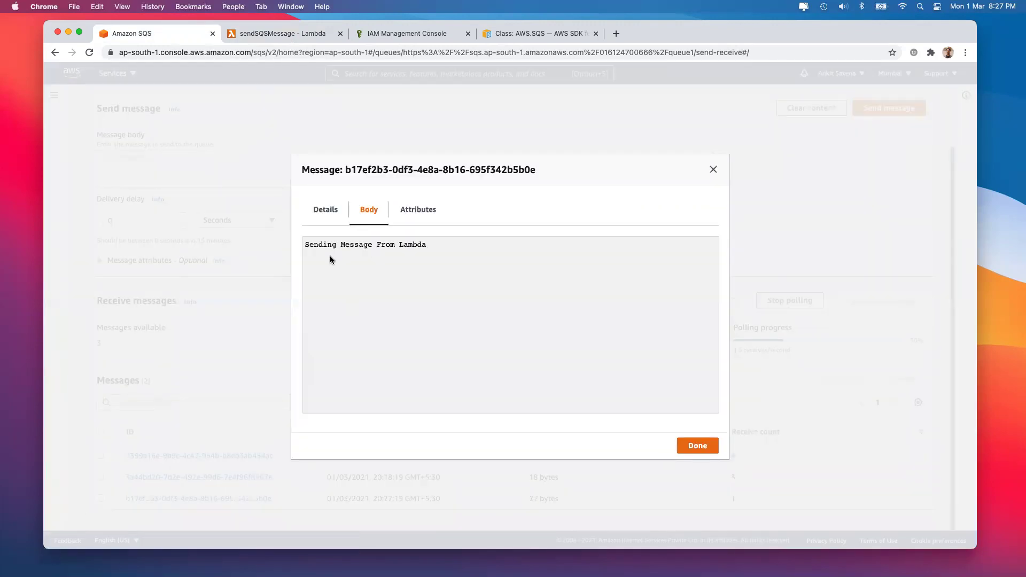
{"action": "left_click", "coordinate": [696, 445]}
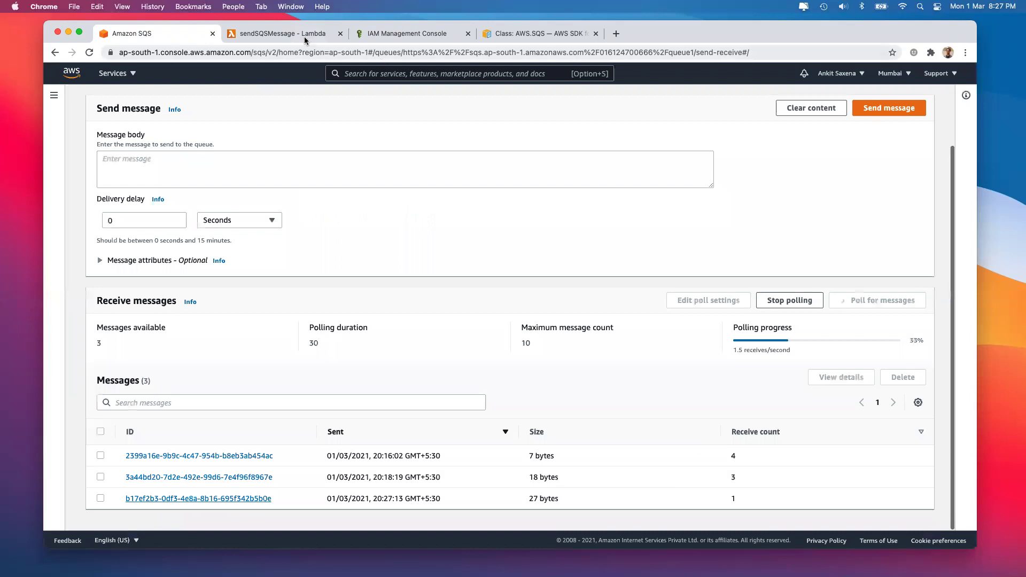
{"action": "left_click", "coordinate": [305, 38]}
Delete the console.log("Sending Message") line from index.js
{"action": "left_click", "coordinate": [256, 405]}
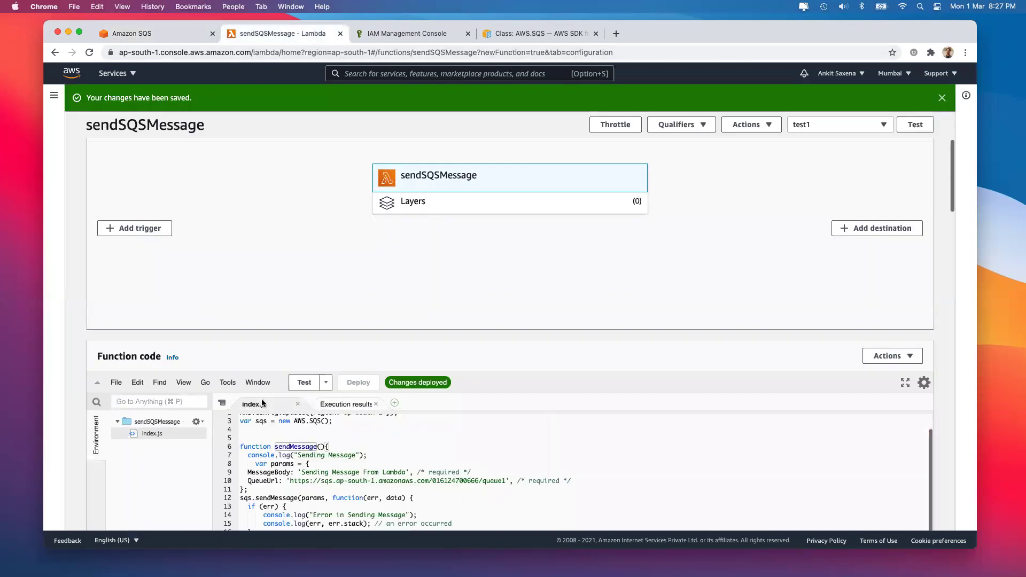
{"action": "scroll", "coordinate": [347, 236], "scroll_direction": "down", "scroll_amount": 4}
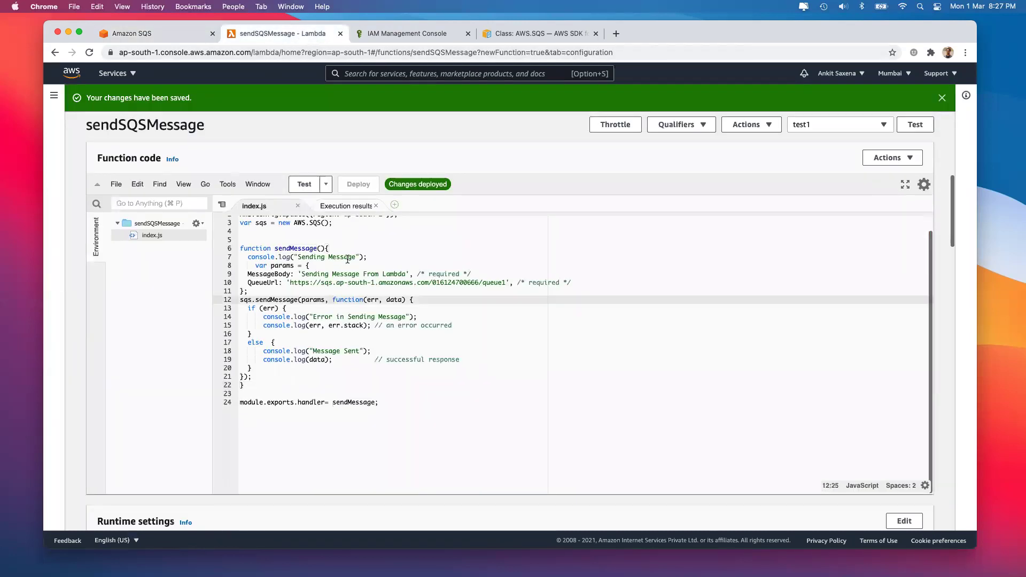
{"action": "left_click", "coordinate": [328, 257]}
{"action": "double_click", "coordinate": [251, 257]}
{"action": "triple_click", "coordinate": [251, 256]}
{"action": "key", "text": "BackSpace"}
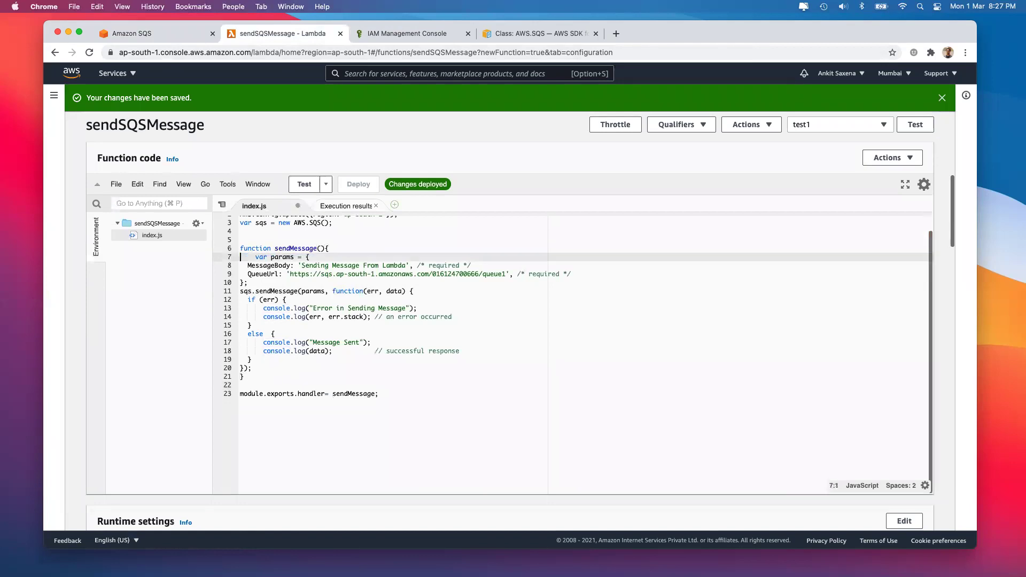
Append ', This is Message-1' to the MessageBody, deploy, and run the test1 event
{"action": "left_click", "coordinate": [405, 266]}
{"action": "type", "text": ", This is Mes"}
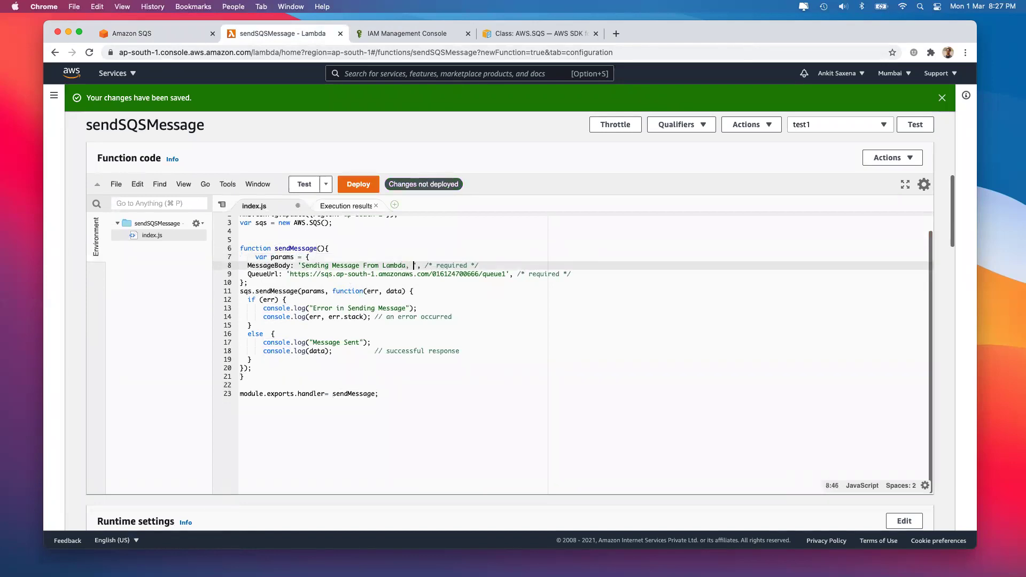
{"action": "type", "text": "sage-1"}
{"action": "left_click", "coordinate": [355, 184]}
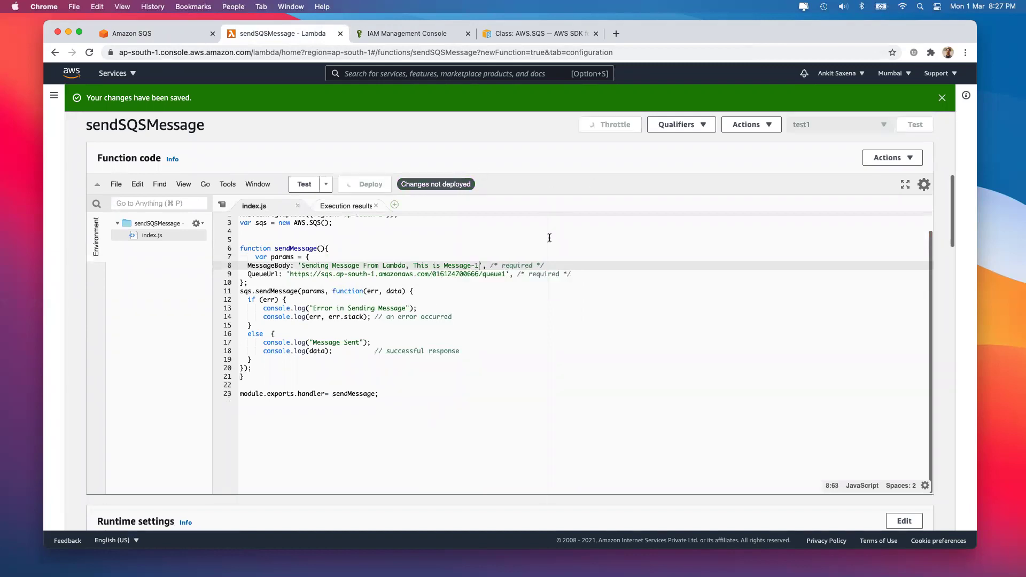
{"action": "key", "text": "super+Down"}
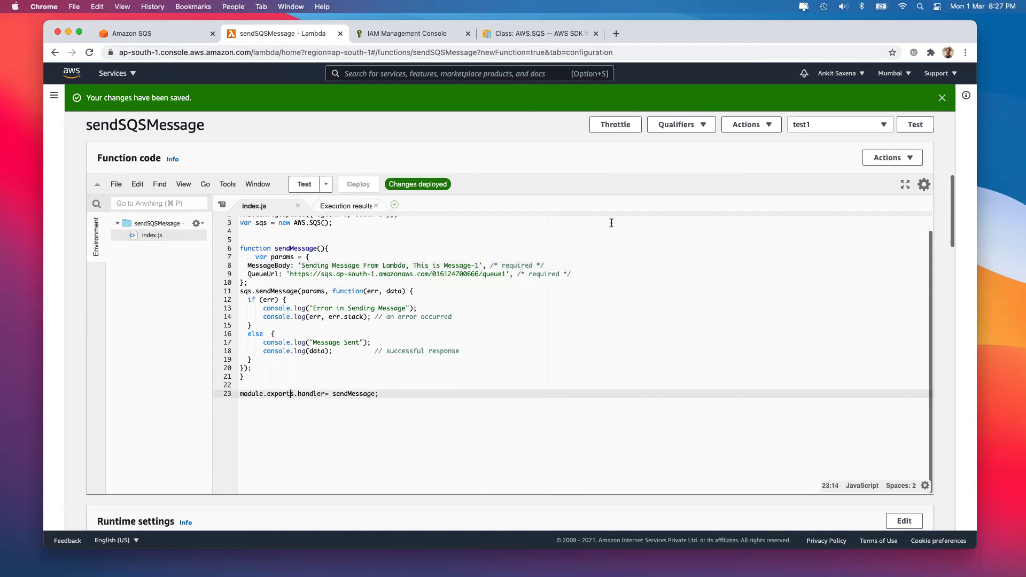
{"action": "left_click", "coordinate": [920, 125]}
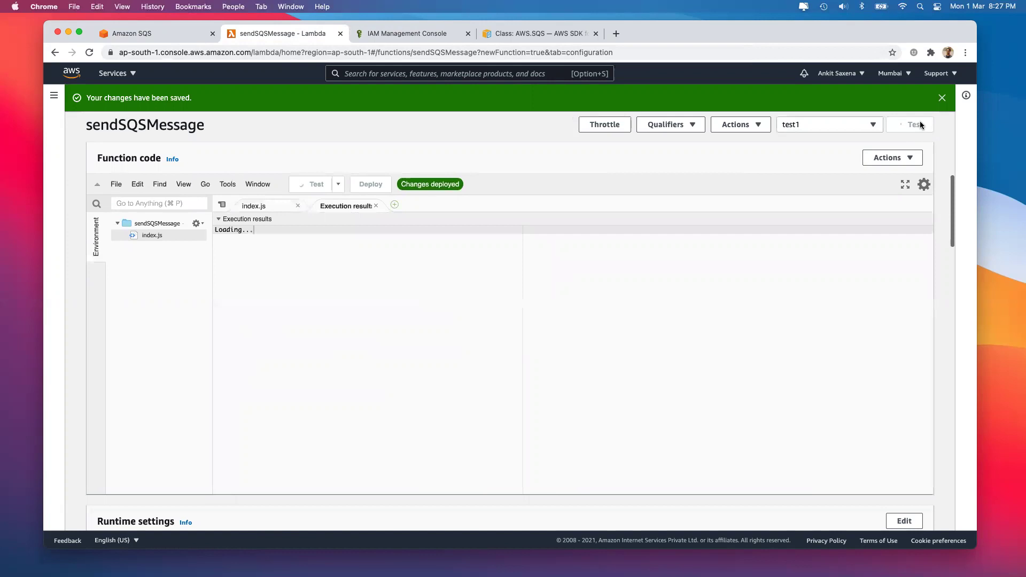
Open queue1's newest 46-byte message and review its Body, Details and Attributes tabs
{"action": "left_click", "coordinate": [168, 35]}
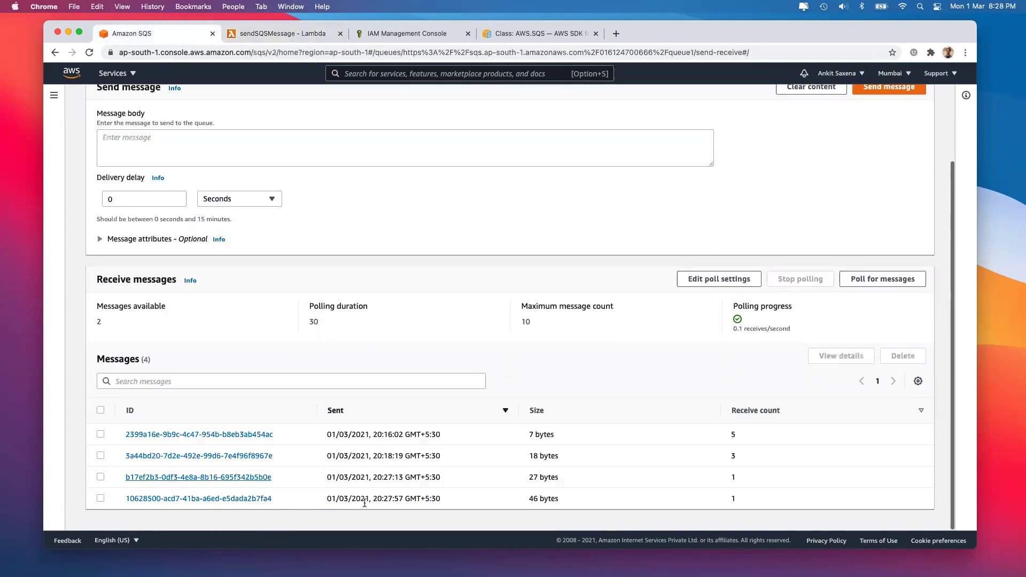
{"action": "left_click_drag", "start_coordinate": [331, 498], "coordinate": [372, 498]}
{"action": "left_click", "coordinate": [374, 483]}
{"action": "left_click", "coordinate": [253, 500]}
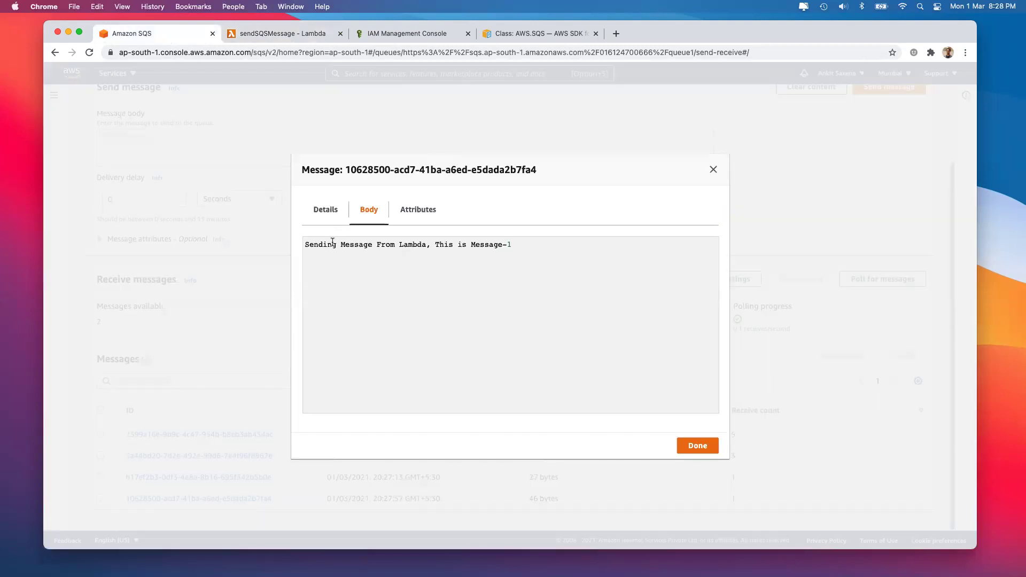
{"action": "left_click_drag", "start_coordinate": [332, 241], "coordinate": [605, 244]}
{"action": "left_click", "coordinate": [325, 209]}
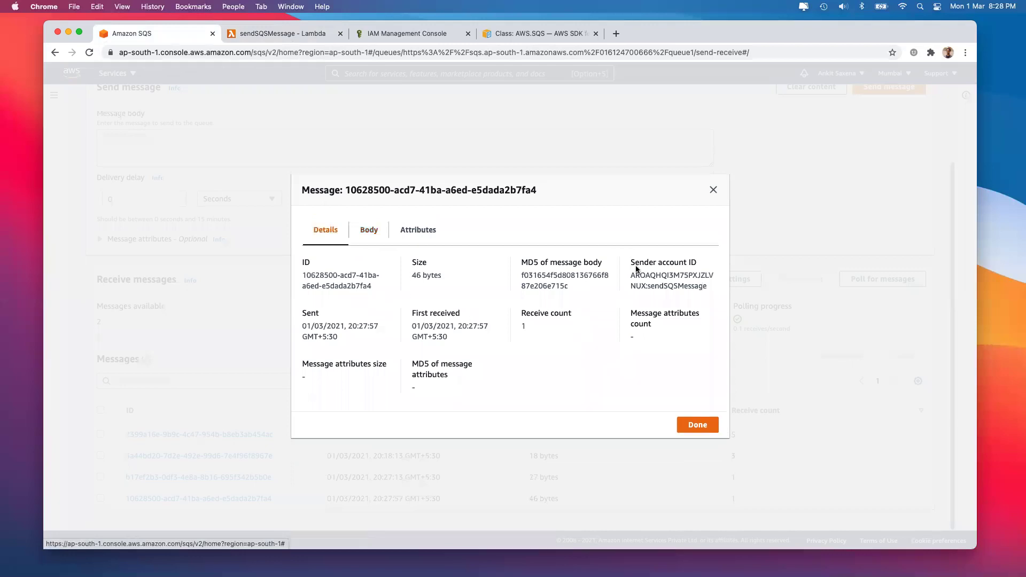
{"action": "triple_click", "coordinate": [688, 280]}
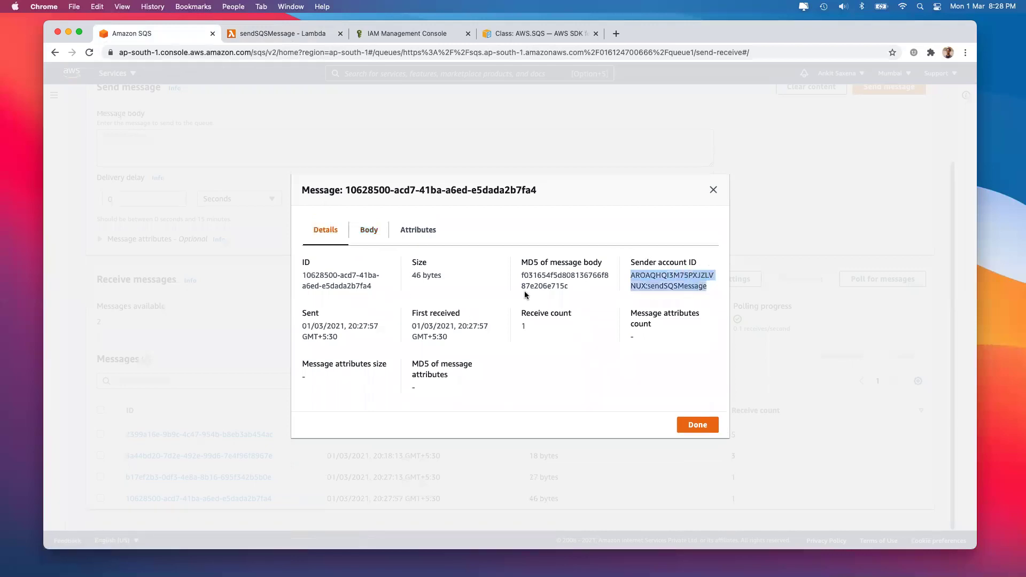
{"action": "left_click", "coordinate": [412, 229]}
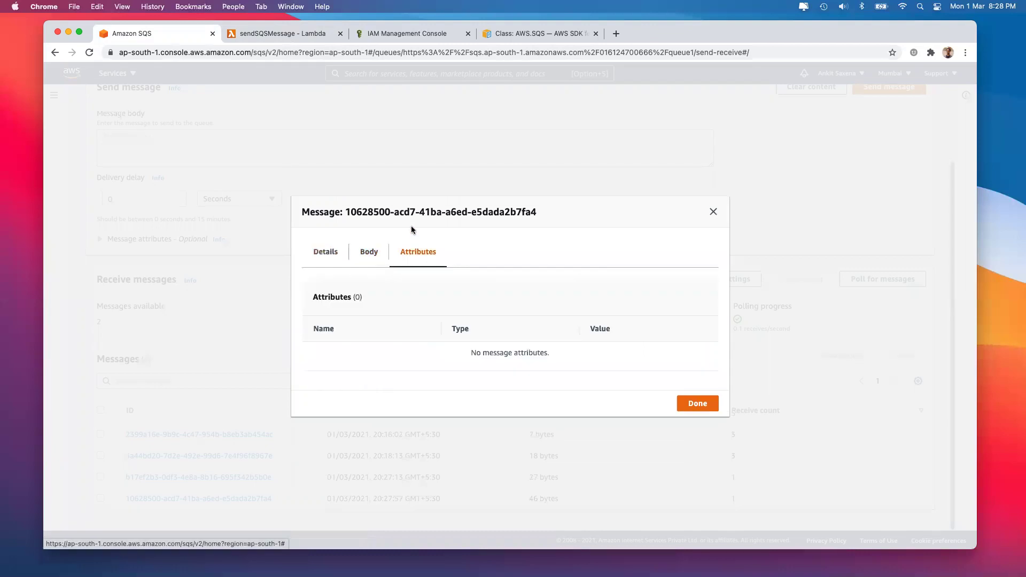
Look over the MessageAttributes block in the SDK sendMessage example, then return to sendSQSMessage
{"action": "left_click", "coordinate": [498, 36]}
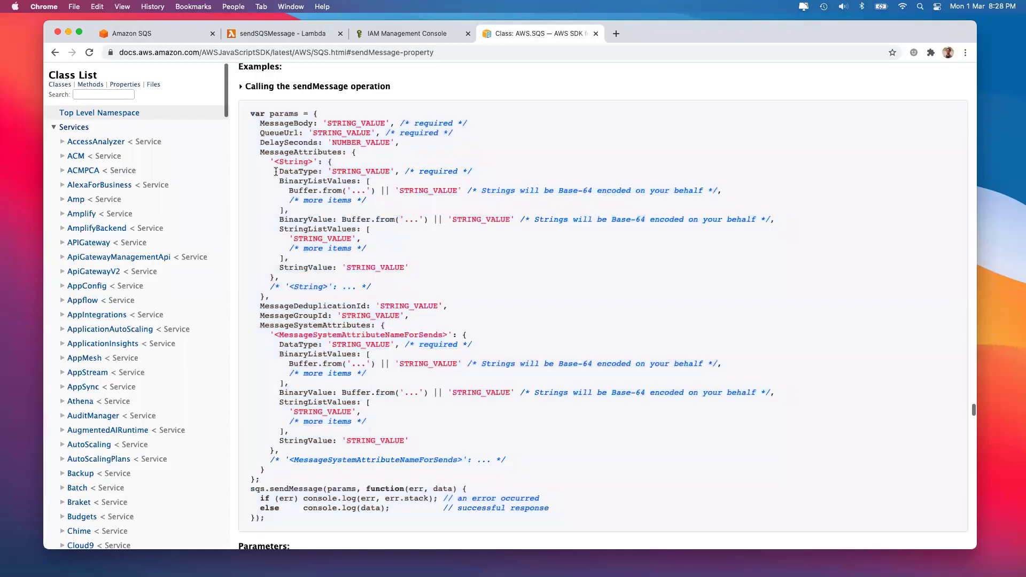
{"action": "left_click_drag", "start_coordinate": [259, 150], "coordinate": [277, 293]}
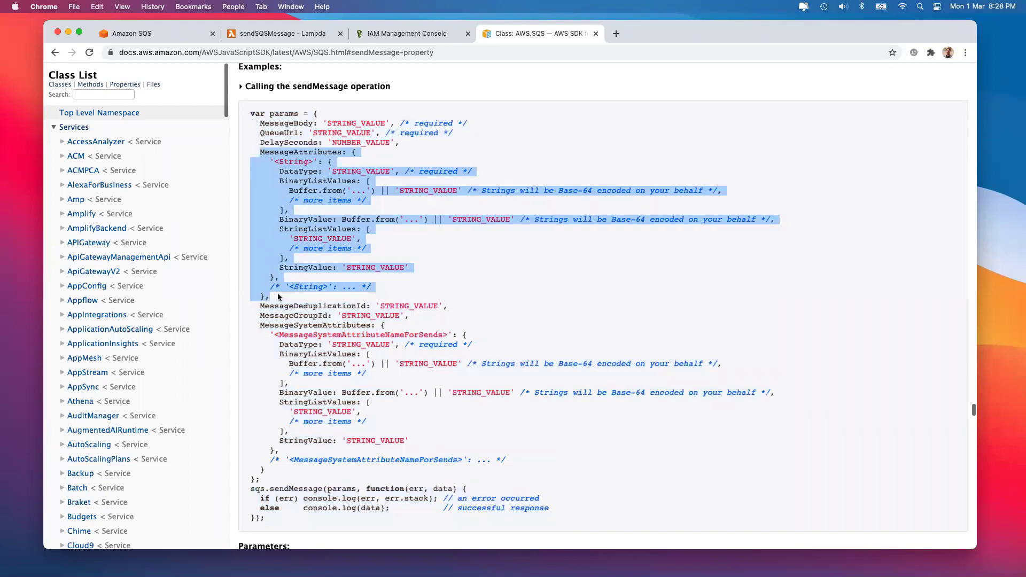
{"action": "left_click", "coordinate": [418, 33]}
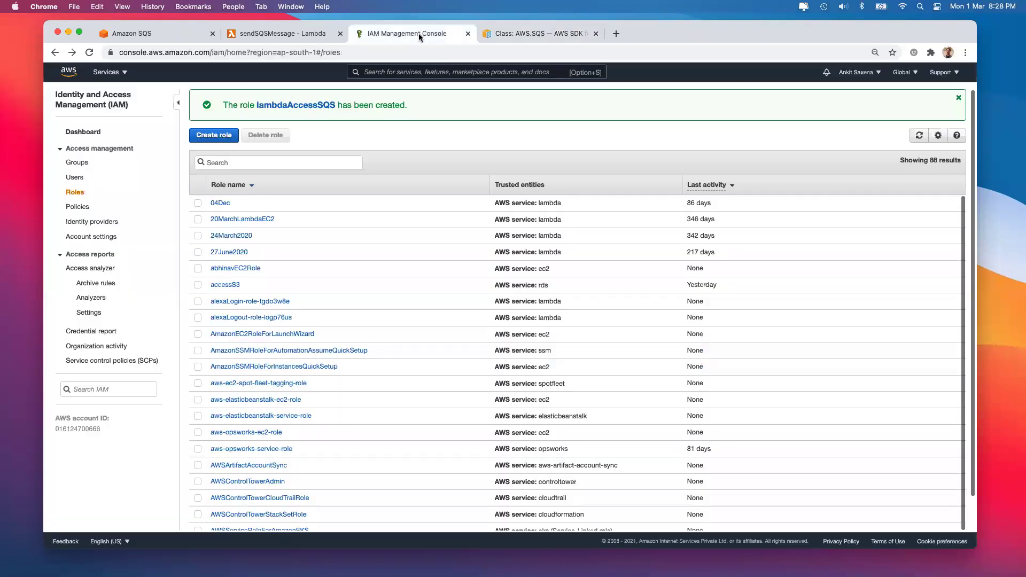
{"action": "left_click", "coordinate": [318, 35]}
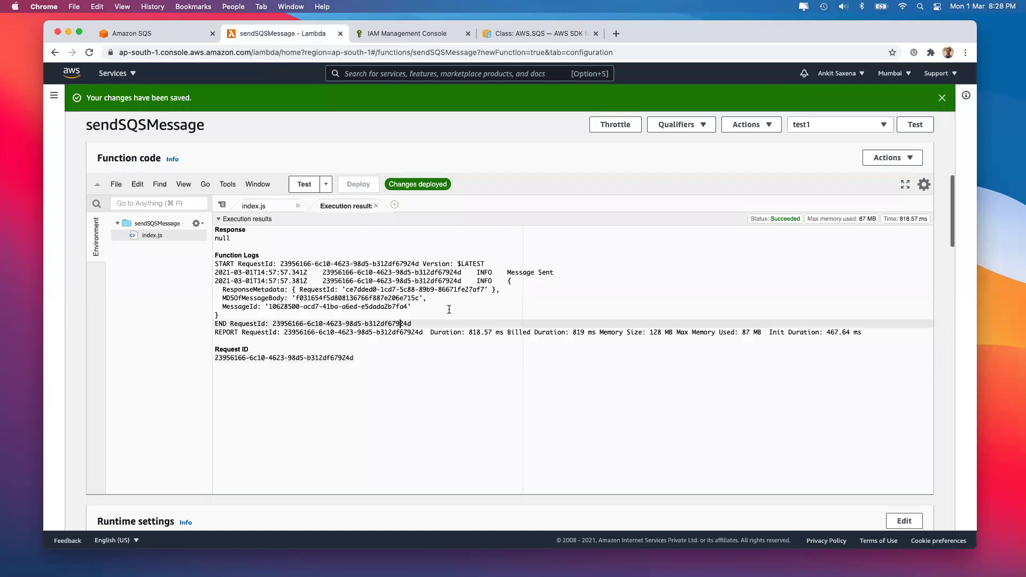
Replace the line-8 MessageBody text with an e-mail address
{"action": "scroll", "coordinate": [449, 309], "scroll_direction": "up", "scroll_amount": 2}
{"action": "left_click", "coordinate": [268, 256]}
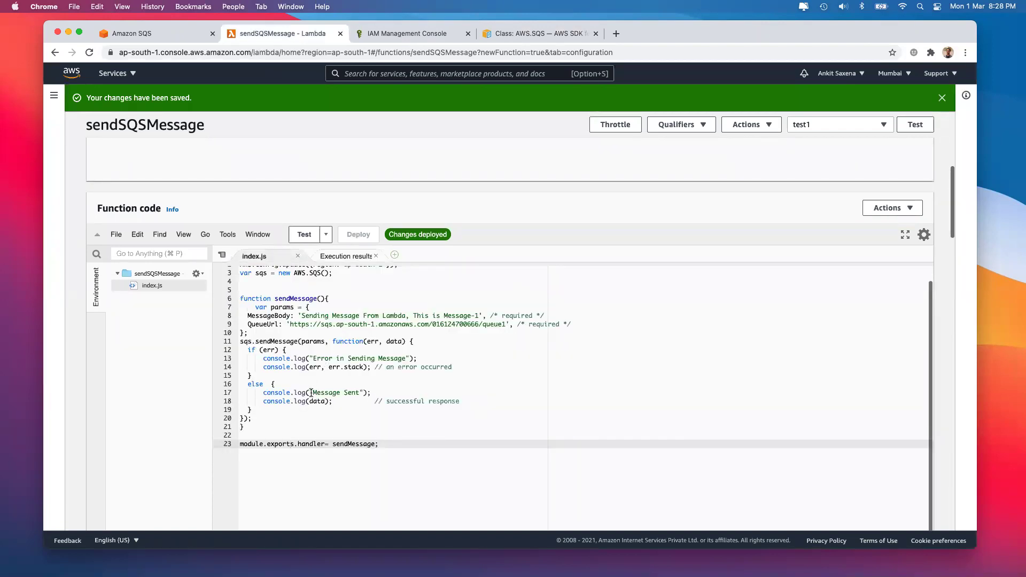
{"action": "left_click_drag", "start_coordinate": [301, 315], "coordinate": [559, 317]}
{"action": "left_click_drag", "start_coordinate": [494, 324], "coordinate": [476, 316]}
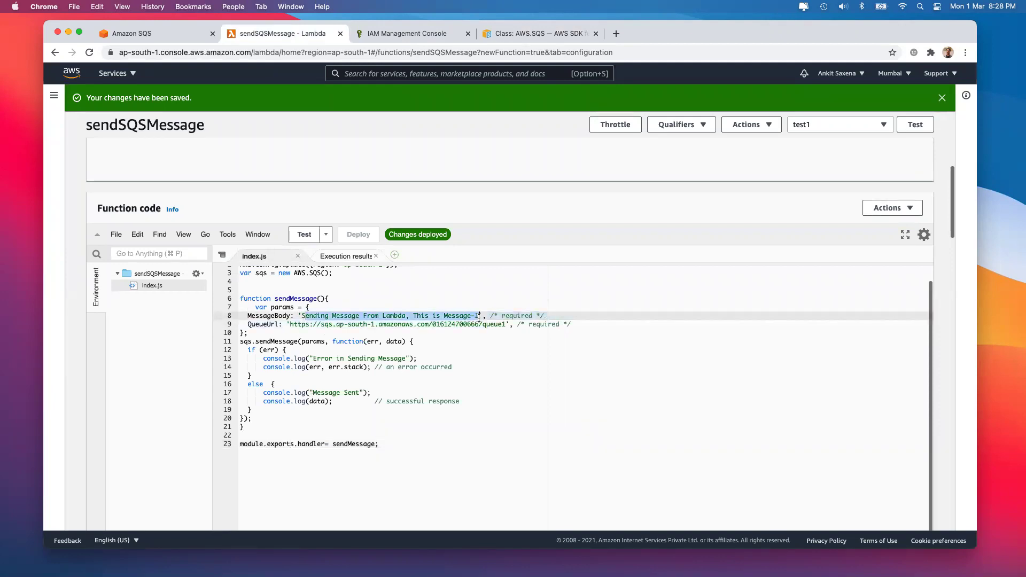
{"action": "type", "text": "S"}
{"action": "key", "text": "BackSpace"}
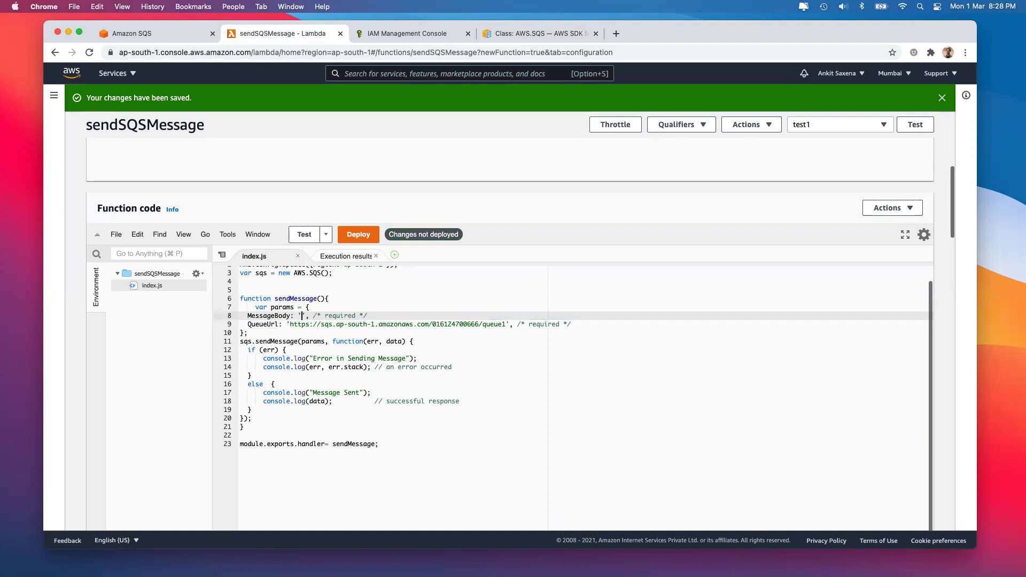
Deploy the edited function and run its test again
{"action": "left_click", "coordinate": [562, 281]}
{"action": "left_click", "coordinate": [365, 234]}
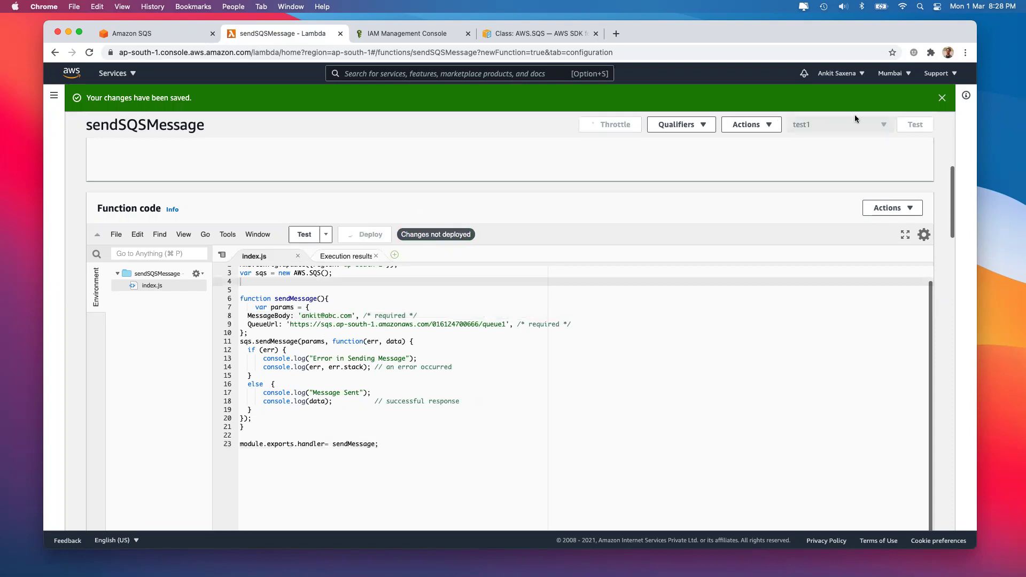
{"action": "left_click", "coordinate": [915, 124]}
Close the old message dialog in SQS and poll queue1 for new messages
{"action": "left_click", "coordinate": [425, 33]}
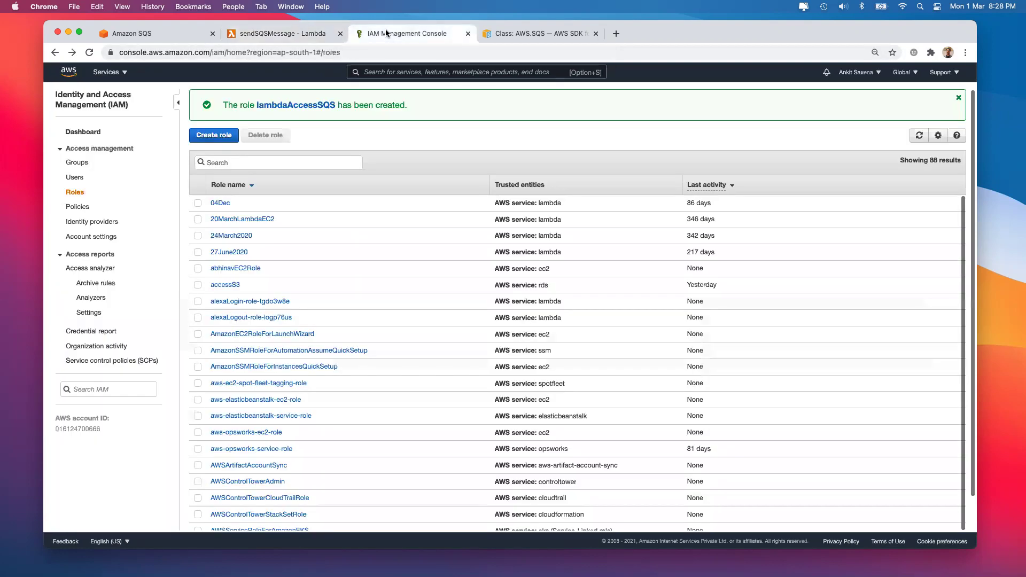
{"action": "left_click", "coordinate": [131, 34]}
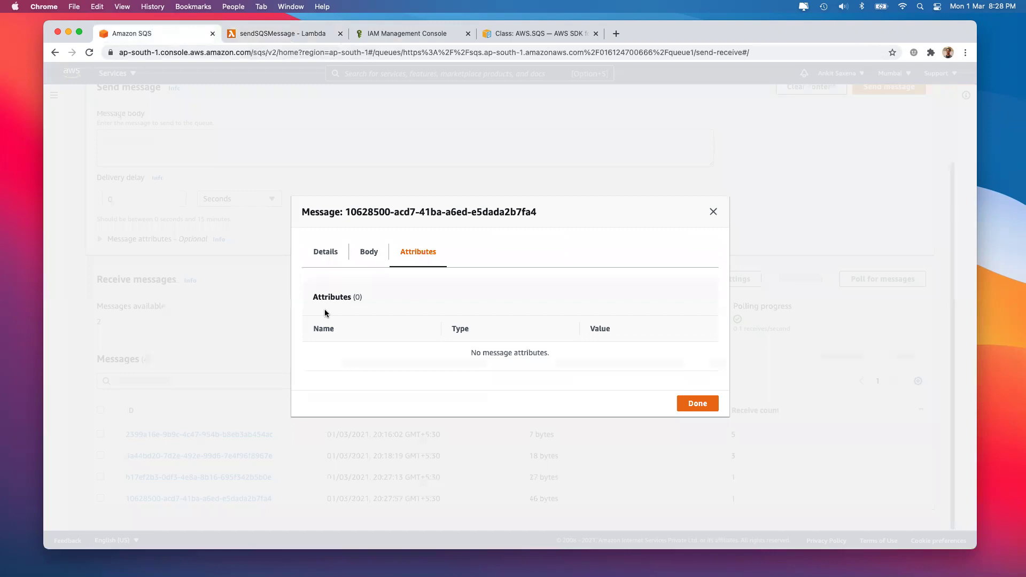
{"action": "left_click", "coordinate": [696, 405]}
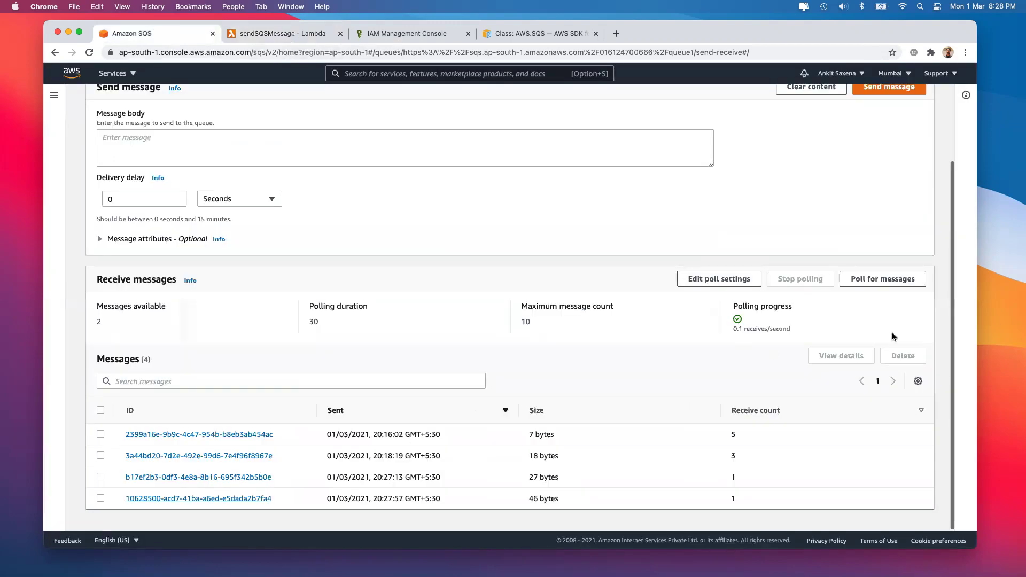
{"action": "left_click", "coordinate": [872, 281]}
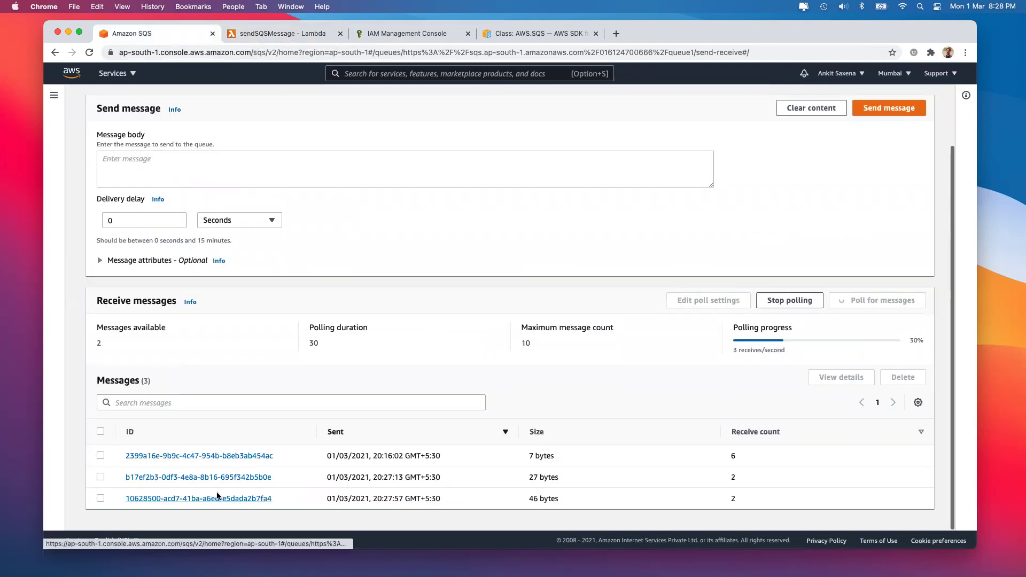
Confirm the newest 13-byte message holds the e-mail address, then return to Lambda
{"action": "scroll", "coordinate": [368, 429], "scroll_direction": "down", "scroll_amount": 1}
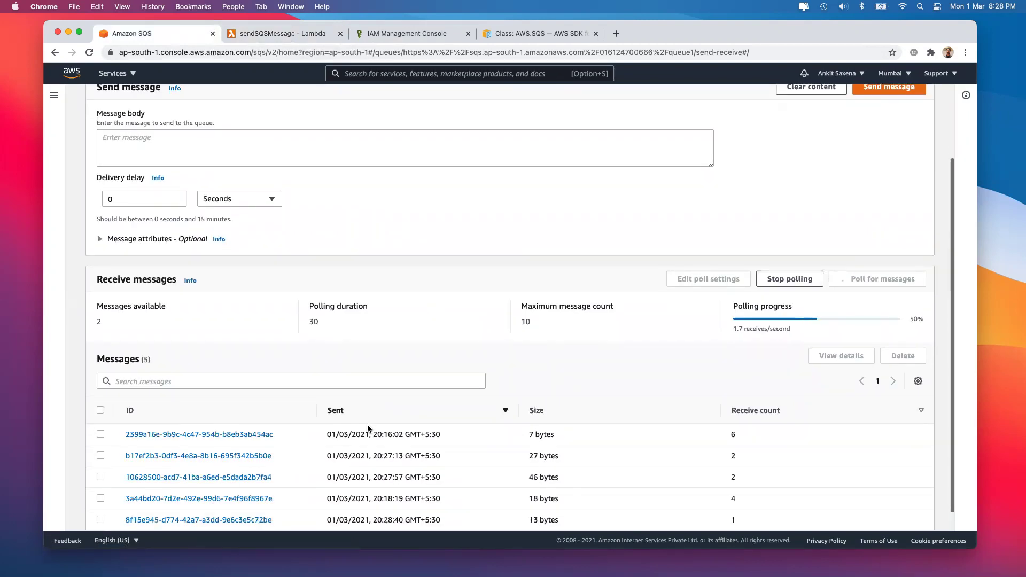
{"action": "scroll", "coordinate": [367, 428], "scroll_direction": "down", "scroll_amount": 1}
{"action": "left_click", "coordinate": [247, 500]}
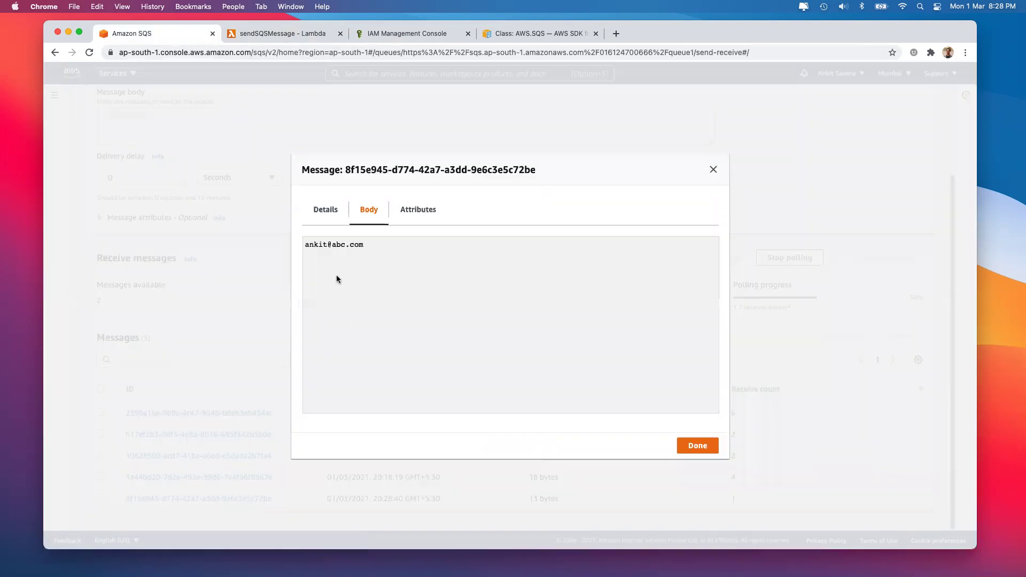
{"action": "left_click_drag", "start_coordinate": [307, 244], "coordinate": [370, 244]}
{"action": "key", "text": "Escape"}
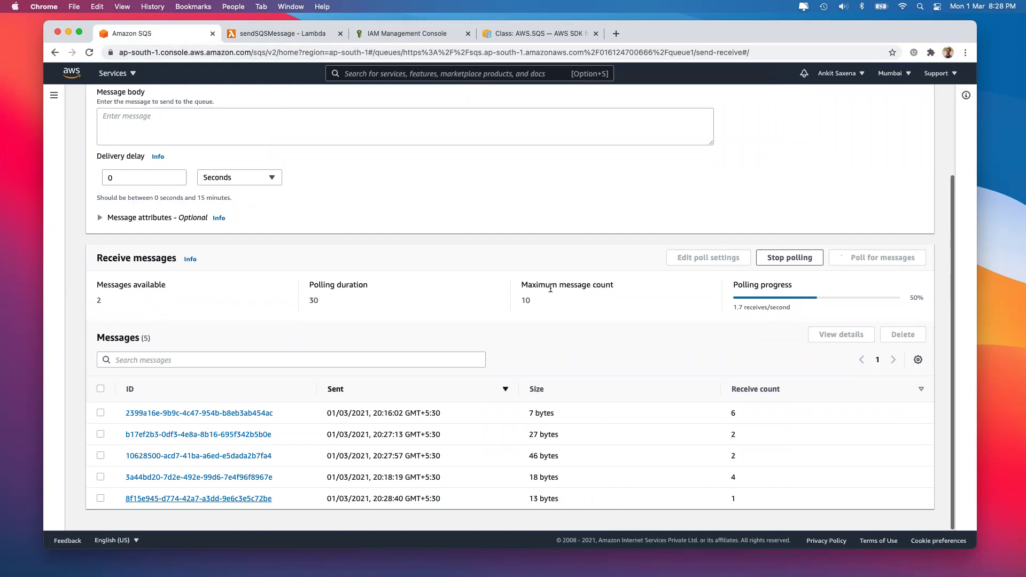
{"action": "right_click", "coordinate": [435, 180]}
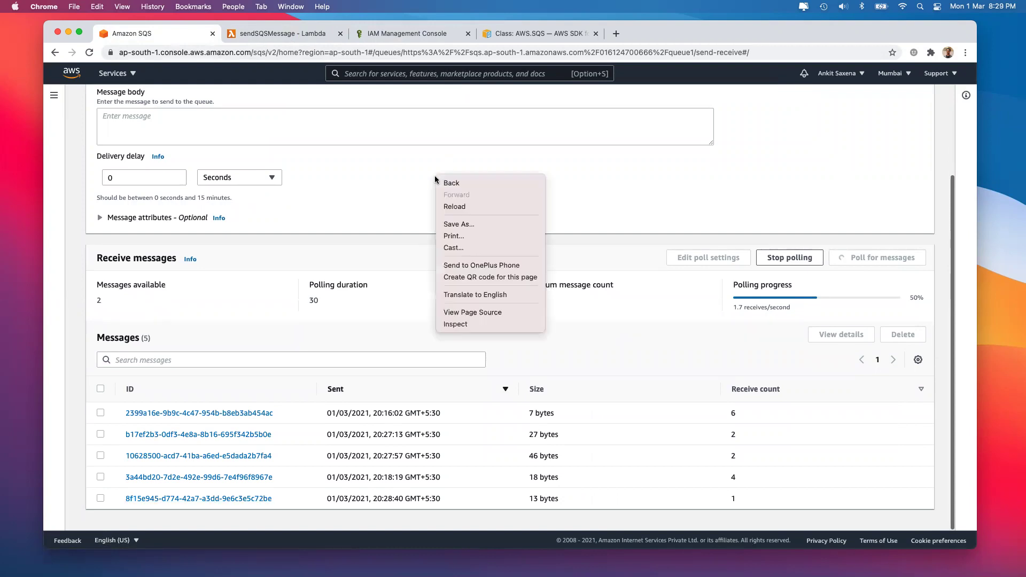
{"action": "left_click", "coordinate": [376, 191]}
{"action": "scroll", "coordinate": [376, 191], "scroll_direction": "up", "scroll_amount": 5}
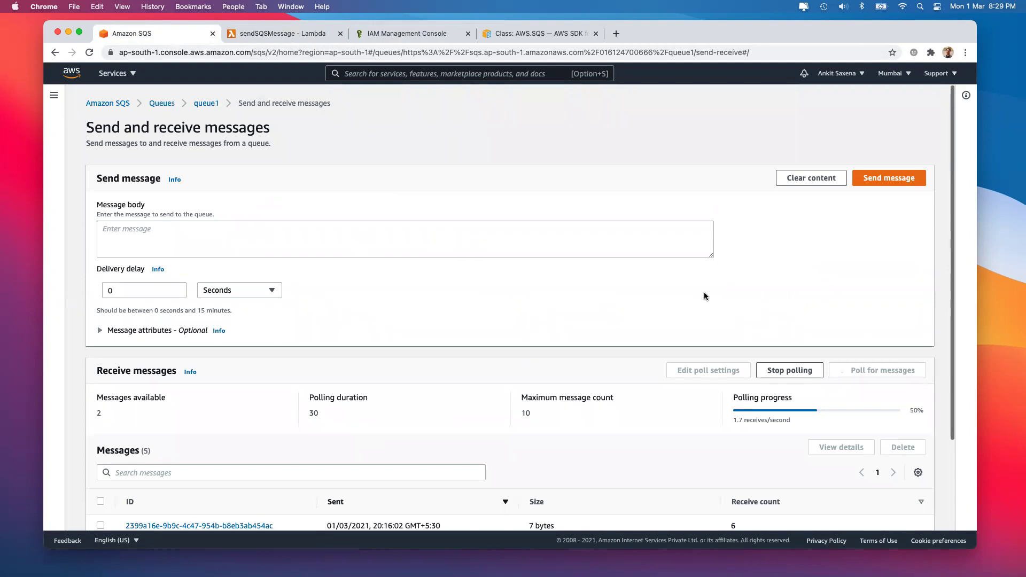
{"action": "left_click", "coordinate": [312, 33]}
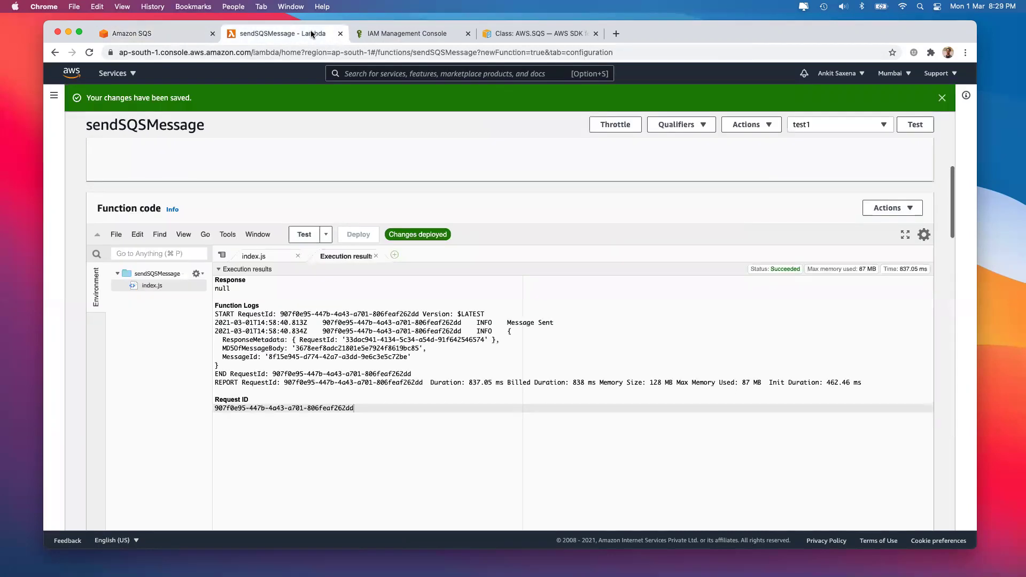
Show the sendSQSMessage index.js code from the top, rerun the test, and select sendMessage on line 6
{"action": "left_click", "coordinate": [354, 375]}
{"action": "scroll", "coordinate": [355, 376], "scroll_direction": "up", "scroll_amount": 1}
{"action": "left_click", "coordinate": [253, 273]}
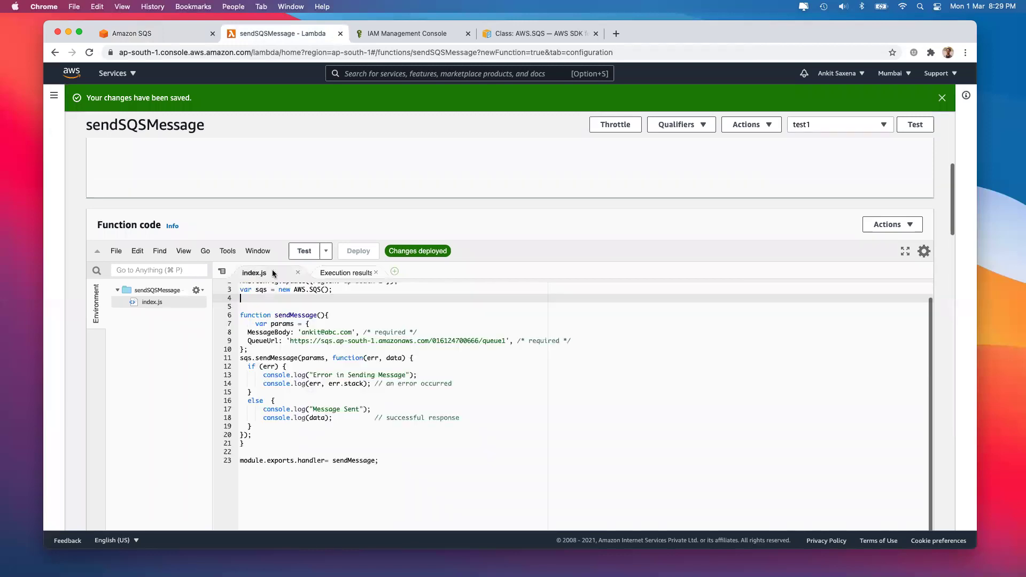
{"action": "scroll", "coordinate": [267, 298], "scroll_direction": "up", "scroll_amount": 1}
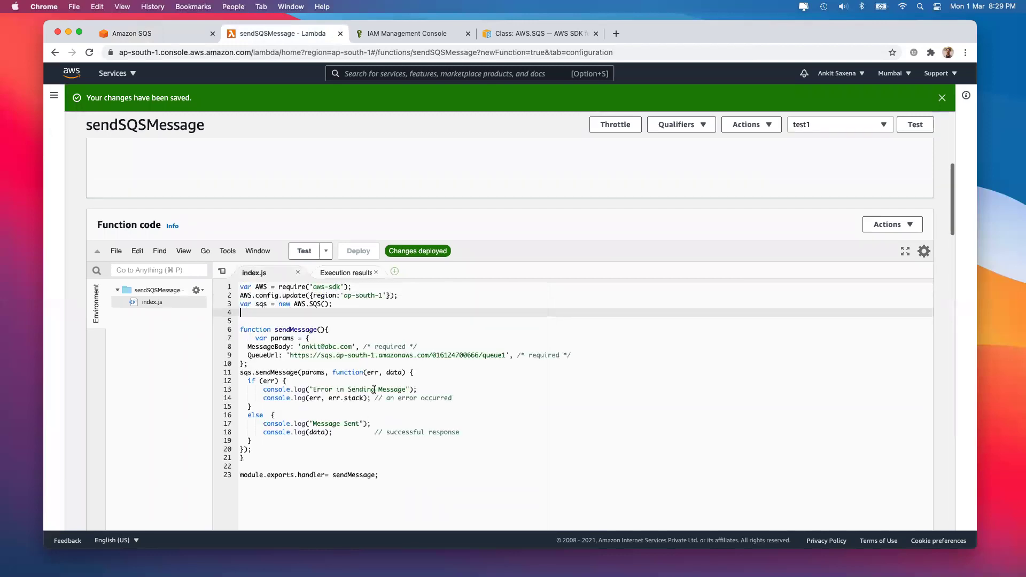
{"action": "left_click", "coordinate": [921, 132]}
{"action": "double_click", "coordinate": [297, 329]}
In the AWS.SQS SDK documentation, find receiveMessage in the Method Summary and open its reference
{"action": "left_click", "coordinate": [540, 33]}
{"action": "left_click", "coordinate": [388, 239]}
{"action": "scroll", "coordinate": [317, 180], "scroll_direction": "up", "scroll_amount": 15}
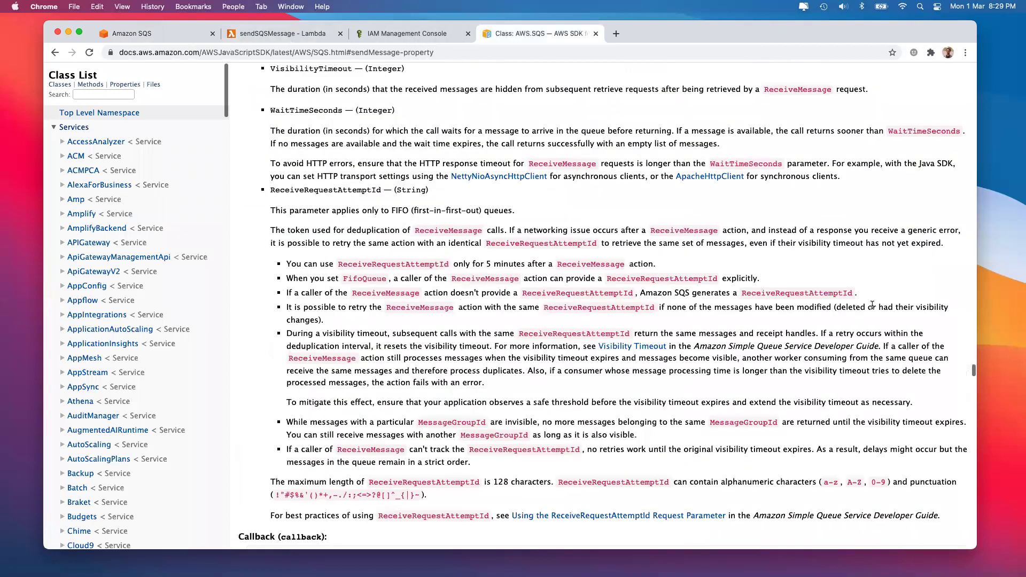
{"action": "scroll", "coordinate": [768, 254], "scroll_direction": "up", "scroll_amount": 10}
{"action": "scroll", "coordinate": [934, 332], "scroll_direction": "up", "scroll_amount": 3}
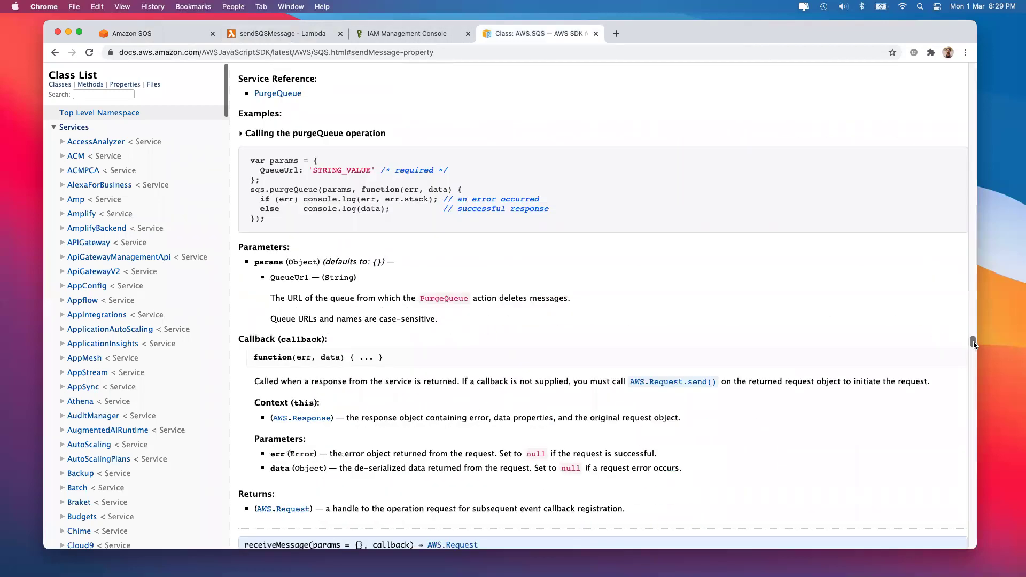
{"action": "key", "text": "super+Up"}
{"action": "scroll", "coordinate": [436, 344], "scroll_direction": "down", "scroll_amount": 20}
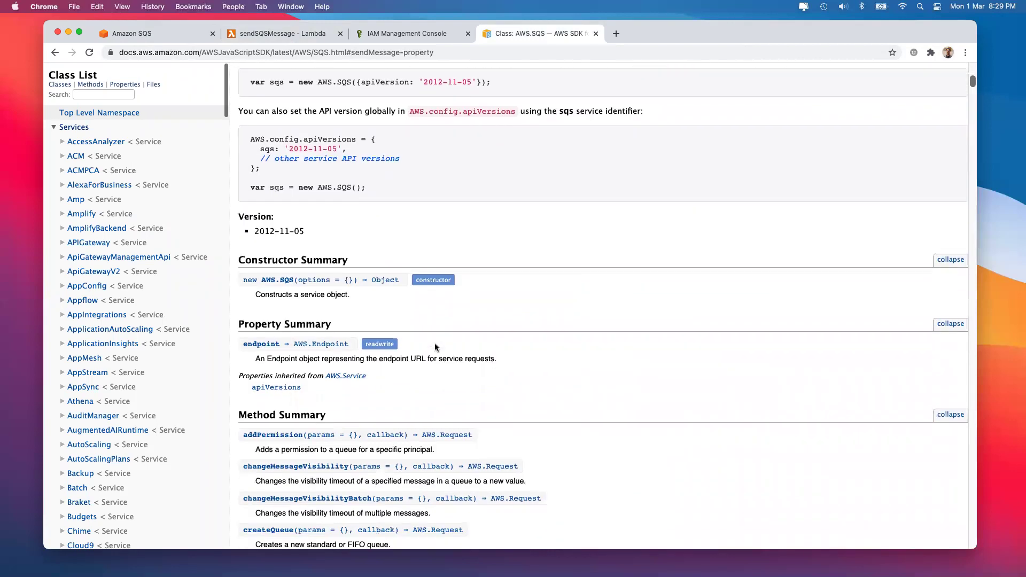
{"action": "scroll", "coordinate": [435, 343], "scroll_direction": "down", "scroll_amount": 4}
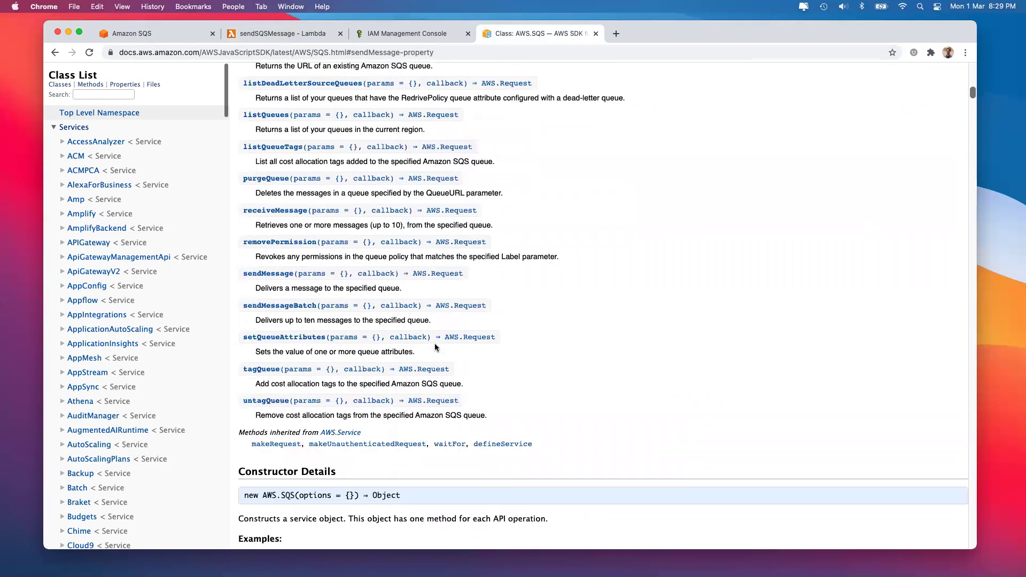
{"action": "scroll", "coordinate": [625, 332], "scroll_direction": "up", "scroll_amount": 3}
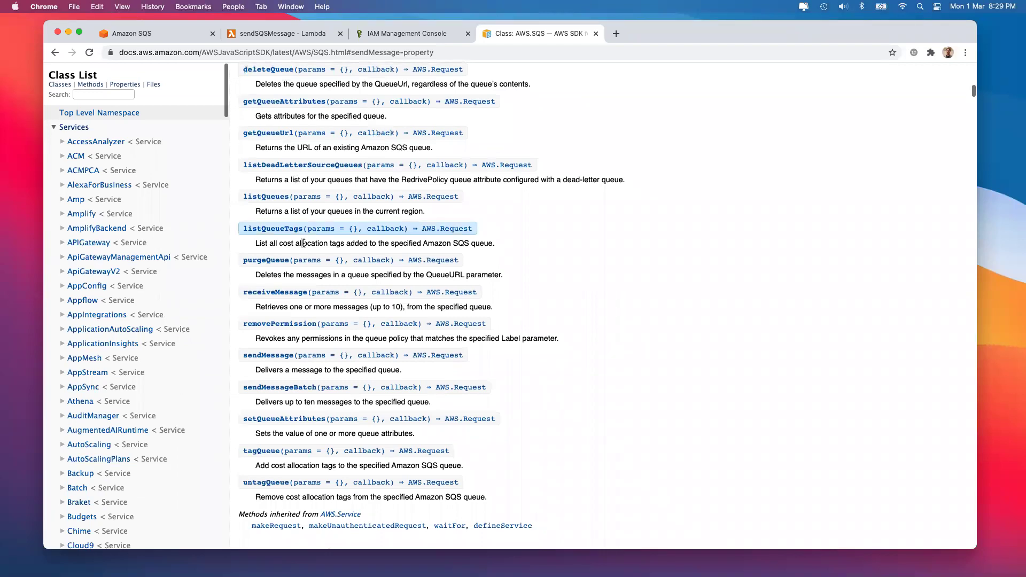
{"action": "scroll", "coordinate": [586, 247], "scroll_direction": "up", "scroll_amount": 4}
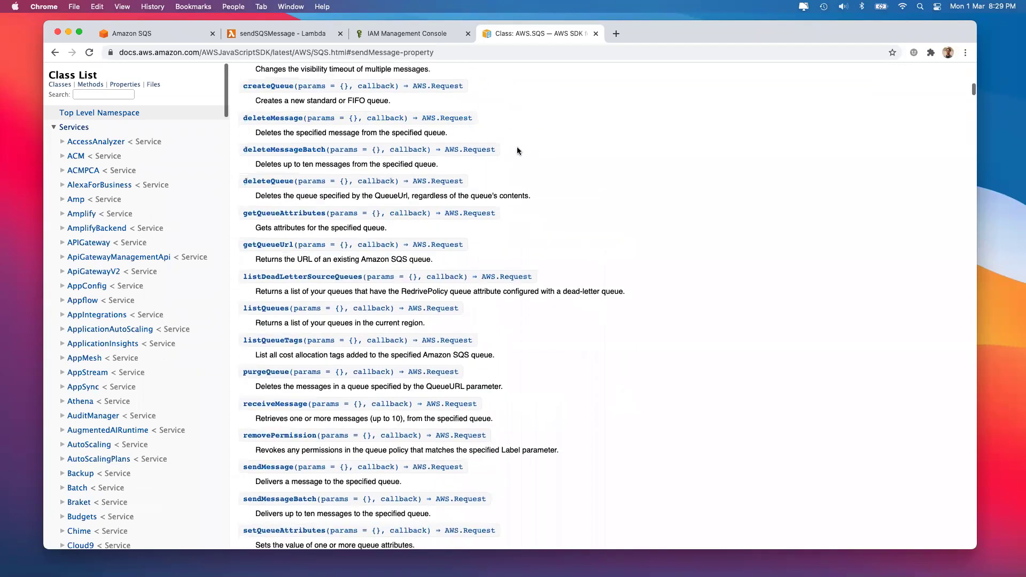
{"action": "scroll", "coordinate": [505, 190], "scroll_direction": "up", "scroll_amount": 2}
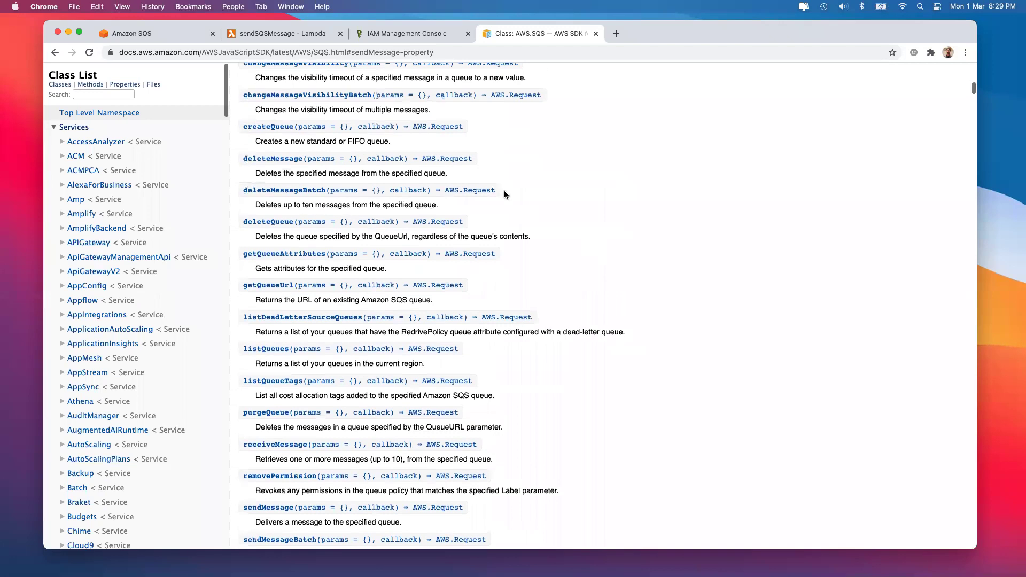
{"action": "scroll", "coordinate": [505, 195], "scroll_direction": "up", "scroll_amount": 3}
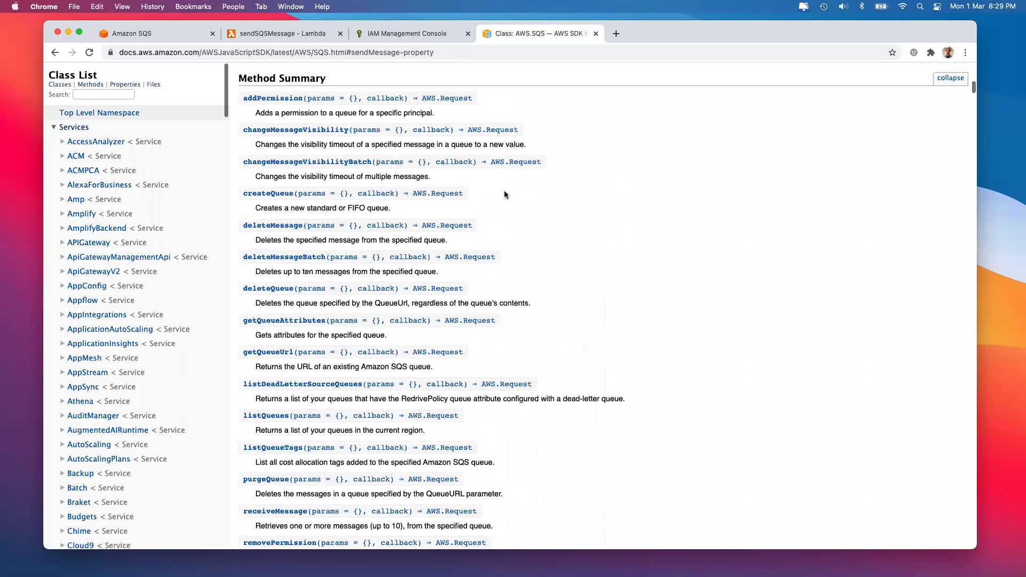
{"action": "scroll", "coordinate": [505, 190], "scroll_direction": "down", "scroll_amount": 5}
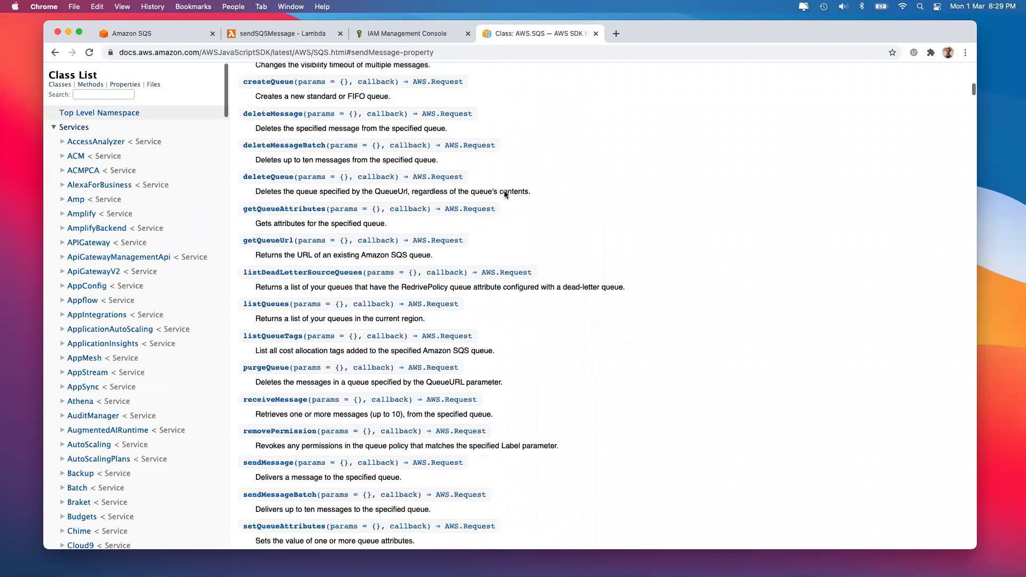
{"action": "left_click", "coordinate": [264, 401]}
Select the receiveMessage example code, from the params object through the sqs.receiveMessage call
{"action": "scroll", "coordinate": [252, 245], "scroll_direction": "down", "scroll_amount": 10}
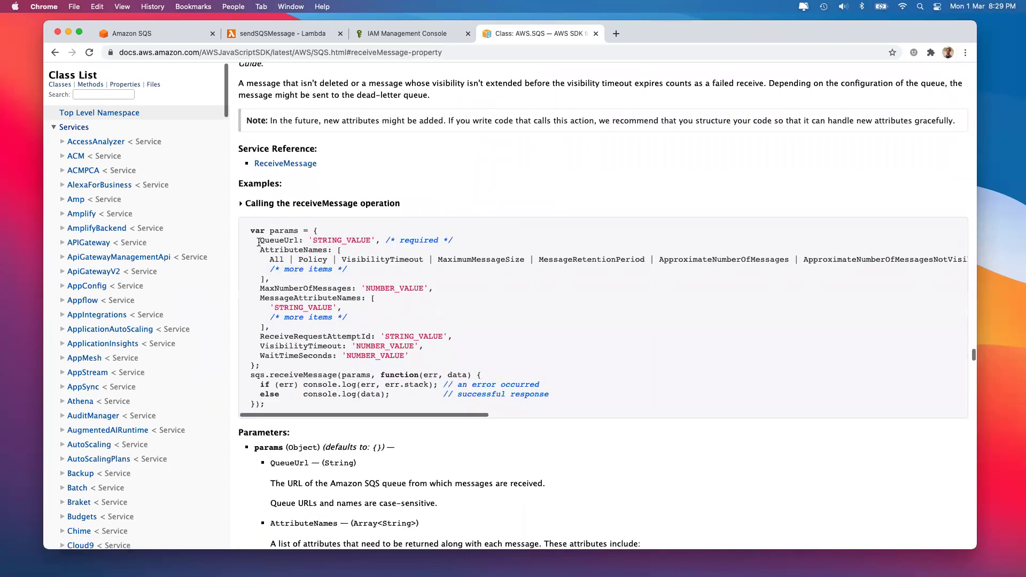
{"action": "left_click_drag", "start_coordinate": [259, 242], "coordinate": [446, 241]}
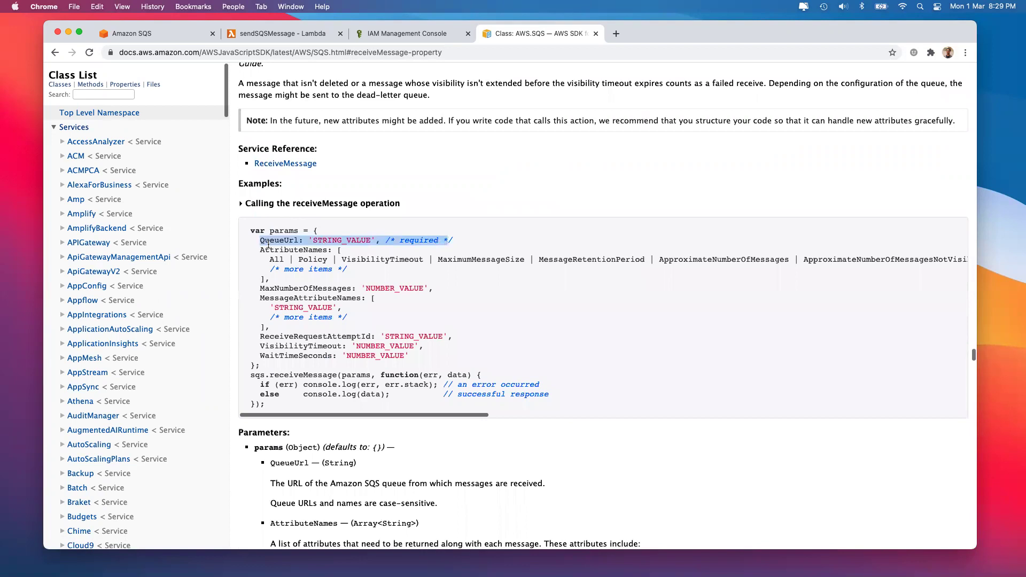
{"action": "left_click", "coordinate": [255, 248]}
{"action": "left_click_drag", "start_coordinate": [254, 248], "coordinate": [413, 356]}
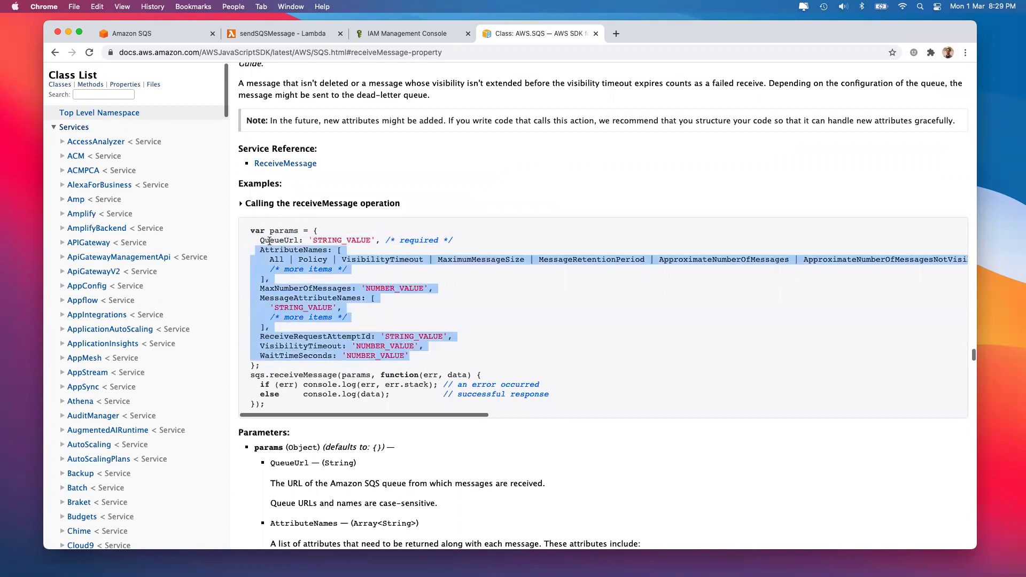
{"action": "left_click_drag", "start_coordinate": [249, 375], "coordinate": [550, 397]}
{"action": "left_click", "coordinate": [270, 409]}
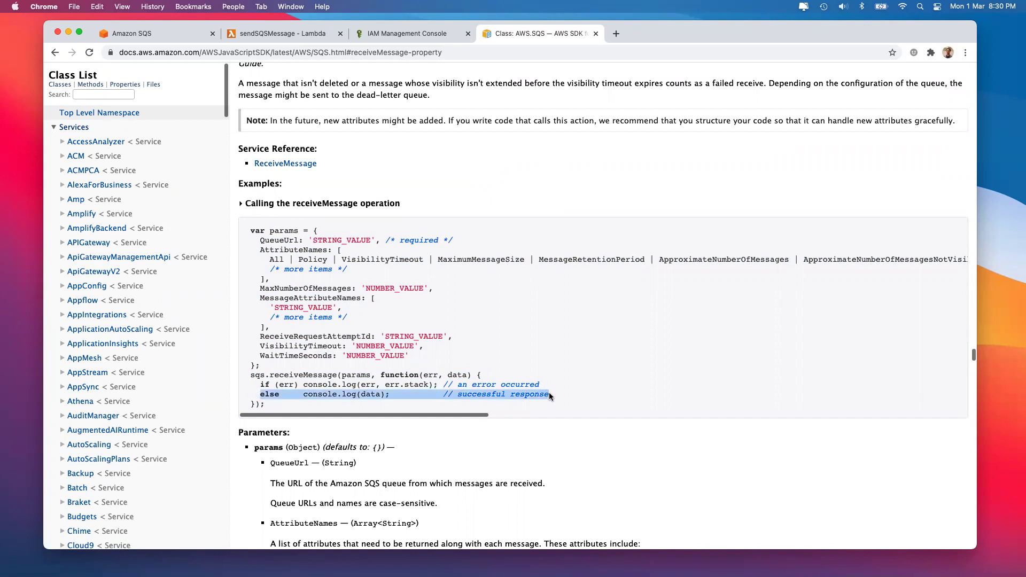
{"action": "left_click", "coordinate": [437, 367]}
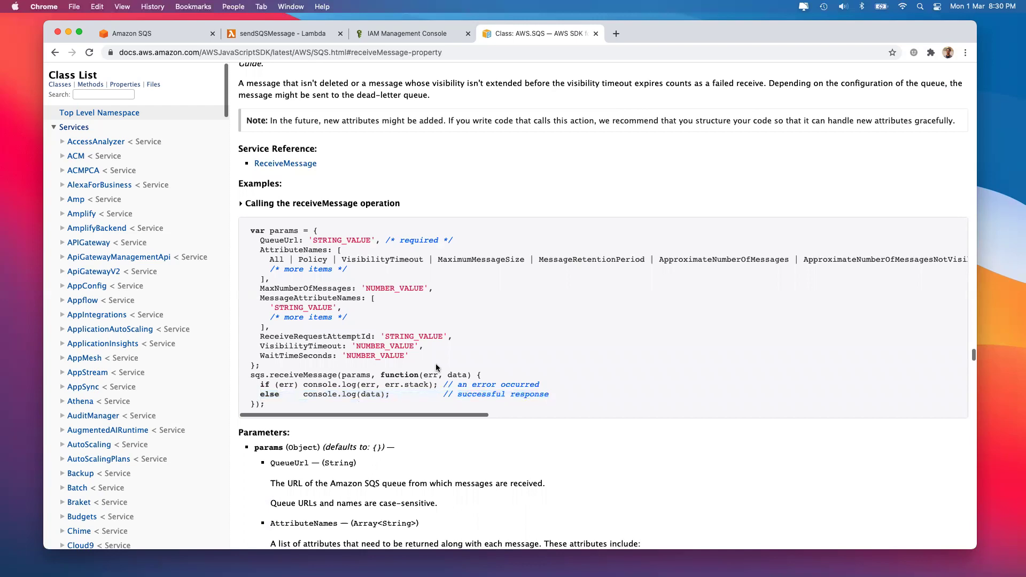
{"action": "left_click_drag", "start_coordinate": [250, 230], "coordinate": [287, 408]}
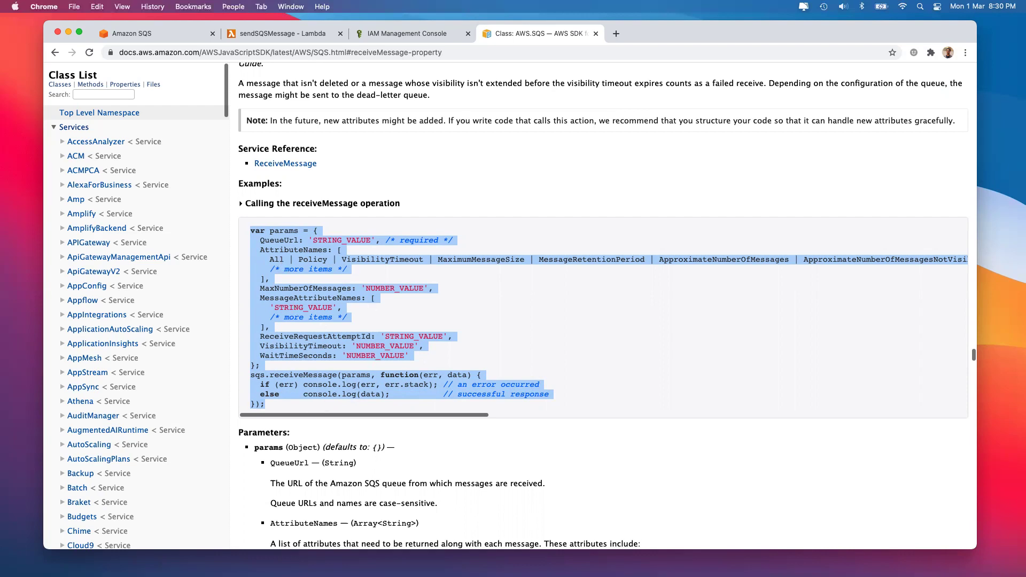
Look over the SQS, IAM and Lambda tabs, then close the AWS SDK documentation tab
{"action": "left_click", "coordinate": [160, 35]}
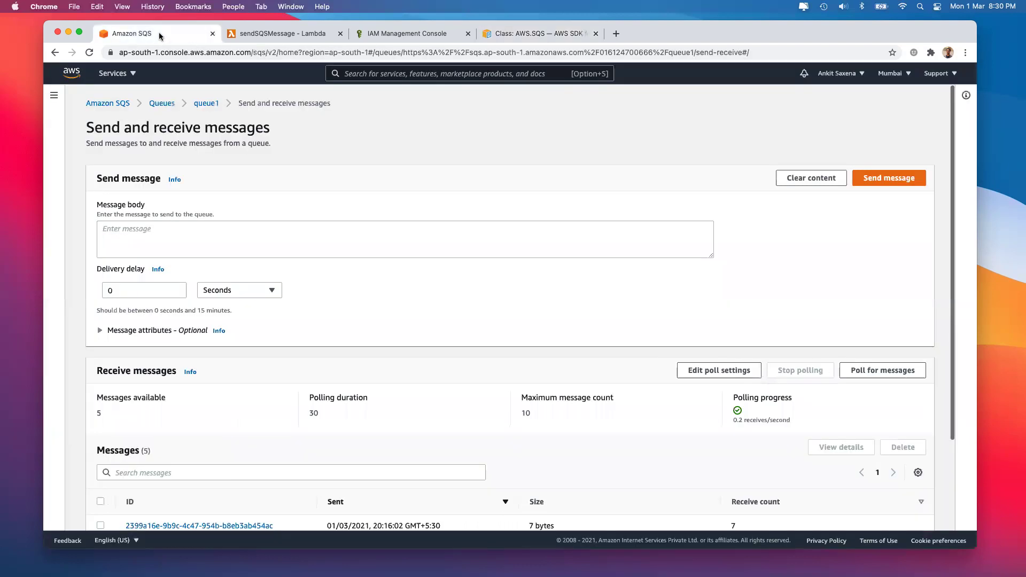
{"action": "left_click", "coordinate": [428, 34]}
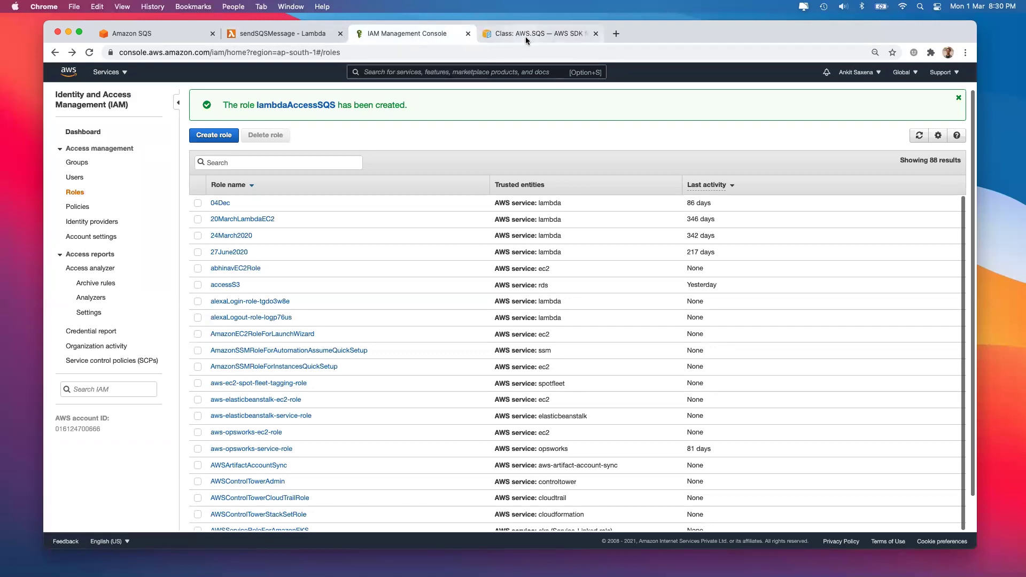
{"action": "left_click", "coordinate": [289, 32]}
{"action": "left_click", "coordinate": [385, 33]}
{"action": "left_click", "coordinate": [596, 34]}
Go from the SQS send and receive page to queue1's details, then close the Lambda and IAM tabs
{"action": "left_click", "coordinate": [172, 35]}
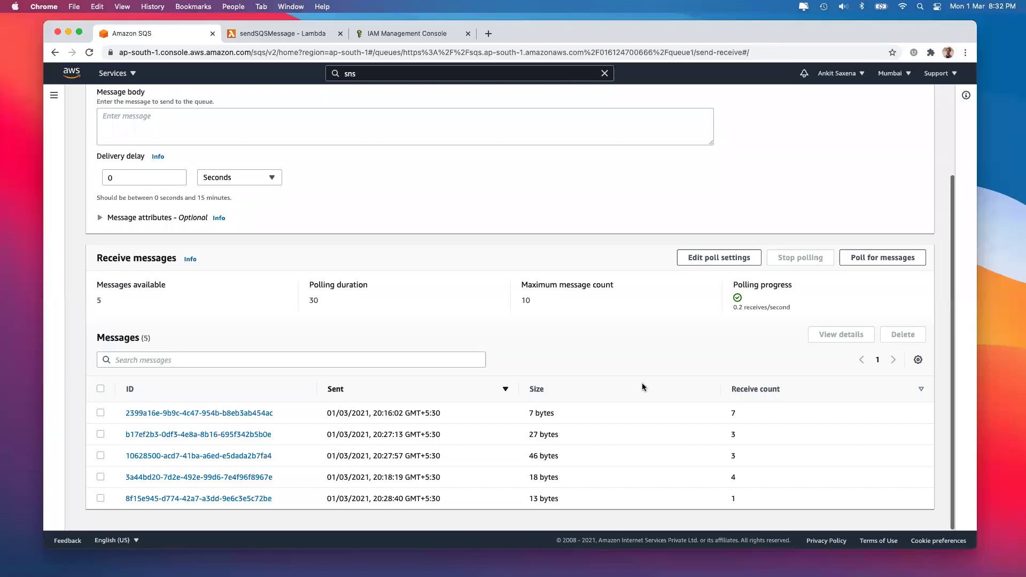
{"action": "left_click", "coordinate": [361, 219]}
{"action": "scroll", "coordinate": [362, 218], "scroll_direction": "up", "scroll_amount": 3}
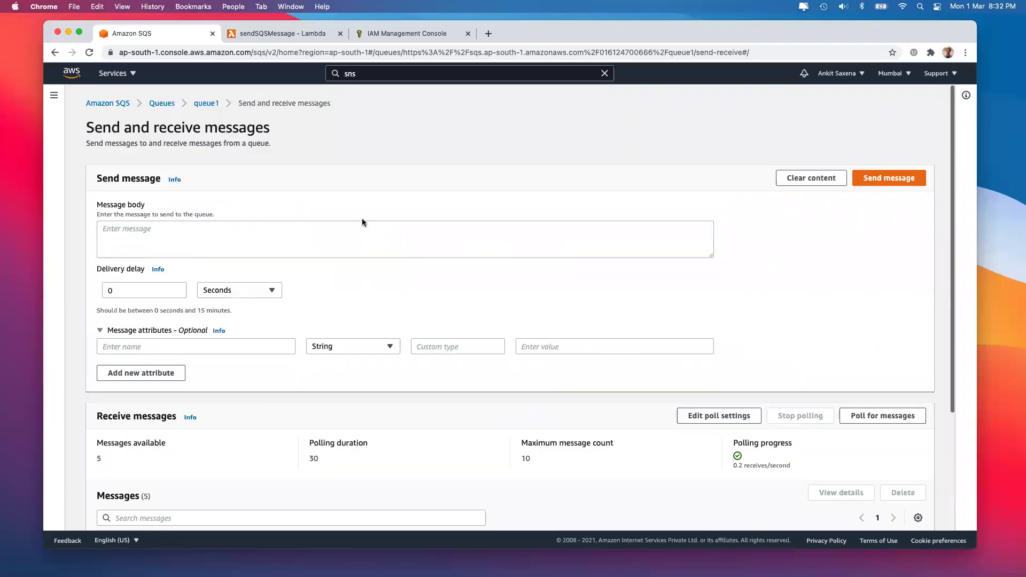
{"action": "left_click", "coordinate": [205, 104]}
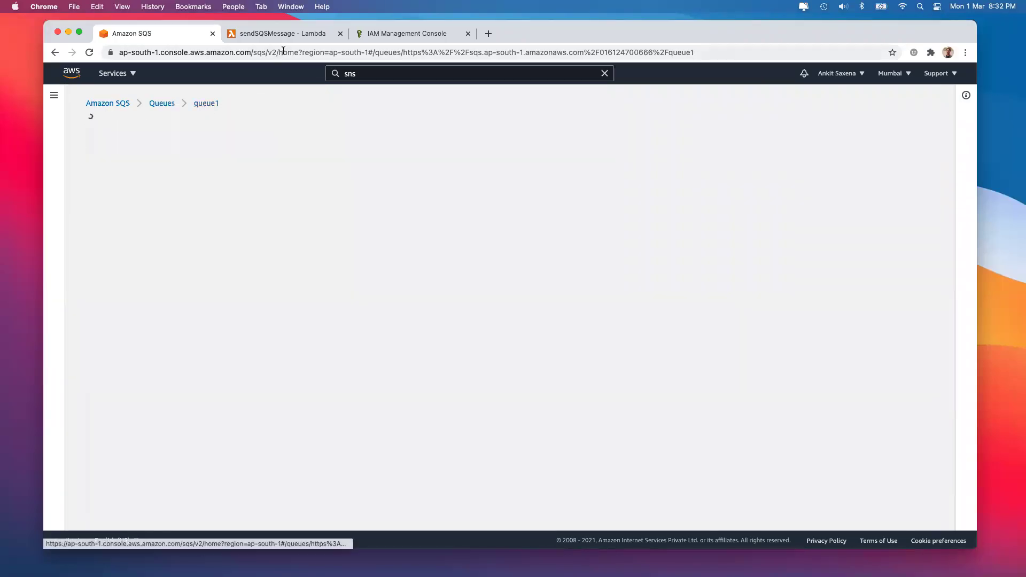
{"action": "left_click", "coordinate": [334, 34]}
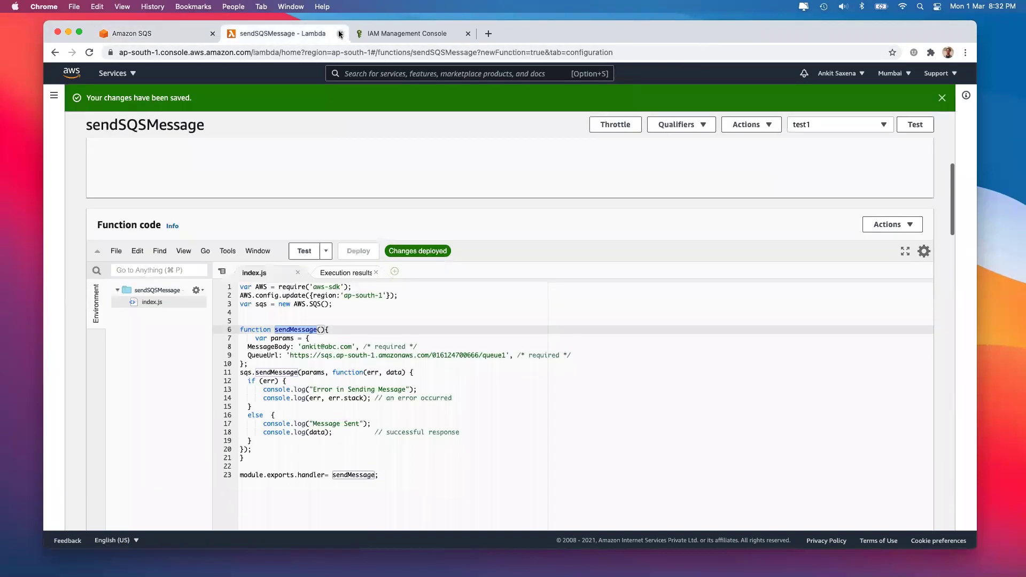
{"action": "left_click", "coordinate": [339, 33]}
{"action": "left_click", "coordinate": [339, 34]}
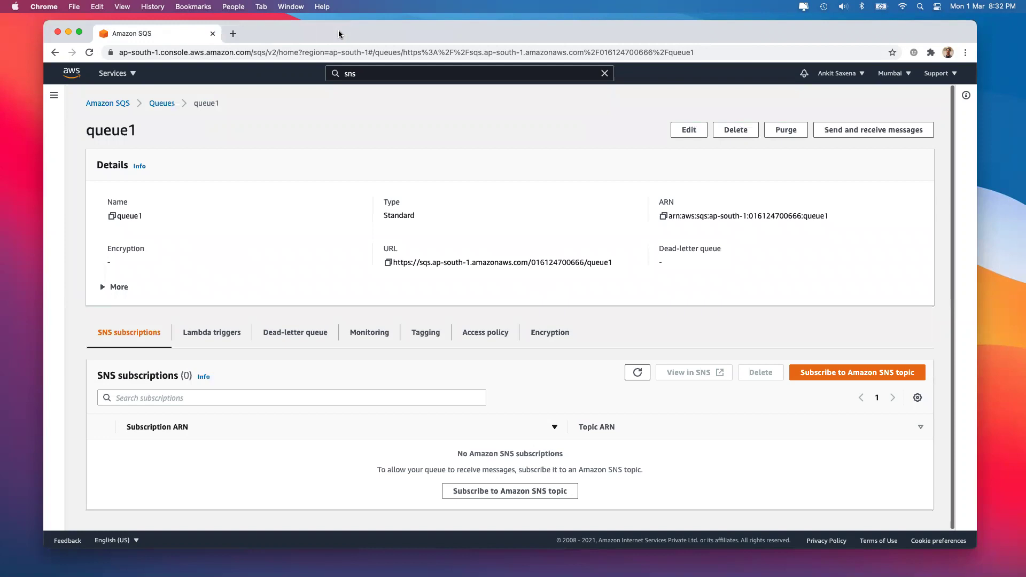
In a new tab, search Google for 'aws claculator' and open the AWS Pricing Calculator site
{"action": "left_click", "coordinate": [227, 37]}
{"action": "type", "text": "aws clac"}
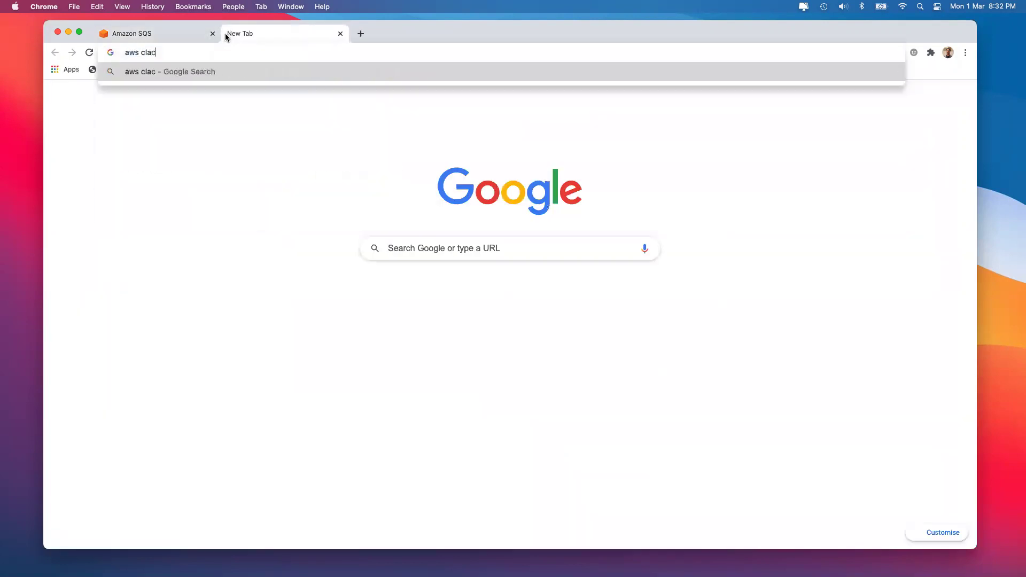
{"action": "type", "text": "ulator"}
{"action": "key", "text": "Return"}
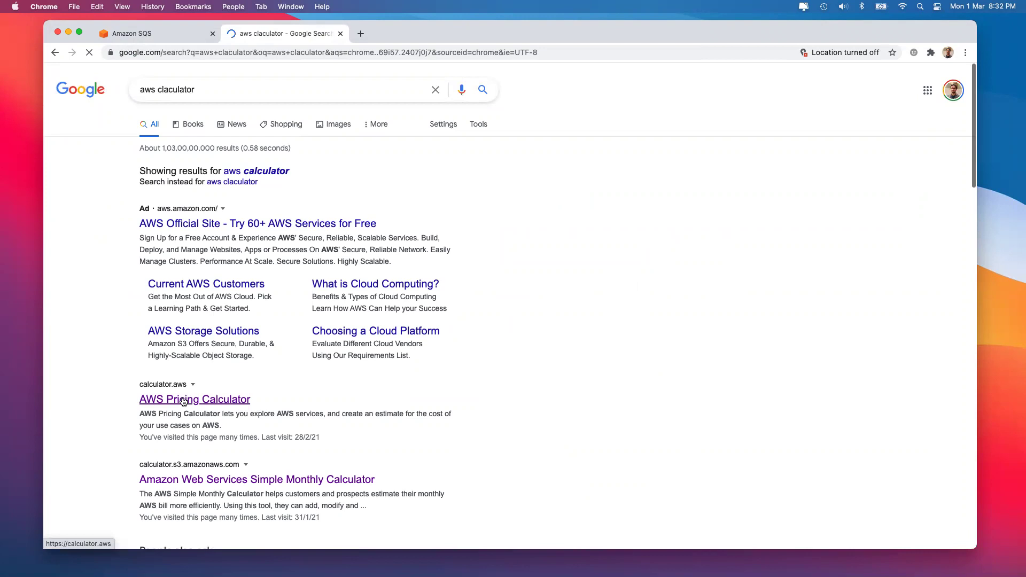
{"action": "left_click", "coordinate": [183, 401]}
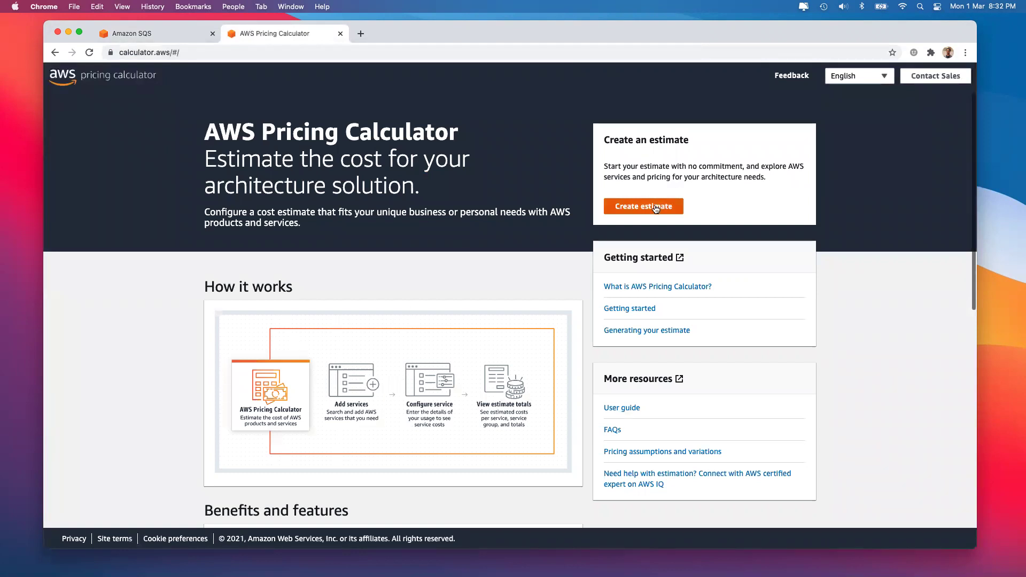
Create a new estimate, search services for 'sqs', and configure Amazon SQS
{"action": "left_click", "coordinate": [656, 208]}
{"action": "left_click", "coordinate": [308, 188]}
{"action": "type", "text": "sqs"}
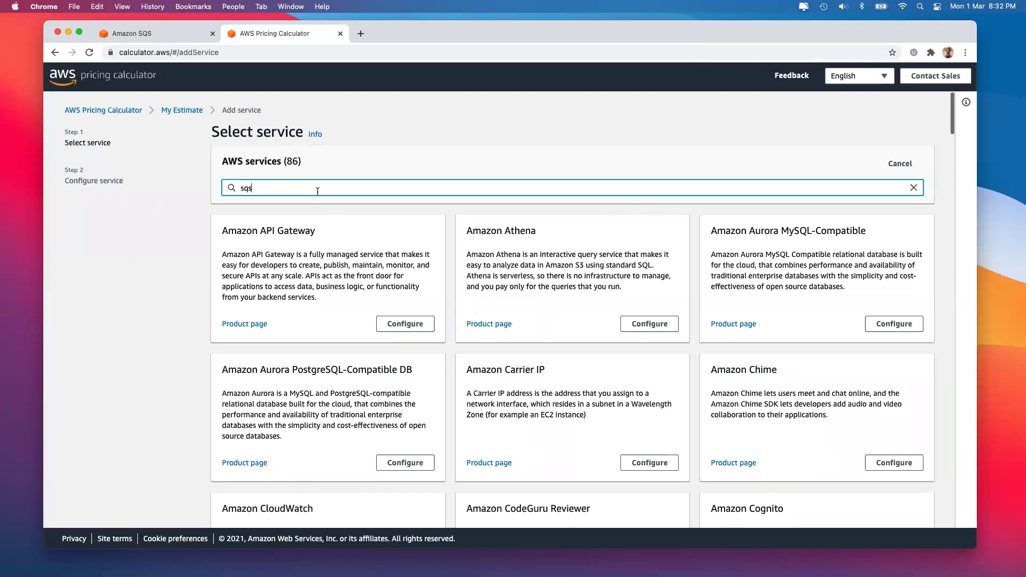
{"action": "left_click", "coordinate": [408, 316]}
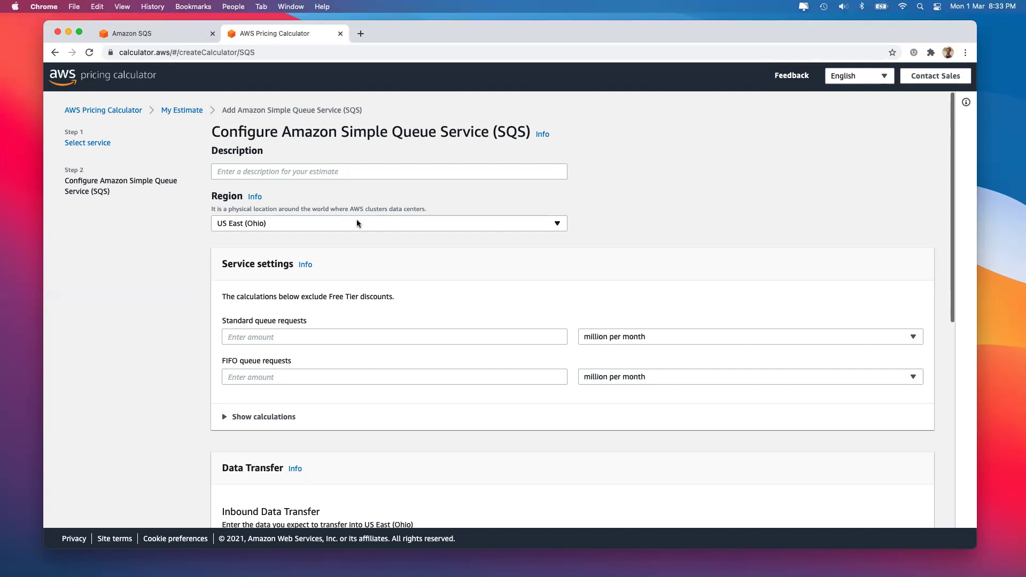
Enter 1 million standard and 1 million FIFO queue requests per month
{"action": "left_click", "coordinate": [280, 335]}
{"action": "type", "text": "1"}
{"action": "left_click", "coordinate": [191, 373]}
{"action": "left_click", "coordinate": [230, 377]}
{"action": "type", "text": "1"}
{"action": "left_click", "coordinate": [164, 405]}
Set 1 TB per month inbound from Internet (free) and 1 TB per month outbound to Internet
{"action": "scroll", "coordinate": [163, 409], "scroll_direction": "down", "scroll_amount": 6}
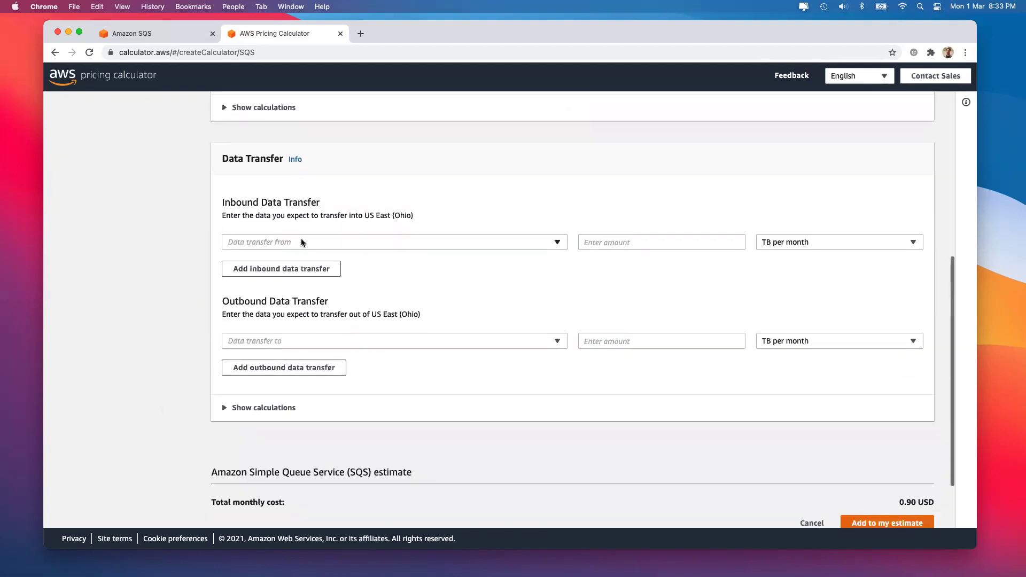
{"action": "left_click", "coordinate": [301, 241]}
{"action": "left_click", "coordinate": [249, 257]}
{"action": "left_click", "coordinate": [599, 242]}
{"action": "type", "text": "1"}
{"action": "left_click", "coordinate": [499, 341]}
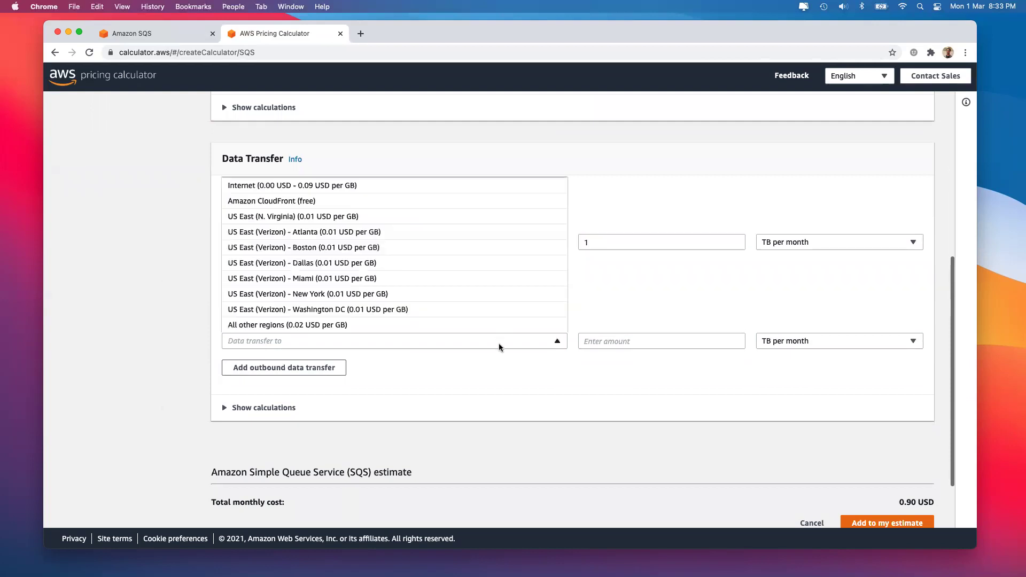
{"action": "left_click", "coordinate": [374, 186]}
{"action": "left_click", "coordinate": [617, 338]}
{"action": "type", "text": "1"}
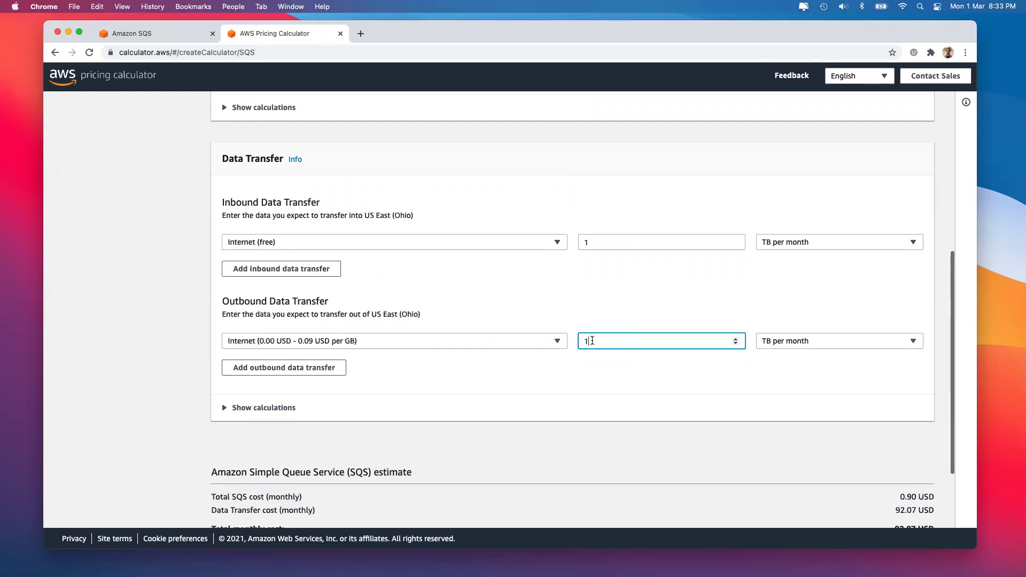
{"action": "left_click", "coordinate": [136, 365]}
{"action": "scroll", "coordinate": [451, 439], "scroll_direction": "down", "scroll_amount": 3}
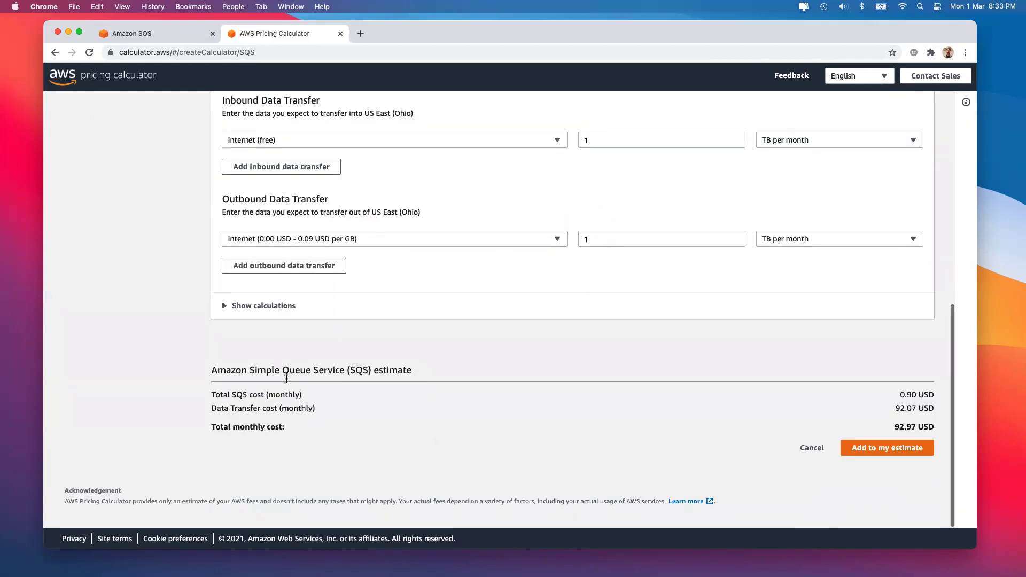
{"action": "scroll", "coordinate": [287, 252], "scroll_direction": "up", "scroll_amount": 5}
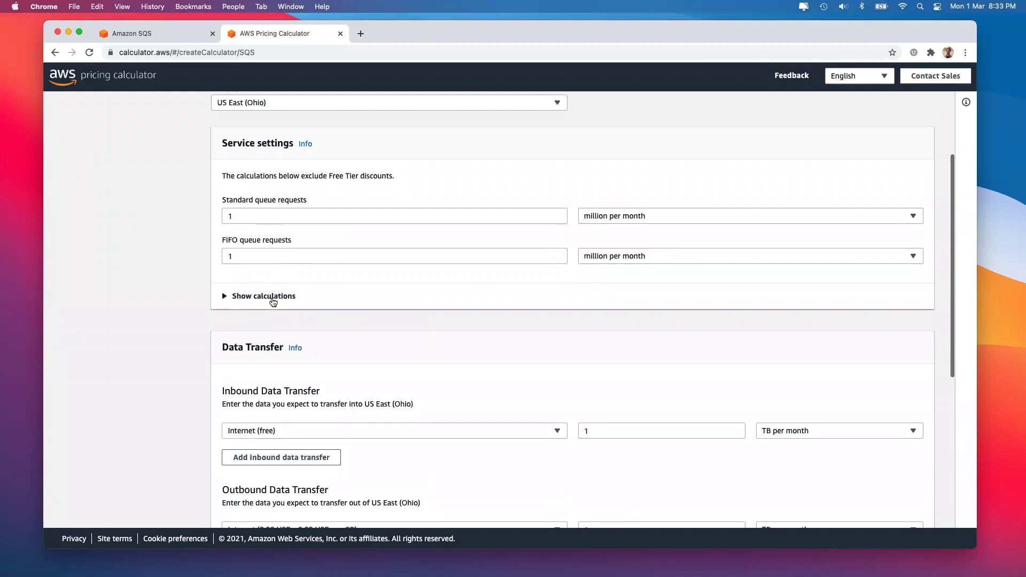
Expand the SQS cost breakdown showing 0.40 USD standard and 0.50 USD FIFO costs
{"action": "left_click", "coordinate": [274, 297]}
{"action": "scroll", "coordinate": [359, 299], "scroll_direction": "down", "scroll_amount": 1}
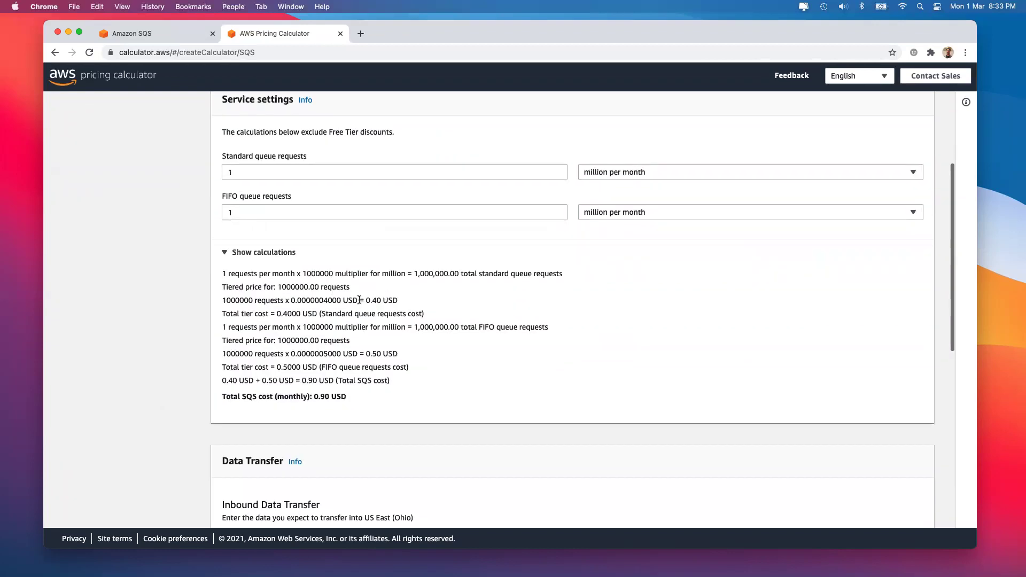
{"action": "left_click_drag", "start_coordinate": [359, 300], "coordinate": [396, 299]}
{"action": "left_click_drag", "start_coordinate": [364, 353], "coordinate": [406, 355]}
{"action": "left_click", "coordinate": [691, 170]}
{"action": "left_click", "coordinate": [686, 291]}
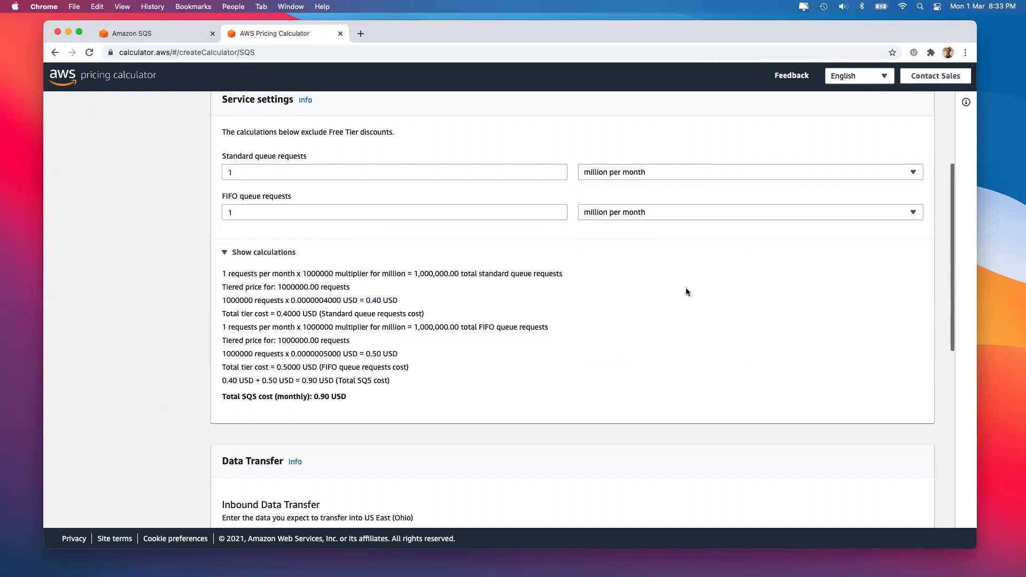
Change standard and FIFO queue requests to 30 million per month each
{"action": "left_click", "coordinate": [339, 173]}
{"action": "key", "text": "BackSpace"}
{"action": "type", "text": "30"}
{"action": "left_click", "coordinate": [274, 213]}
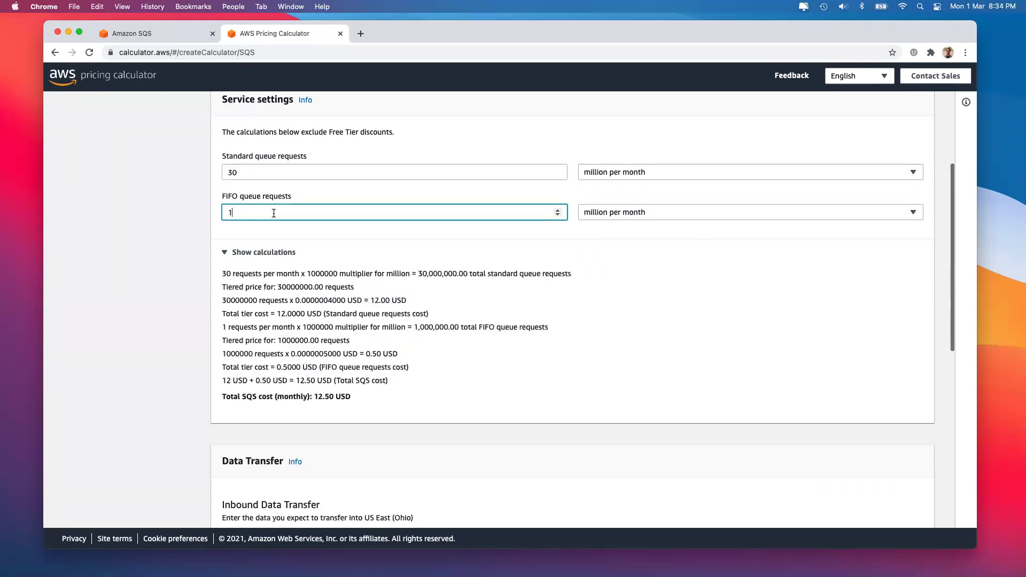
{"action": "key", "text": "BackSpace"}
{"action": "type", "text": "30"}
{"action": "left_click", "coordinate": [162, 311]}
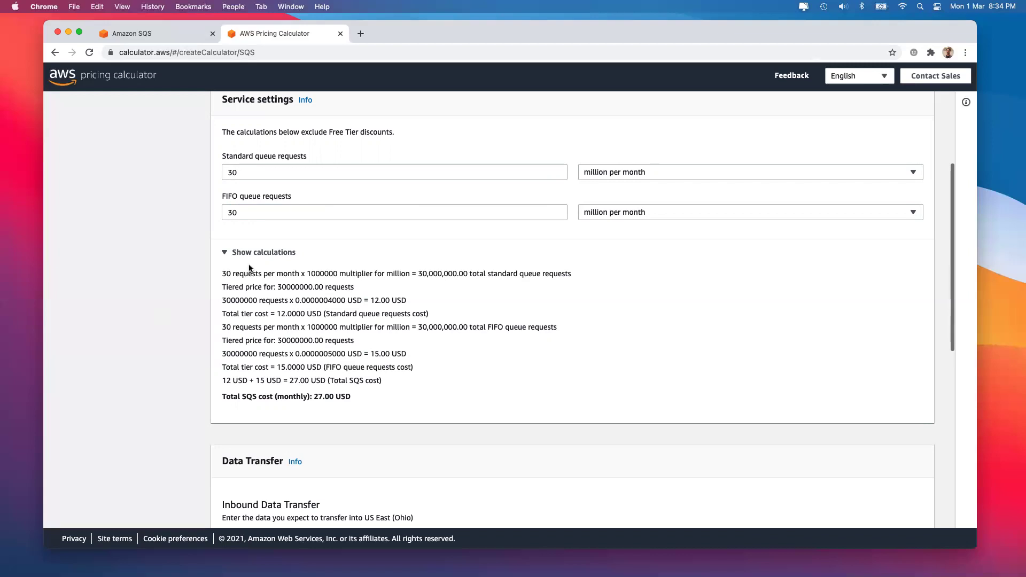
Raise standard and FIFO queue requests to 1000 million per month each
{"action": "left_click", "coordinate": [246, 170]}
{"action": "key", "text": "Left"}
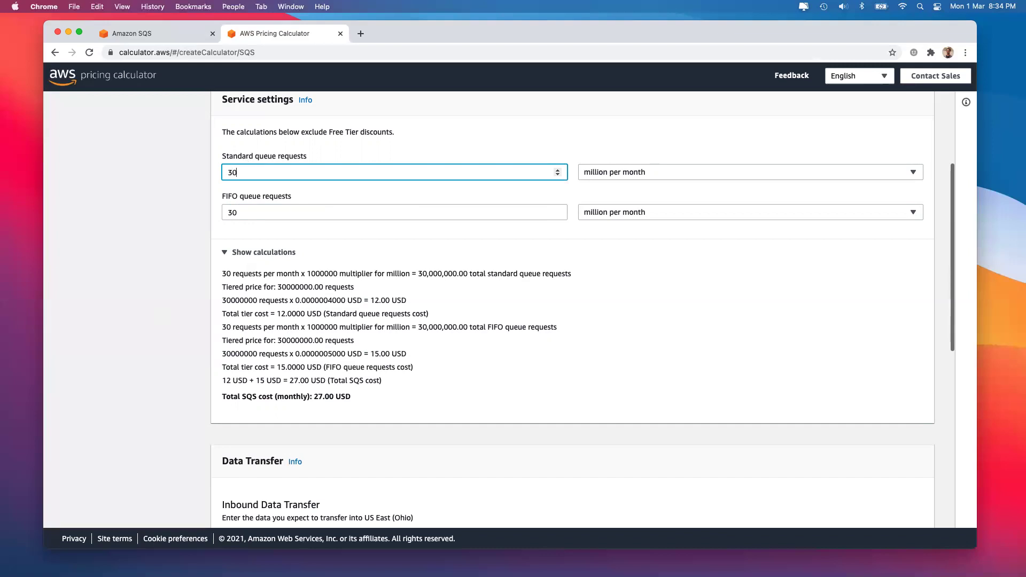
{"action": "key", "text": "BackSpace"}
{"action": "key", "text": "BackSpace"}
{"action": "type", "text": "1000"}
{"action": "key", "text": "Tab"}
{"action": "key", "text": "Tab"}
{"action": "key", "text": "Left"}
{"action": "key", "text": "BackSpace"}
{"action": "key", "text": "BackSpace"}
{"action": "type", "text": "1000"}
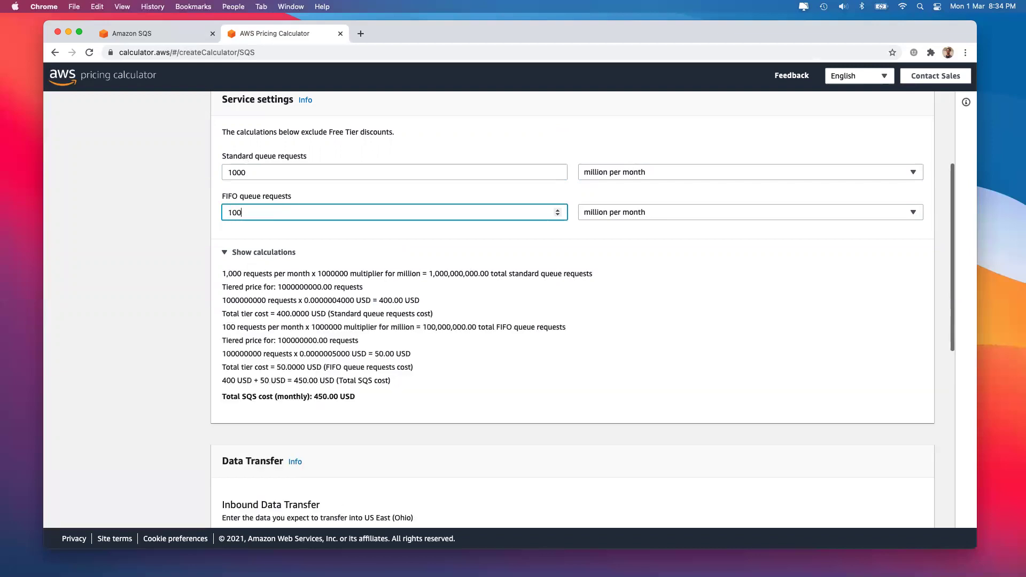
{"action": "left_click", "coordinate": [231, 323]}
Review the 900.00 USD SQS total: 400.00 USD standard plus 500.00 USD FIFO
{"action": "left_click_drag", "start_coordinate": [315, 396], "coordinate": [329, 396]}
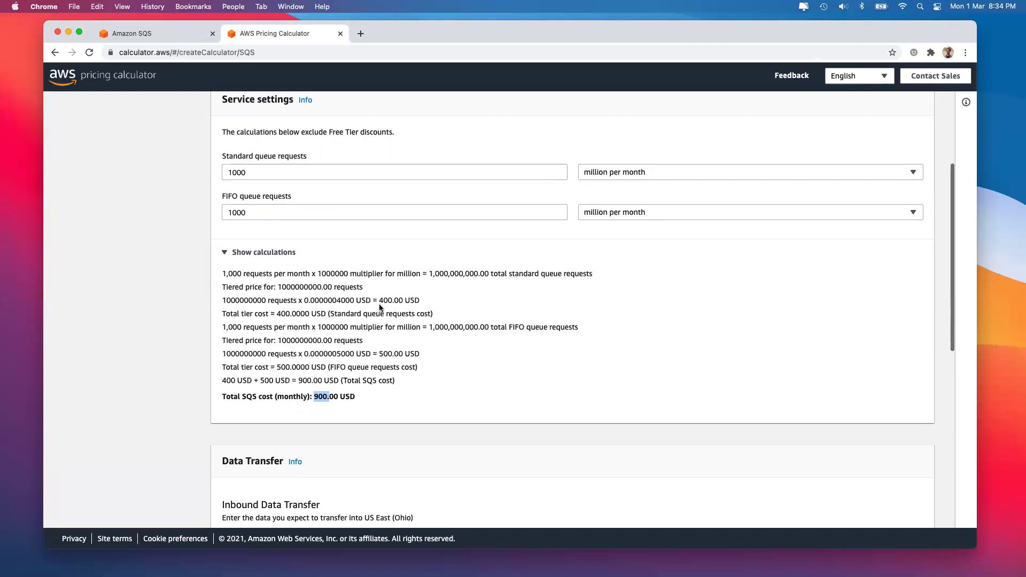
{"action": "left_click_drag", "start_coordinate": [380, 300], "coordinate": [405, 300]}
{"action": "left_click_drag", "start_coordinate": [377, 353], "coordinate": [407, 353]}
{"action": "left_click", "coordinate": [257, 171]}
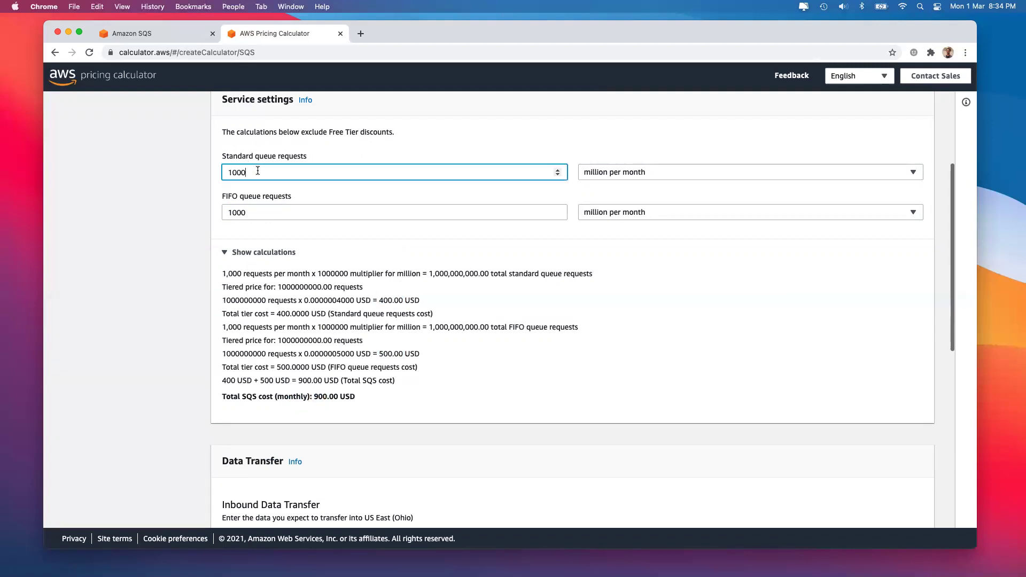
{"action": "left_click", "coordinate": [607, 173]}
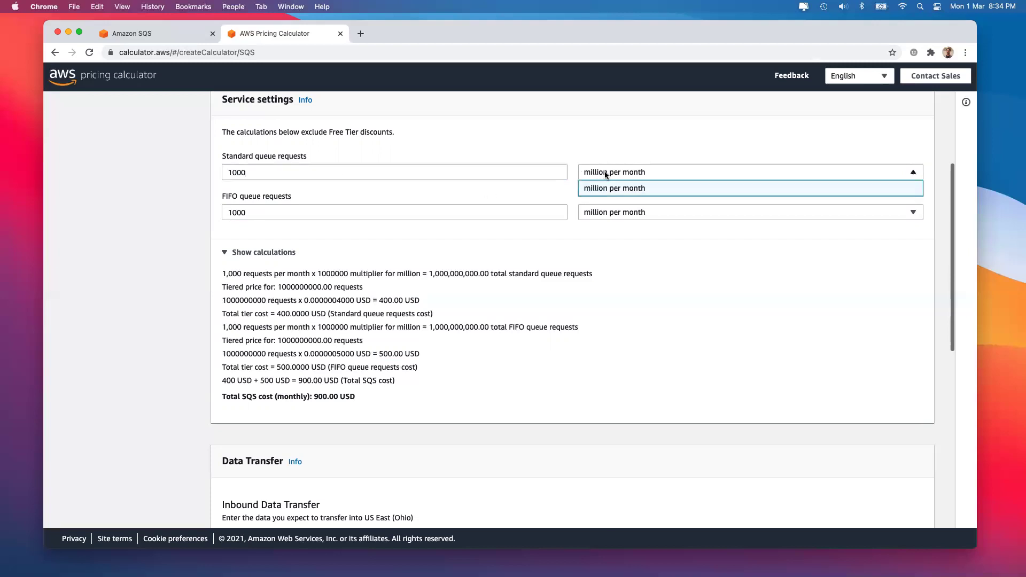
{"action": "left_click", "coordinate": [616, 299]}
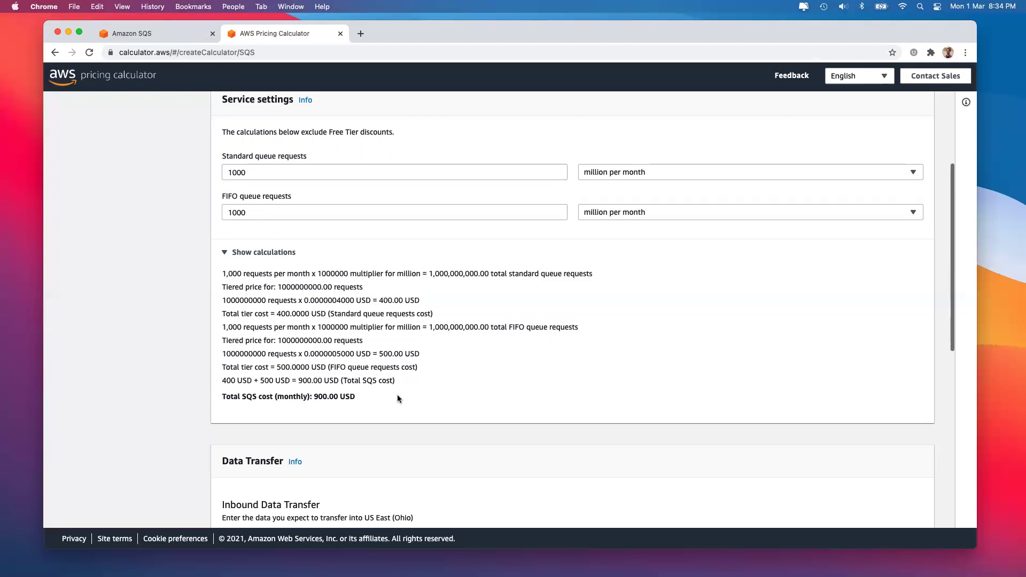
{"action": "scroll", "coordinate": [431, 294], "scroll_direction": "up", "scroll_amount": 3}
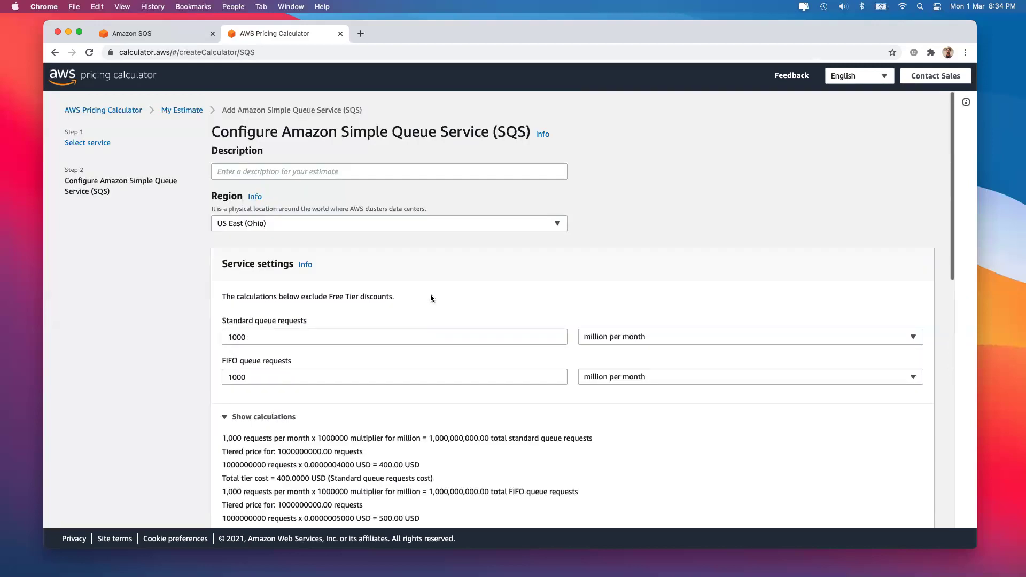
Describe the SQS entry as 'message Business for Client: XYZ' and add it to My Estimate
{"action": "left_click", "coordinate": [289, 170]}
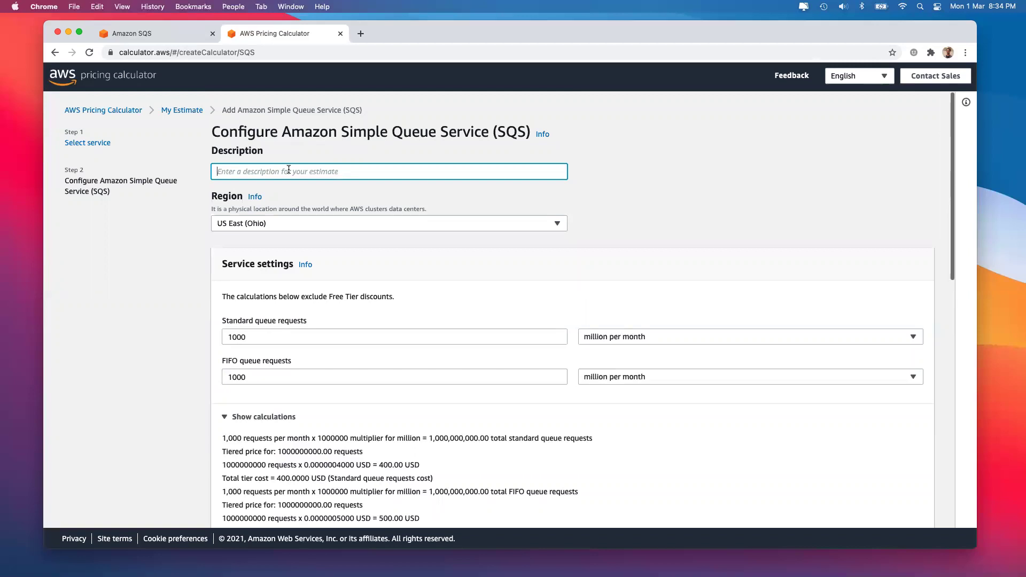
{"action": "type", "text": "business"}
{"action": "key", "text": "super+a"}
{"action": "type", "text": "message BUsiness for Clien"}
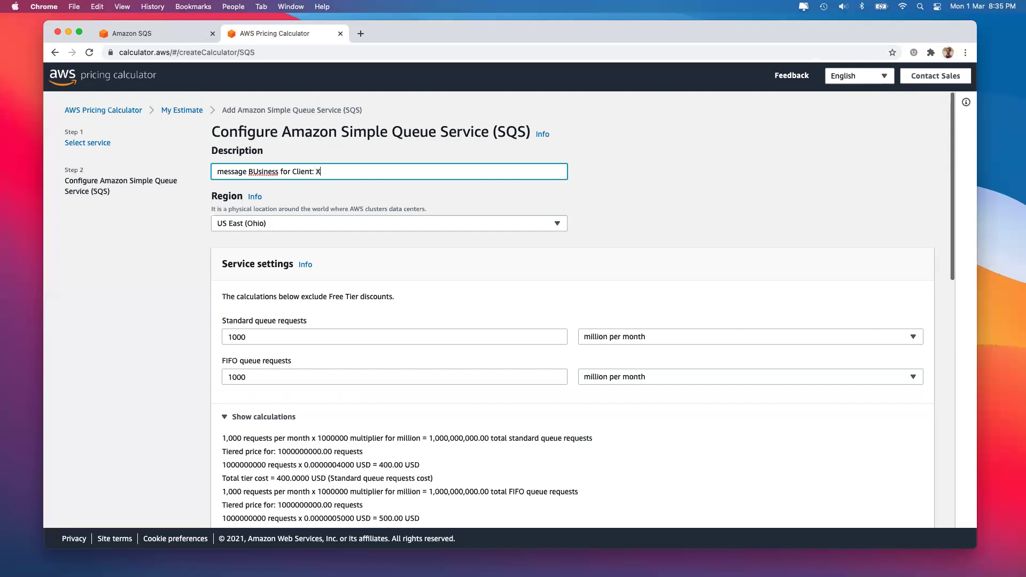
{"action": "type", "text": "t: XYZ"}
{"action": "left_click", "coordinate": [257, 171]}
{"action": "key", "text": "BackSpace"}
{"action": "type", "text": "u"}
{"action": "left_click", "coordinate": [183, 338]}
{"action": "scroll", "coordinate": [183, 332], "scroll_direction": "down", "scroll_amount": 15}
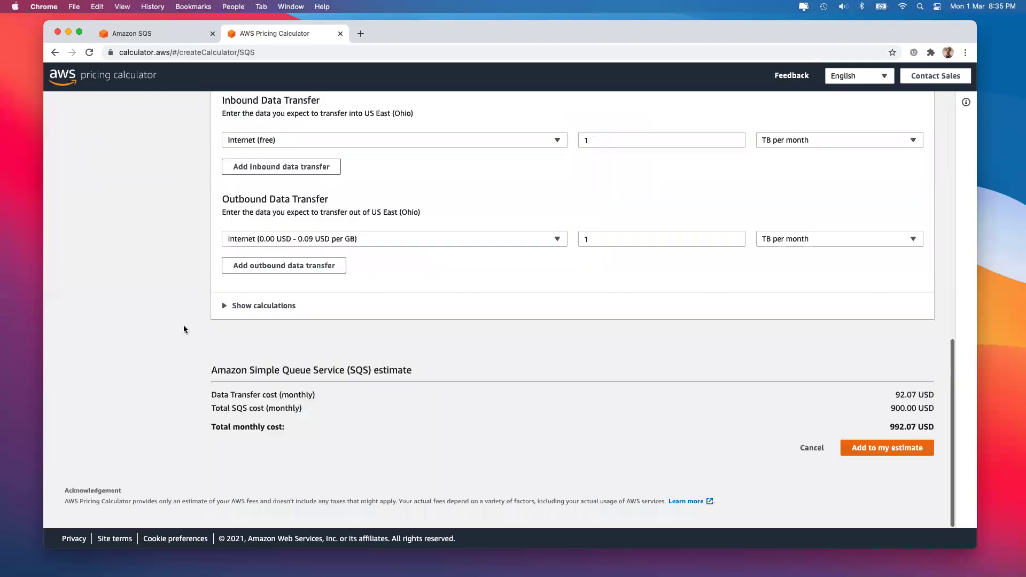
{"action": "left_click", "coordinate": [887, 447]}
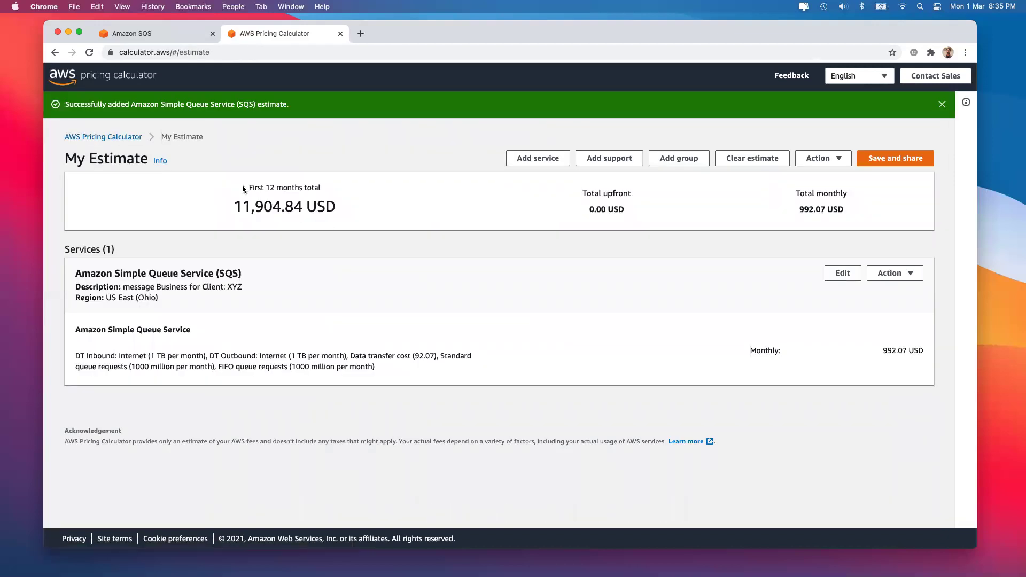
Save the estimate and copy its public share link
{"action": "left_click_drag", "start_coordinate": [258, 187], "coordinate": [348, 214]}
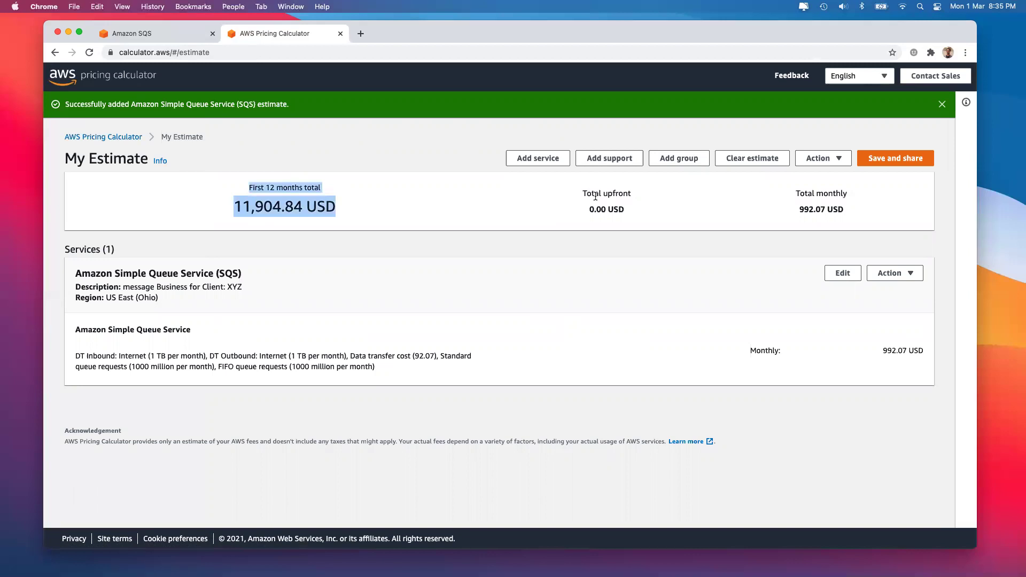
{"action": "left_click", "coordinate": [906, 158]}
{"action": "left_click", "coordinate": [614, 387]}
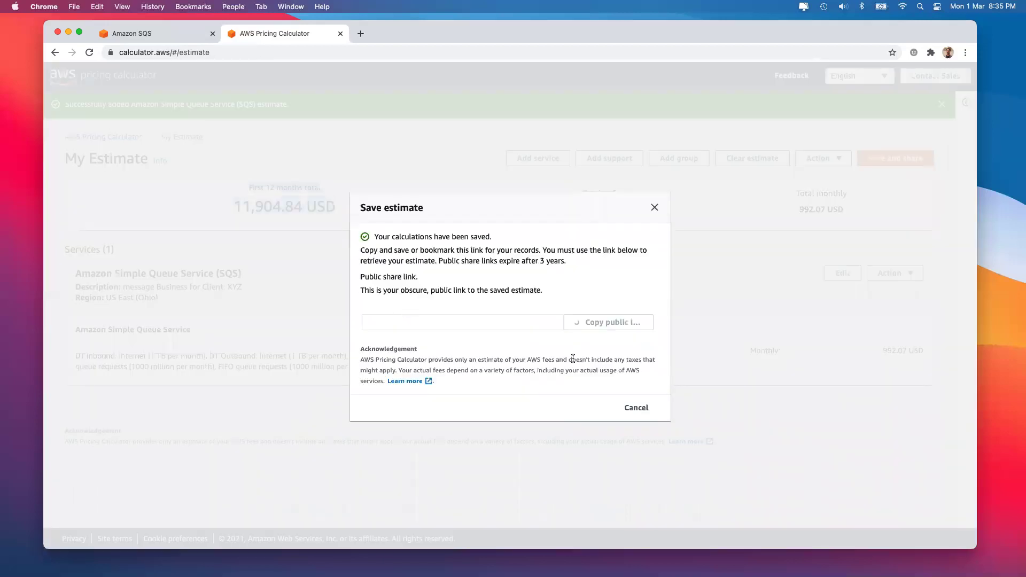
{"action": "left_click", "coordinate": [605, 322]}
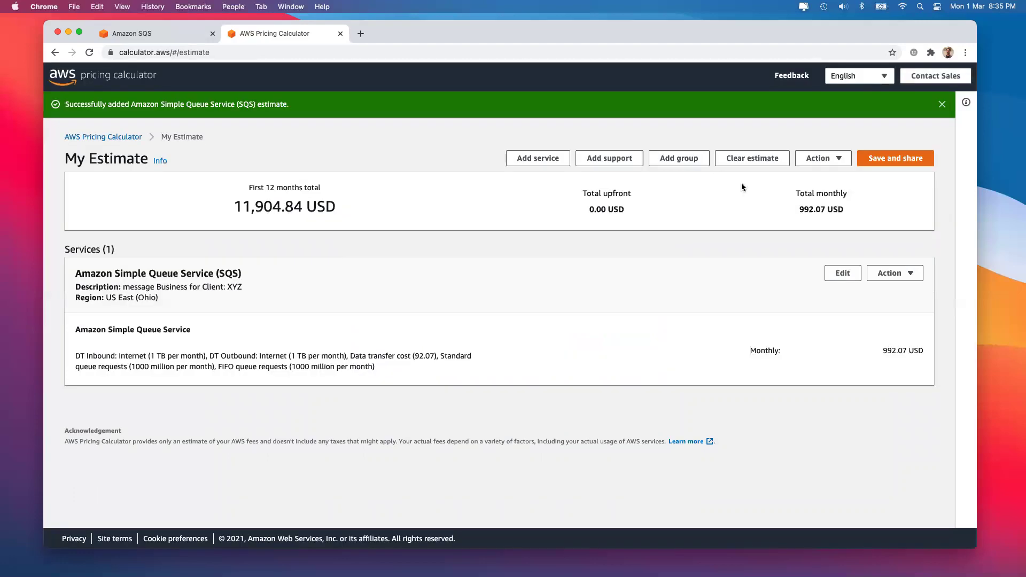
Open the copied estimate link in a new incognito window
{"action": "left_click", "coordinate": [965, 52]}
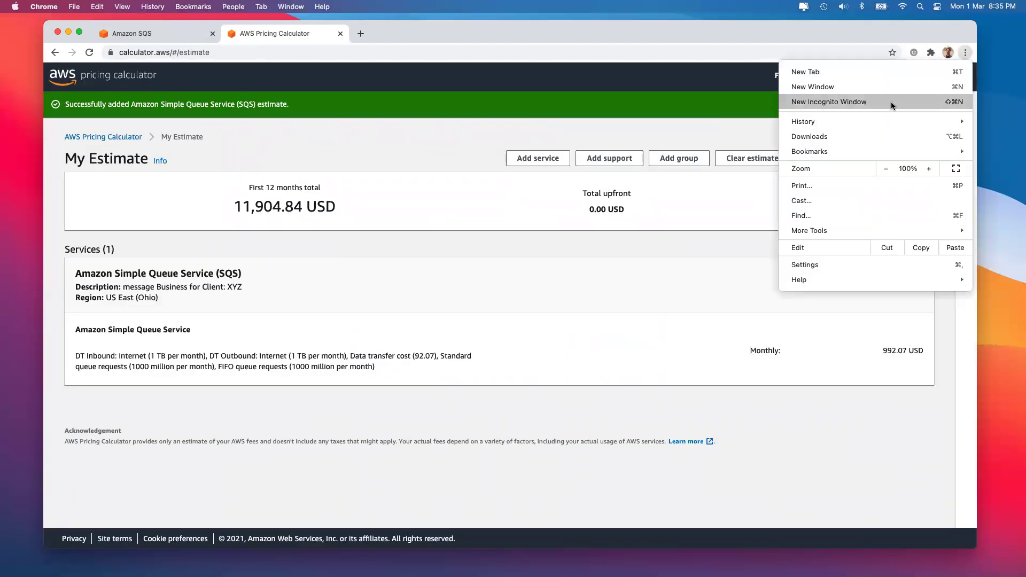
{"action": "left_click", "coordinate": [891, 102]}
{"action": "type", "text": "https://calculator.aws/#/estimate?id=bed4602cb354f23fe042cfd2e82d653f33518a8e"}
{"action": "key", "text": "Return"}
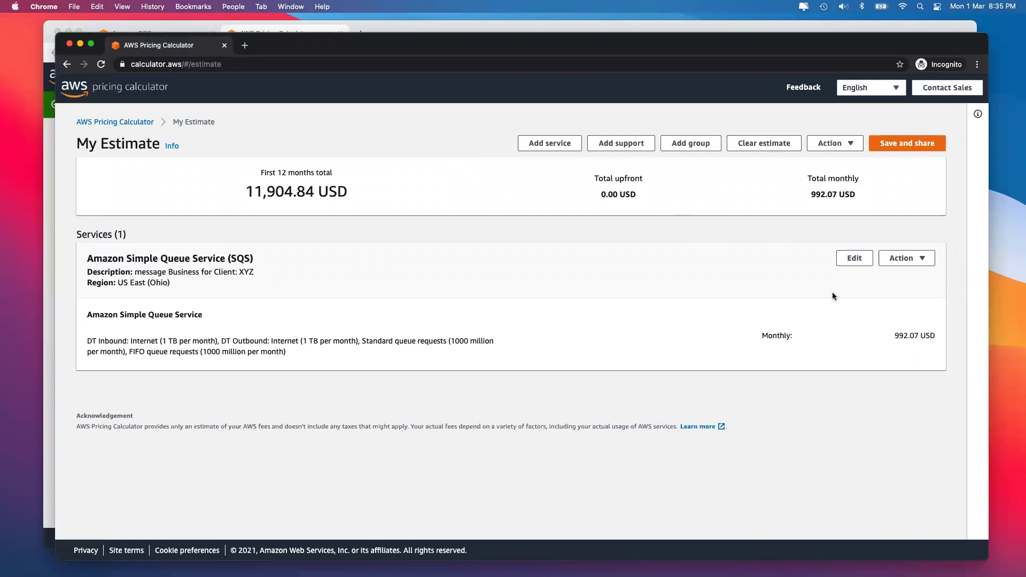
Inspect the shared SQS entry, then close the incognito window and the calculator tab
{"action": "left_click", "coordinate": [854, 259]}
{"action": "scroll", "coordinate": [252, 251], "scroll_direction": "down", "scroll_amount": 10}
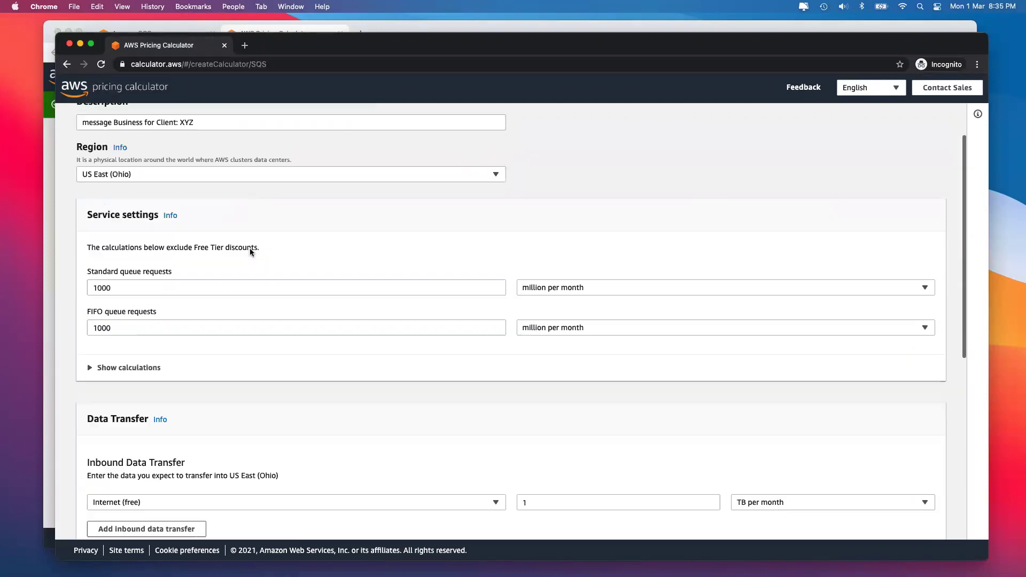
{"action": "scroll", "coordinate": [228, 319], "scroll_direction": "up", "scroll_amount": 8}
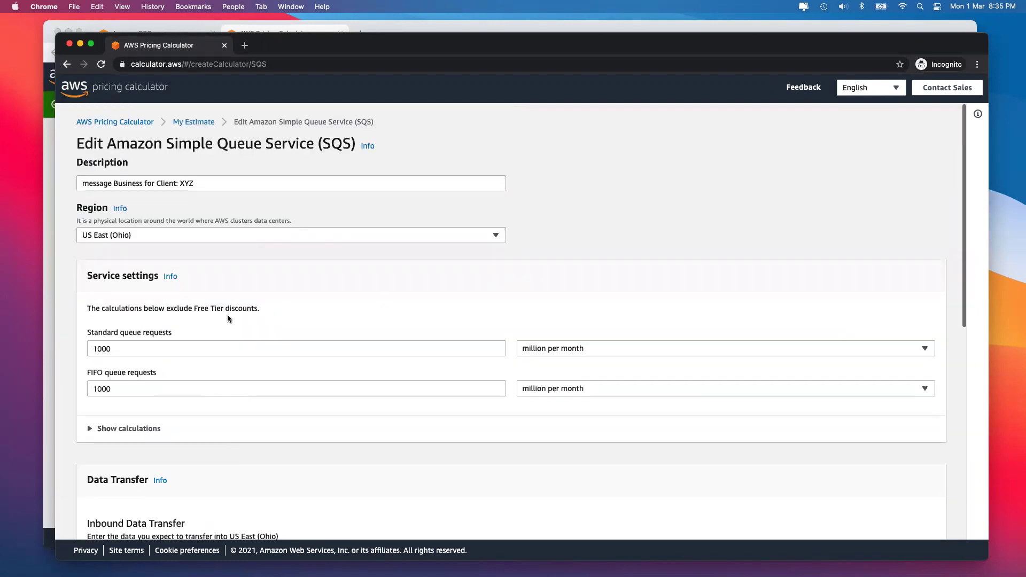
{"action": "left_click", "coordinate": [69, 45]}
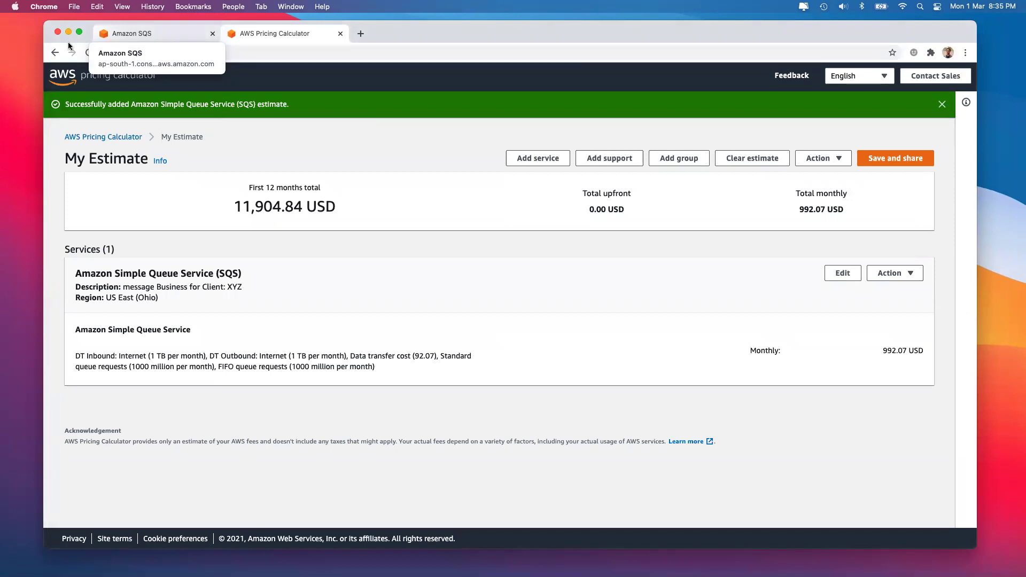
{"action": "triple_click", "coordinate": [241, 202]}
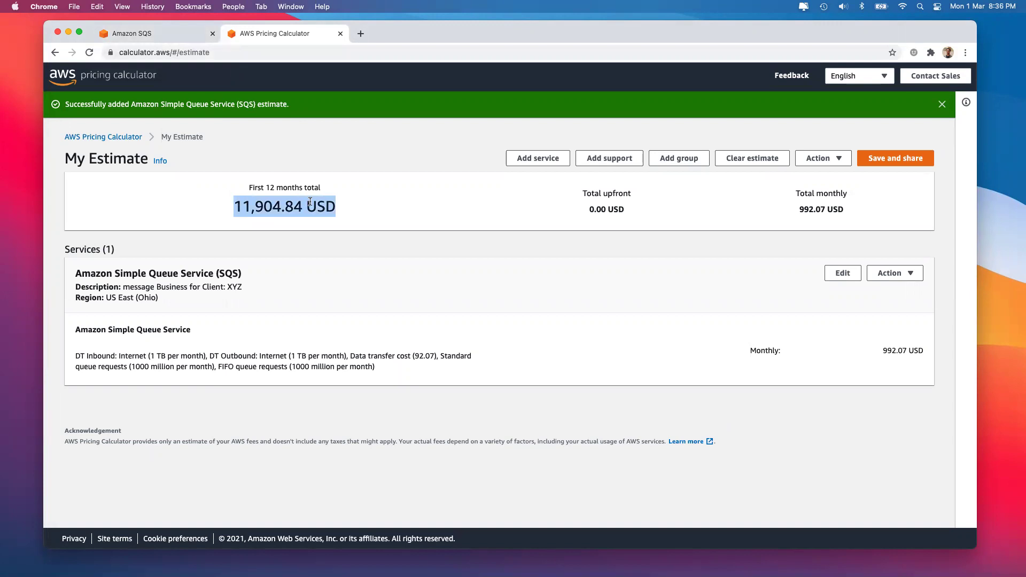
{"action": "left_click", "coordinate": [340, 34]}
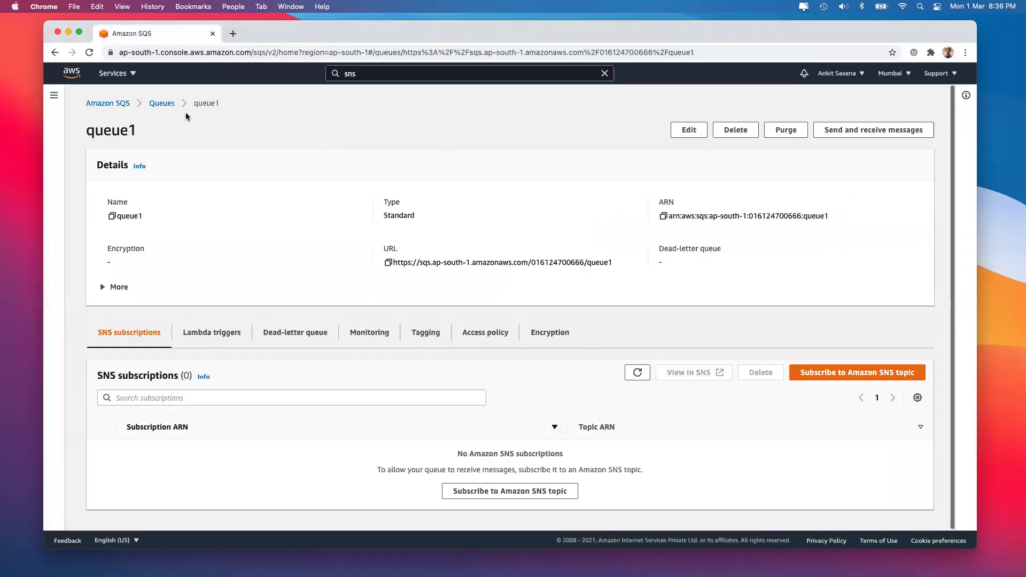
Return to queue1 and open its dead-letter queue settings for editing
{"action": "left_click", "coordinate": [161, 104]}
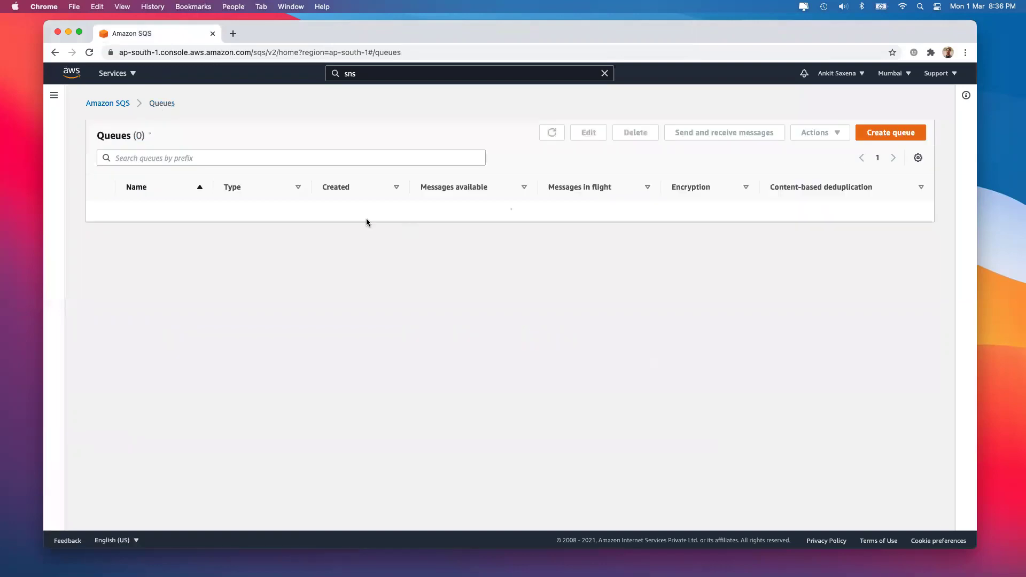
{"action": "left_click", "coordinate": [135, 214]}
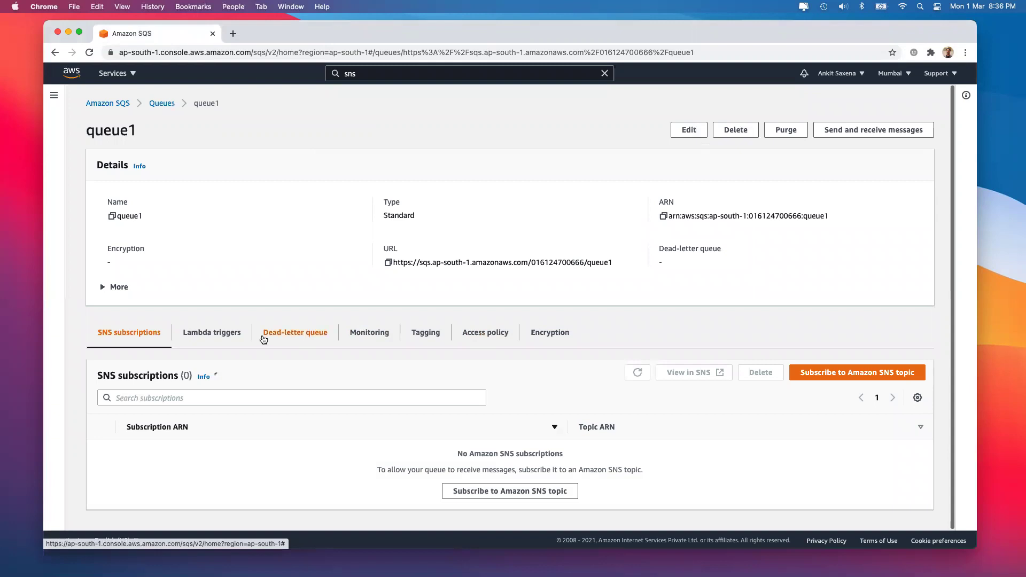
{"action": "left_click", "coordinate": [211, 335]}
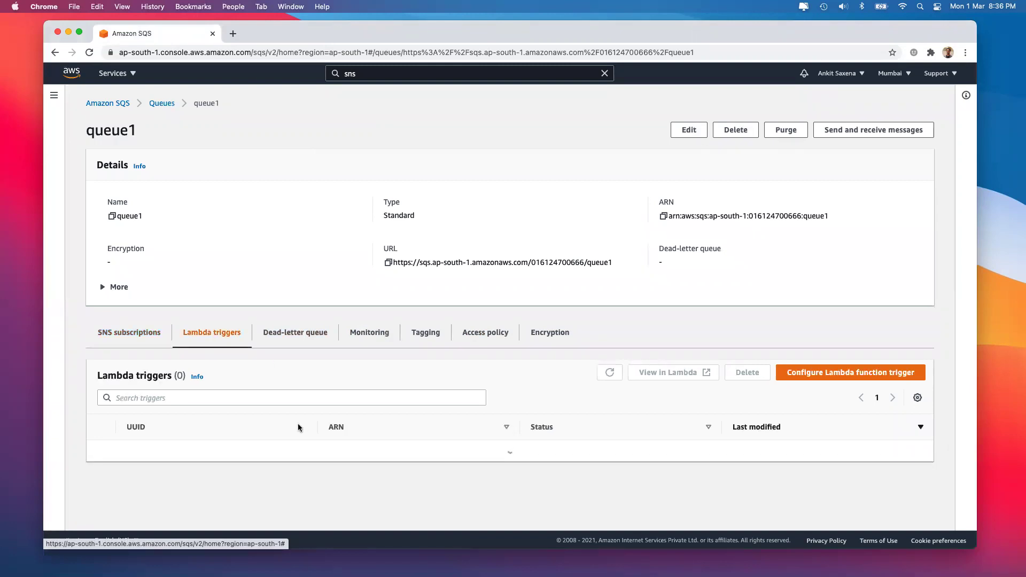
{"action": "left_click", "coordinate": [316, 335]}
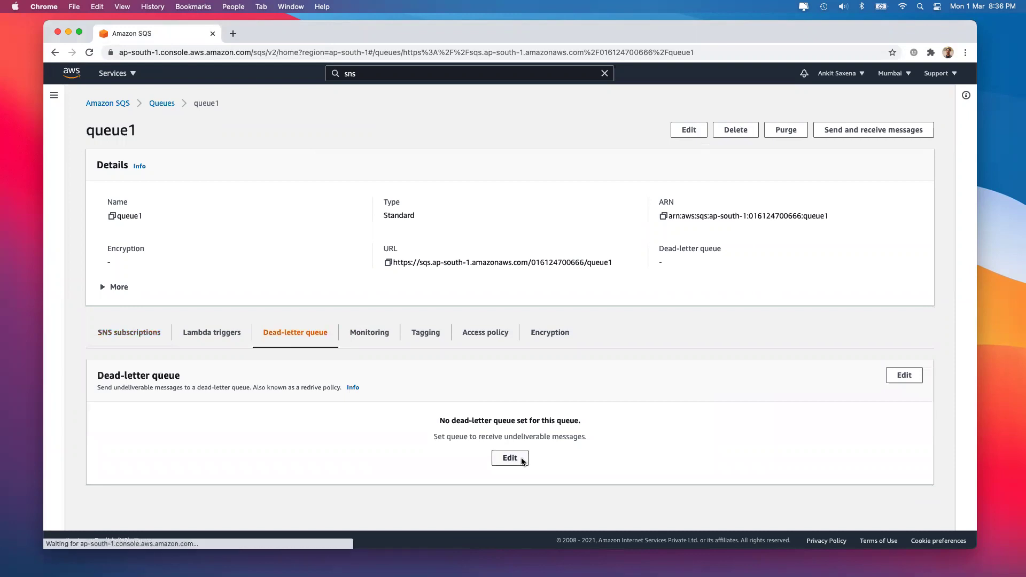
{"action": "left_click", "coordinate": [520, 460]}
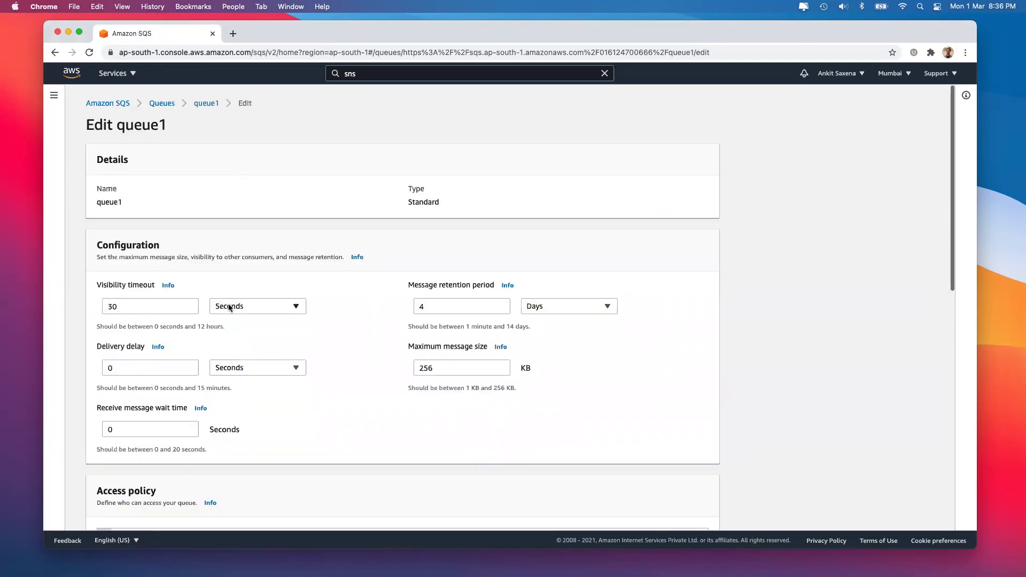
Enter 8 for retention and enable queue1's dead-letter queue without choosing a target queue
{"action": "scroll", "coordinate": [228, 304], "scroll_direction": "down", "scroll_amount": 10}
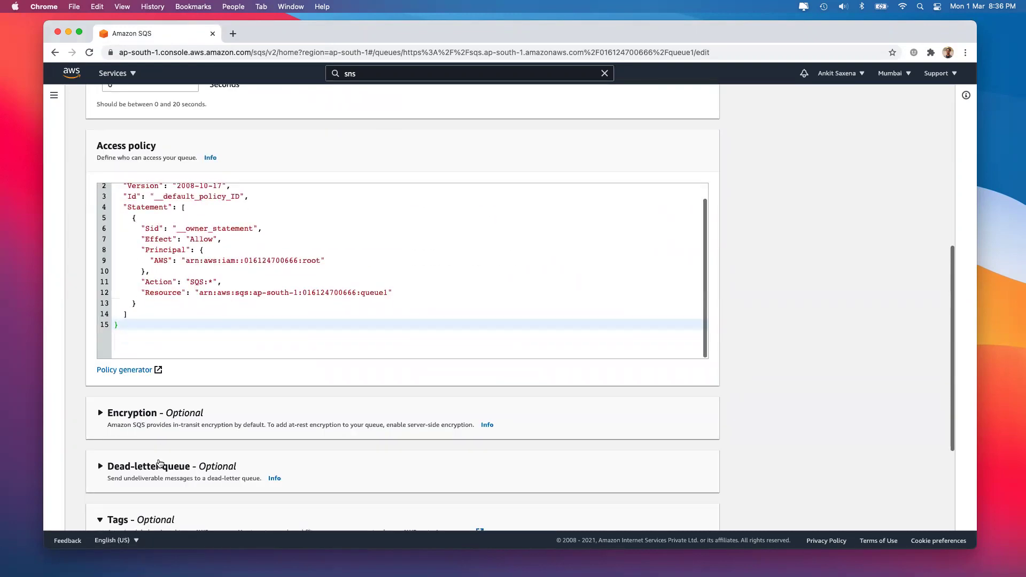
{"action": "left_click", "coordinate": [159, 464]}
{"action": "scroll", "coordinate": [122, 417], "scroll_direction": "down", "scroll_amount": 4}
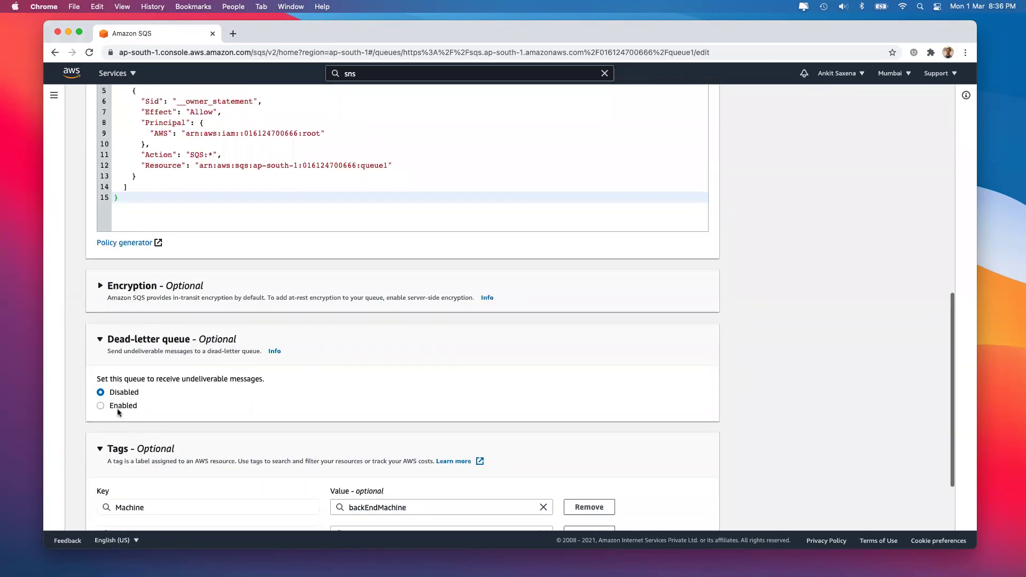
{"action": "scroll", "coordinate": [117, 409], "scroll_direction": "up", "scroll_amount": 14}
{"action": "double_click", "coordinate": [436, 307]}
{"action": "type", "text": "8"}
{"action": "scroll", "coordinate": [319, 445], "scroll_direction": "down", "scroll_amount": 20}
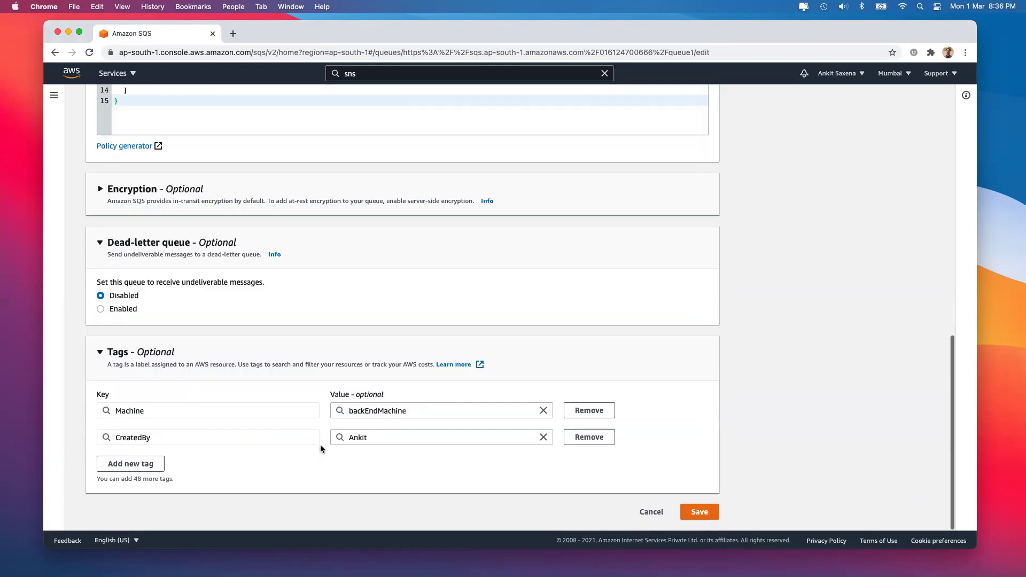
{"action": "left_click", "coordinate": [114, 310]}
{"action": "left_click", "coordinate": [138, 348]}
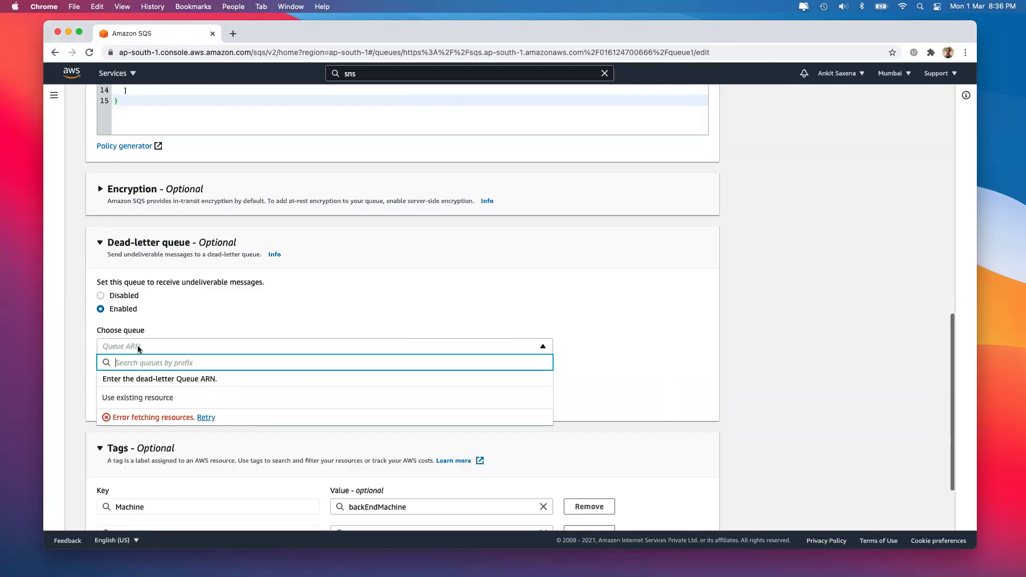
{"action": "left_click", "coordinate": [261, 309]}
{"action": "scroll", "coordinate": [260, 309], "scroll_direction": "down", "scroll_amount": 4}
Cancel queue1's edits and create a standard queue 'dlq' with retention set to 14
{"action": "left_click", "coordinate": [652, 511]}
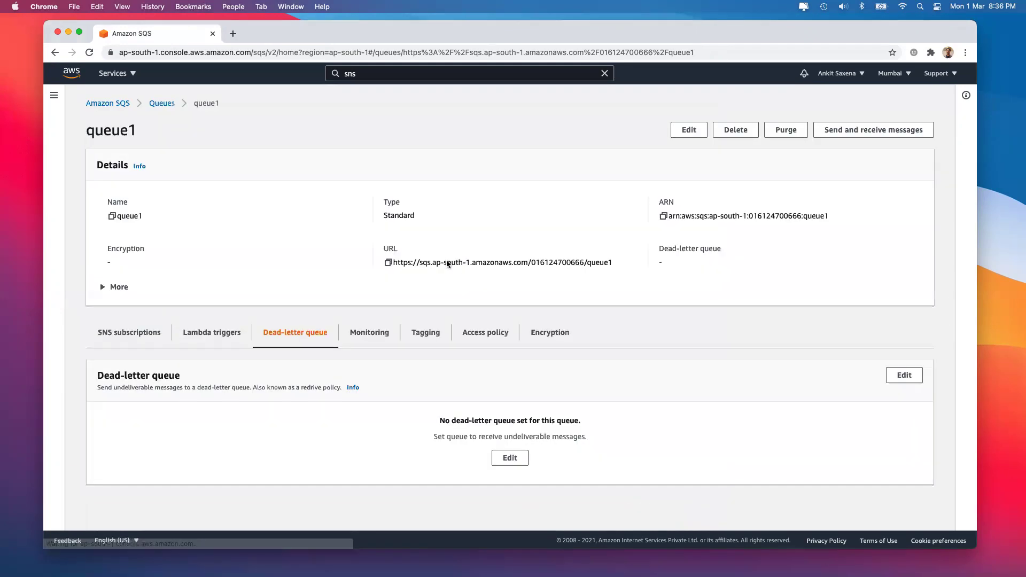
{"action": "left_click", "coordinate": [155, 104]}
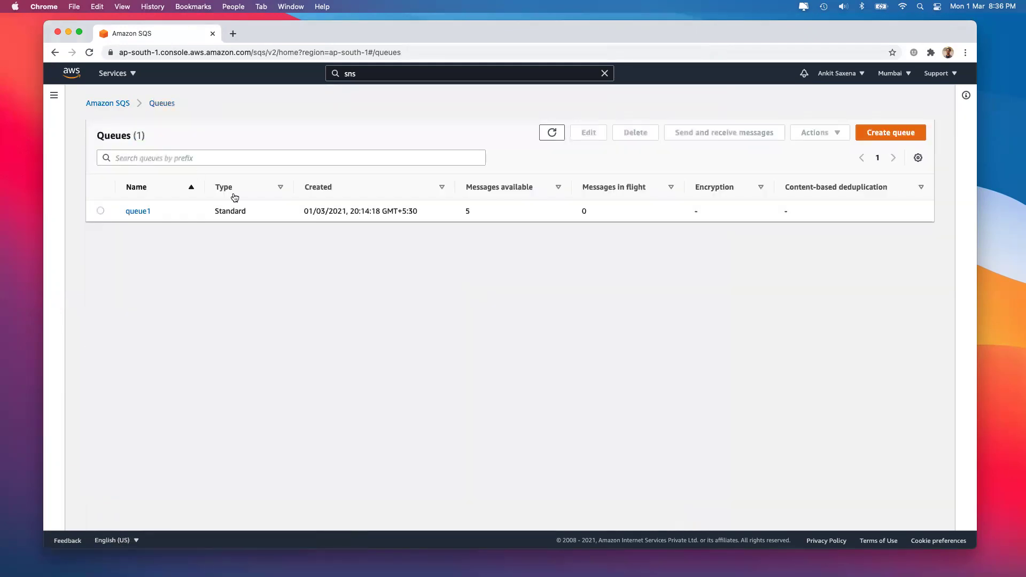
{"action": "left_click", "coordinate": [869, 132]}
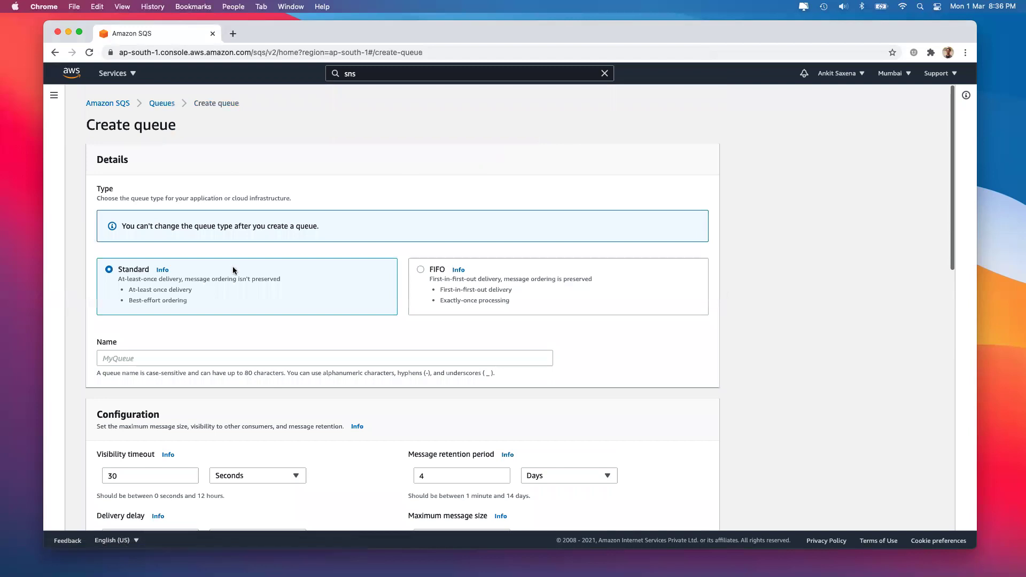
{"action": "left_click", "coordinate": [163, 356]}
{"action": "type", "text": "dlq"}
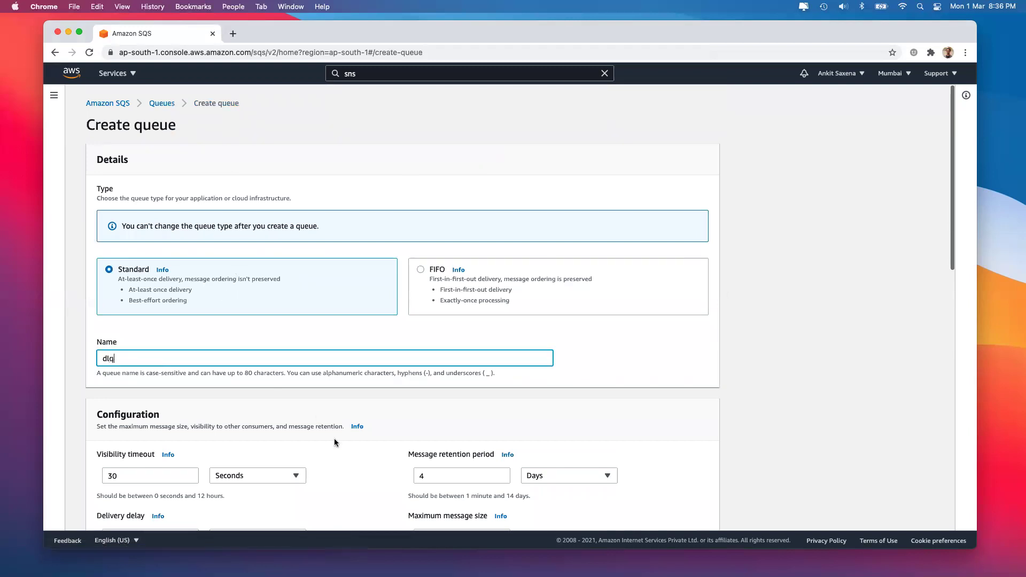
{"action": "scroll", "coordinate": [335, 438], "scroll_direction": "down", "scroll_amount": 5}
{"action": "left_click", "coordinate": [447, 336]}
{"action": "type", "text": "14"}
{"action": "scroll", "coordinate": [633, 421], "scroll_direction": "down", "scroll_amount": 10}
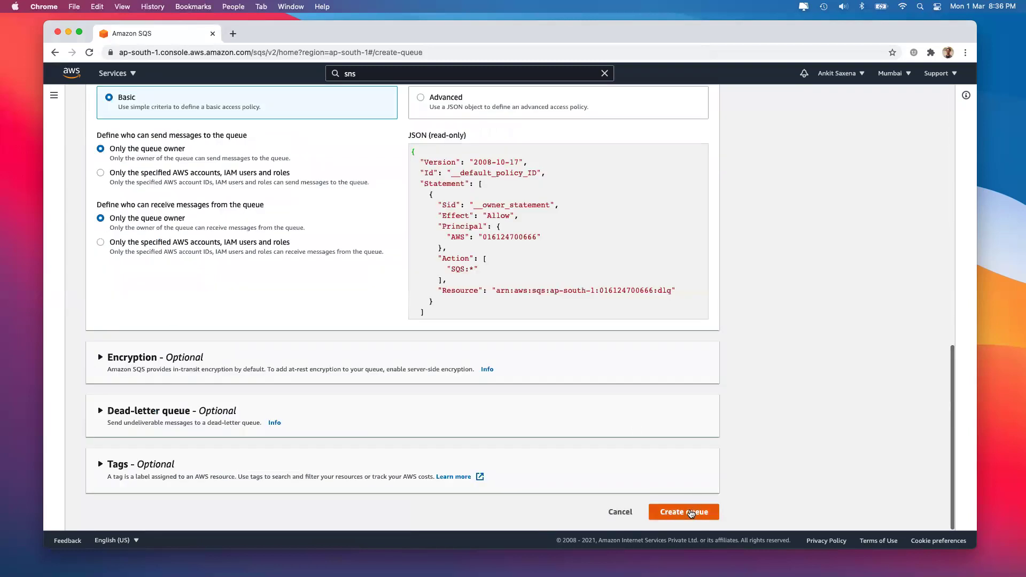
{"action": "left_click", "coordinate": [685, 512]}
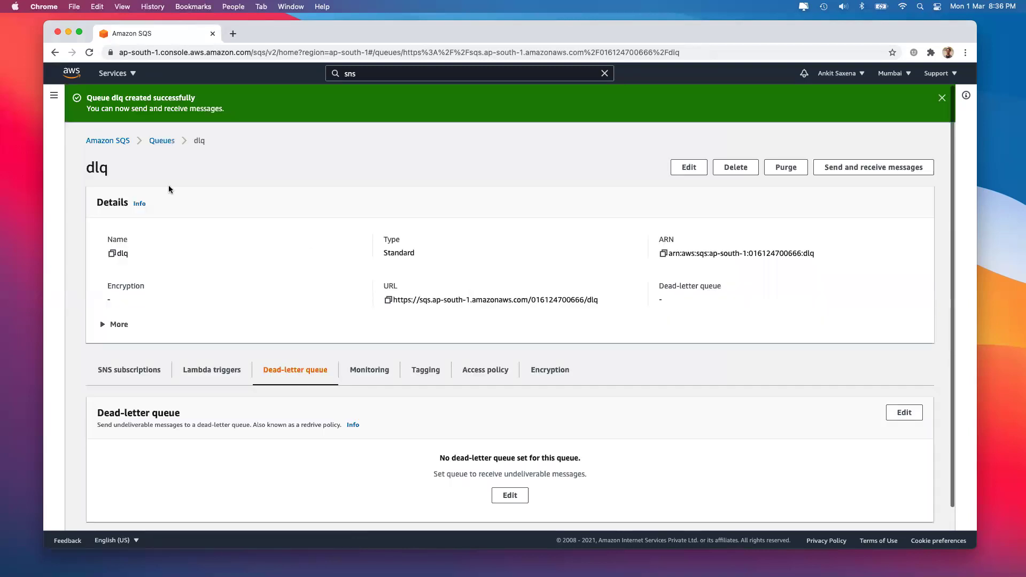
{"action": "left_click", "coordinate": [162, 141]}
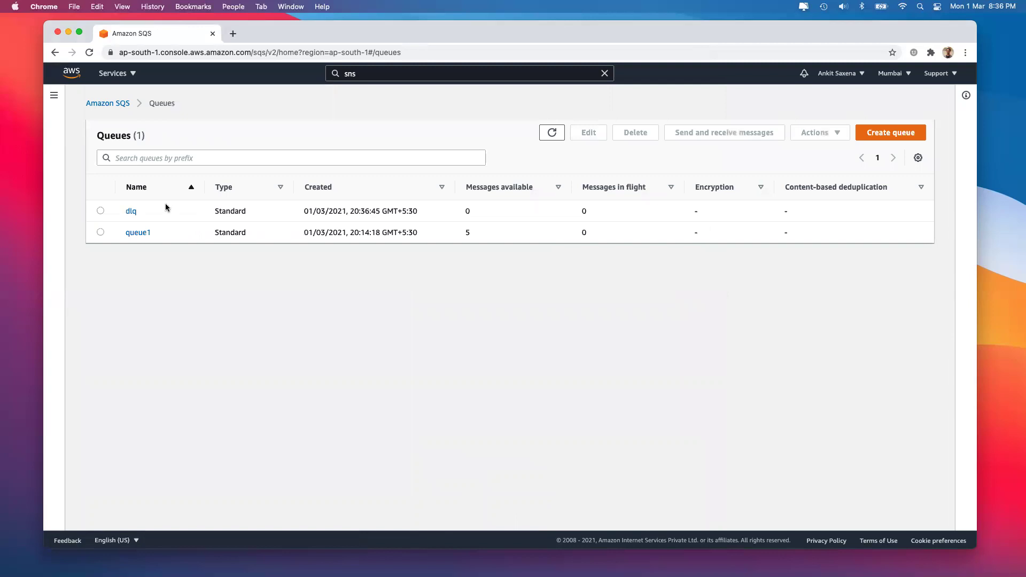
Enable queue1's dead-letter queue targeting dlq and save the settings
{"action": "left_click", "coordinate": [139, 233]}
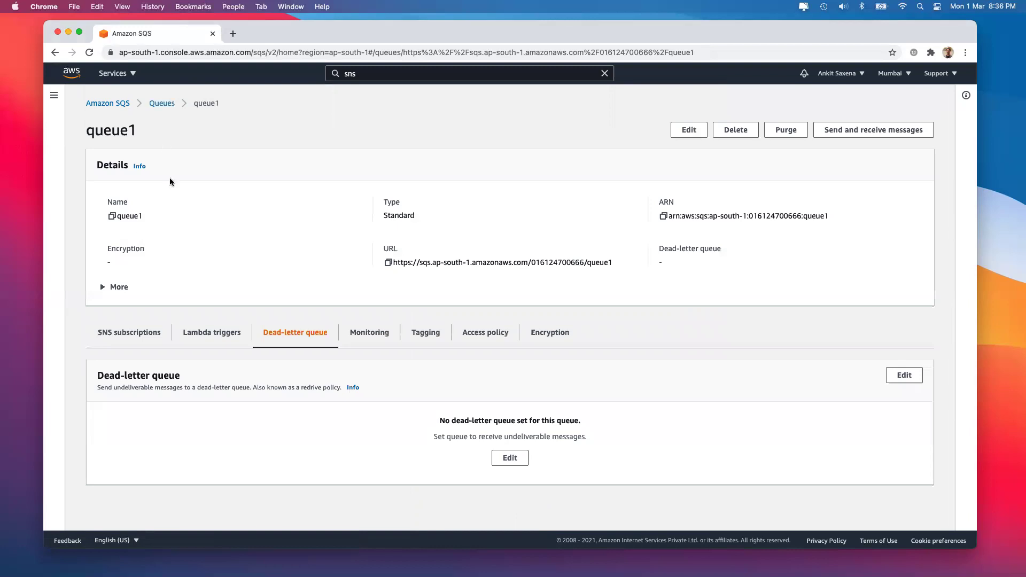
{"action": "left_click", "coordinate": [510, 458]}
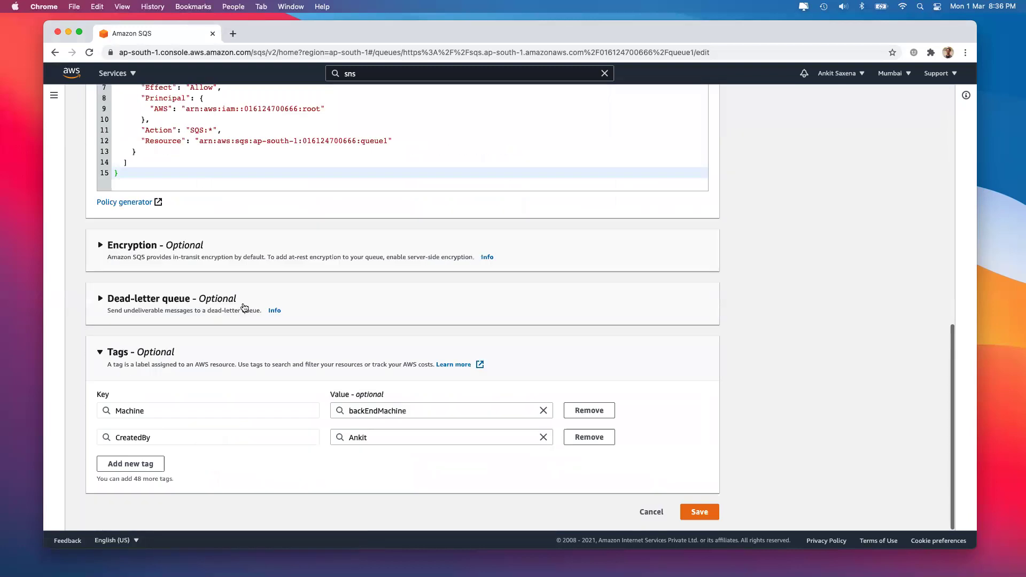
{"action": "left_click", "coordinate": [239, 300]}
{"action": "left_click", "coordinate": [129, 364]}
{"action": "left_click", "coordinate": [155, 402]}
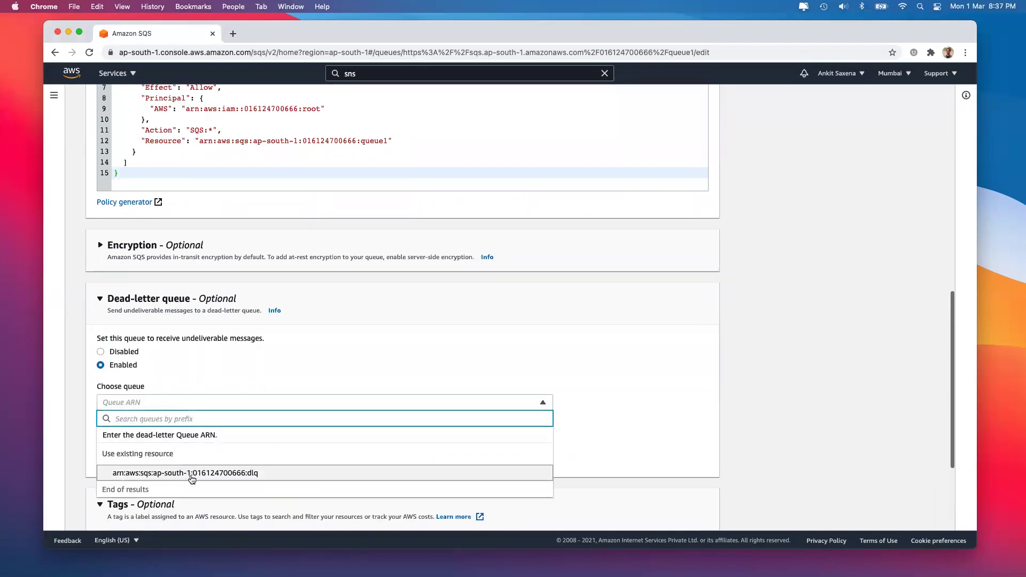
{"action": "left_click", "coordinate": [257, 473]}
{"action": "scroll", "coordinate": [710, 474], "scroll_direction": "down", "scroll_amount": 3}
{"action": "left_click", "coordinate": [700, 512]}
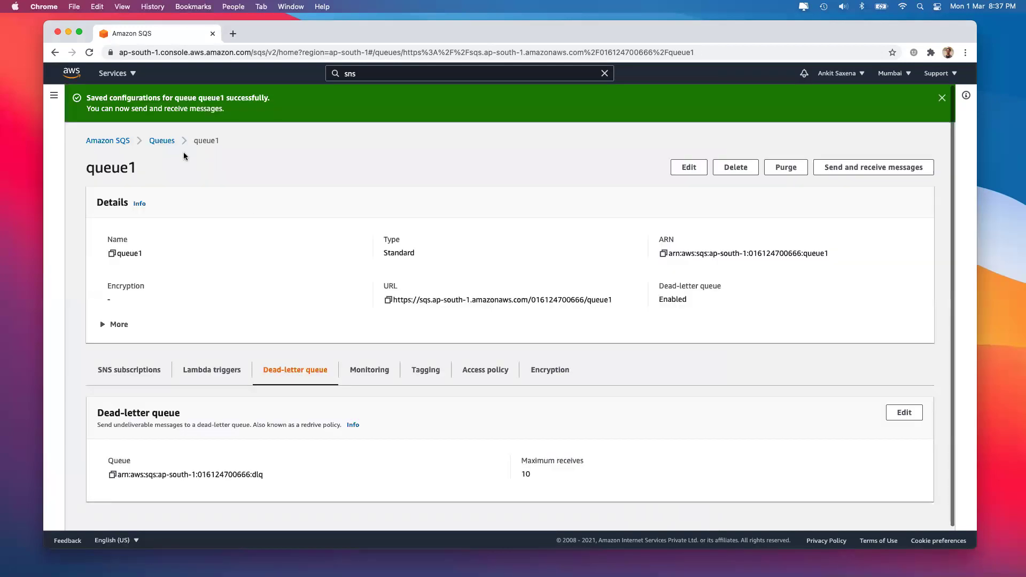
Check the dlq ARN in queue1's details and view its monitoring charts
{"action": "scroll", "coordinate": [275, 292], "scroll_direction": "down", "scroll_amount": 1}
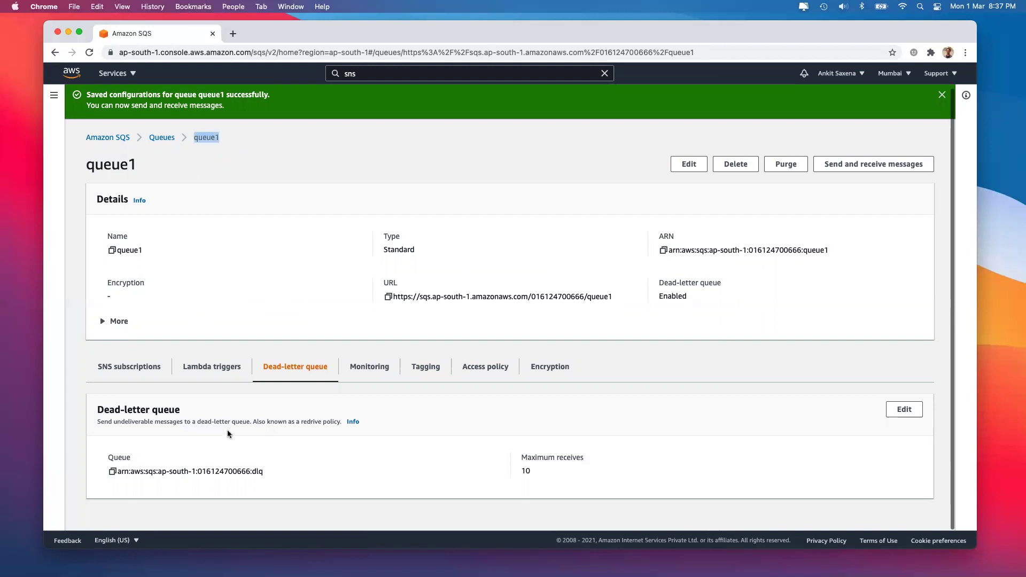
{"action": "double_click", "coordinate": [257, 472]}
{"action": "left_click", "coordinate": [381, 374]}
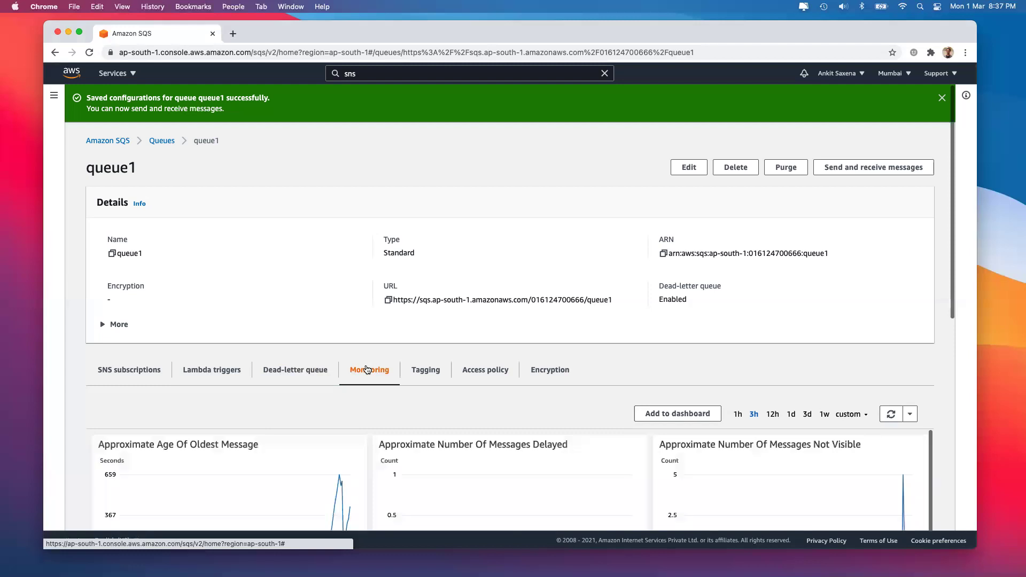
Switch queue1's metrics from 1h to a custom range of the last 15 minutes
{"action": "scroll", "coordinate": [385, 364], "scroll_direction": "down", "scroll_amount": 3}
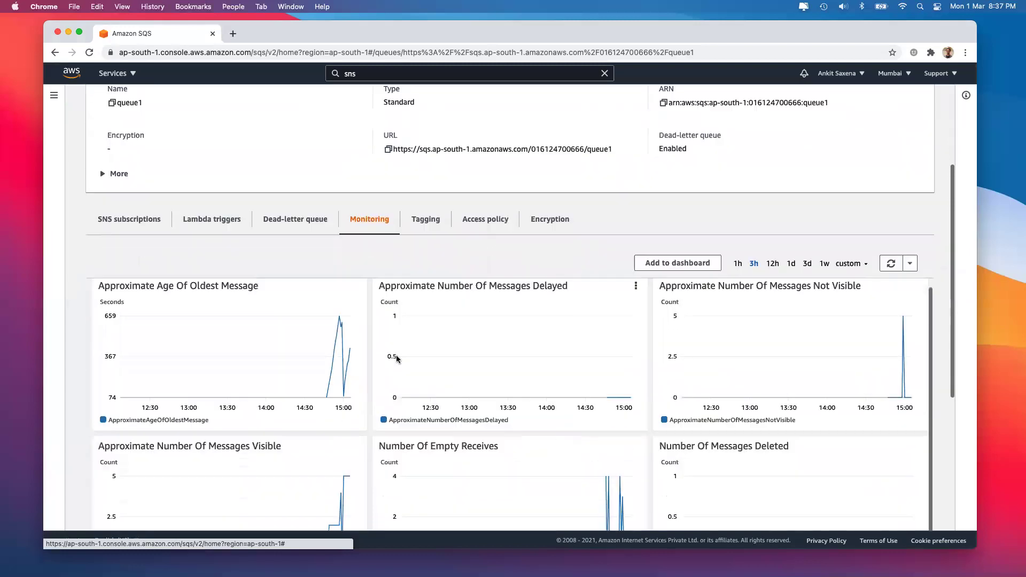
{"action": "scroll", "coordinate": [666, 283], "scroll_direction": "down", "scroll_amount": 2}
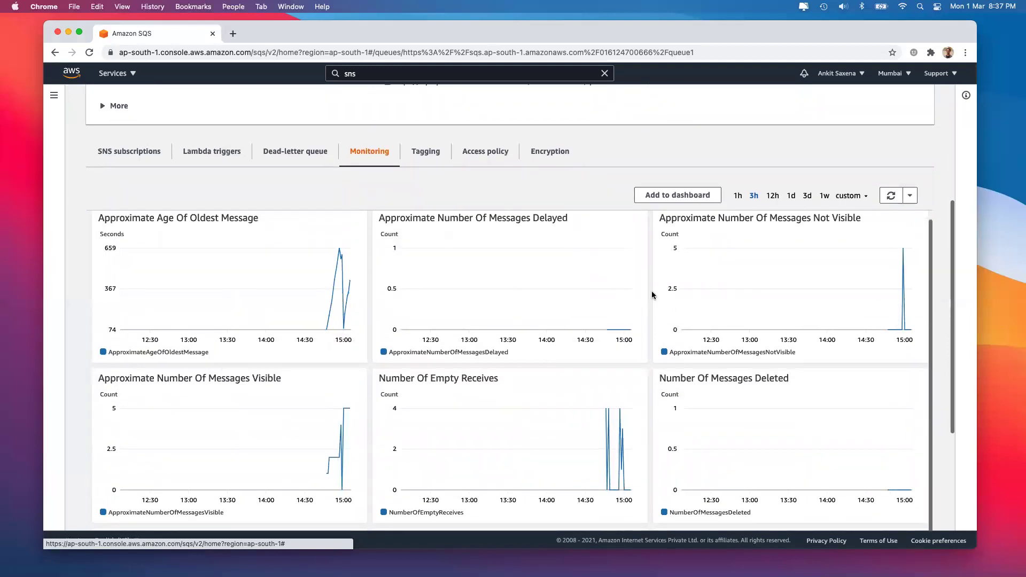
{"action": "left_click", "coordinate": [737, 197]}
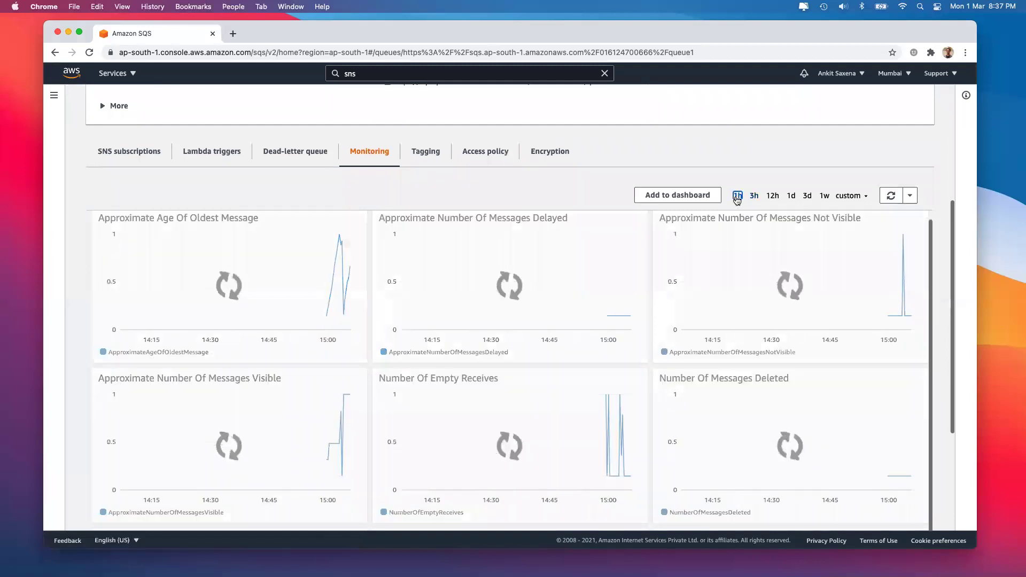
{"action": "left_click", "coordinate": [857, 197]}
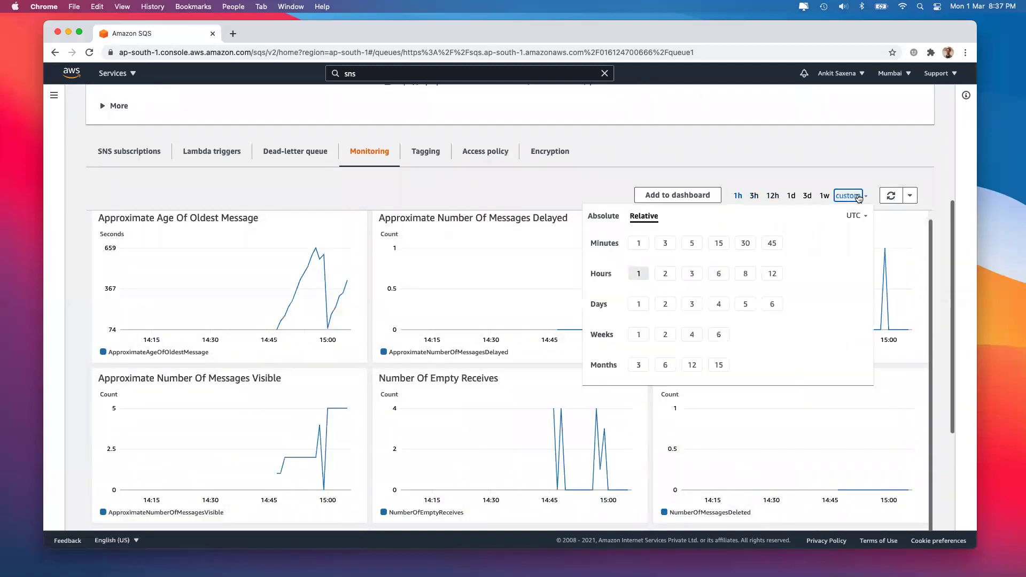
{"action": "left_click", "coordinate": [719, 244]}
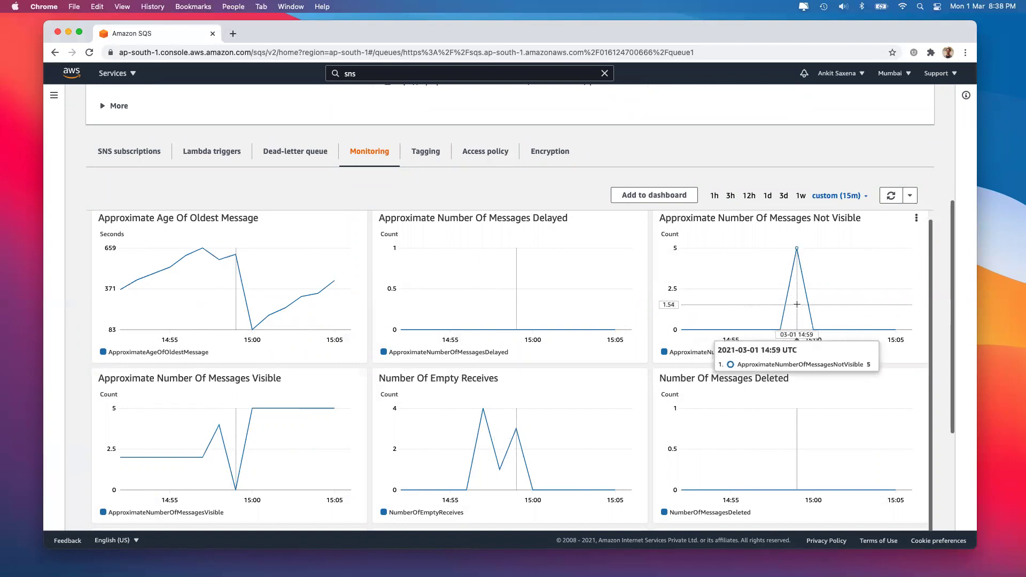
{"action": "scroll", "coordinate": [534, 187], "scroll_direction": "up", "scroll_amount": 8}
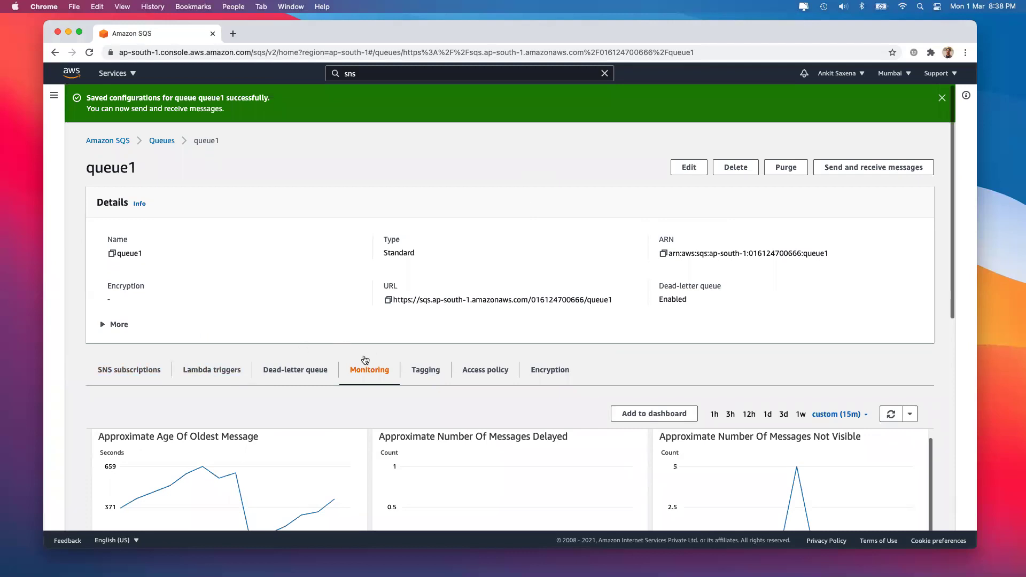
{"action": "left_click", "coordinate": [679, 173]}
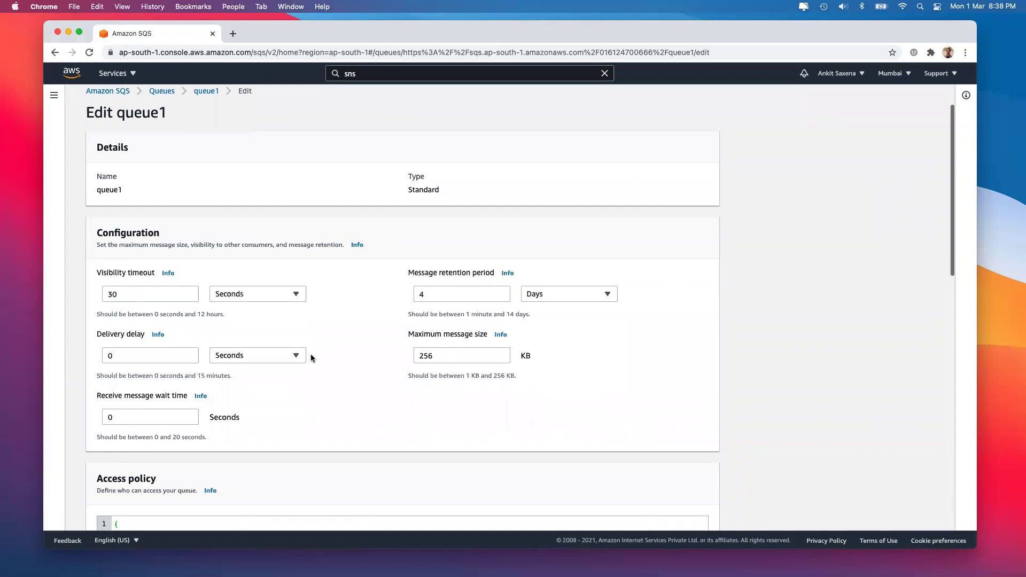
{"action": "scroll", "coordinate": [311, 359], "scroll_direction": "down", "scroll_amount": 15}
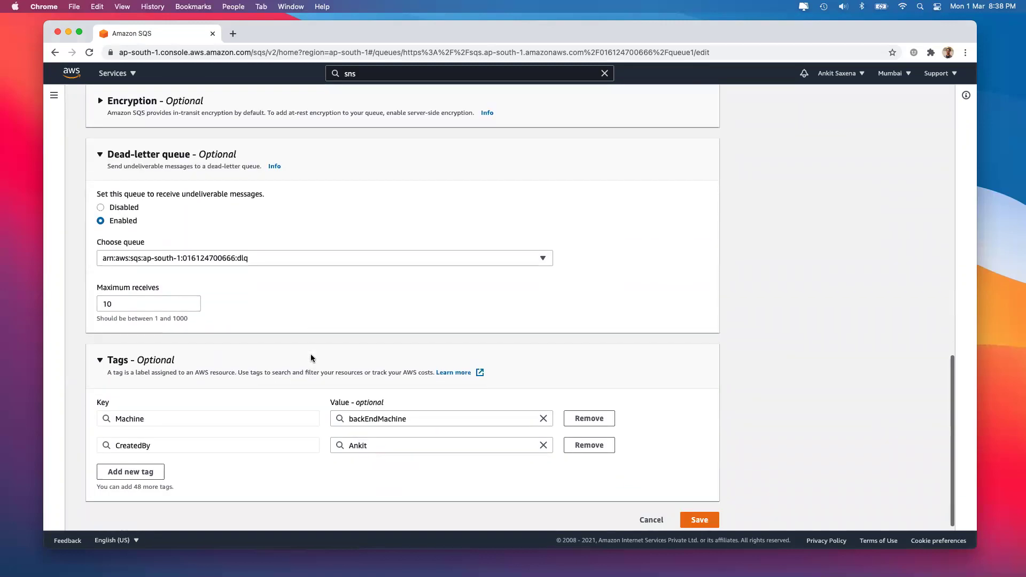
{"action": "left_click", "coordinate": [695, 525]}
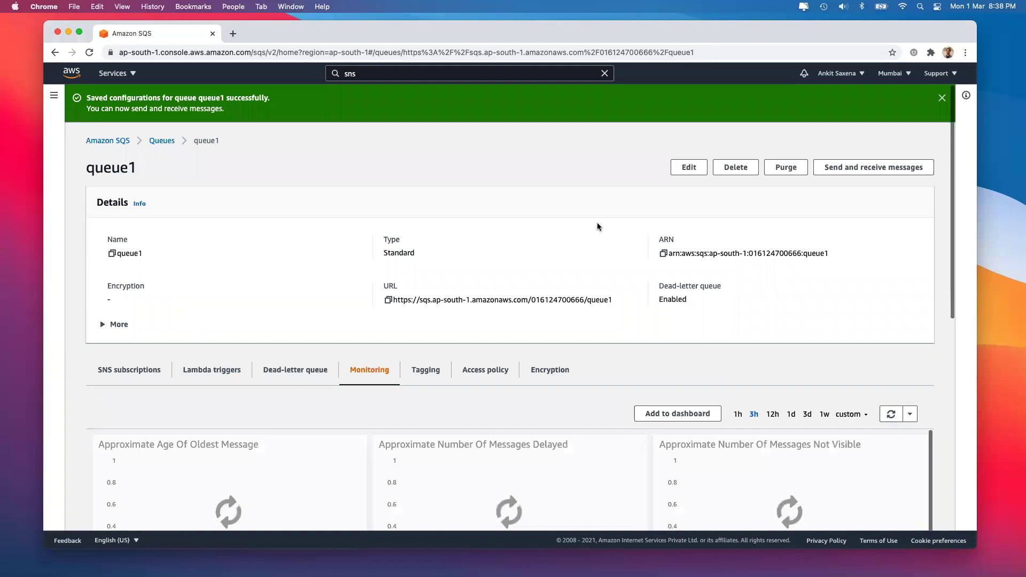
Set queue1's monitoring charts to a custom relative 15-minute range and review the charts
{"action": "scroll", "coordinate": [561, 295], "scroll_direction": "down", "scroll_amount": 3}
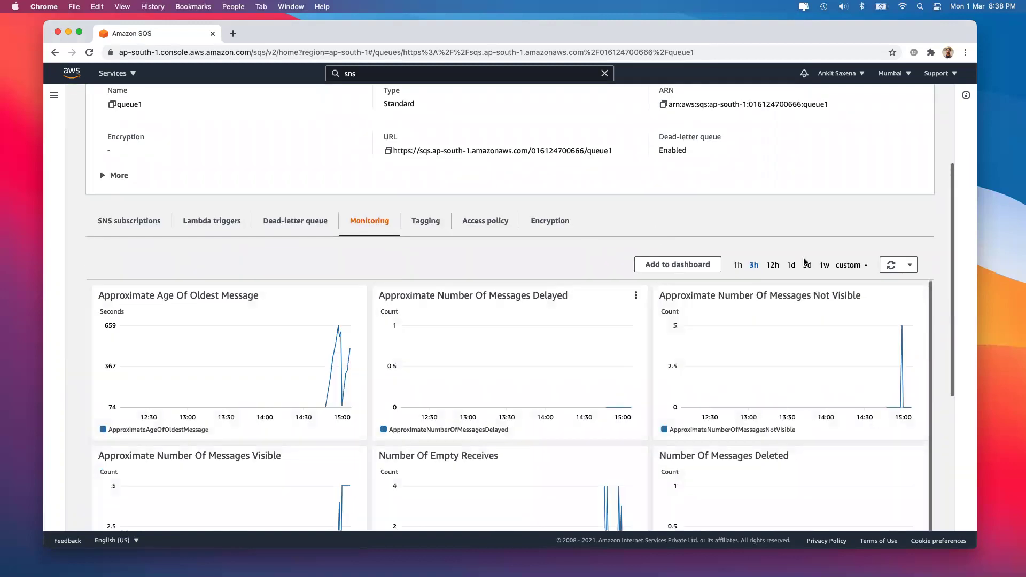
{"action": "left_click", "coordinate": [848, 266]}
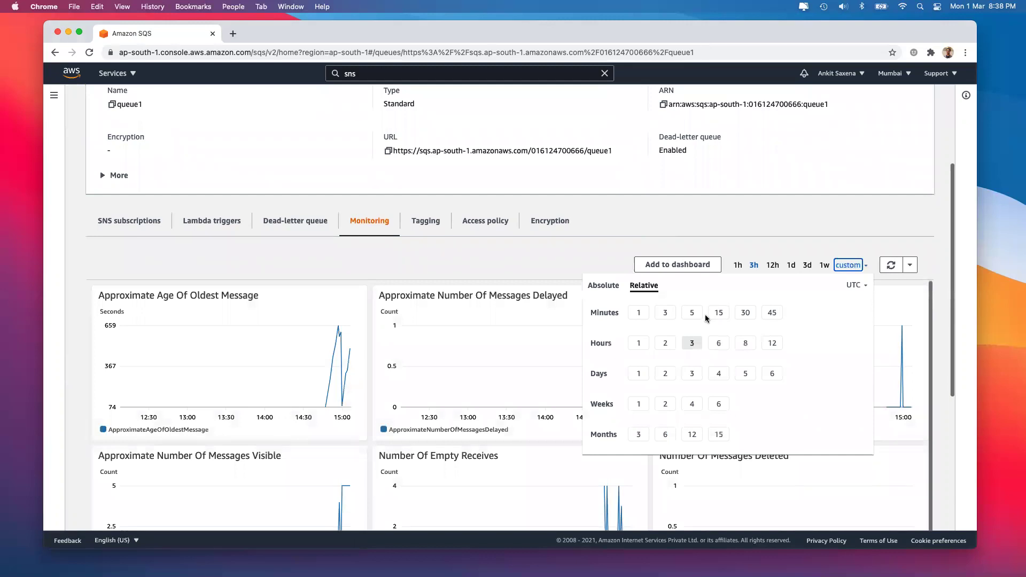
{"action": "left_click", "coordinate": [719, 313]}
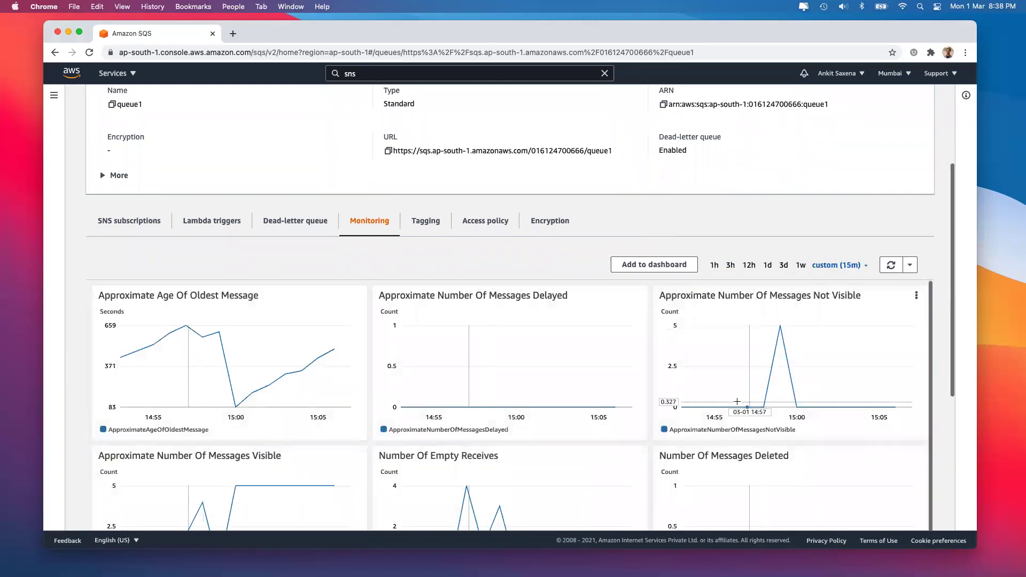
{"action": "mouse_move", "coordinate": [778, 398]}
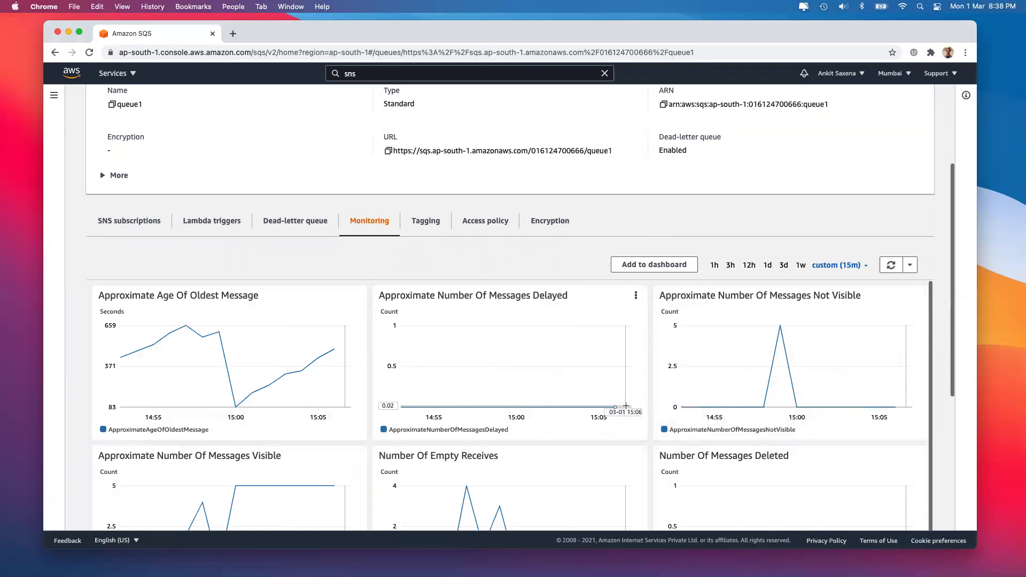
{"action": "scroll", "coordinate": [624, 405], "scroll_direction": "down", "scroll_amount": 5}
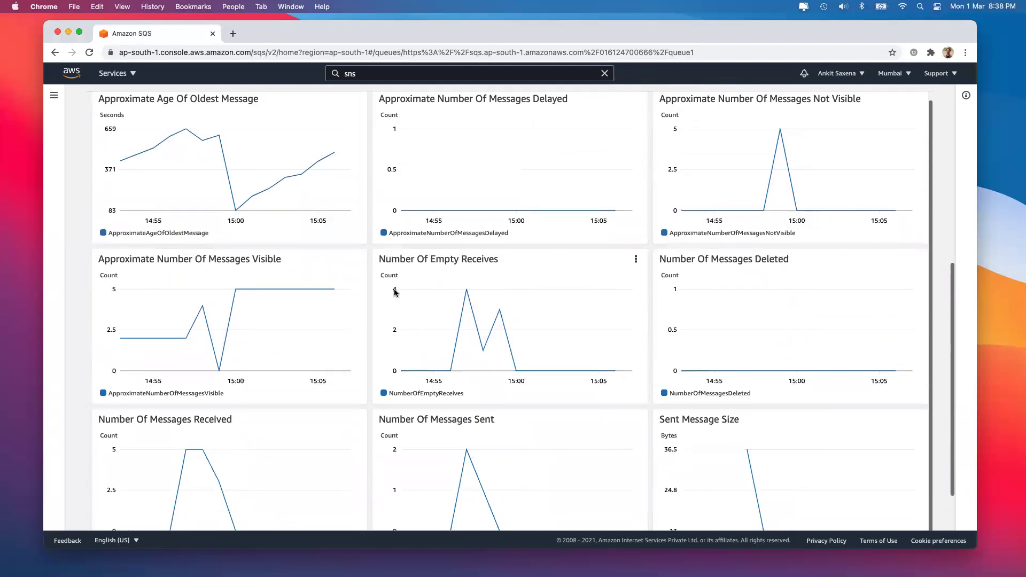
{"action": "mouse_move", "coordinate": [142, 338]}
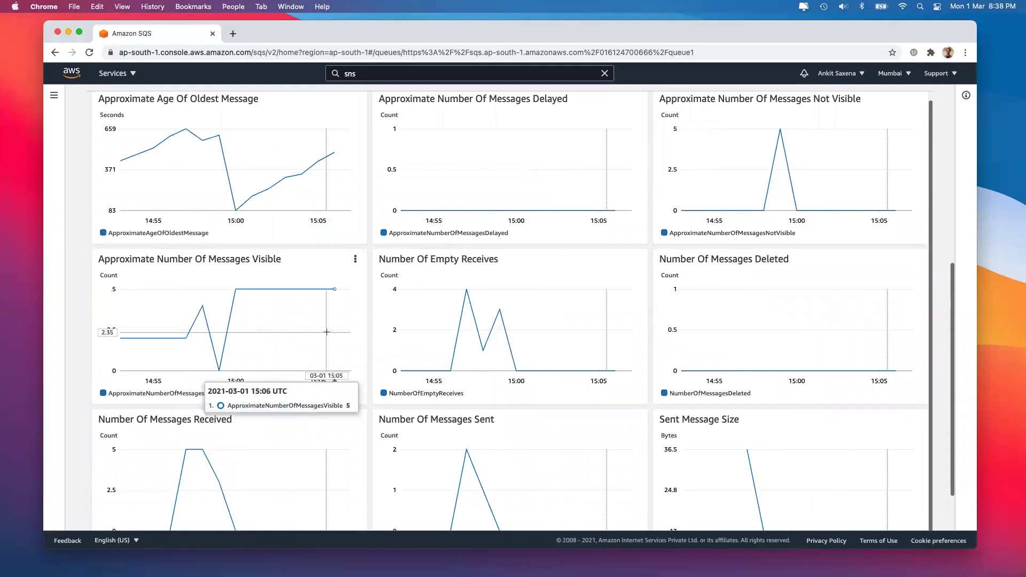
{"action": "scroll", "coordinate": [327, 331], "scroll_direction": "down", "scroll_amount": 3}
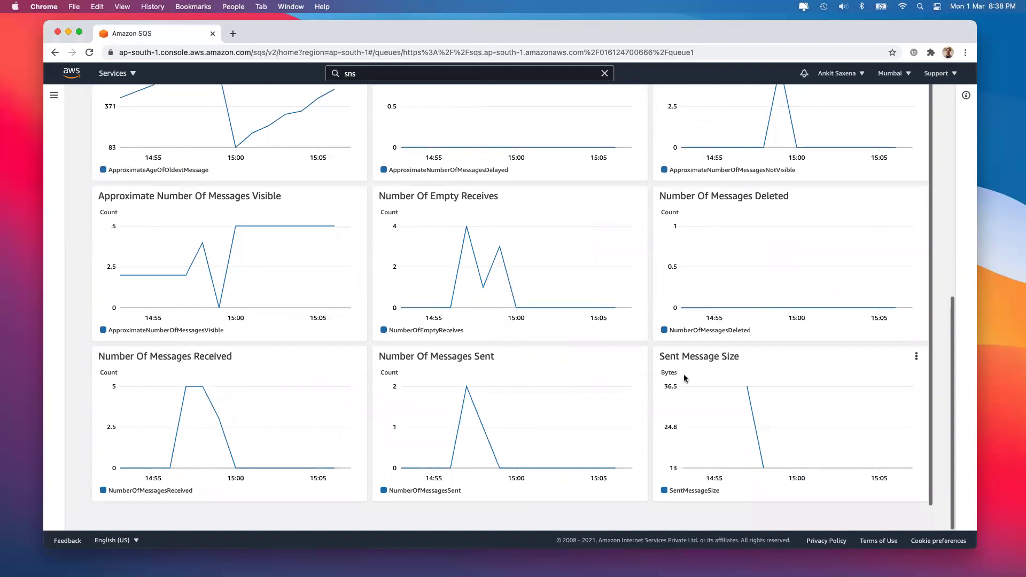
{"action": "mouse_move", "coordinate": [527, 301]}
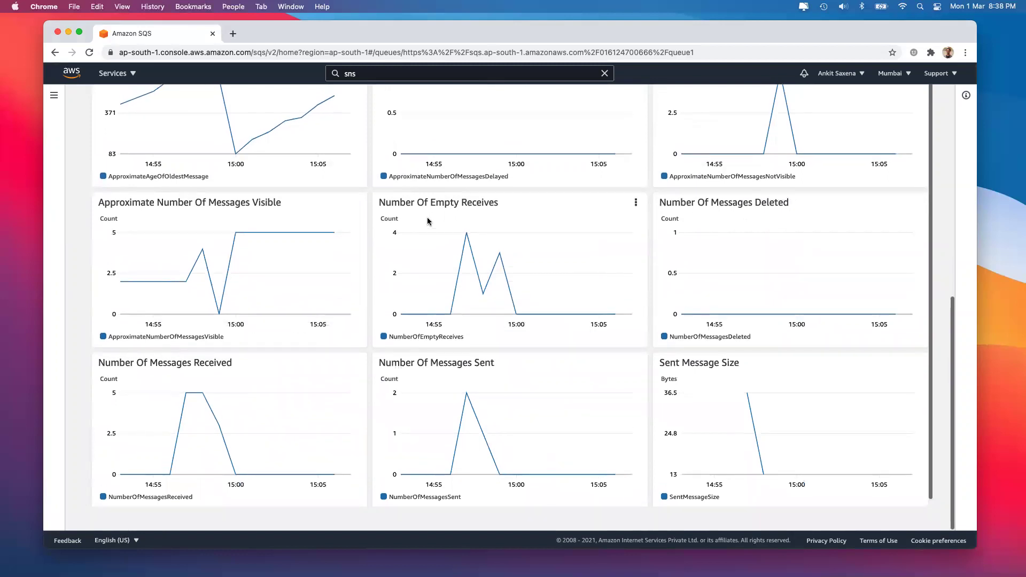
{"action": "scroll", "coordinate": [427, 221], "scroll_direction": "up", "scroll_amount": 10}
{"action": "scroll", "coordinate": [427, 220], "scroll_direction": "up", "scroll_amount": 2}
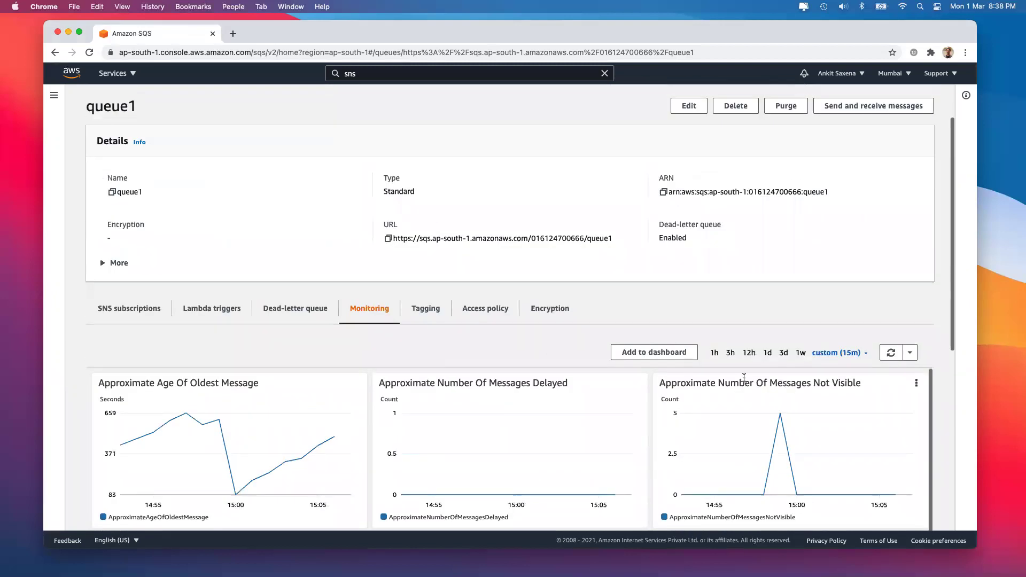
Replace the sns search with 'cloudwatch' and open the CloudWatch service
{"action": "left_click", "coordinate": [377, 75]}
{"action": "key", "text": "BackSpace"}
{"action": "key", "text": "BackSpace"}
{"action": "key", "text": "BackSpace"}
{"action": "type", "text": "cloudwatch"}
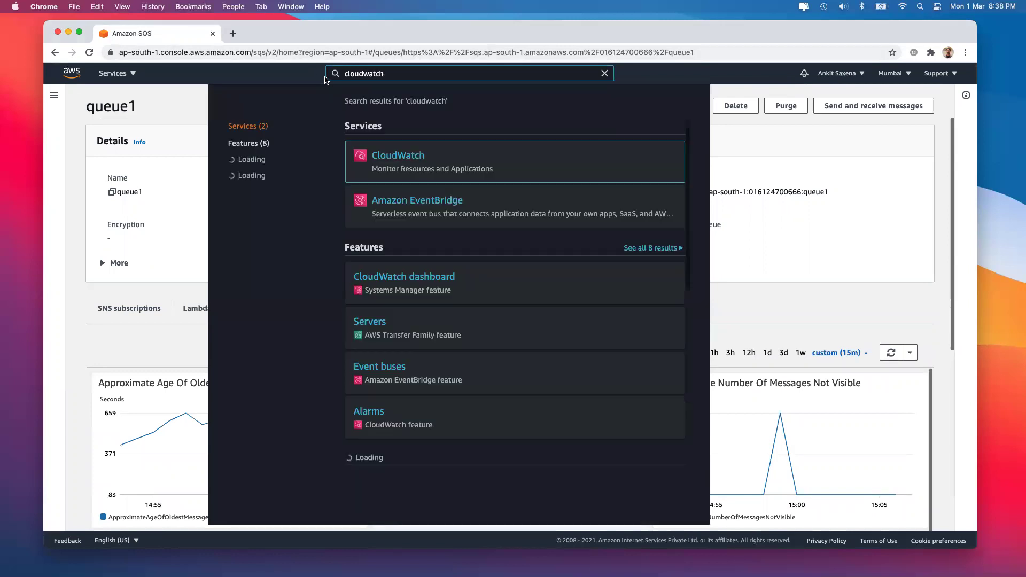
{"action": "left_click", "coordinate": [392, 155]}
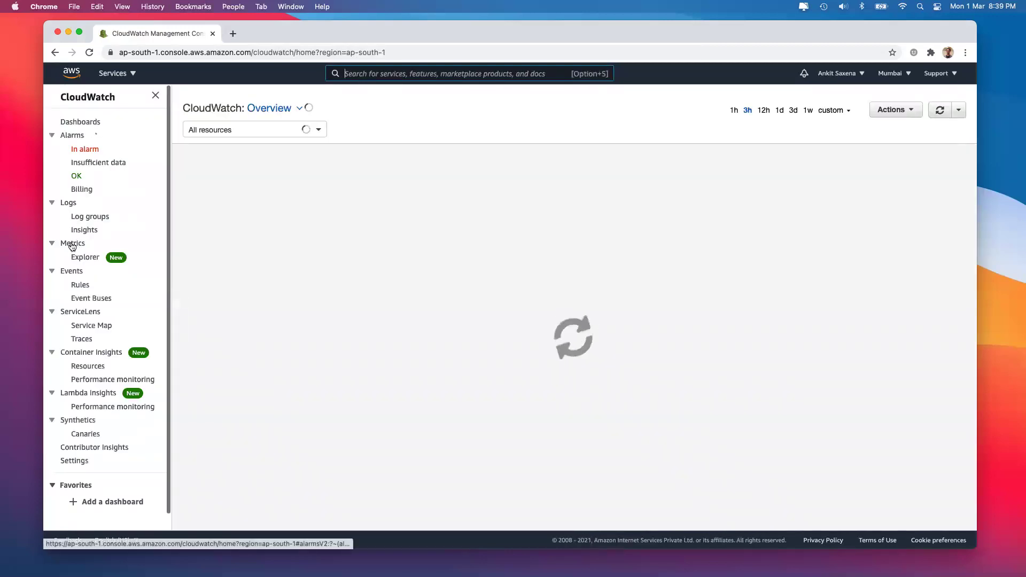
On the Metrics page, collapse the empty graph and open SQS's automatic dashboard
{"action": "left_click", "coordinate": [72, 244]}
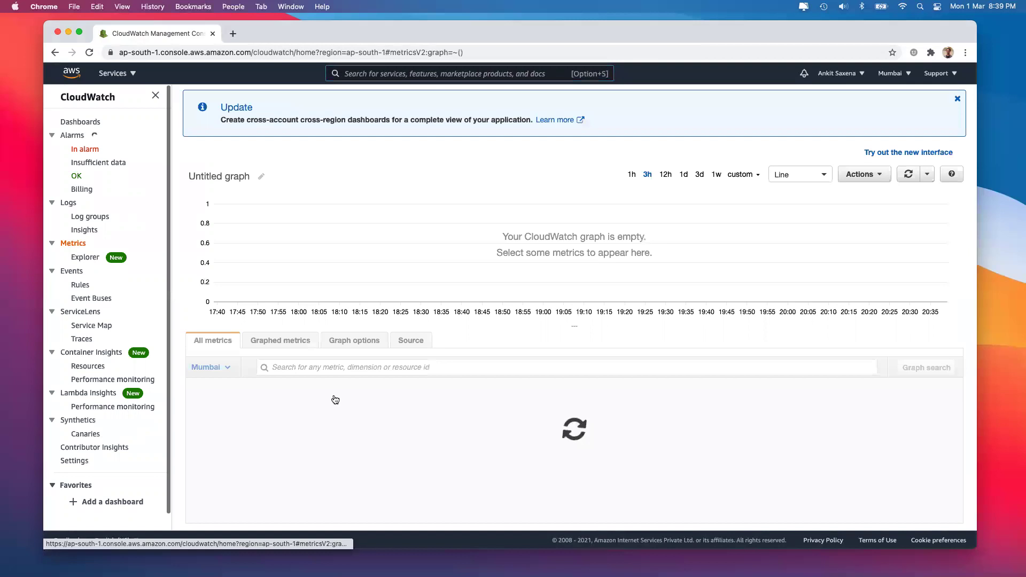
{"action": "scroll", "coordinate": [537, 402], "scroll_direction": "down", "scroll_amount": 3}
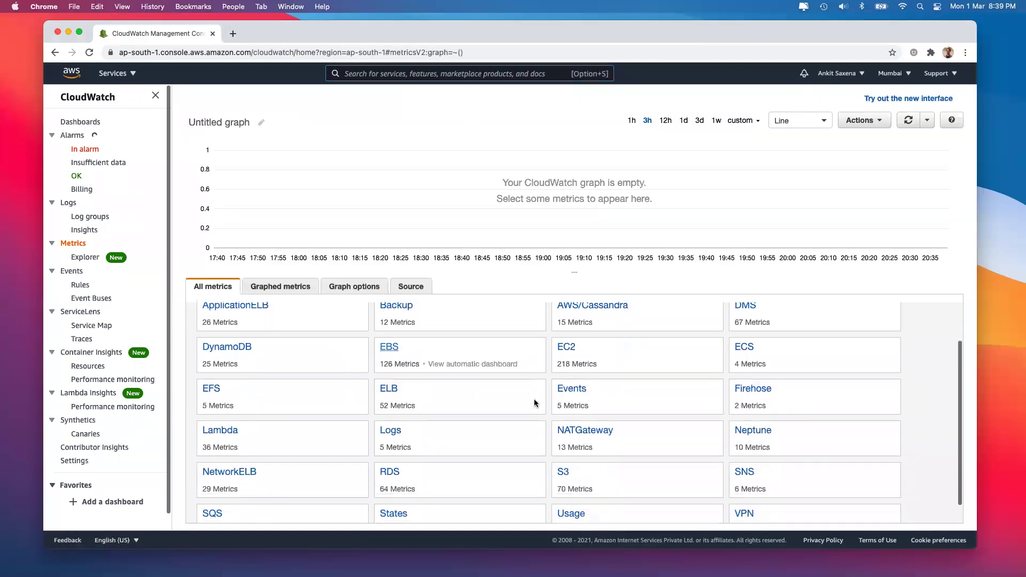
{"action": "scroll", "coordinate": [536, 402], "scroll_direction": "down", "scroll_amount": 1}
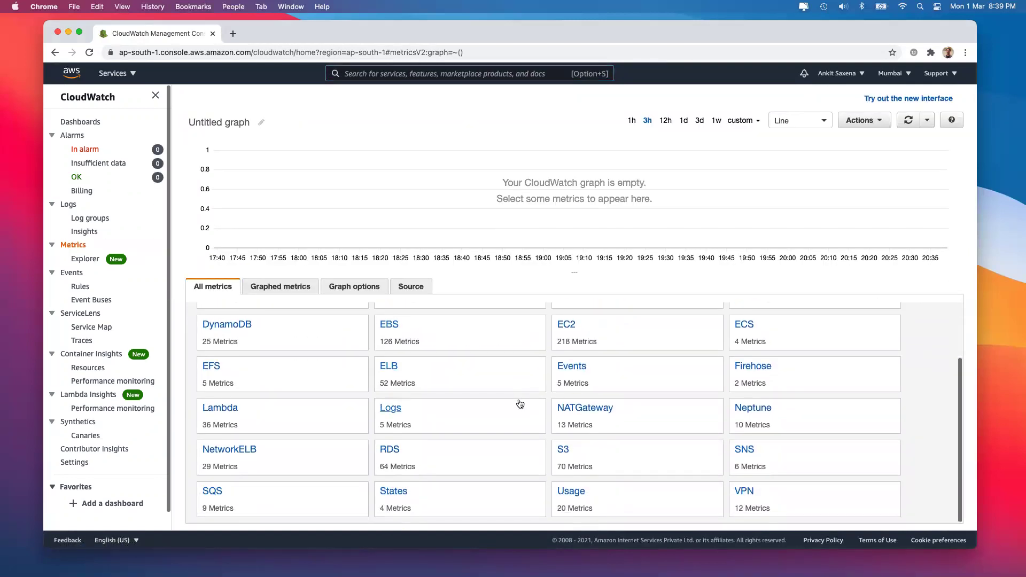
{"action": "scroll", "coordinate": [467, 404], "scroll_direction": "up", "scroll_amount": 4}
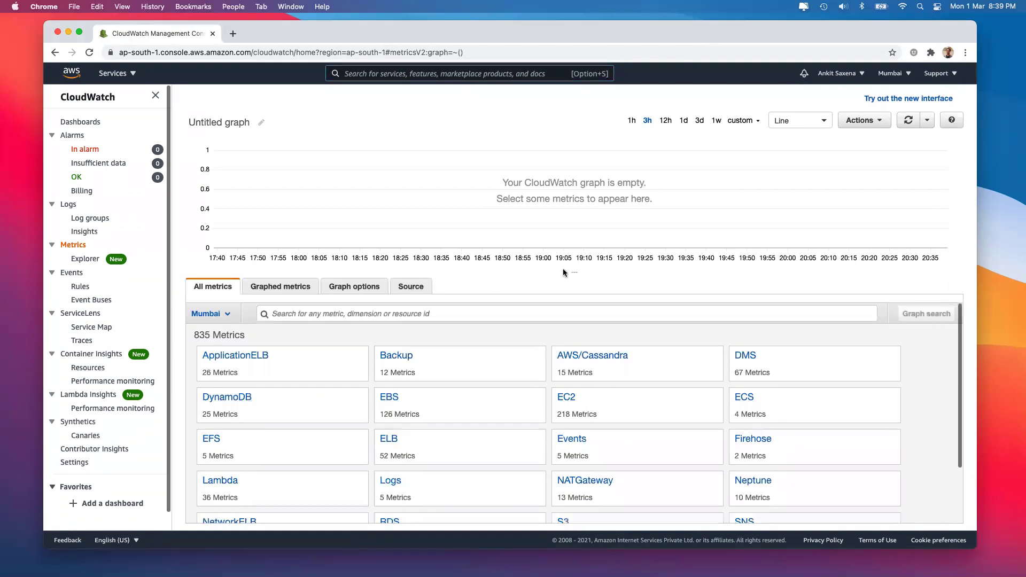
{"action": "left_click_drag", "start_coordinate": [571, 272], "coordinate": [555, 136]}
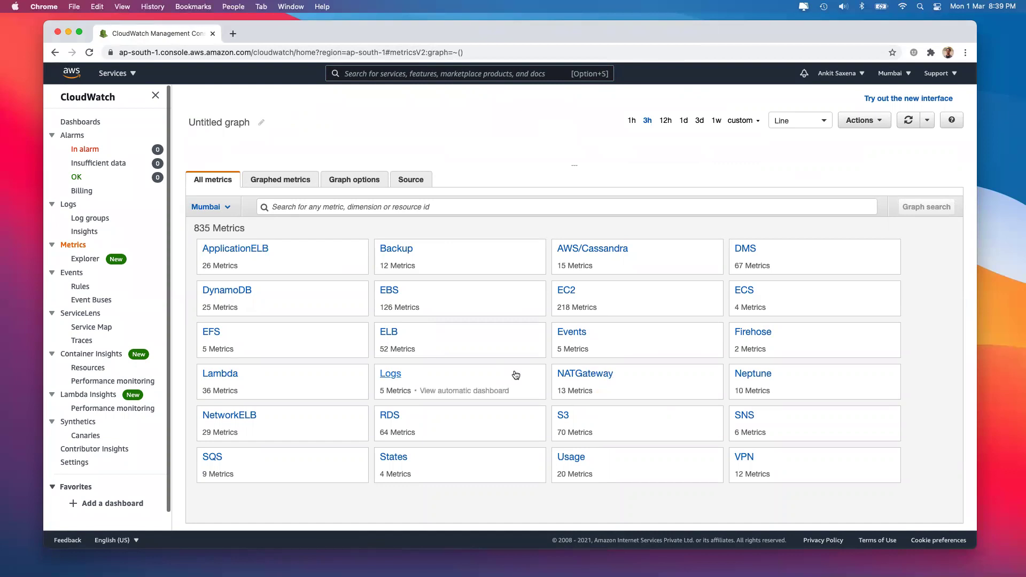
{"action": "left_click", "coordinate": [268, 473]}
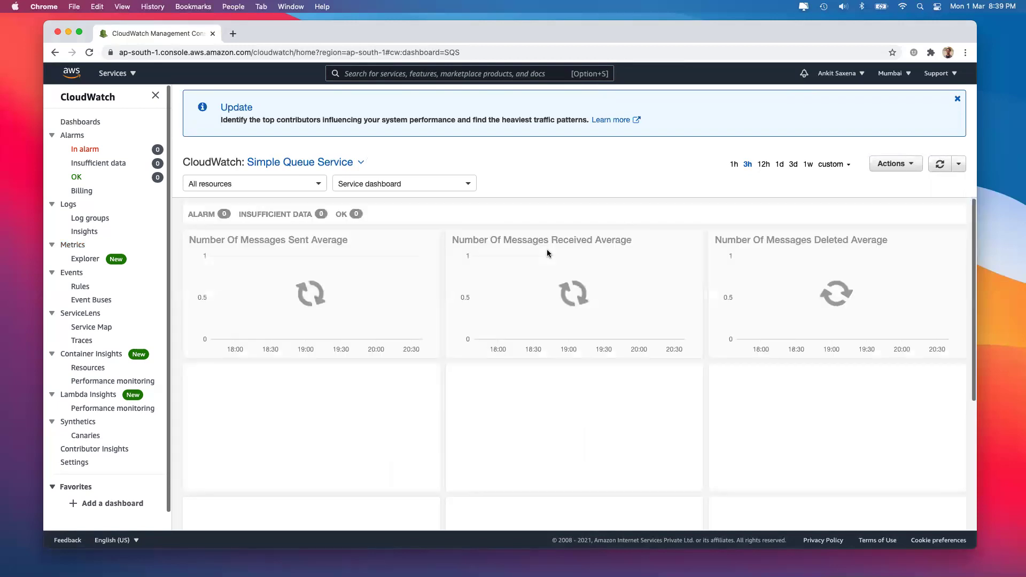
{"action": "scroll", "coordinate": [547, 253], "scroll_direction": "down", "scroll_amount": 4}
{"action": "scroll", "coordinate": [547, 253], "scroll_direction": "up", "scroll_amount": 5}
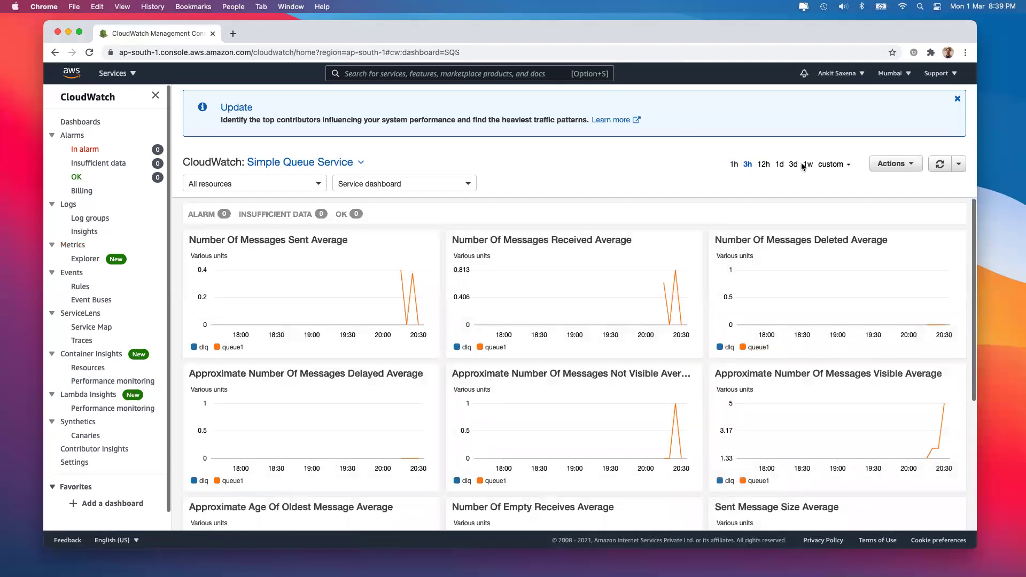
{"action": "left_click", "coordinate": [830, 165]}
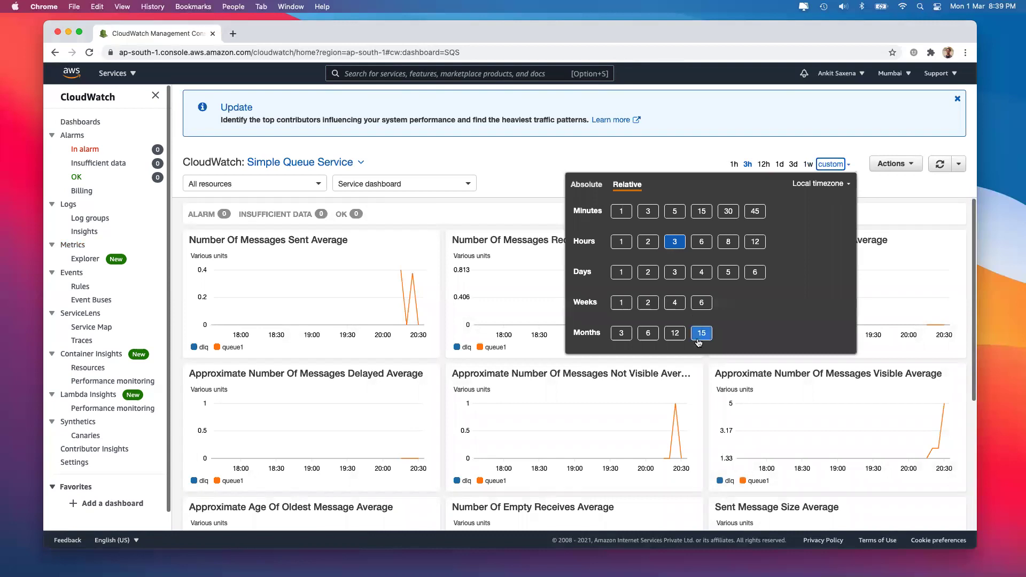
{"action": "left_click", "coordinate": [821, 184]}
{"action": "left_click", "coordinate": [810, 174]}
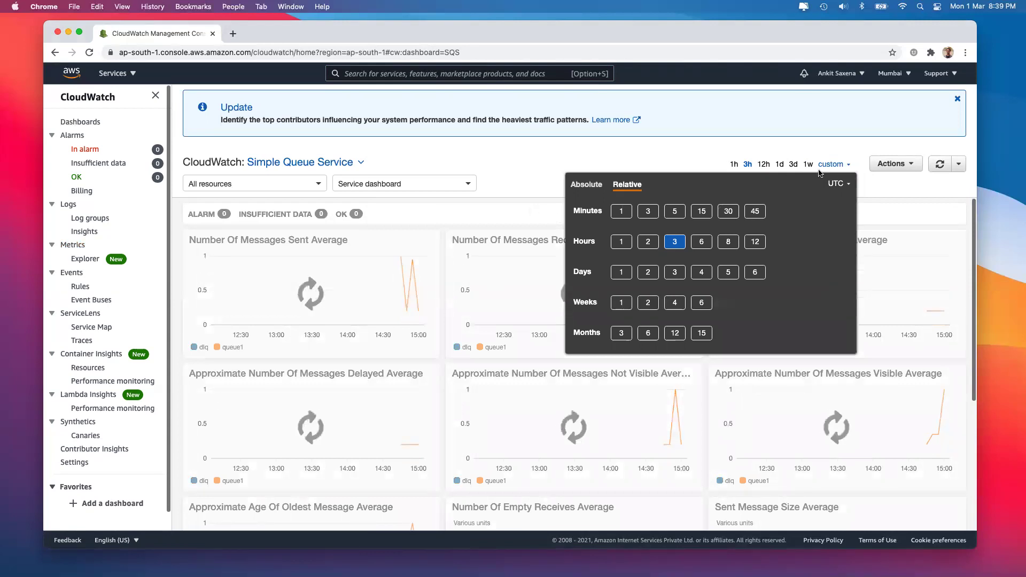
{"action": "left_click", "coordinate": [834, 164]}
{"action": "left_click", "coordinate": [835, 164]}
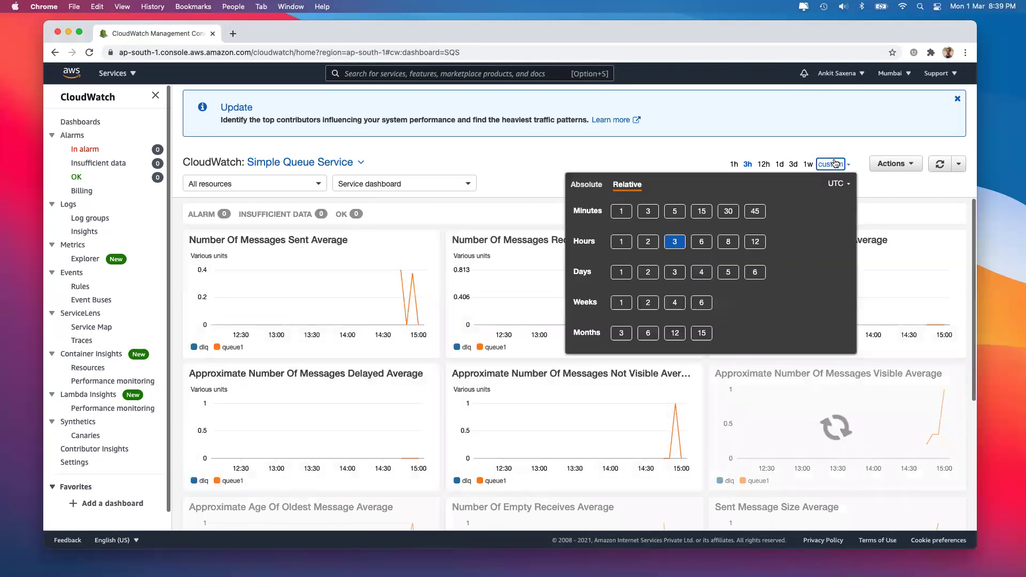
{"action": "left_click", "coordinate": [840, 183]}
{"action": "left_click", "coordinate": [818, 199]}
{"action": "left_click", "coordinate": [524, 156]}
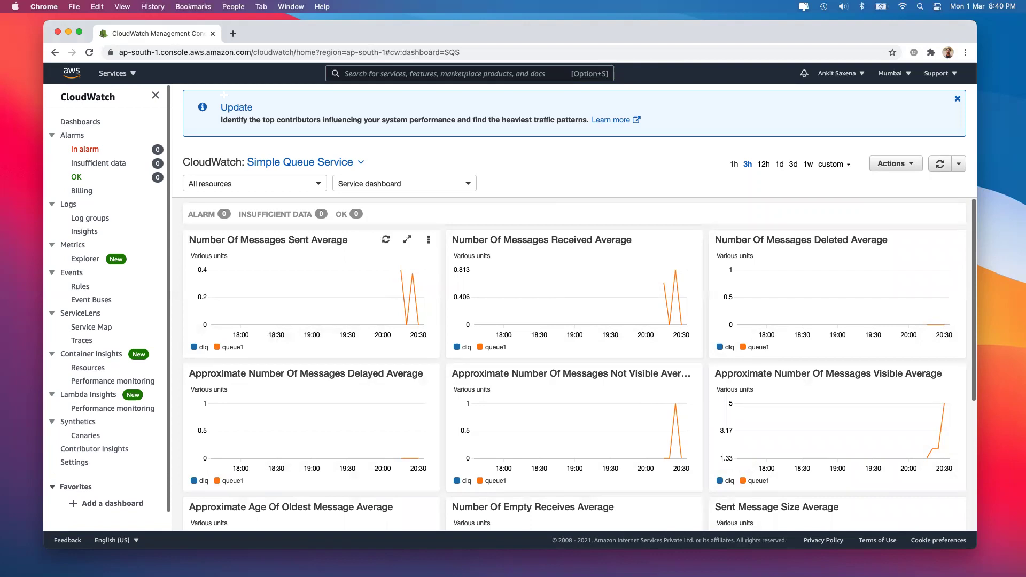
In a new tab, Google 'aws calculator' and open the AWS Pricing Calculator result
{"action": "left_click", "coordinate": [233, 34]}
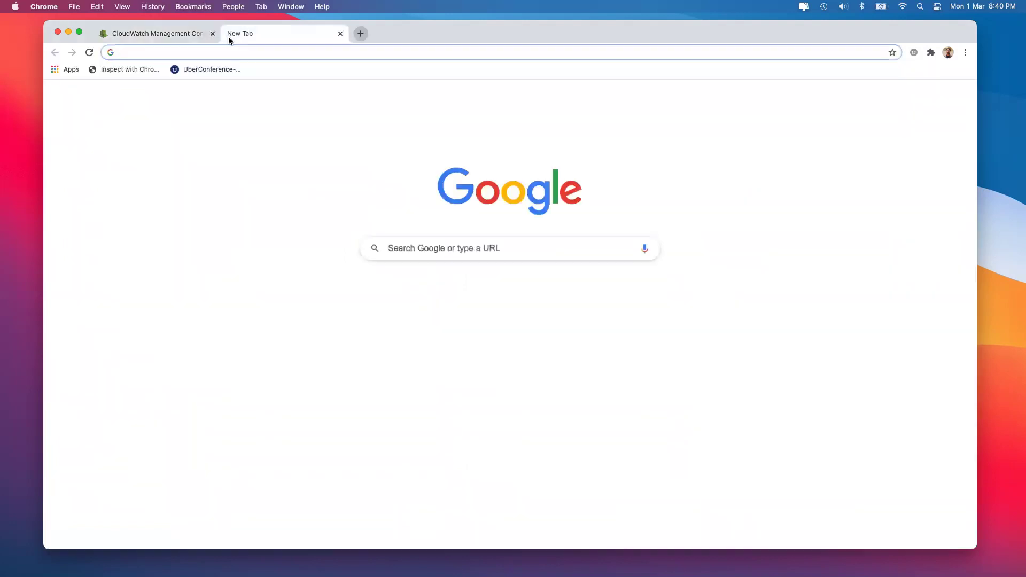
{"action": "type", "text": "aws calculator"}
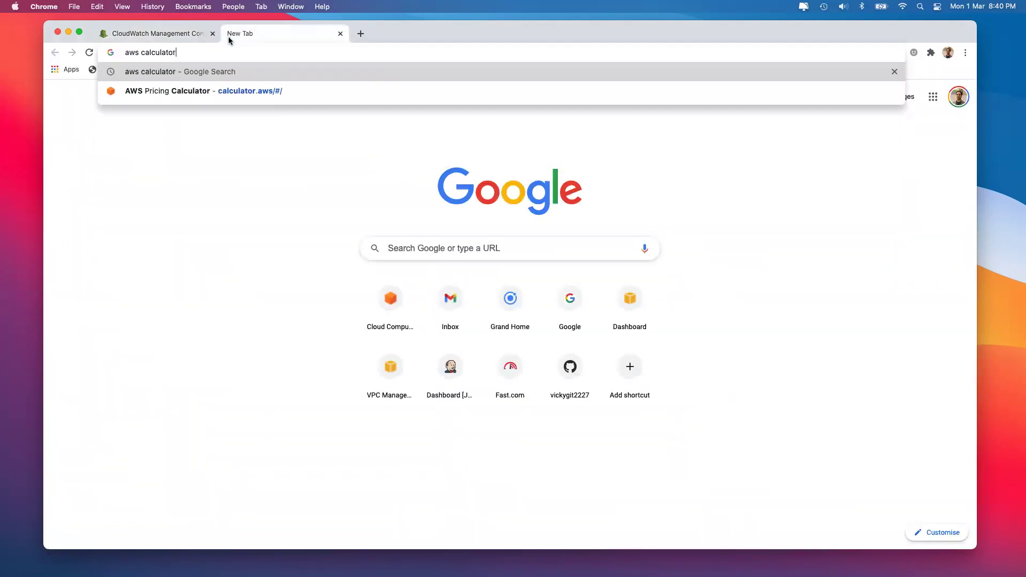
{"action": "key", "text": "Return"}
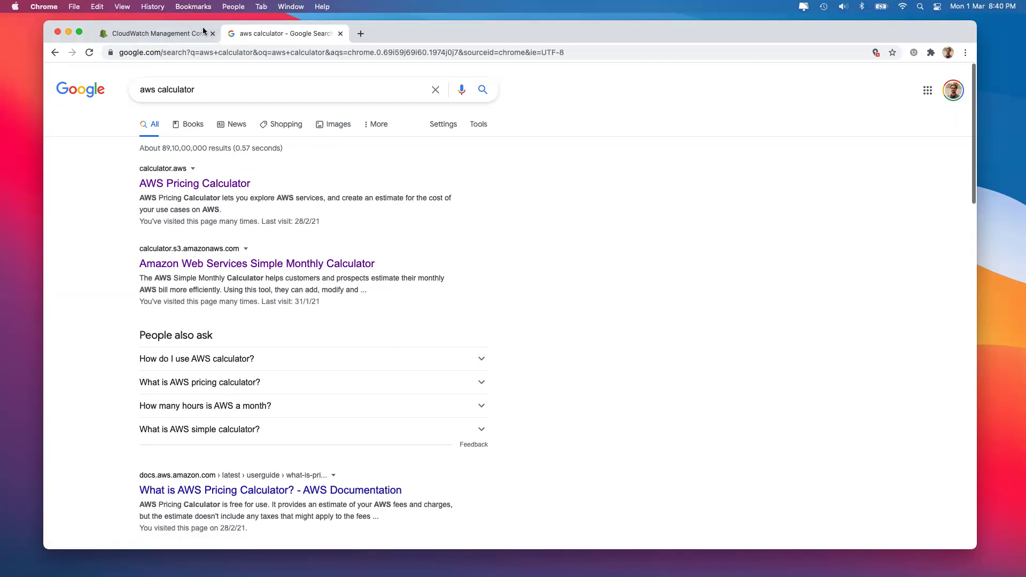
{"action": "left_click", "coordinate": [214, 186]}
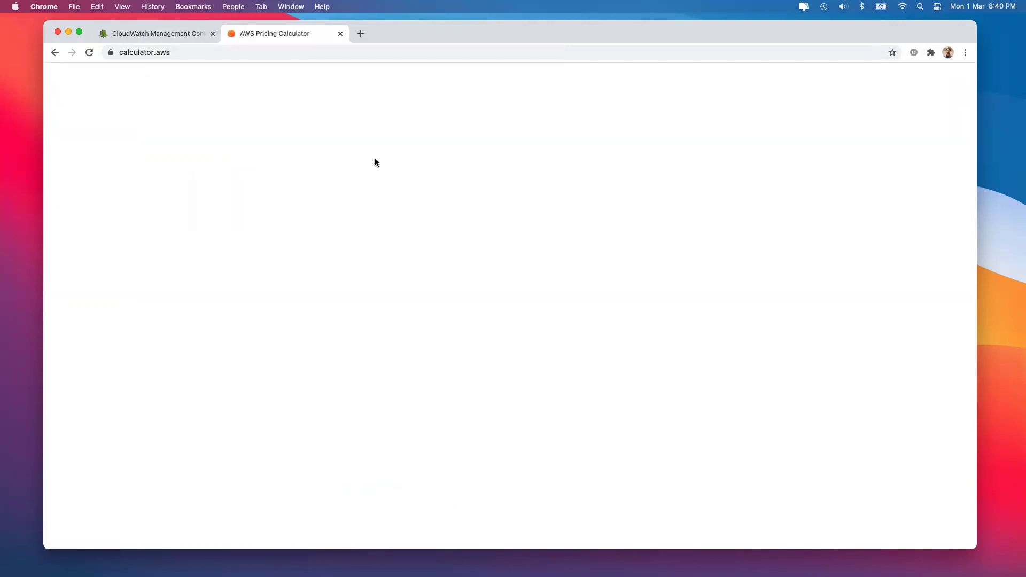
Create a new estimate and start configuring Amazon EC2
{"action": "left_click", "coordinate": [641, 206]}
{"action": "left_click", "coordinate": [373, 189]}
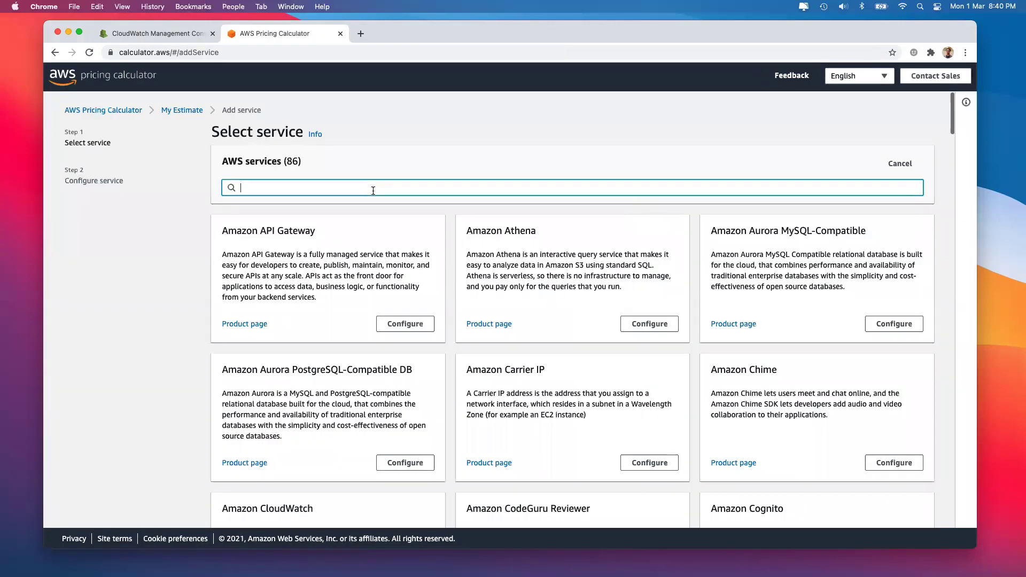
{"action": "type", "text": "ec2"}
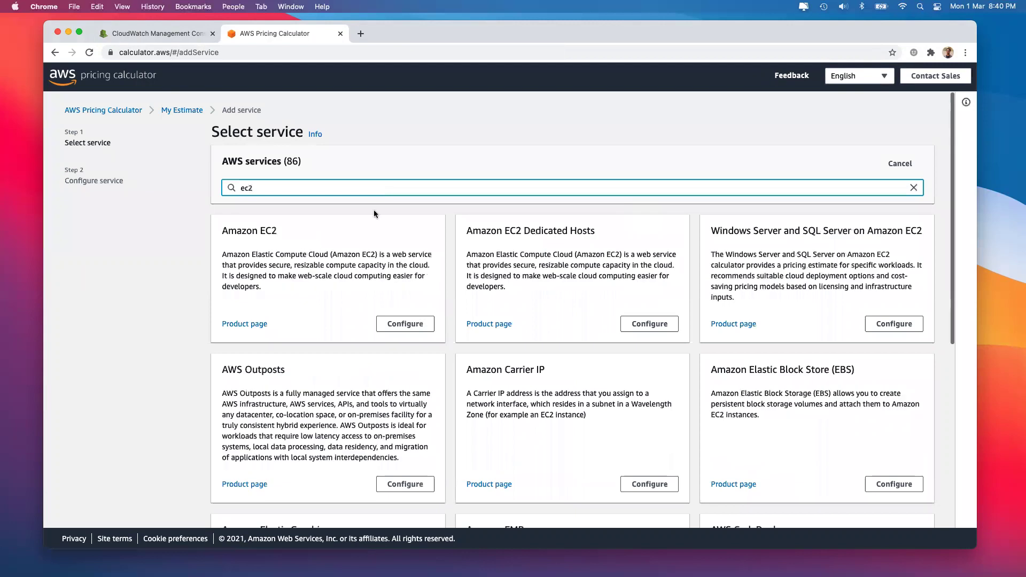
{"action": "left_click", "coordinate": [406, 323]}
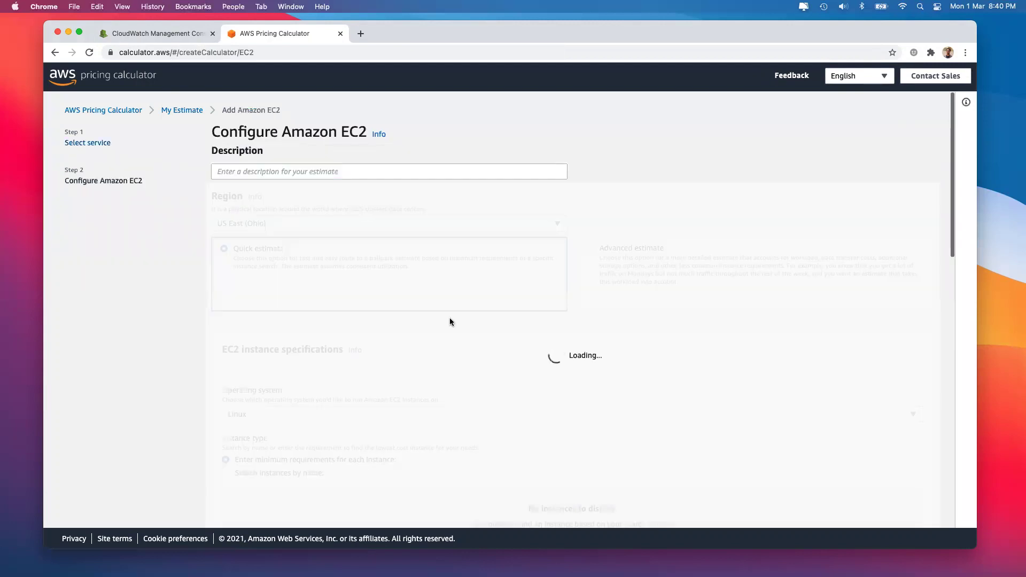
Switch the estimate's region to Asia Pacific (Mumbai) and confirm the change
{"action": "left_click", "coordinate": [342, 222]}
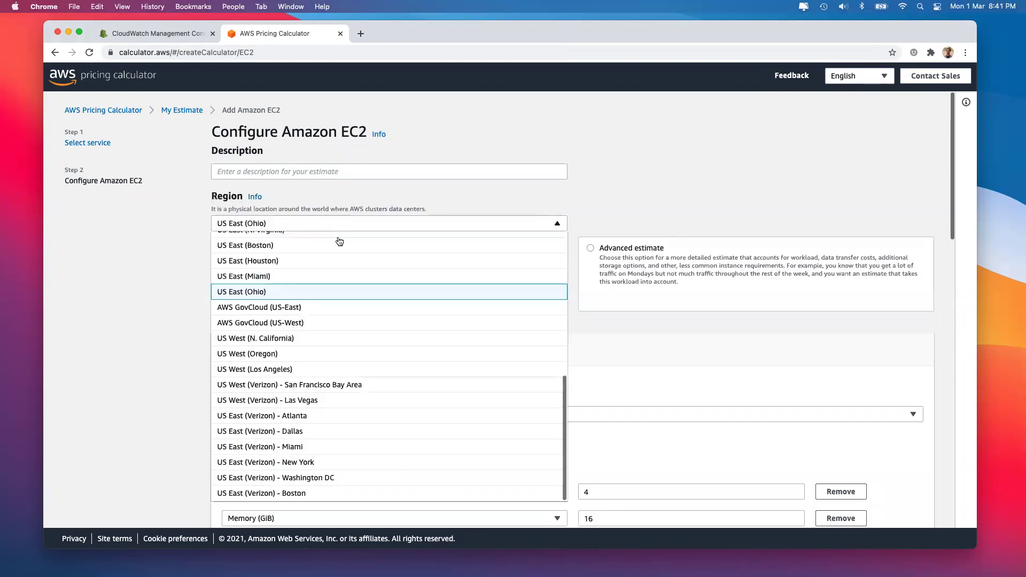
{"action": "scroll", "coordinate": [319, 323], "scroll_direction": "up", "scroll_amount": 10}
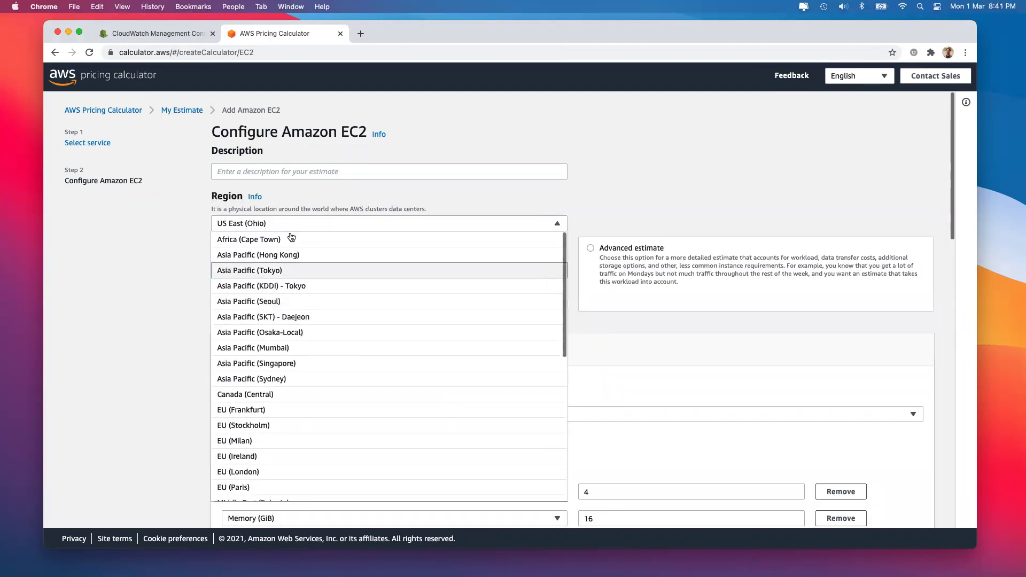
{"action": "left_click", "coordinate": [292, 352]}
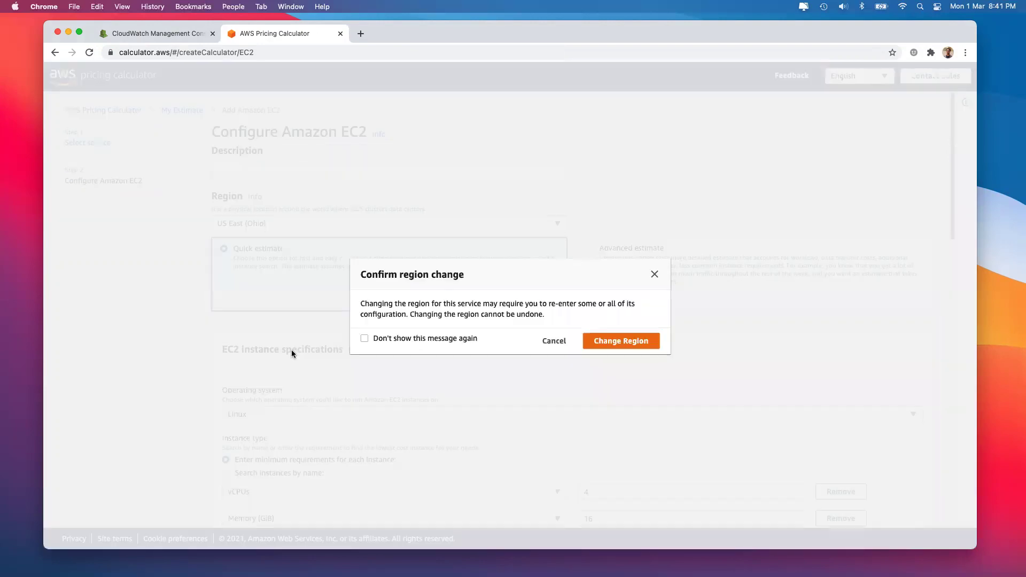
{"action": "left_click", "coordinate": [621, 346]}
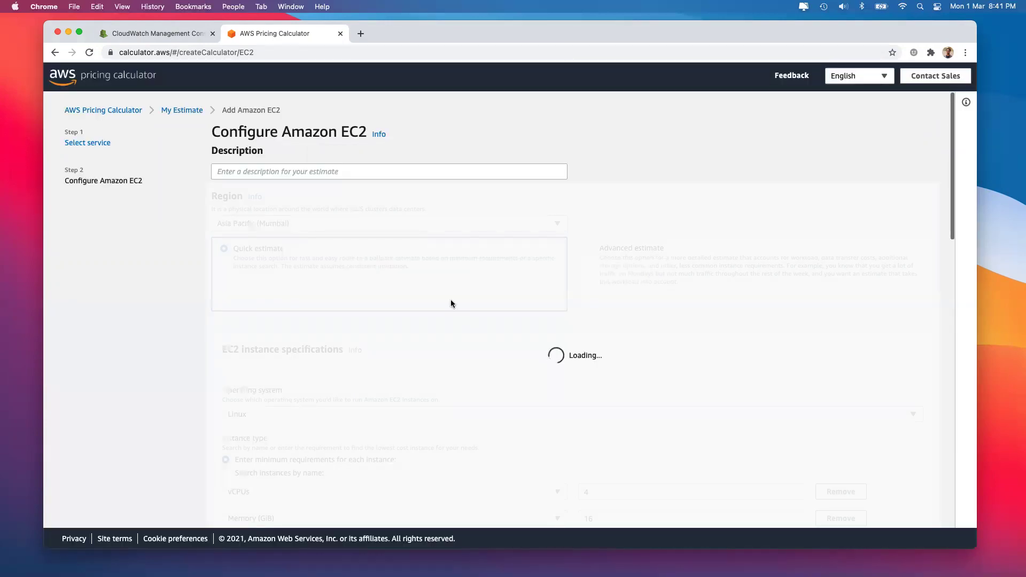
Search instances by name and select the t4g.medium instance type
{"action": "scroll", "coordinate": [428, 325], "scroll_direction": "down", "scroll_amount": 5}
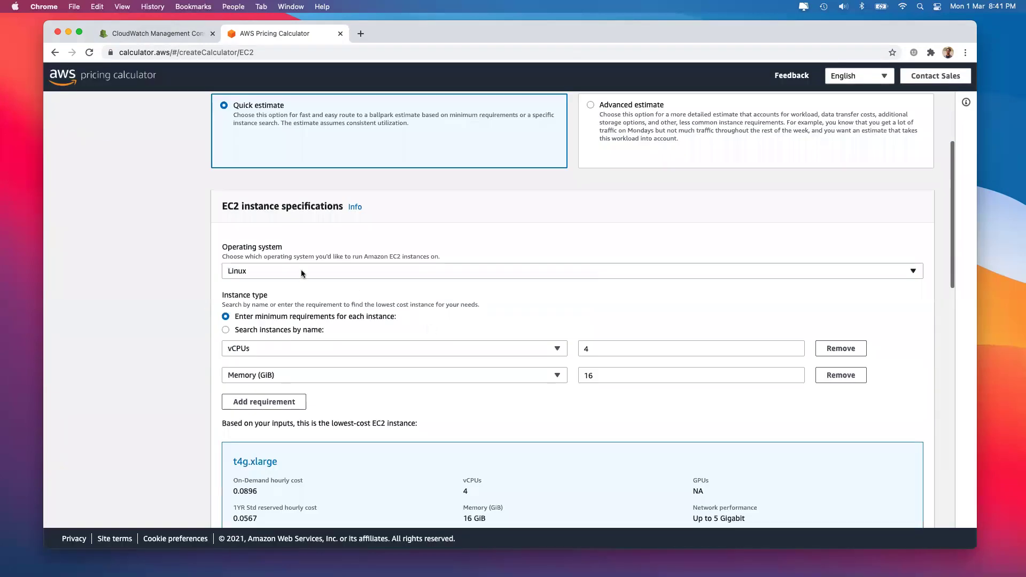
{"action": "left_click", "coordinate": [302, 330]}
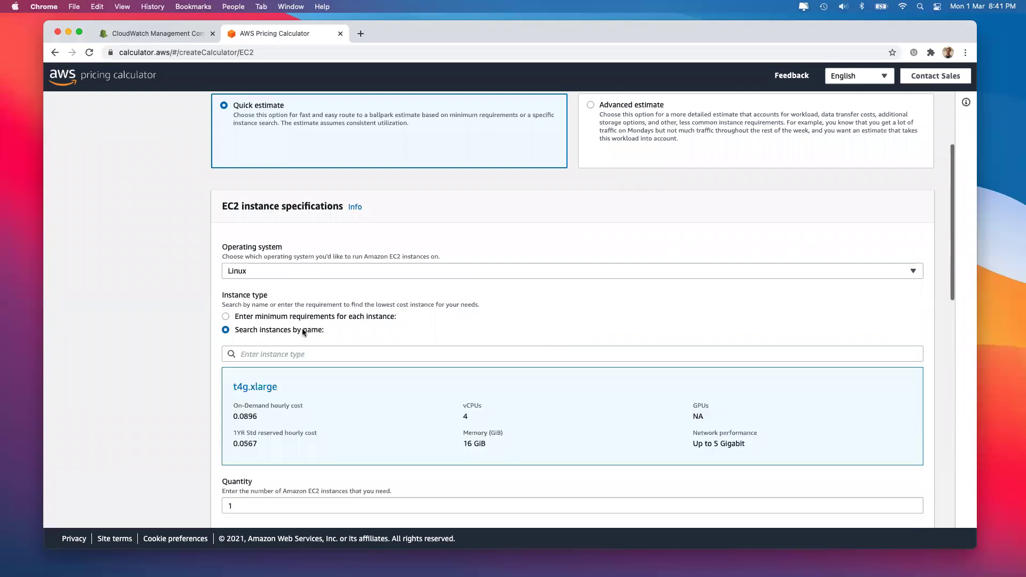
{"action": "left_click", "coordinate": [288, 353]}
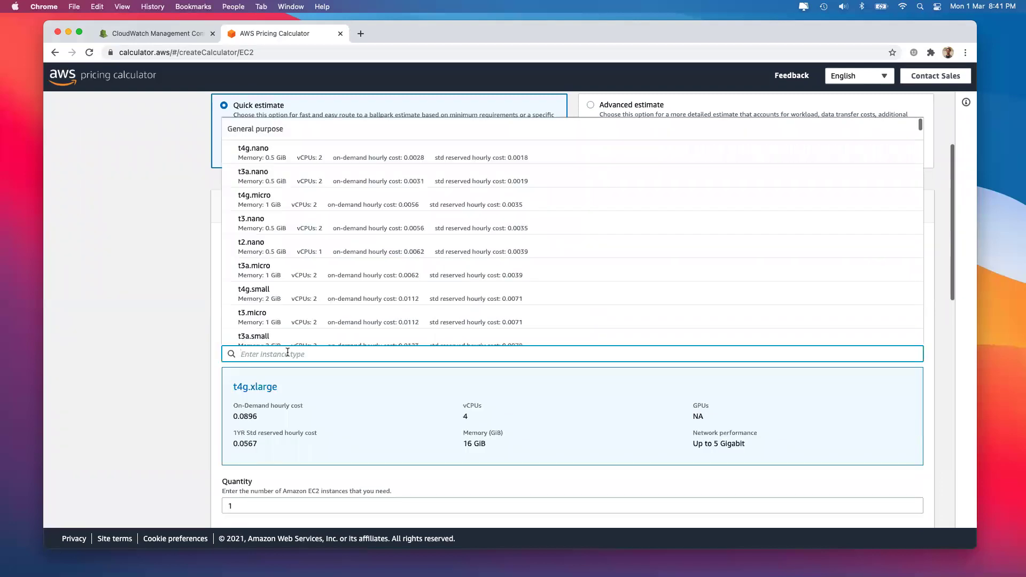
{"action": "type", "text": "t4"}
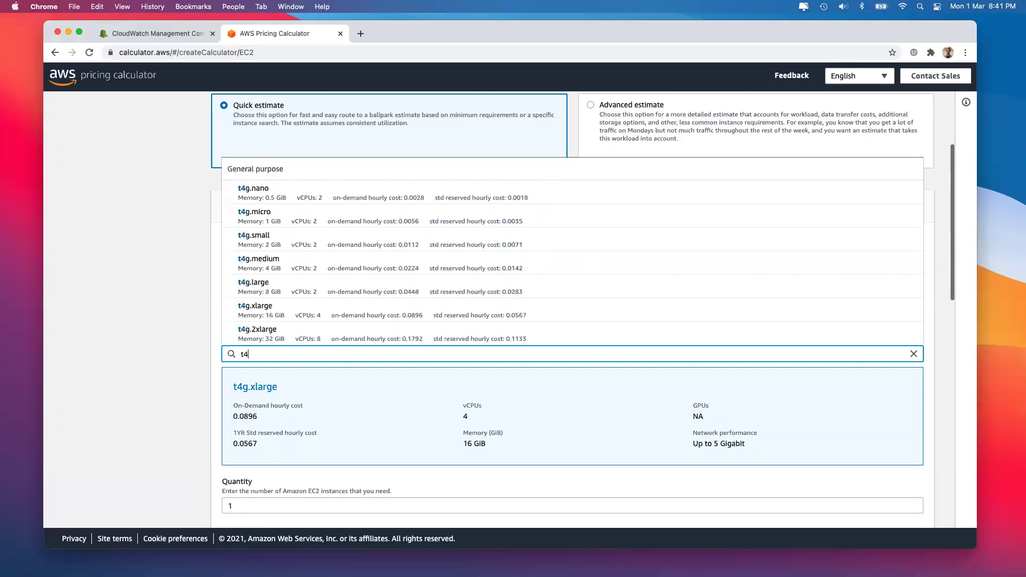
{"action": "type", "text": "g."}
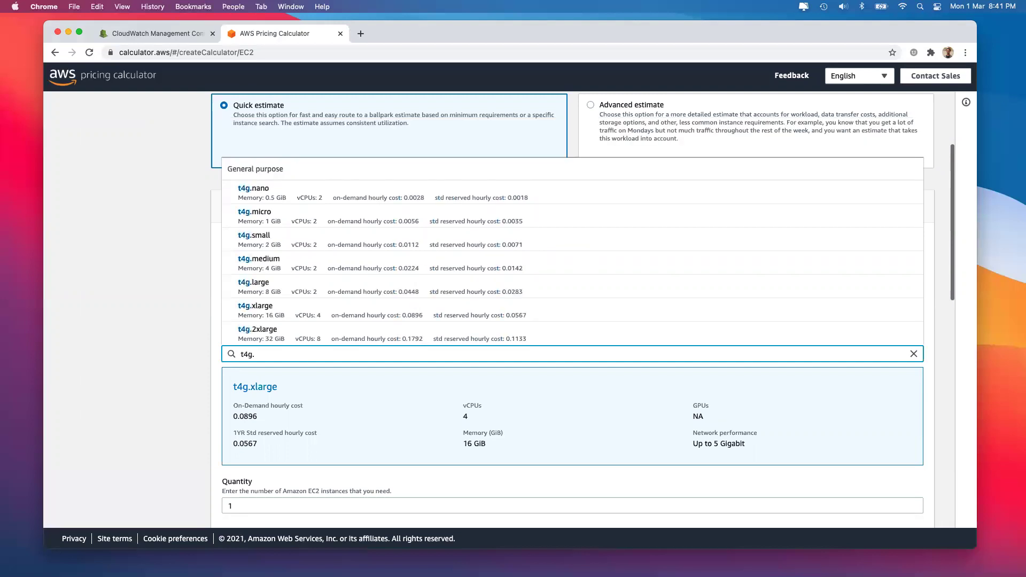
{"action": "type", "text": "me"}
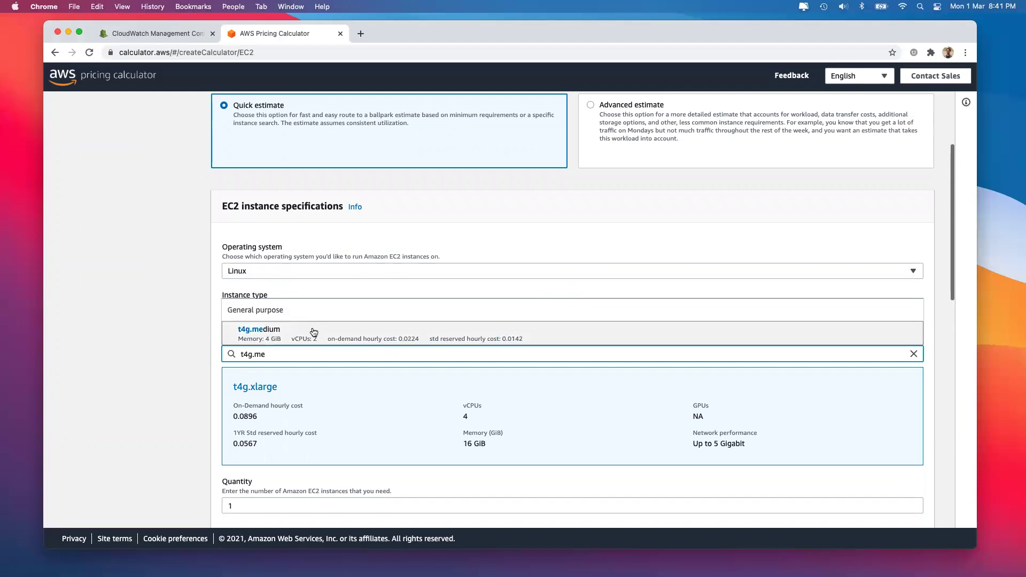
{"action": "left_click", "coordinate": [314, 332]}
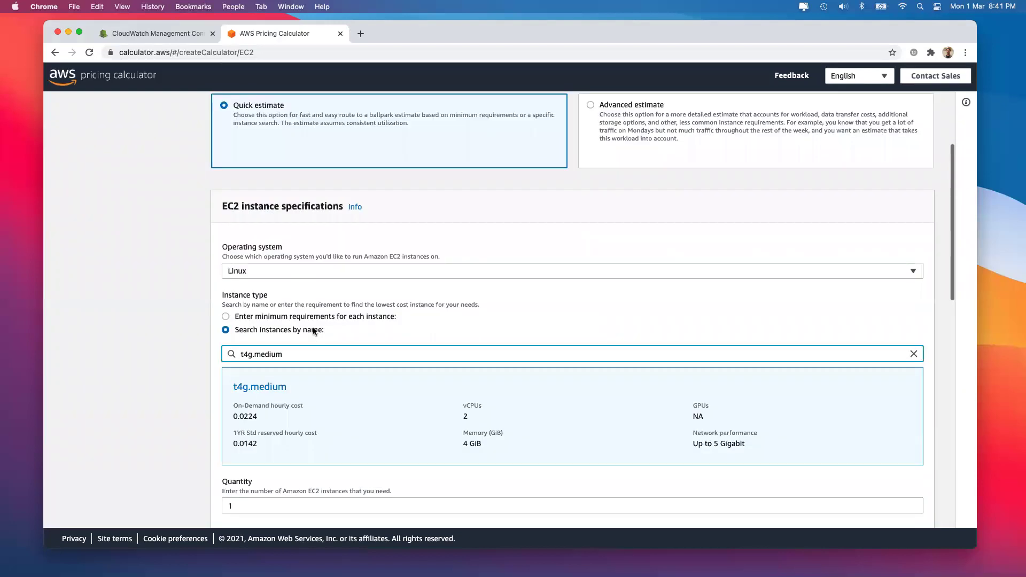
Choose Full Upfront payment and keep the 30 GB storage, noting the 115.63 upfront cost
{"action": "scroll", "coordinate": [285, 426], "scroll_direction": "down", "scroll_amount": 2}
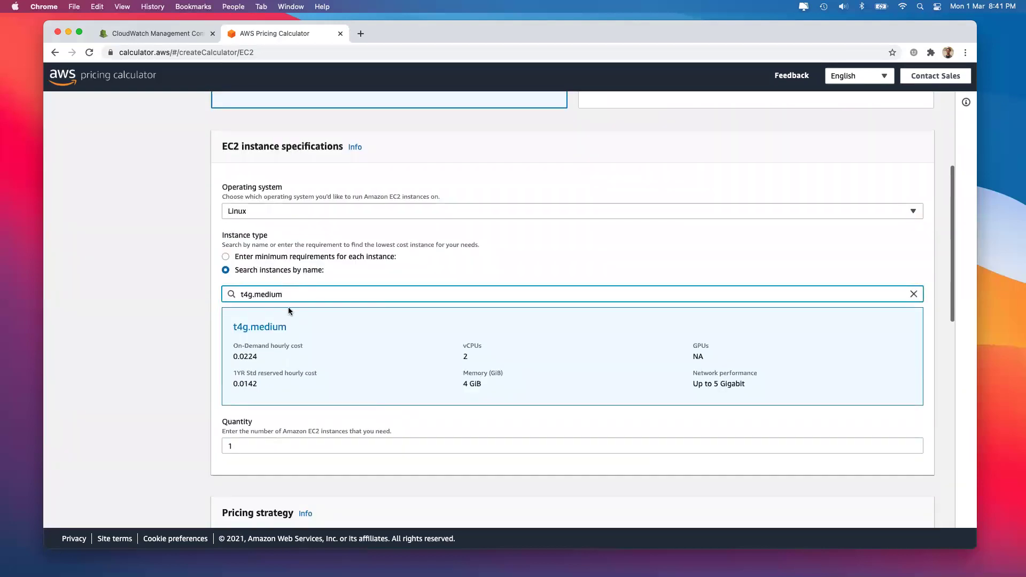
{"action": "scroll", "coordinate": [287, 307], "scroll_direction": "down", "scroll_amount": 5}
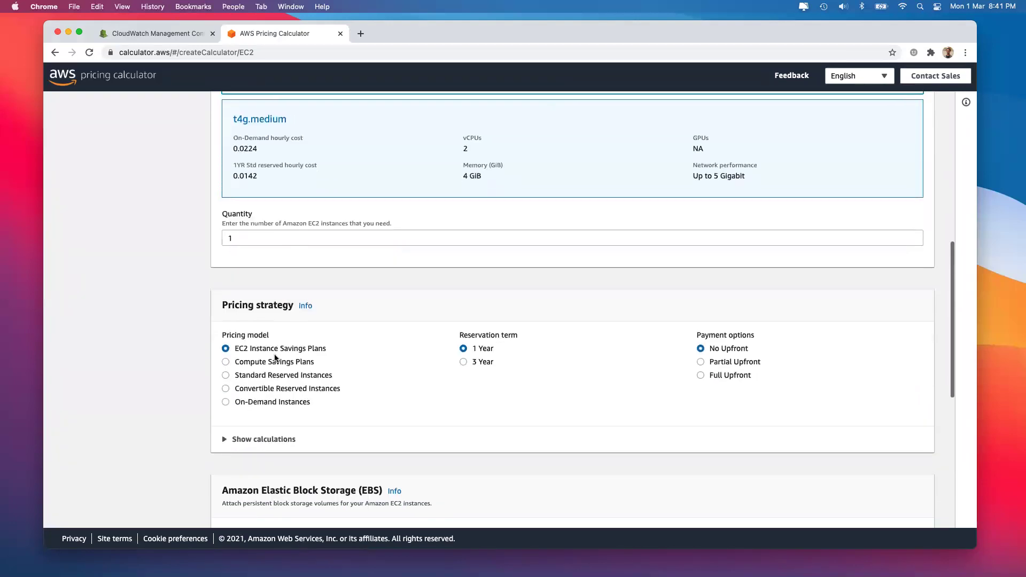
{"action": "left_click", "coordinate": [701, 375]}
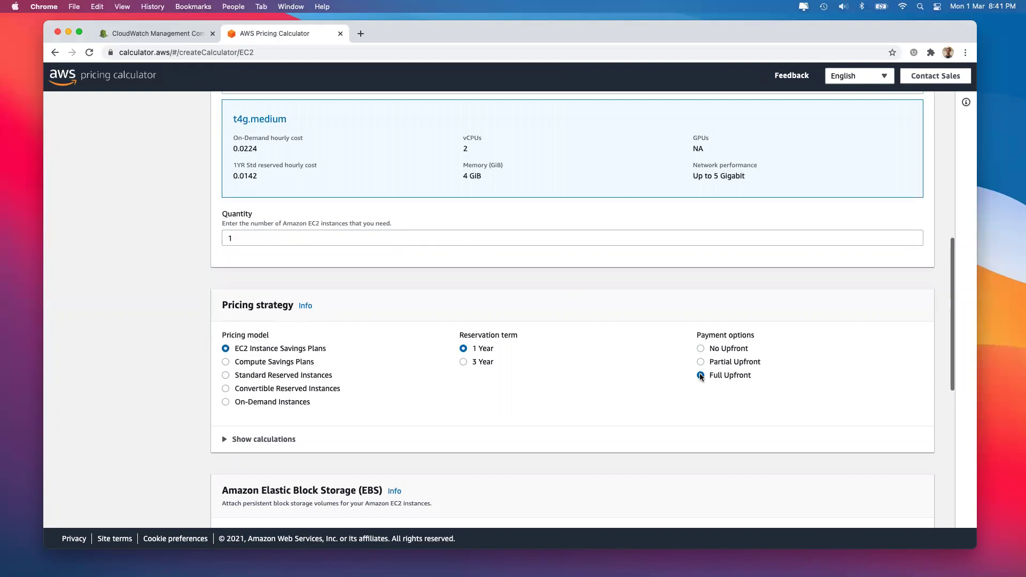
{"action": "scroll", "coordinate": [369, 394], "scroll_direction": "down", "scroll_amount": 4}
{"action": "left_click", "coordinate": [268, 401]}
{"action": "scroll", "coordinate": [643, 373], "scroll_direction": "down", "scroll_amount": 3}
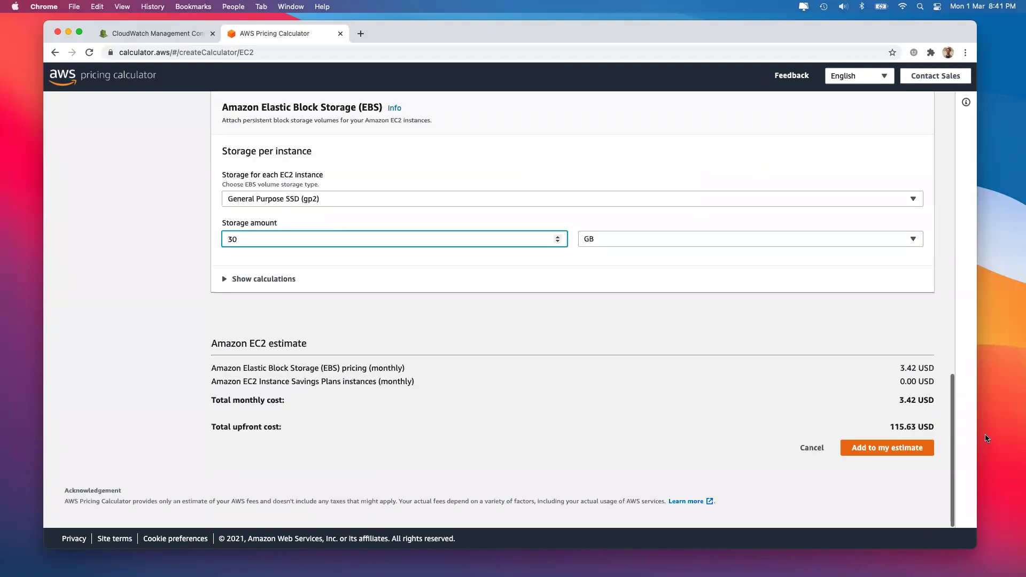
{"action": "left_click", "coordinate": [890, 426]}
{"action": "double_click", "coordinate": [890, 426]}
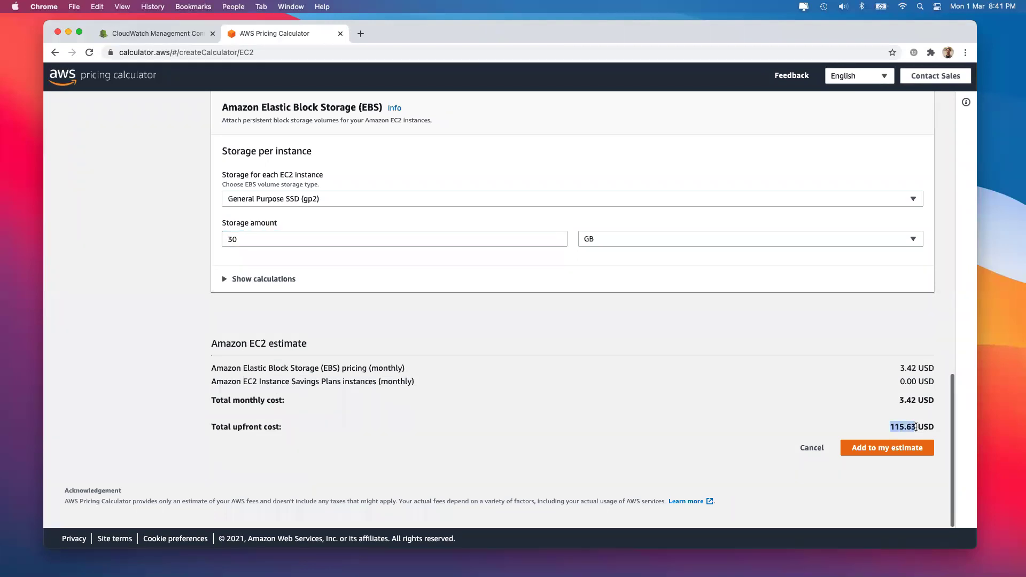
Set the reservation term to 3 years and add the t4g.medium configuration to the estimate
{"action": "scroll", "coordinate": [797, 282], "scroll_direction": "up", "scroll_amount": 1}
{"action": "scroll", "coordinate": [797, 283], "scroll_direction": "up", "scroll_amount": 3}
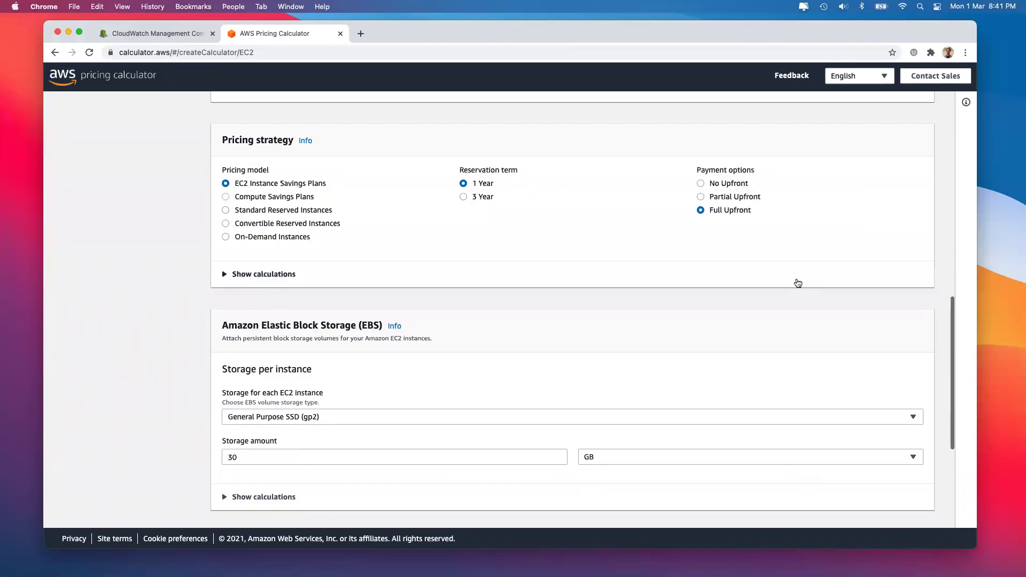
{"action": "left_click", "coordinate": [462, 197]}
{"action": "scroll", "coordinate": [488, 186], "scroll_direction": "down", "scroll_amount": 3}
{"action": "scroll", "coordinate": [489, 190], "scroll_direction": "down", "scroll_amount": 2}
{"action": "left_click", "coordinate": [880, 454]}
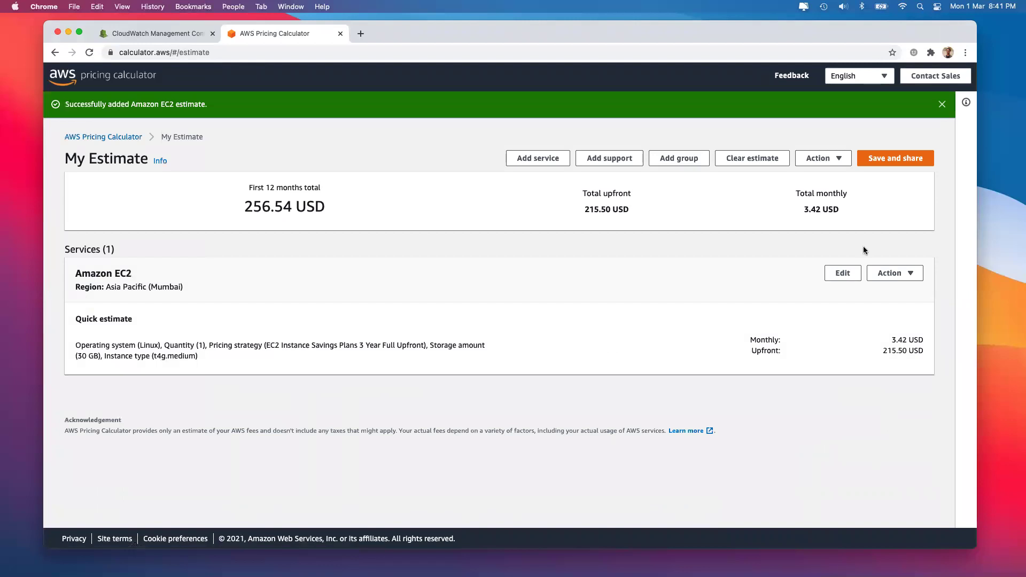
Add another service to the estimate by searching 'ec2' and configuring Amazon EC2
{"action": "left_click", "coordinate": [546, 159]}
{"action": "left_click", "coordinate": [333, 187]}
{"action": "type", "text": "ec2"}
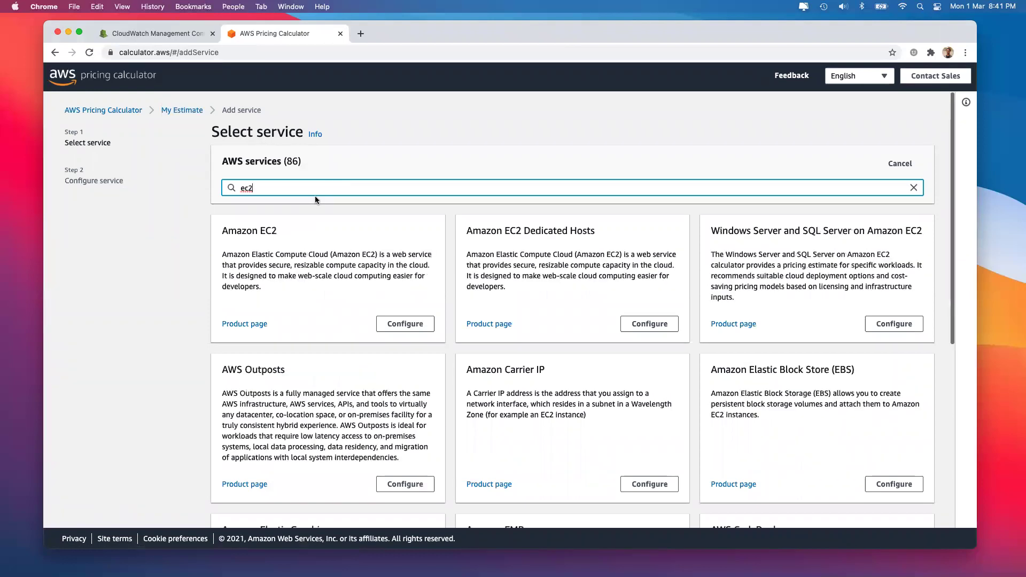
{"action": "left_click", "coordinate": [401, 325]}
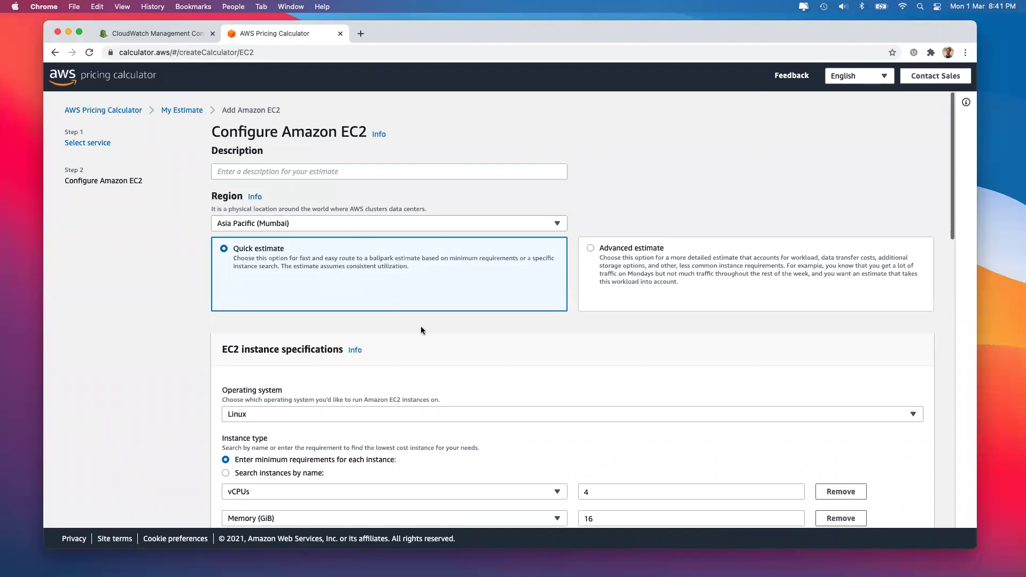
Search instances by name and select the t3a.large instance type
{"action": "scroll", "coordinate": [421, 326], "scroll_direction": "down", "scroll_amount": 5}
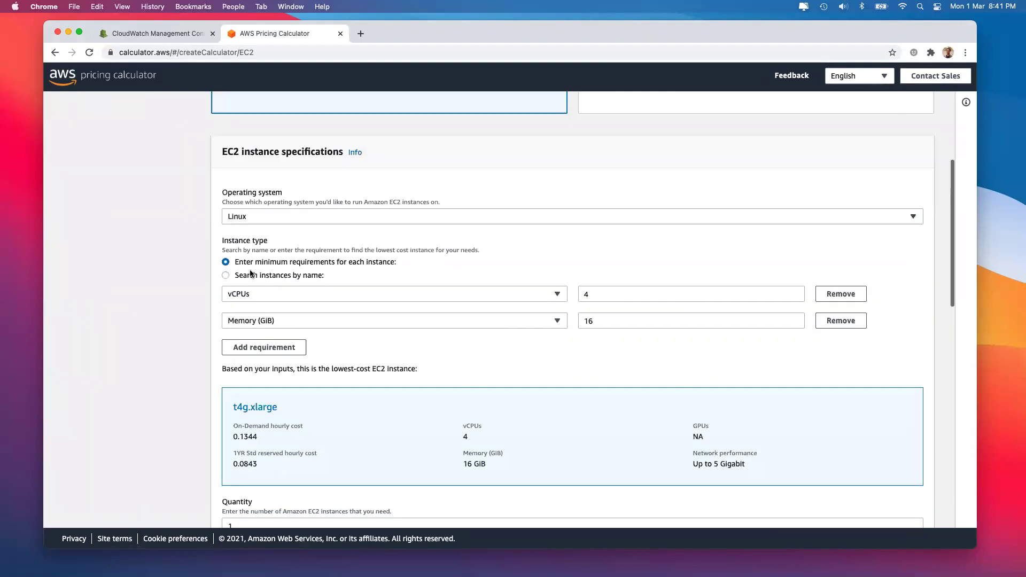
{"action": "left_click", "coordinate": [251, 275]}
{"action": "left_click", "coordinate": [269, 300]}
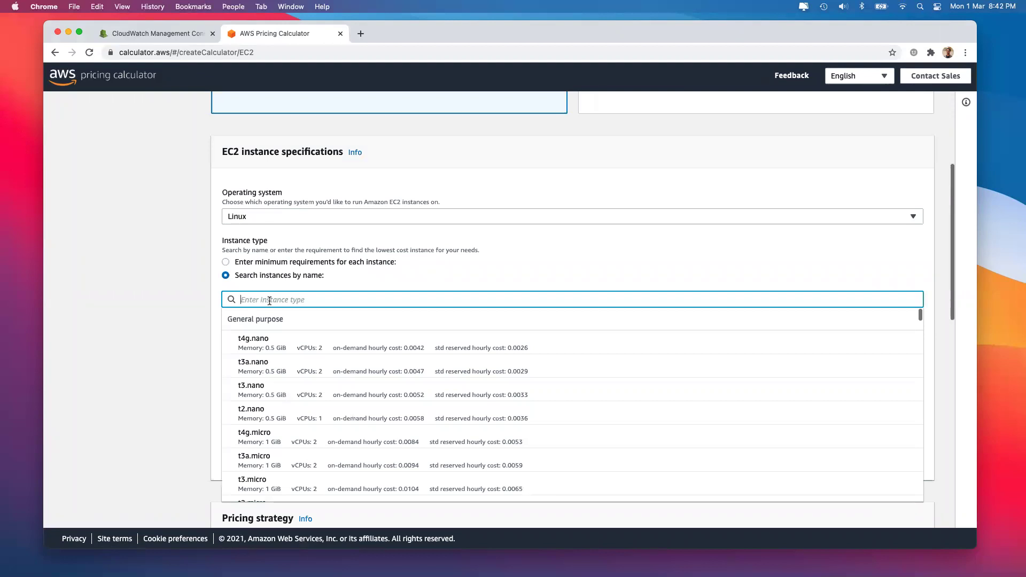
{"action": "type", "text": "t3"}
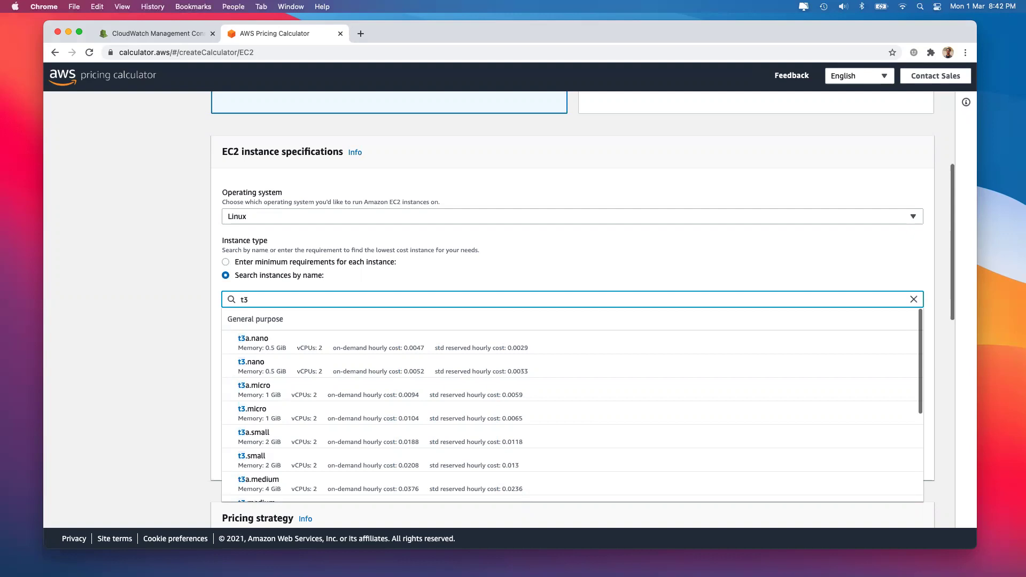
{"action": "type", "text": "a"}
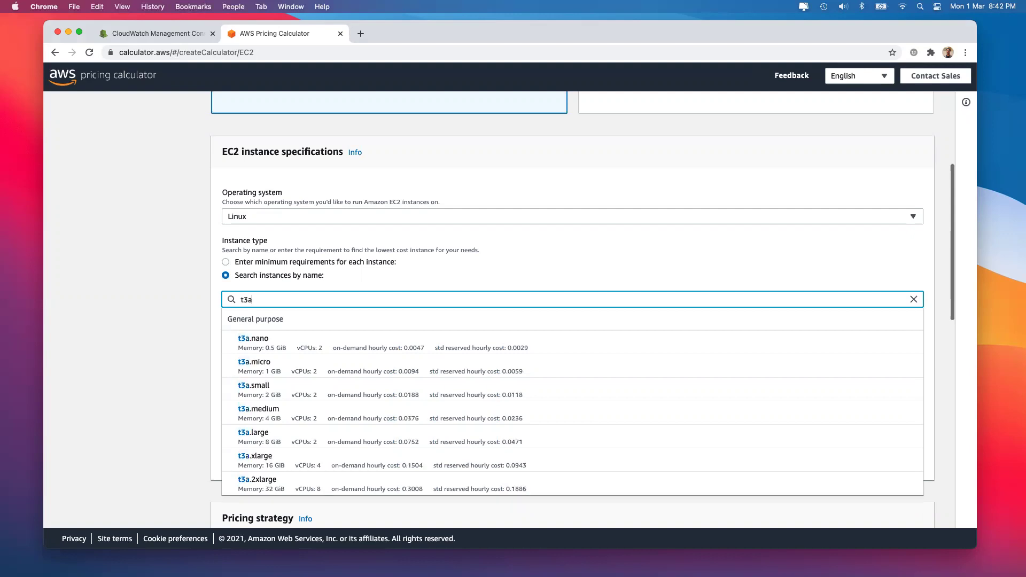
{"action": "type", "text": ".lar"}
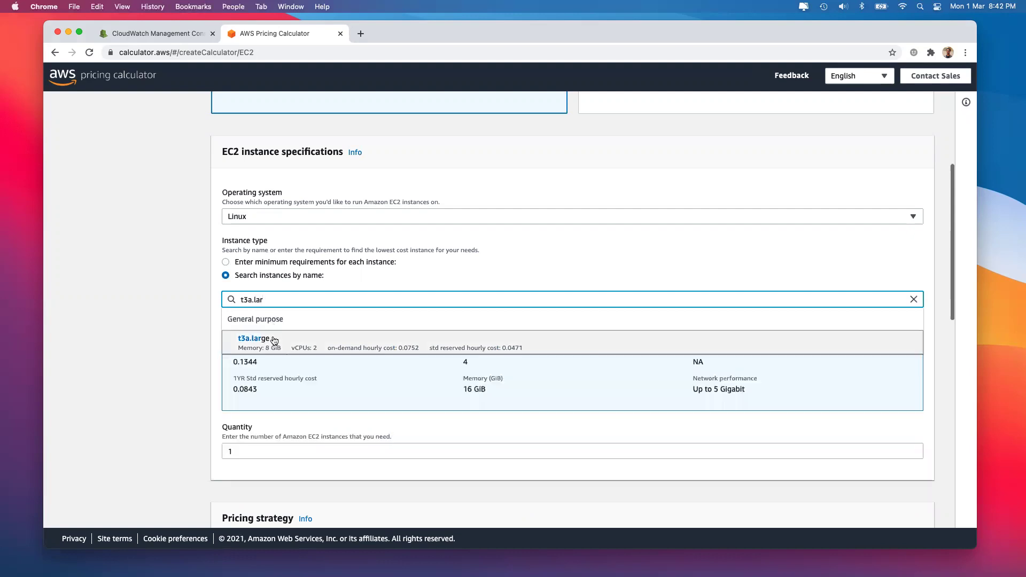
{"action": "left_click", "coordinate": [273, 339]}
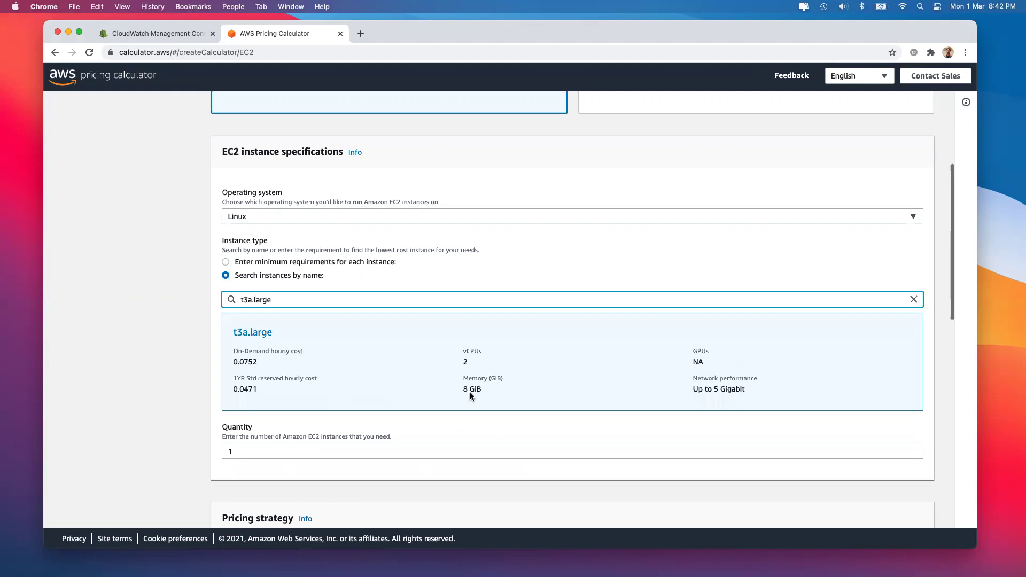
Choose a 3-year Full Upfront plan, add t3a.large to the estimate, and start adding another service
{"action": "scroll", "coordinate": [470, 392], "scroll_direction": "down", "scroll_amount": 5}
{"action": "left_click", "coordinate": [464, 302]}
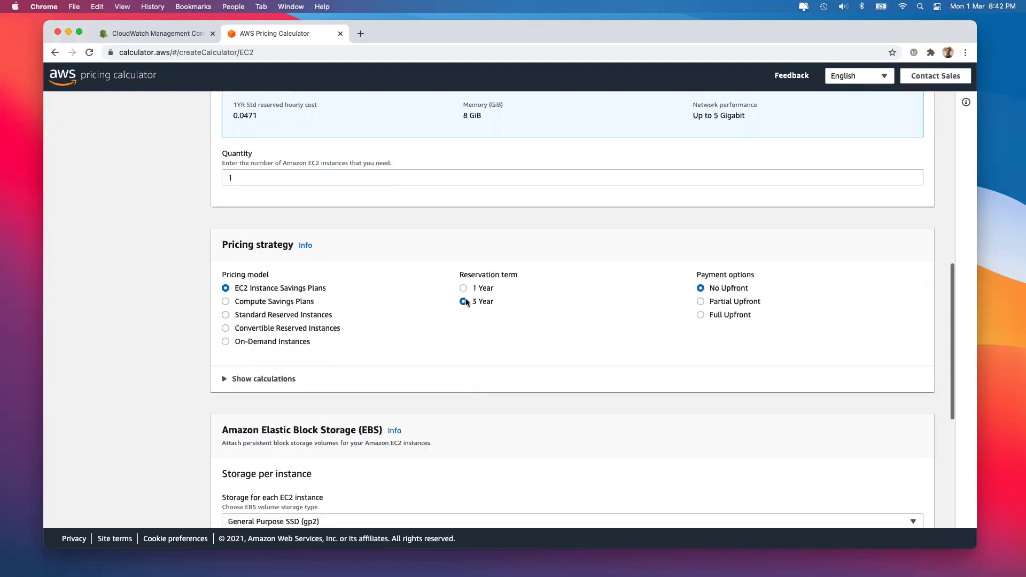
{"action": "left_click", "coordinate": [713, 316]}
{"action": "scroll", "coordinate": [558, 348], "scroll_direction": "down", "scroll_amount": 3}
{"action": "scroll", "coordinate": [287, 396], "scroll_direction": "down", "scroll_amount": 3}
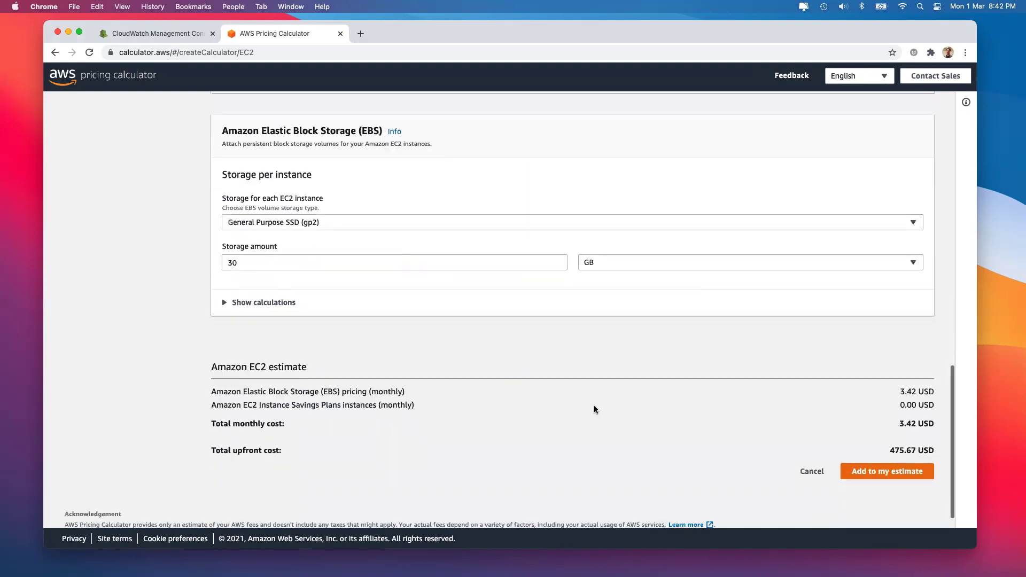
{"action": "left_click", "coordinate": [891, 472]}
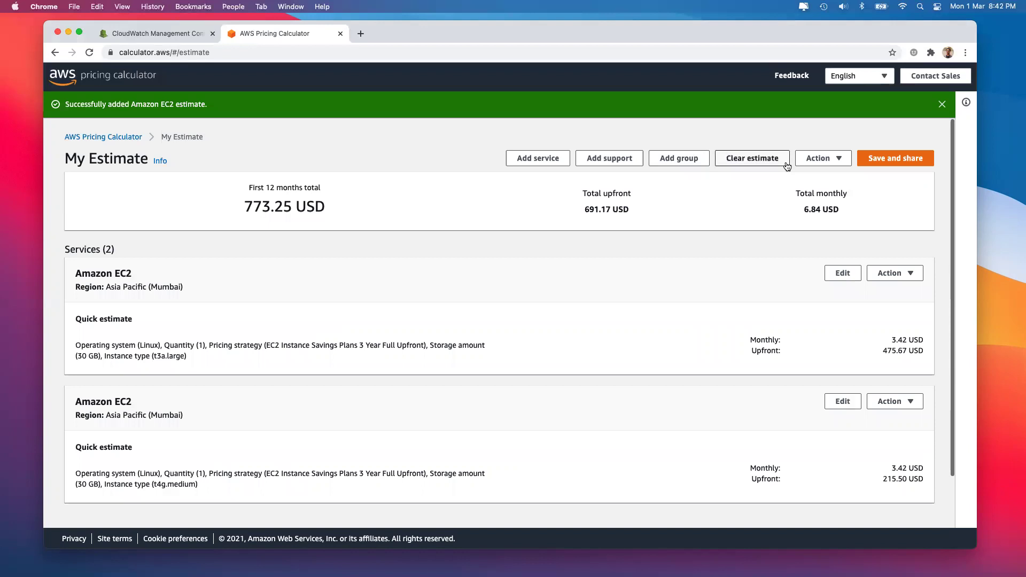
{"action": "left_click", "coordinate": [546, 159]}
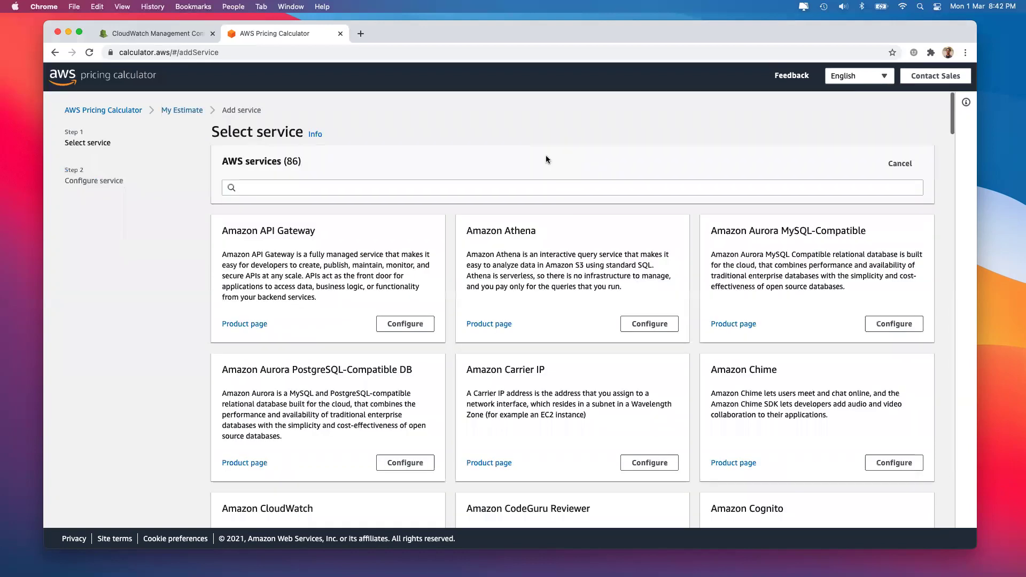
Start another Amazon EC2 configuration and select the c5a.xlarge instance type by name
{"action": "left_click", "coordinate": [326, 188]}
{"action": "type", "text": "ec2"}
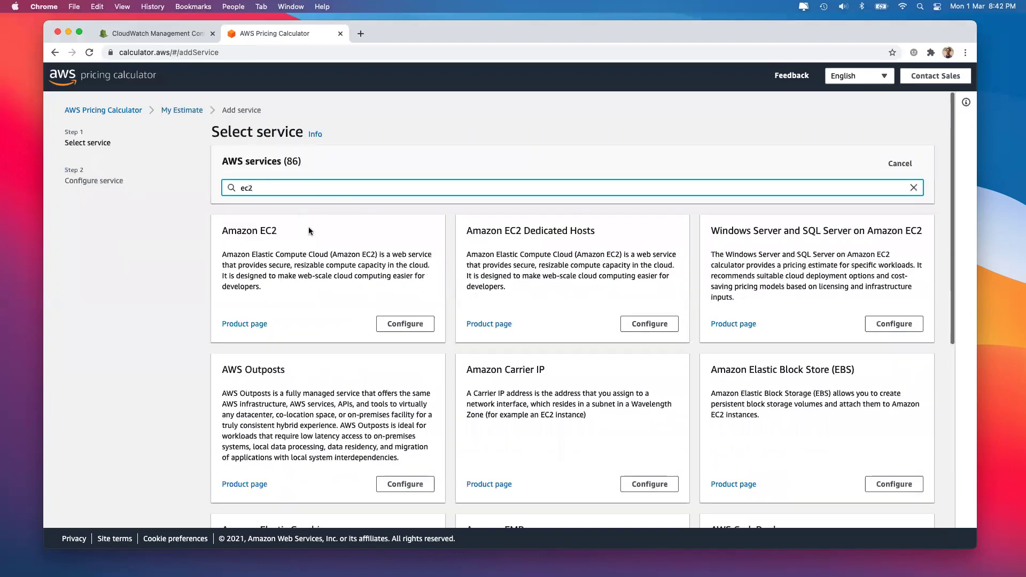
{"action": "left_click", "coordinate": [405, 323]}
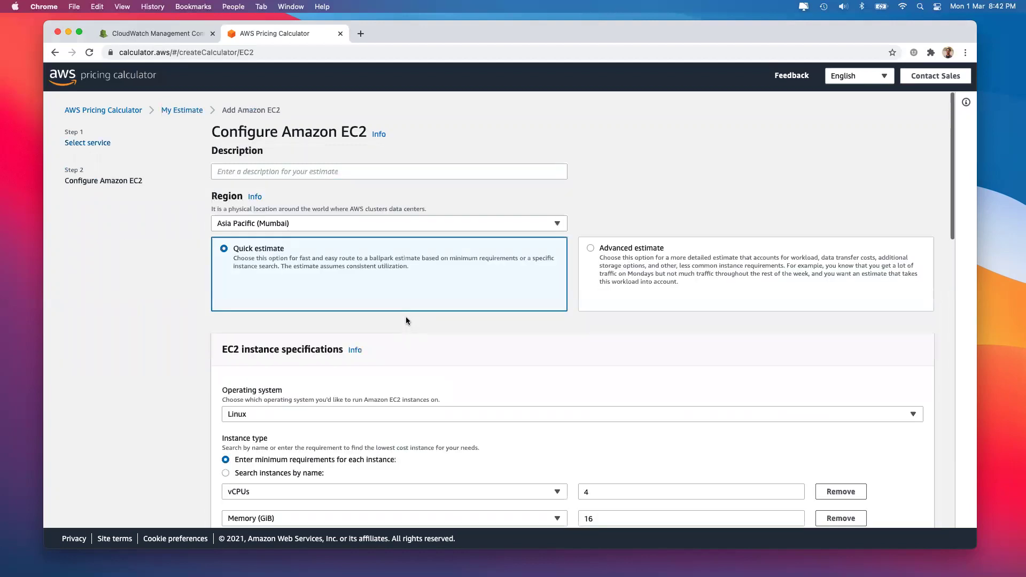
{"action": "scroll", "coordinate": [355, 383], "scroll_direction": "down", "scroll_amount": 2}
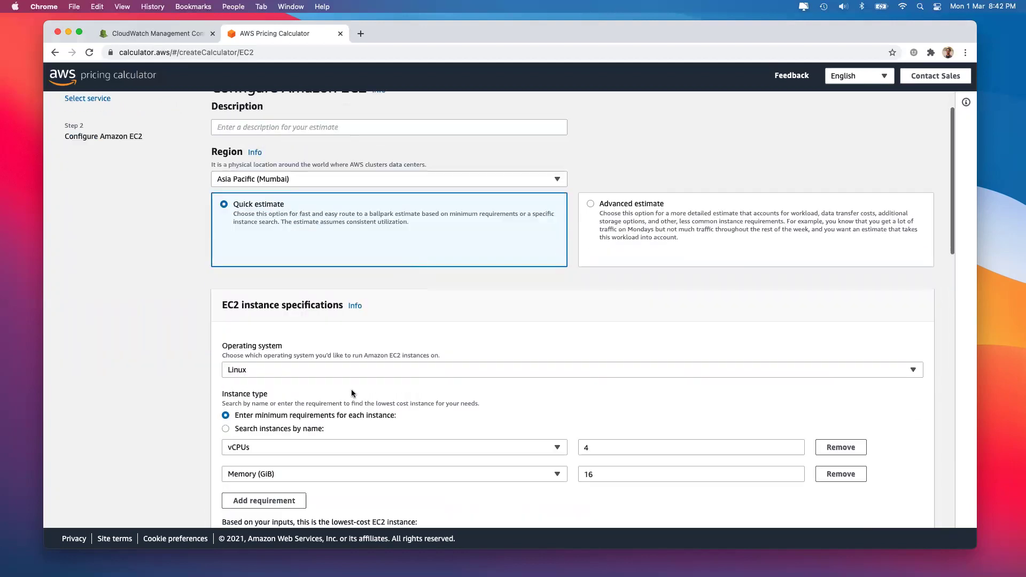
{"action": "scroll", "coordinate": [304, 428], "scroll_direction": "down", "scroll_amount": 2}
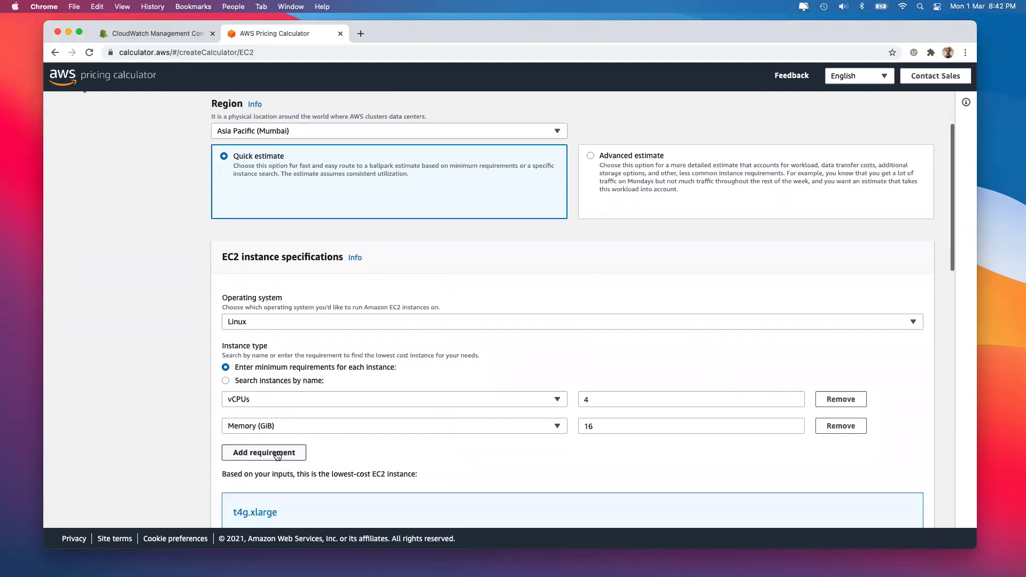
{"action": "scroll", "coordinate": [277, 455], "scroll_direction": "down", "scroll_amount": 2}
{"action": "left_click", "coordinate": [241, 331]}
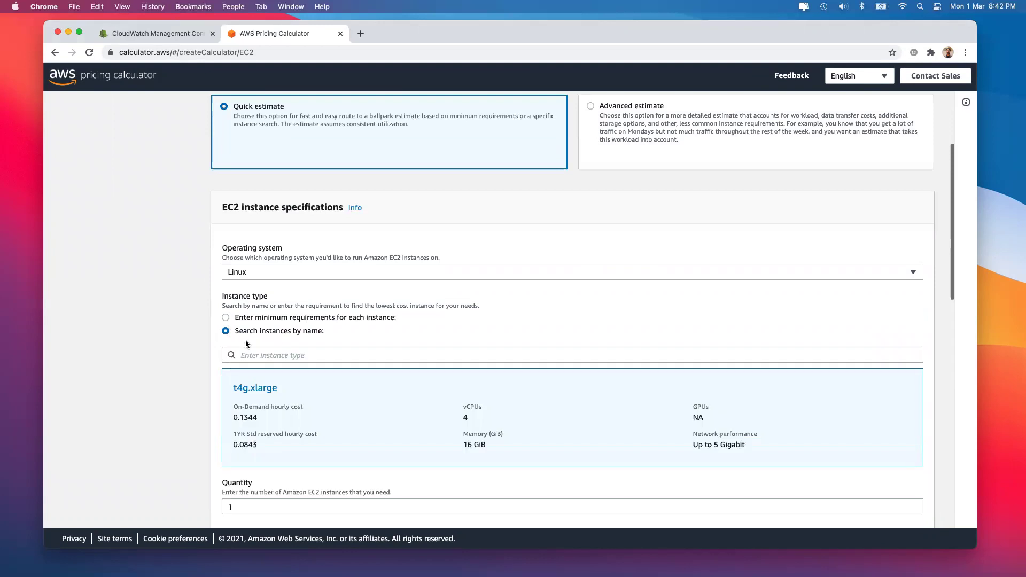
{"action": "left_click", "coordinate": [256, 357]}
{"action": "type", "text": "c"}
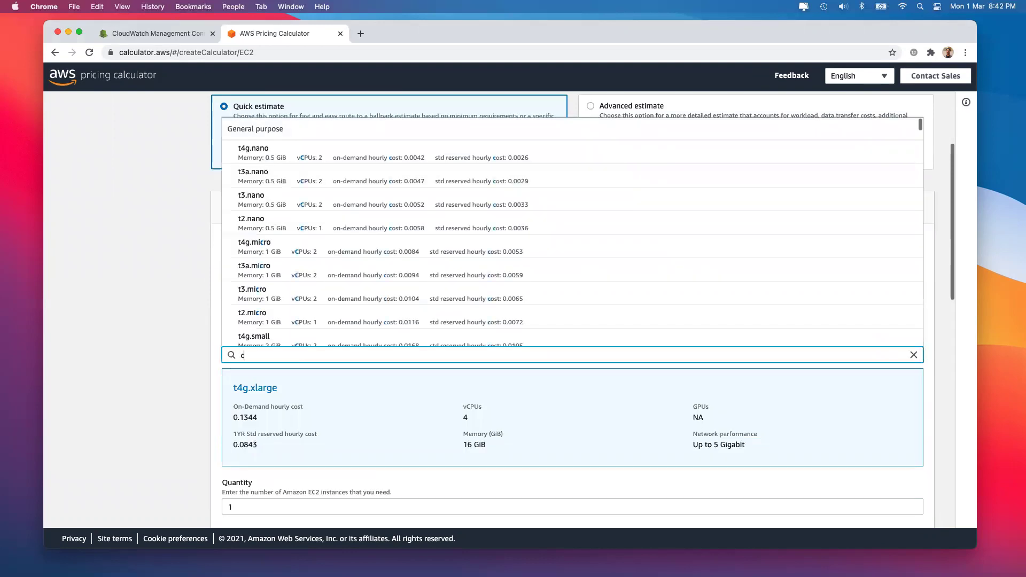
{"action": "type", "text": "5a"}
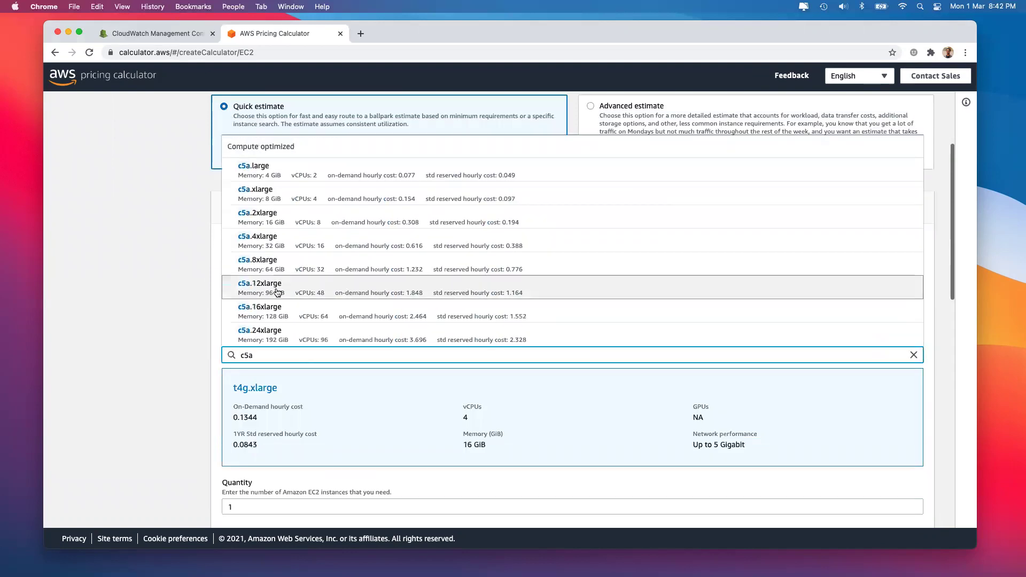
{"action": "left_click", "coordinate": [324, 194]}
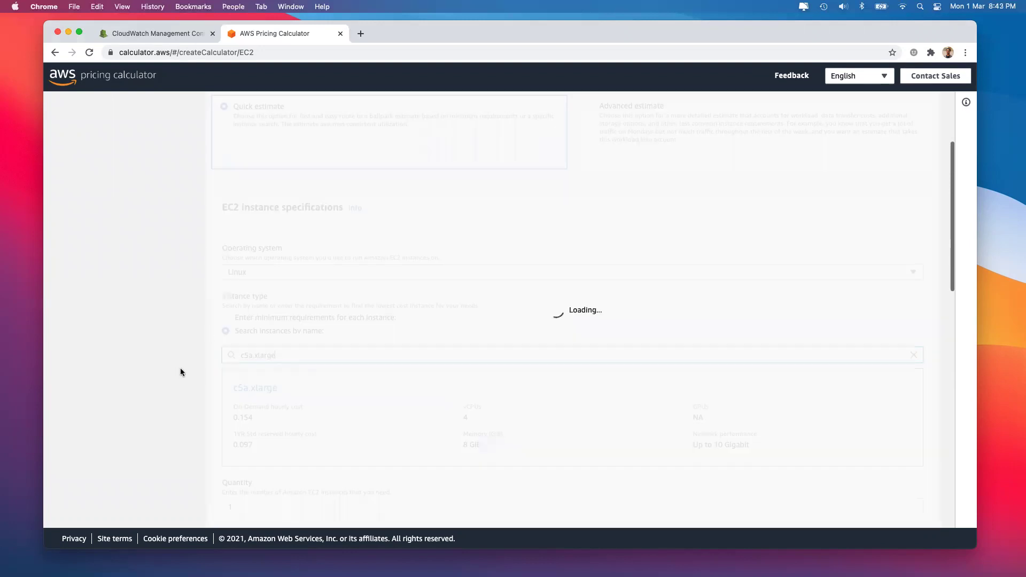
Set the reservation to a 3-year term with Full Upfront payment
{"action": "scroll", "coordinate": [489, 372], "scroll_direction": "down", "scroll_amount": 3}
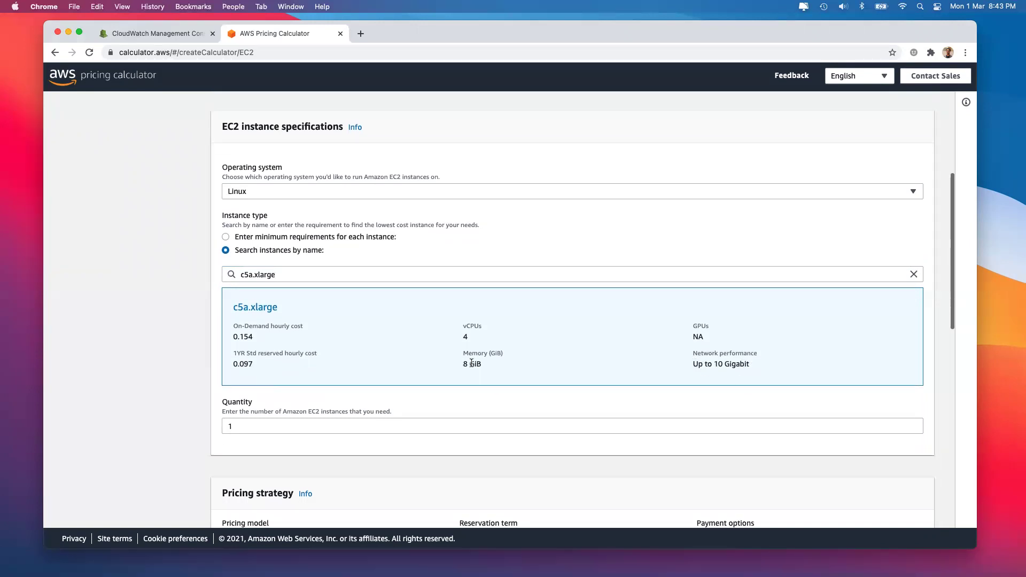
{"action": "scroll", "coordinate": [496, 330], "scroll_direction": "down", "scroll_amount": 1}
{"action": "scroll", "coordinate": [496, 330], "scroll_direction": "down", "scroll_amount": 4}
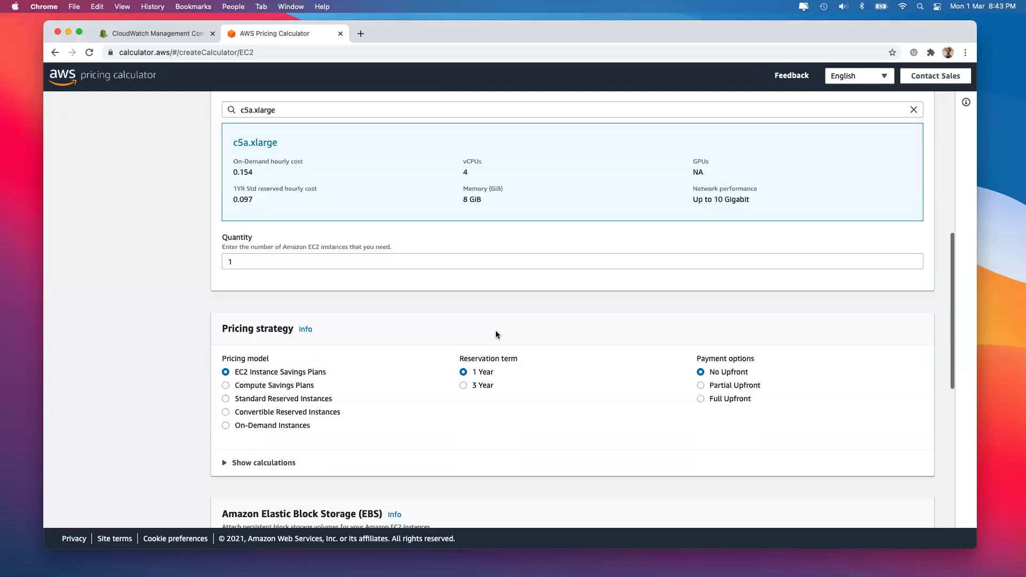
{"action": "left_click", "coordinate": [463, 384]}
{"action": "left_click", "coordinate": [702, 398]}
{"action": "scroll", "coordinate": [739, 399], "scroll_direction": "down", "scroll_amount": 5}
{"action": "scroll", "coordinate": [738, 400], "scroll_direction": "down", "scroll_amount": 2}
Use 1000 GB of General Purpose SSD (gp3) storage and add the c5a.xlarge entry to the estimate
{"action": "left_click", "coordinate": [419, 285]}
{"action": "key", "text": "BackSpace"}
{"action": "key", "text": "BackSpace"}
{"action": "type", "text": "1000"}
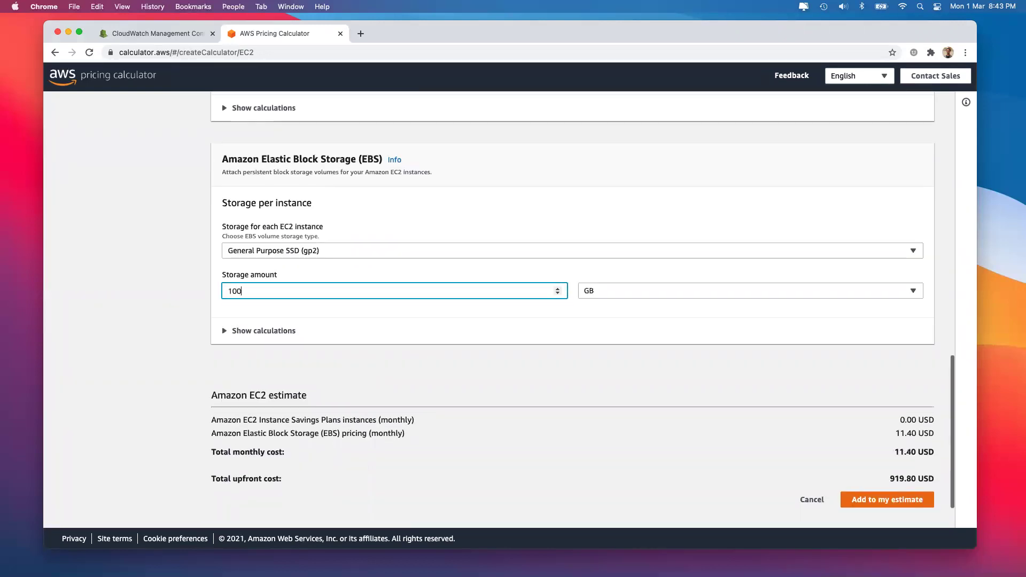
{"action": "left_click", "coordinate": [286, 254]}
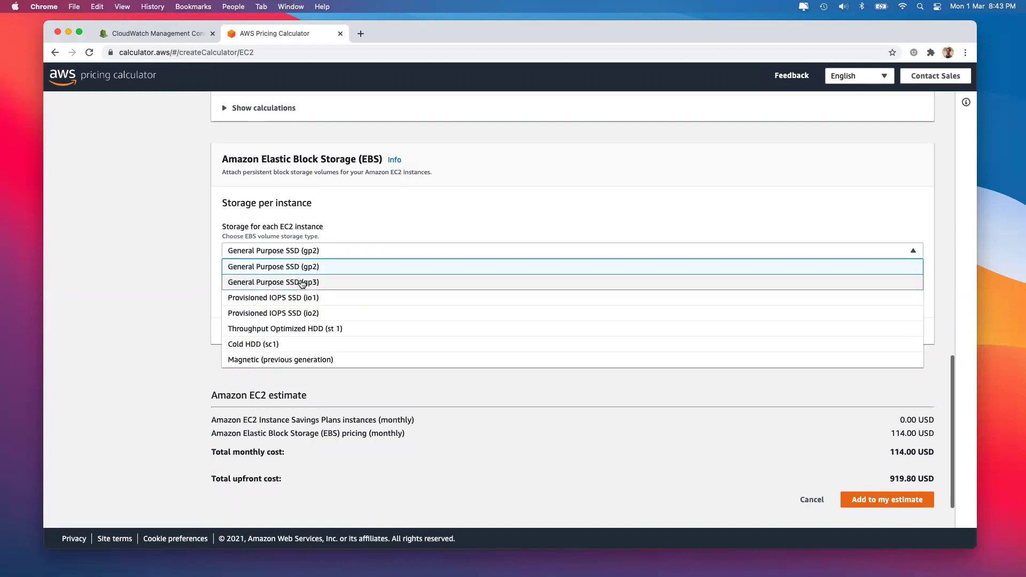
{"action": "left_click", "coordinate": [286, 282]}
{"action": "left_click", "coordinate": [285, 301]}
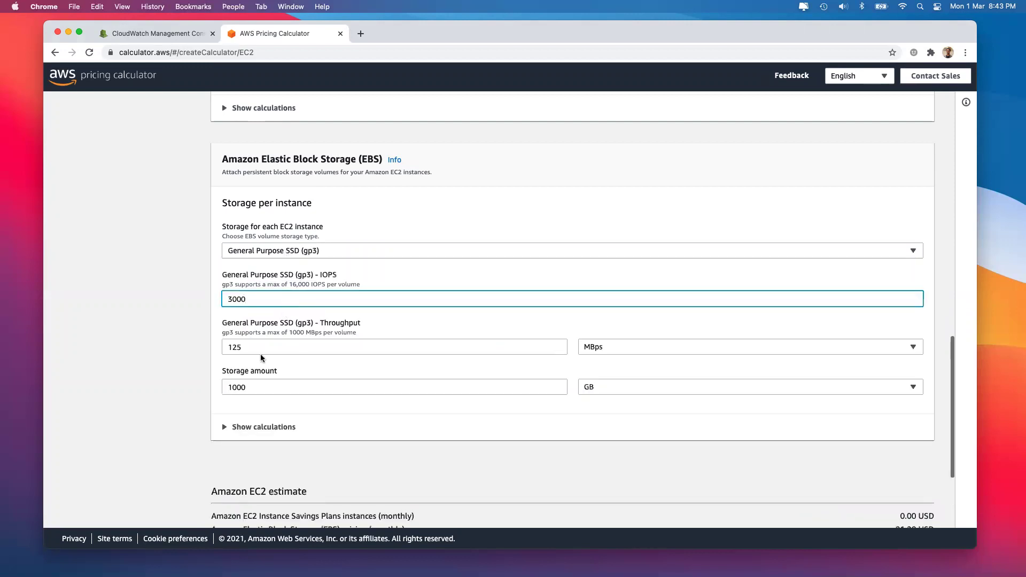
{"action": "left_click", "coordinate": [263, 389]}
{"action": "left_click", "coordinate": [189, 417]}
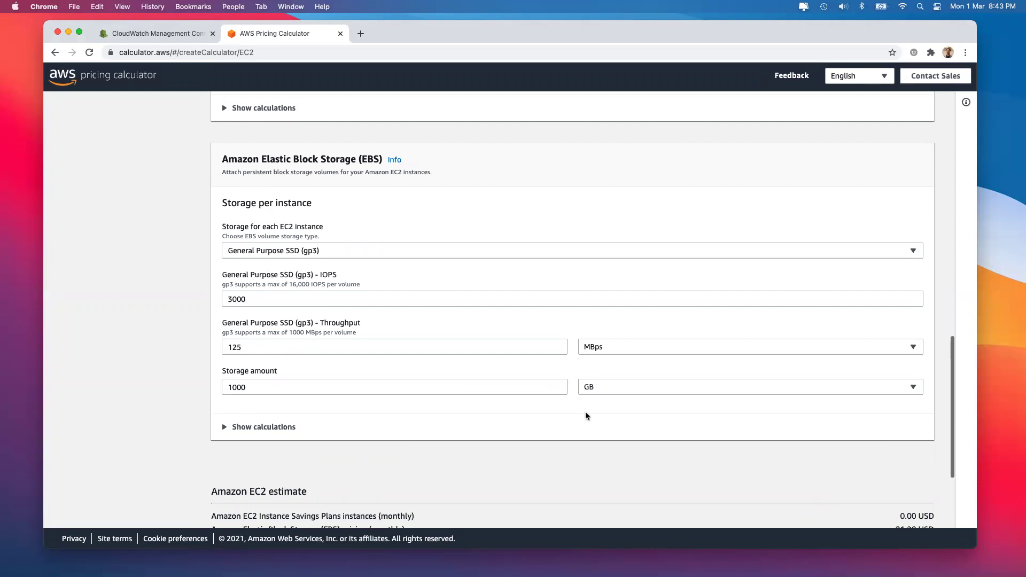
{"action": "scroll", "coordinate": [585, 412], "scroll_direction": "down", "scroll_amount": 3}
{"action": "left_click_drag", "start_coordinate": [892, 426], "coordinate": [919, 426]}
{"action": "left_click", "coordinate": [871, 451]}
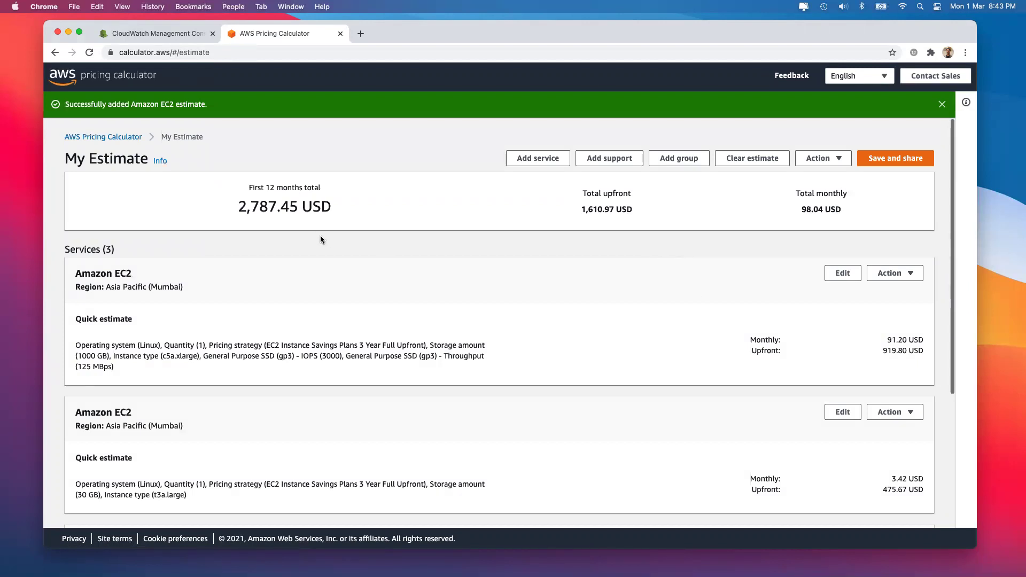
{"action": "left_click_drag", "start_coordinate": [238, 207], "coordinate": [278, 206]}
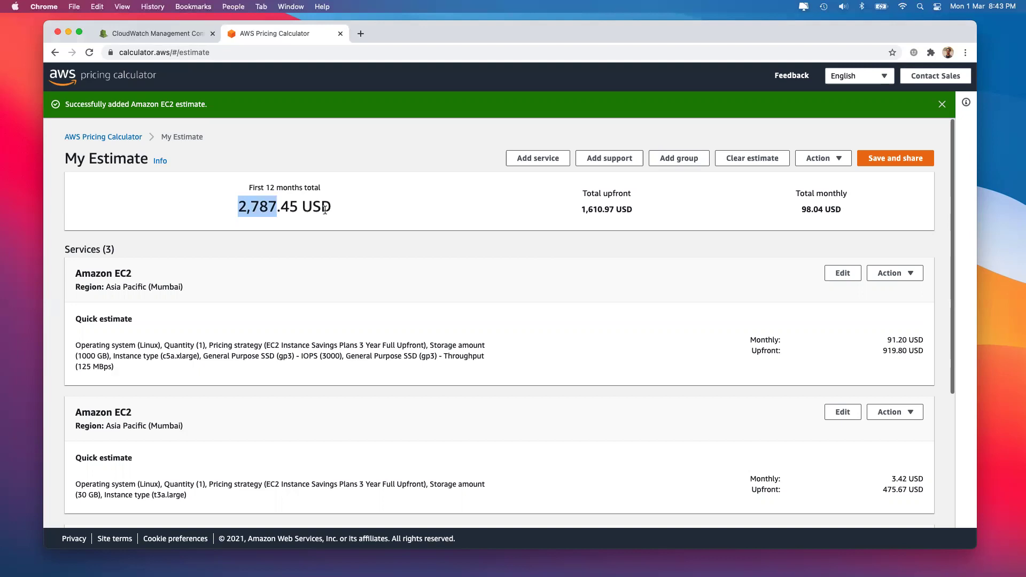
{"action": "left_click", "coordinate": [325, 210]}
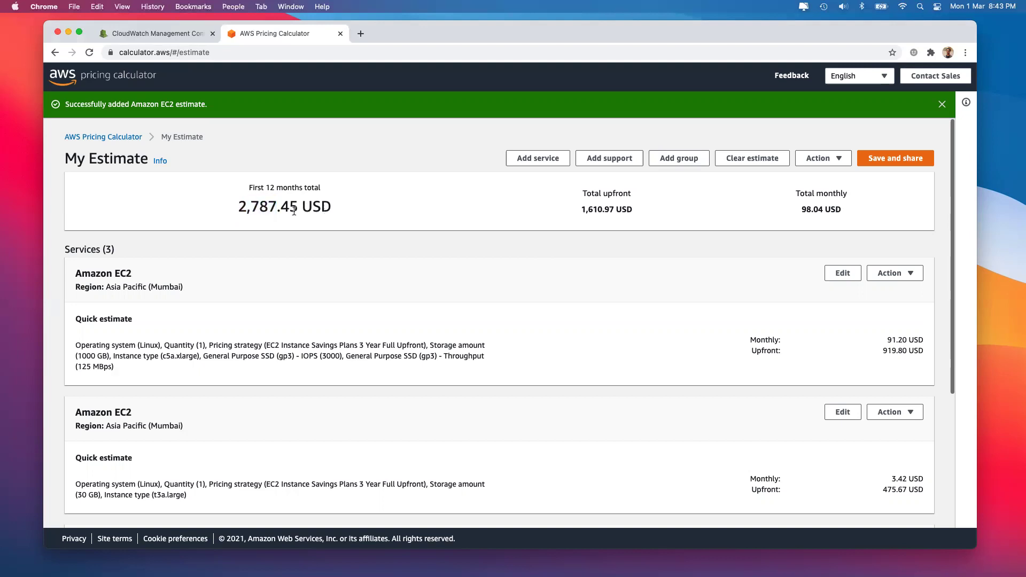
{"action": "left_click_drag", "start_coordinate": [238, 207], "coordinate": [279, 208]}
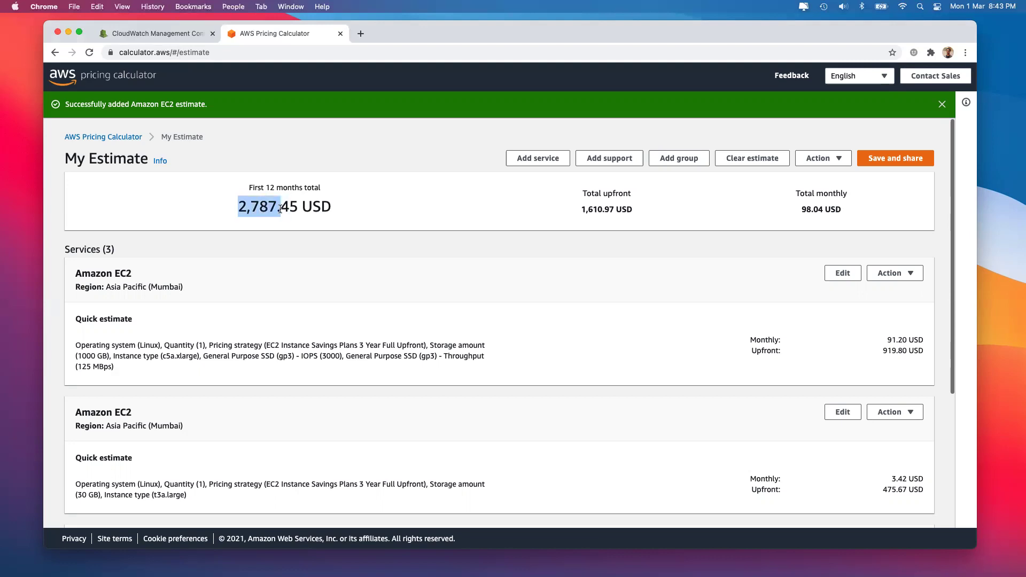
Open a new tab and search Google for 'calculator'
{"action": "left_click", "coordinate": [358, 32]}
{"action": "type", "text": "calculator"}
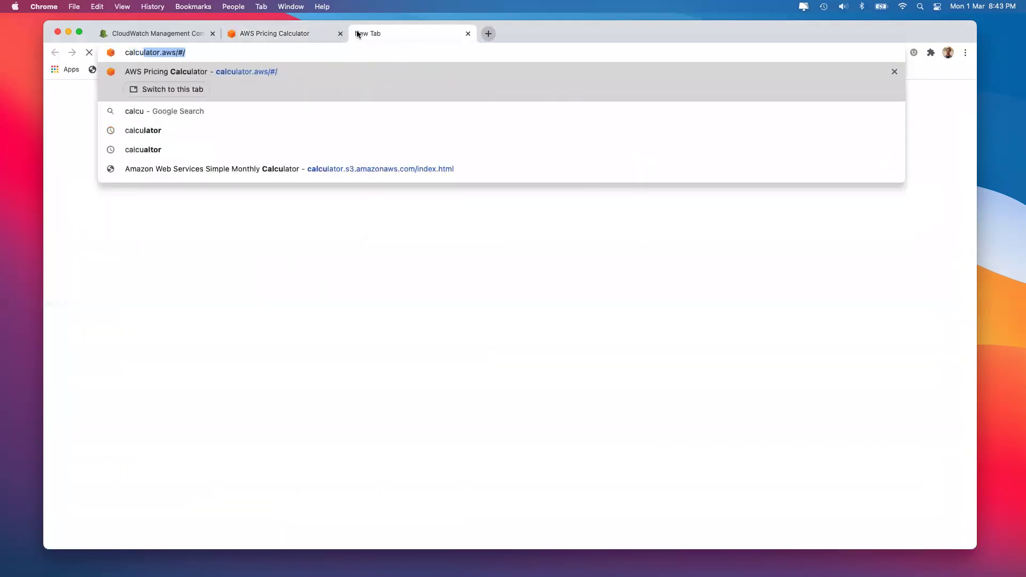
{"action": "key", "text": "Delete"}
{"action": "key", "text": "Return"}
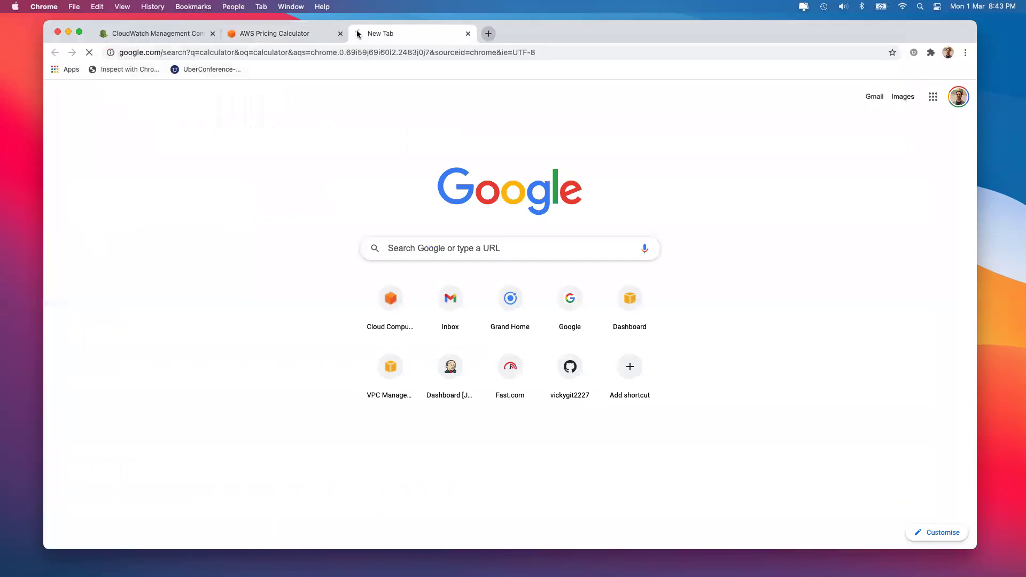
Compute 2787 ÷ 36 on the calculator widget, giving 77.4166666667
{"action": "left_click", "coordinate": [365, 289]}
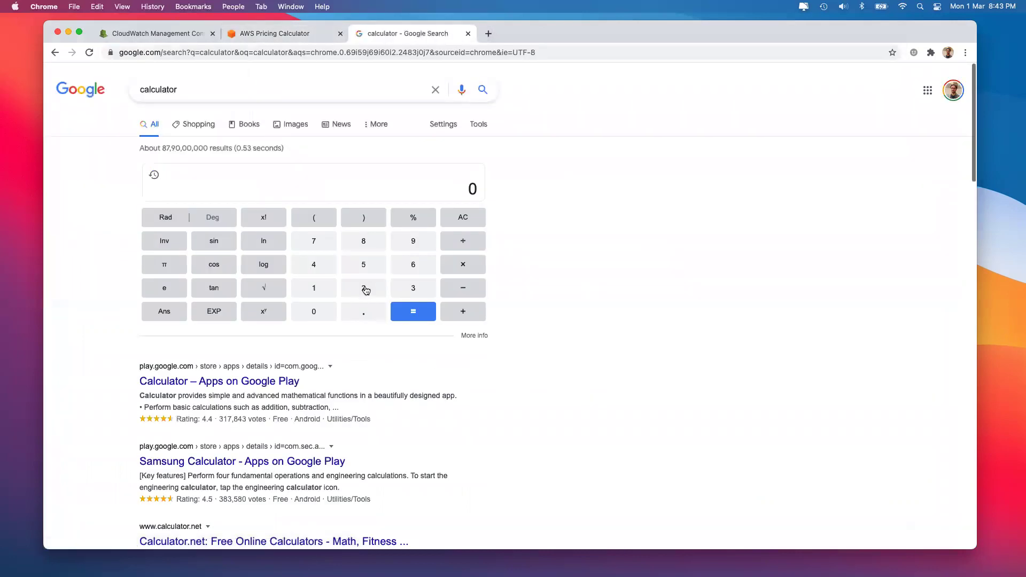
{"action": "left_click", "coordinate": [313, 240]}
{"action": "left_click", "coordinate": [353, 240]}
{"action": "left_click", "coordinate": [323, 242]}
{"action": "left_click", "coordinate": [463, 240]}
{"action": "left_click", "coordinate": [410, 284]}
{"action": "left_click", "coordinate": [413, 265]}
{"action": "left_click", "coordinate": [413, 312]}
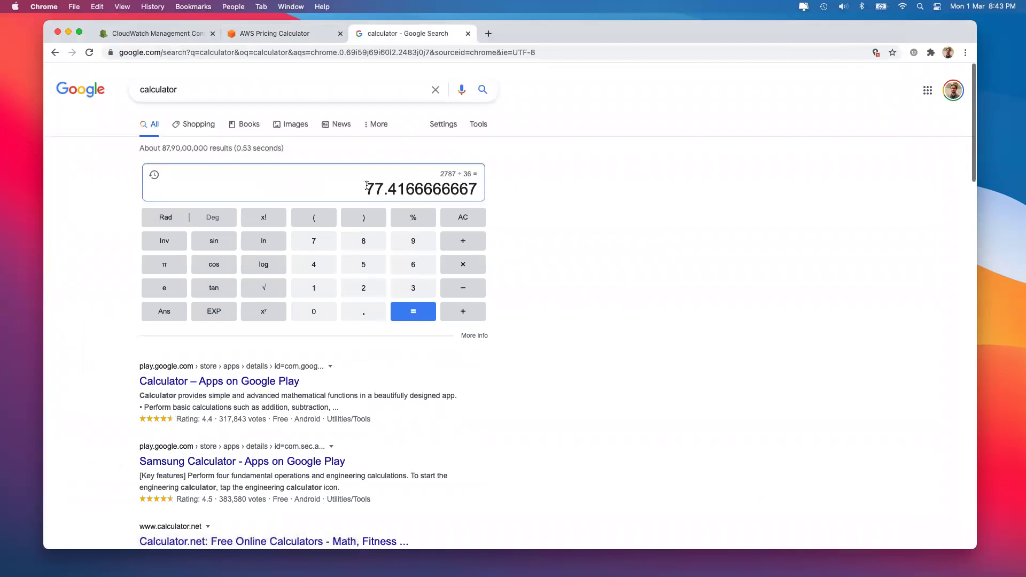
Multiply the result by 80 to get 6193.33333333
{"action": "left_click", "coordinate": [463, 256]}
{"action": "left_click", "coordinate": [366, 242]}
{"action": "left_click", "coordinate": [321, 313]}
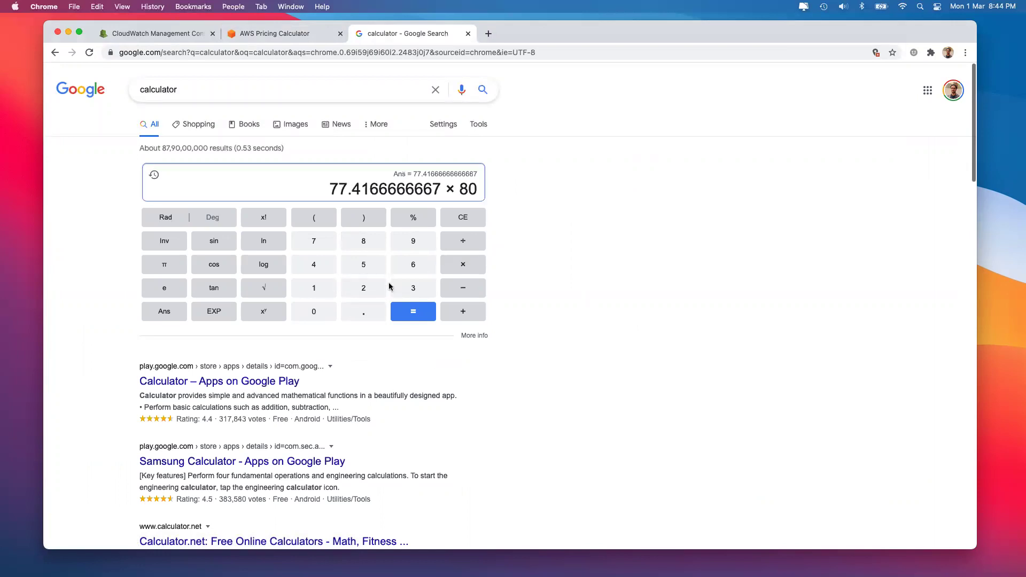
{"action": "left_click", "coordinate": [413, 312]}
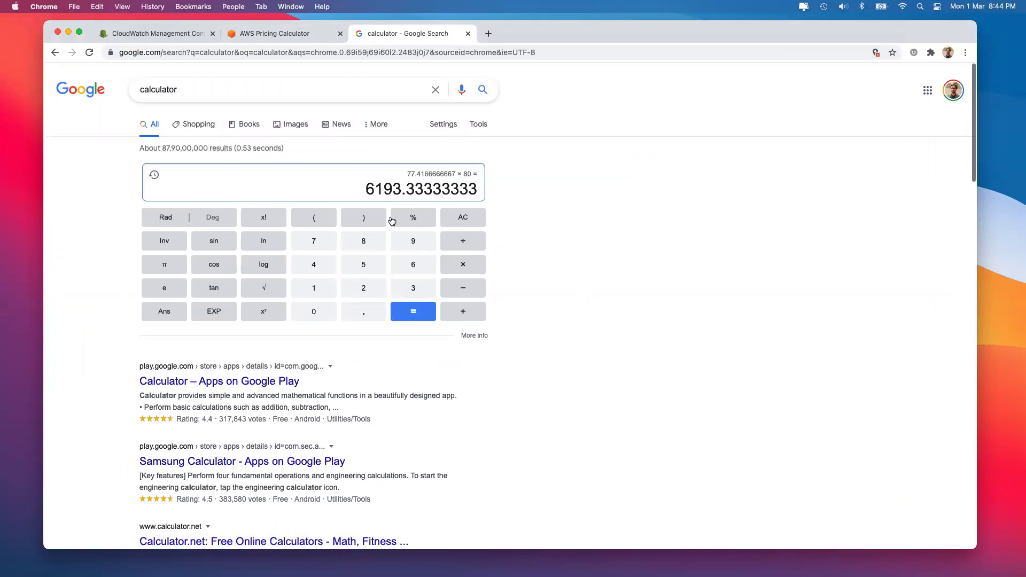
{"action": "left_click", "coordinate": [466, 34]}
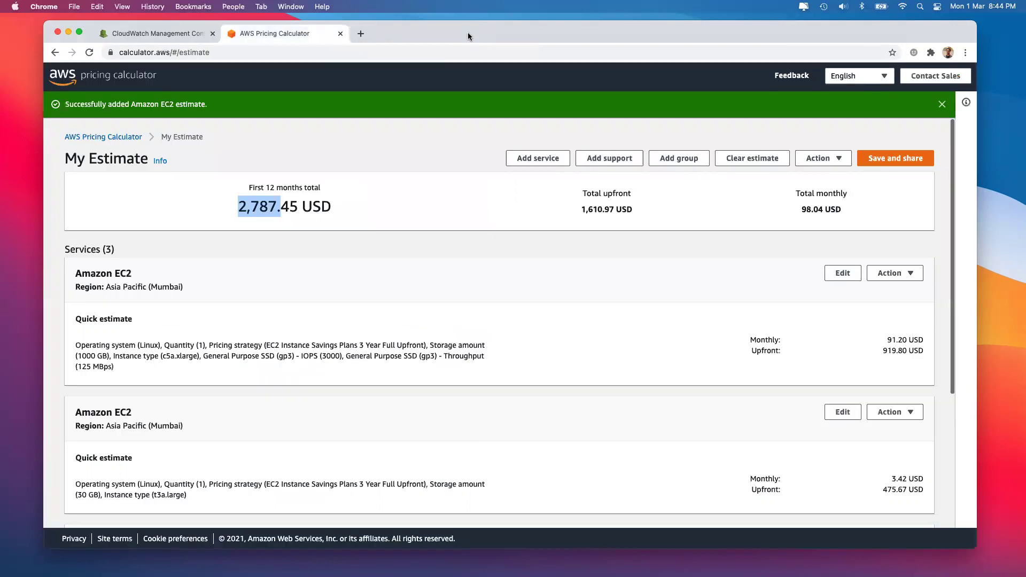
{"action": "left_click_drag", "start_coordinate": [236, 208], "coordinate": [293, 207]}
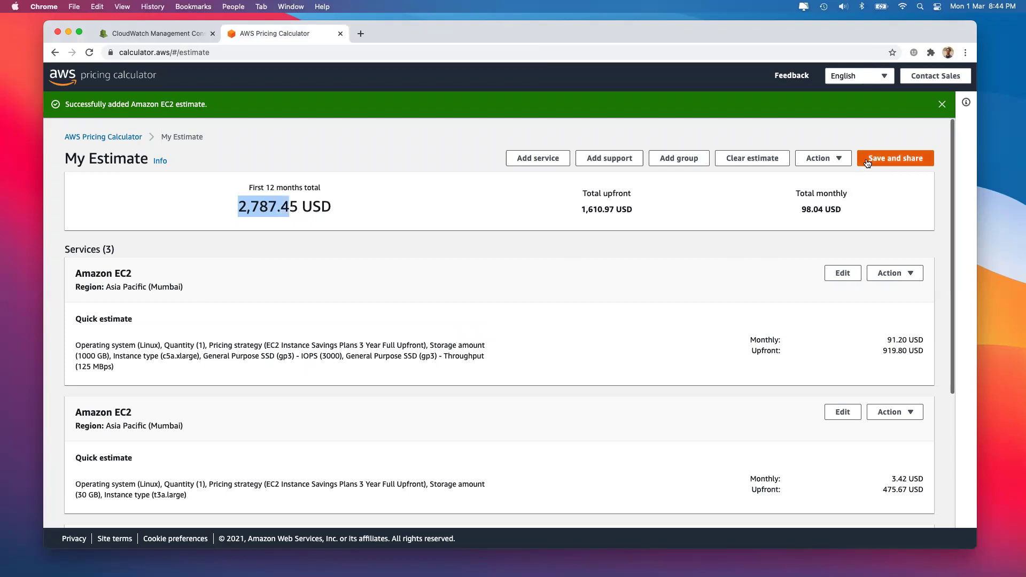
{"action": "scroll", "coordinate": [633, 315], "scroll_direction": "down", "scroll_amount": 2}
{"action": "scroll", "coordinate": [633, 316], "scroll_direction": "down", "scroll_amount": 5}
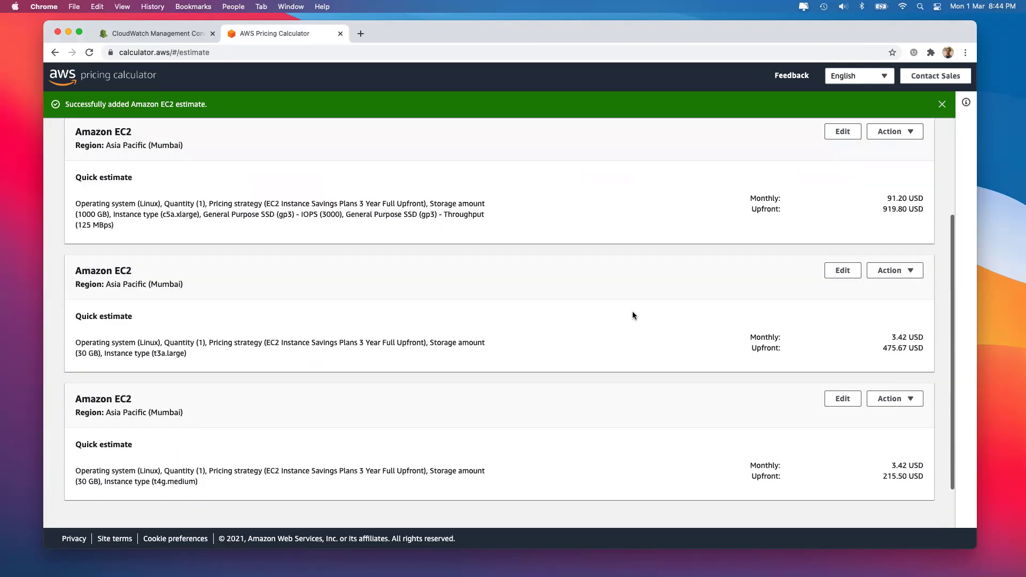
{"action": "scroll", "coordinate": [331, 396], "scroll_direction": "down", "scroll_amount": 2}
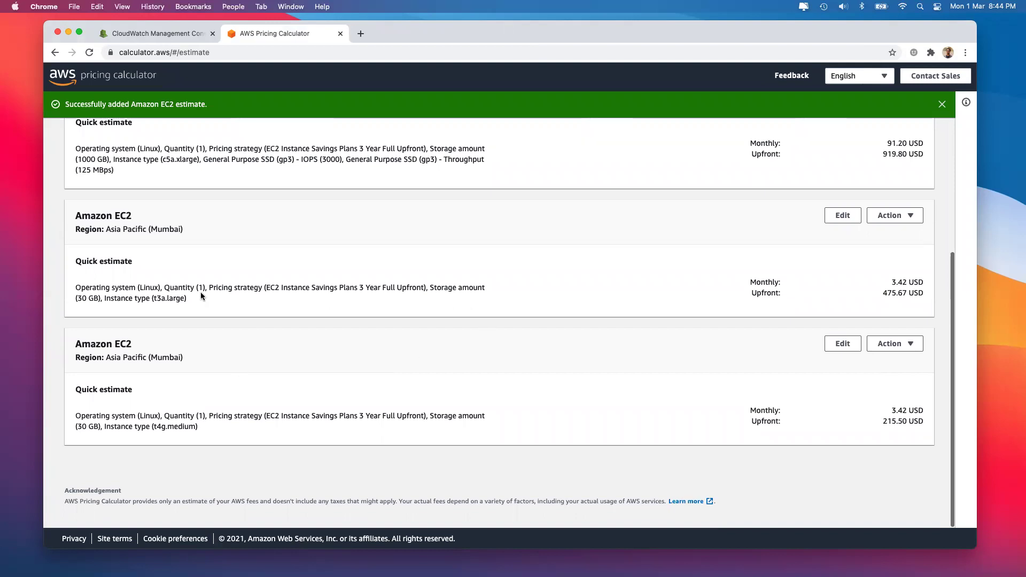
{"action": "scroll", "coordinate": [191, 220], "scroll_direction": "up", "scroll_amount": 2}
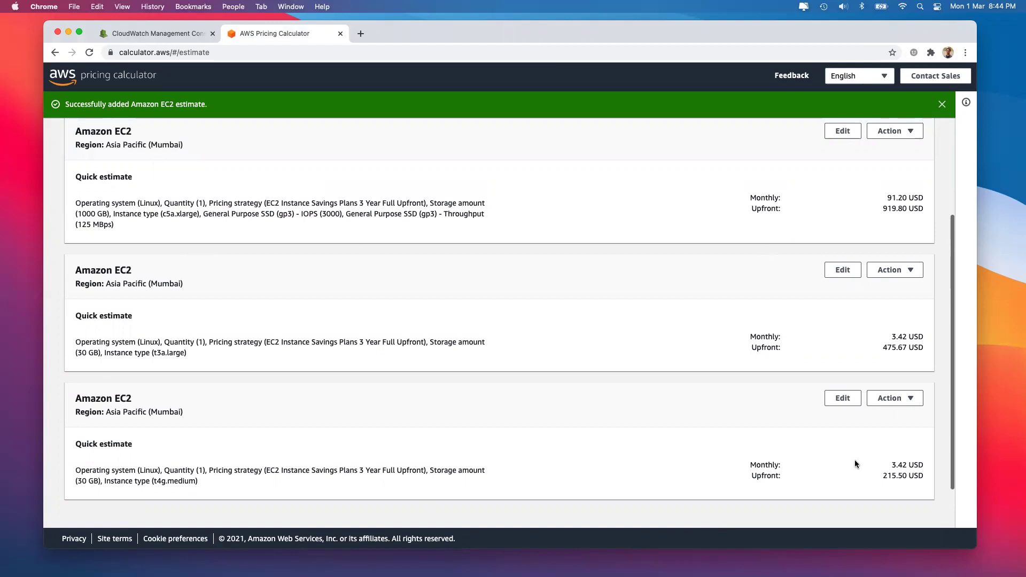
{"action": "left_click_drag", "start_coordinate": [875, 475], "coordinate": [915, 475]}
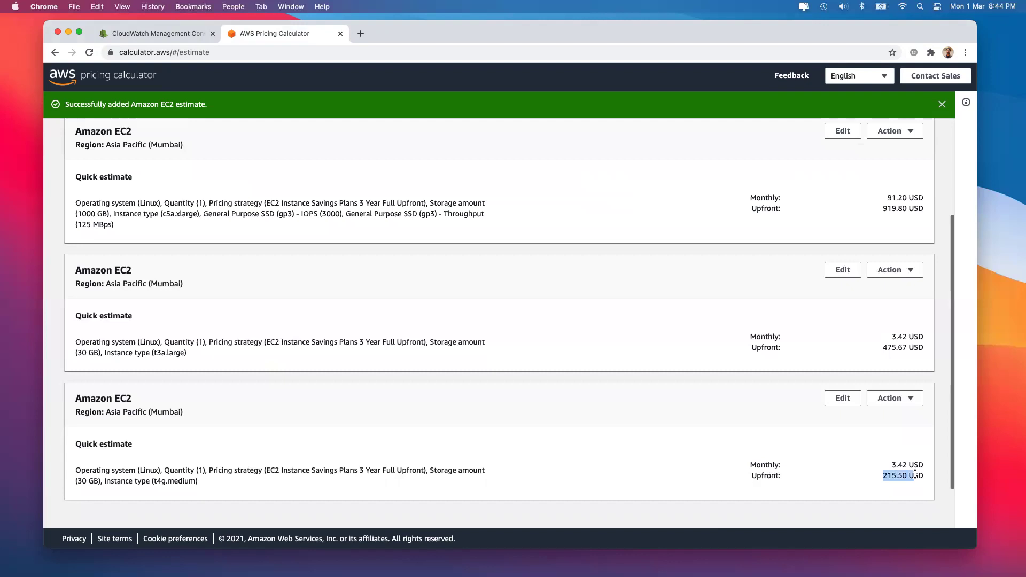
{"action": "scroll", "coordinate": [832, 349], "scroll_direction": "up", "scroll_amount": 5}
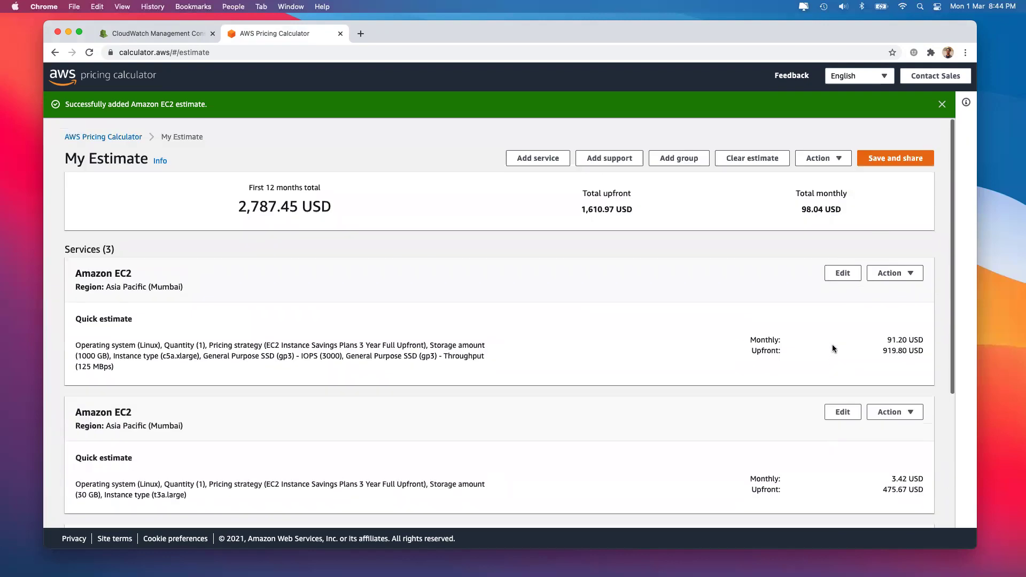
Save and share the estimate, copy its public link, then return to the Pricing Calculator home
{"action": "left_click", "coordinate": [900, 155]}
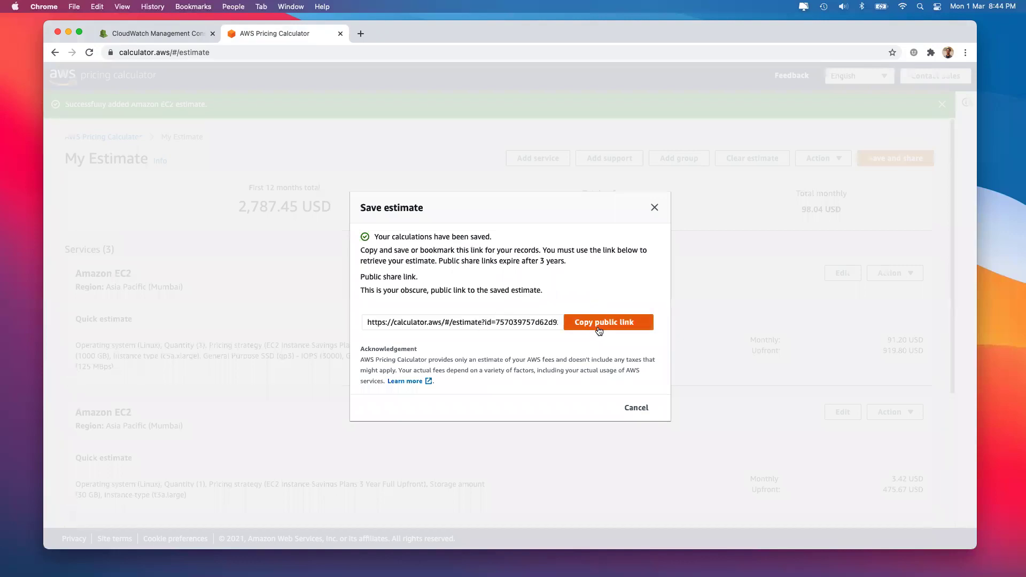
{"action": "left_click", "coordinate": [599, 327]}
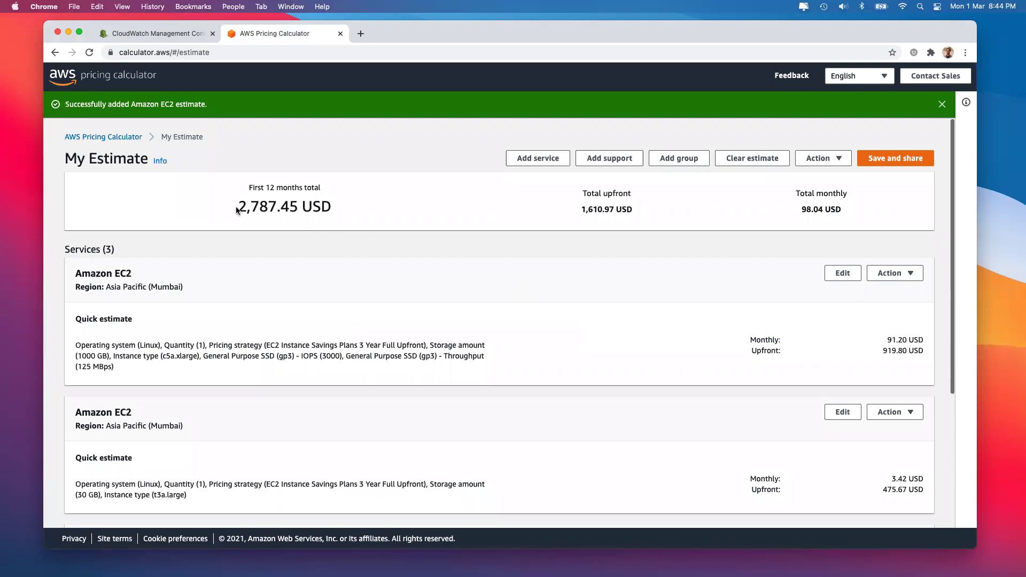
{"action": "left_click_drag", "start_coordinate": [238, 206], "coordinate": [270, 206]}
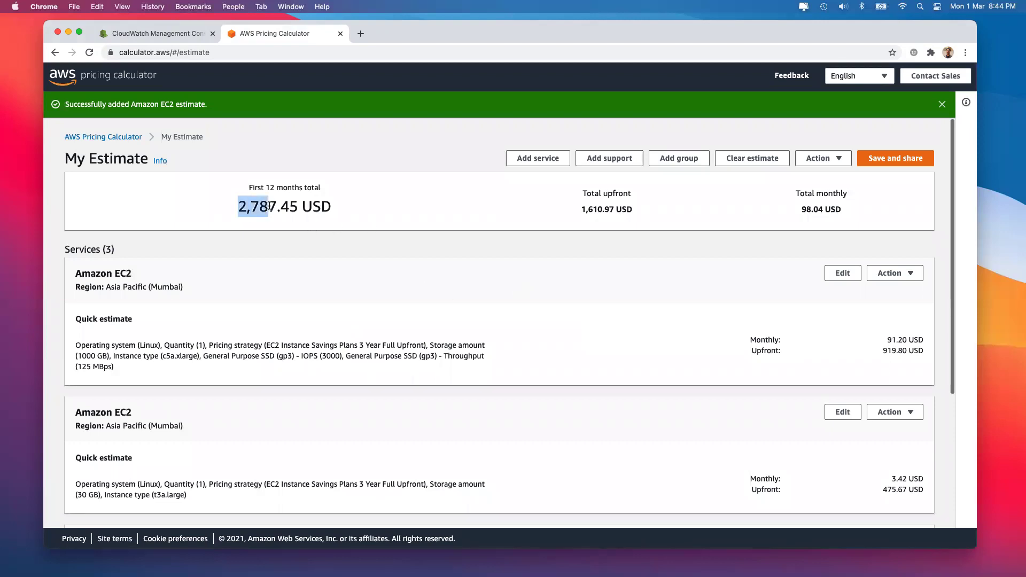
{"action": "left_click", "coordinate": [120, 138]}
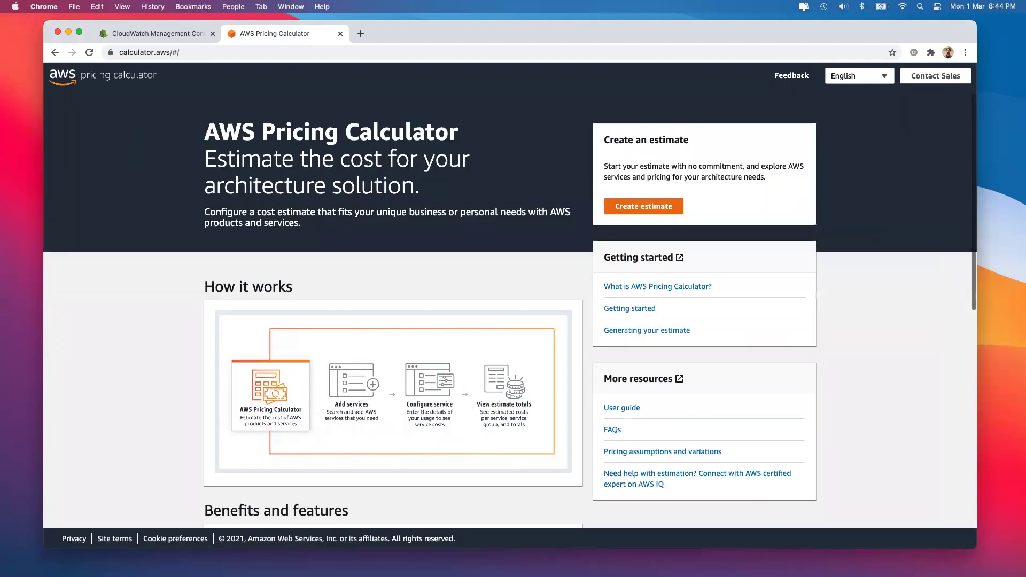